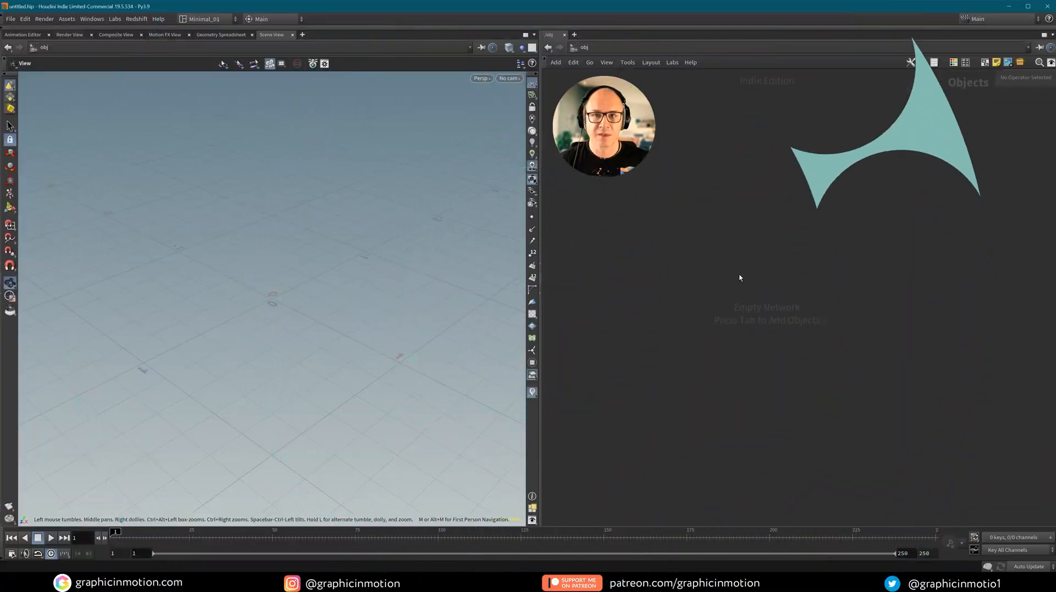
Create a Geometry object named Hair_Sim and go inside its network.
{"action": "key", "text": "Tab"}
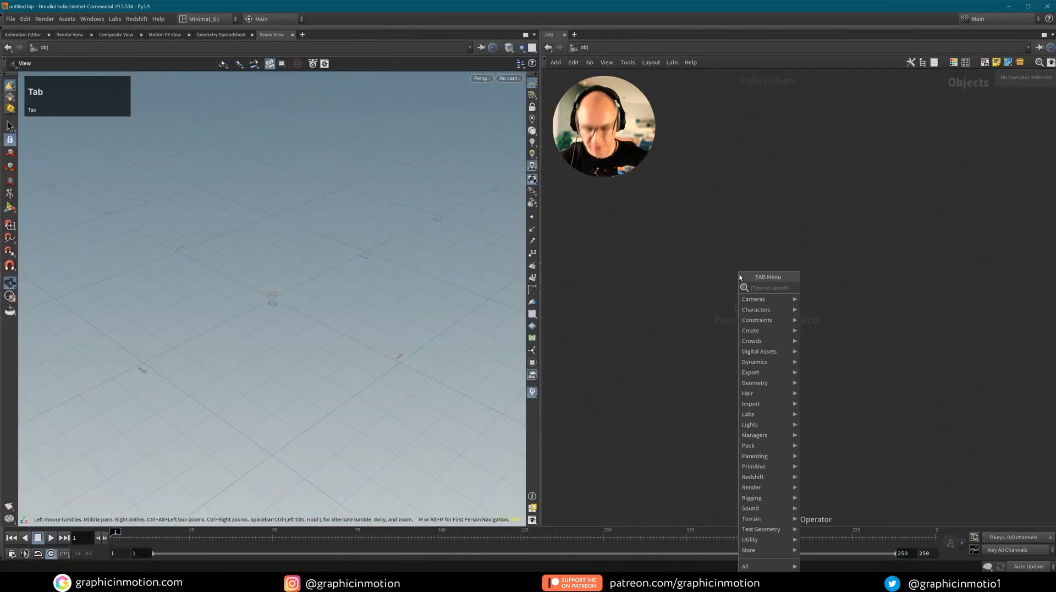
{"action": "type", "text": "geo"}
{"action": "key", "text": "Return"}
{"action": "left_click", "coordinate": [682, 263]}
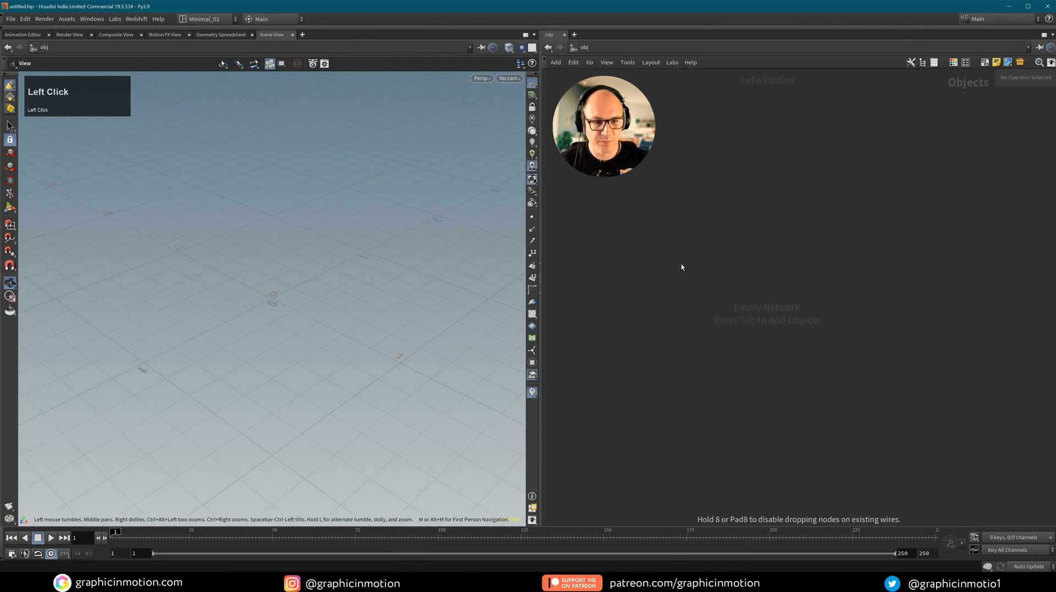
{"action": "type", "text": "Hair_Sim"}
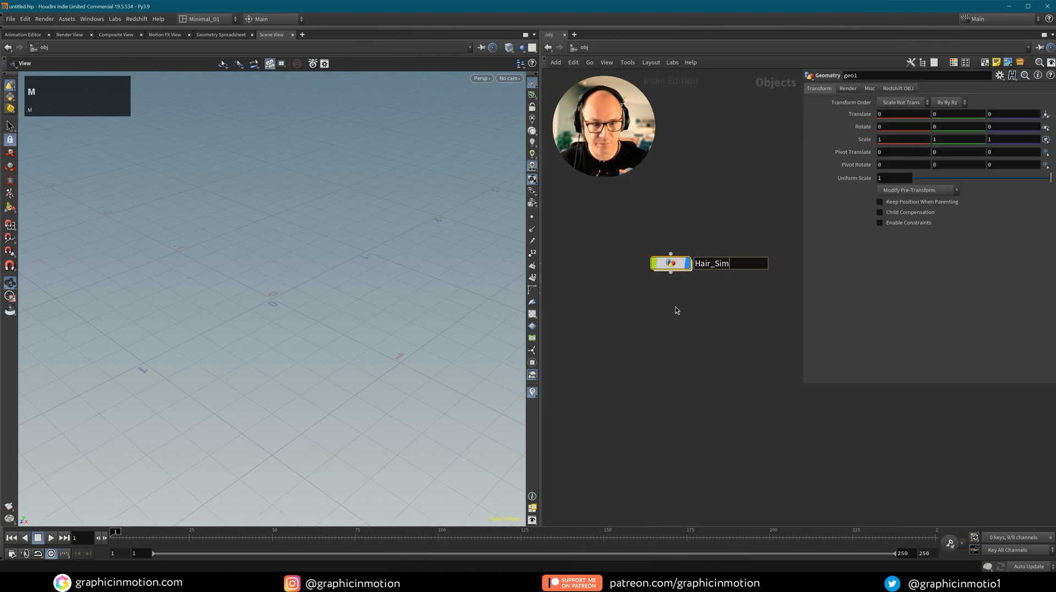
{"action": "key", "text": "Return"}
{"action": "double_click", "coordinate": [671, 264]}
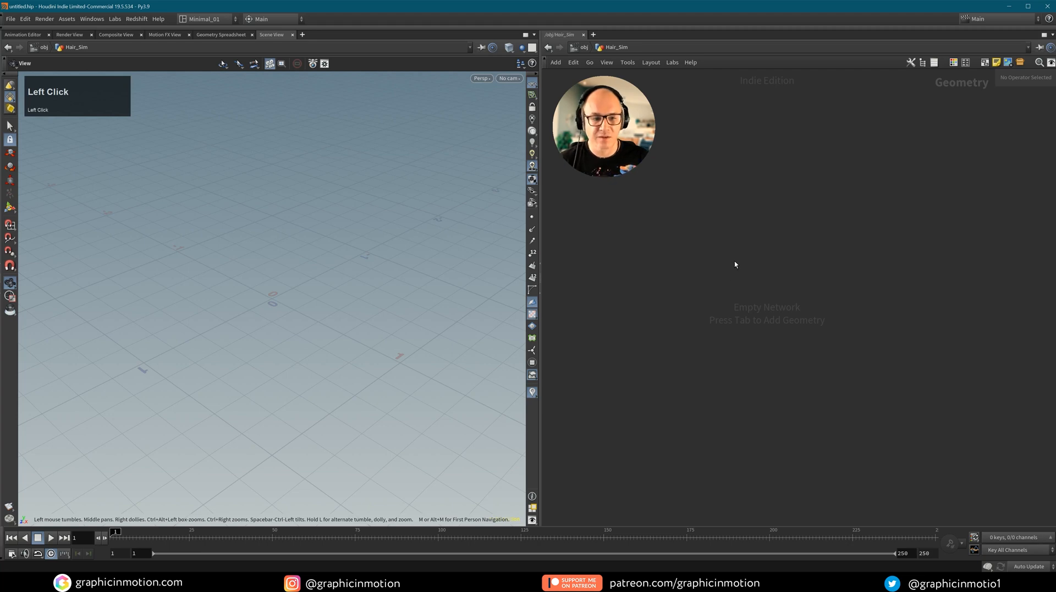
Add a Circle node oriented to the ZX Plane with 50 divisions.
{"action": "key", "text": "Tab"}
{"action": "type", "text": "circl"}
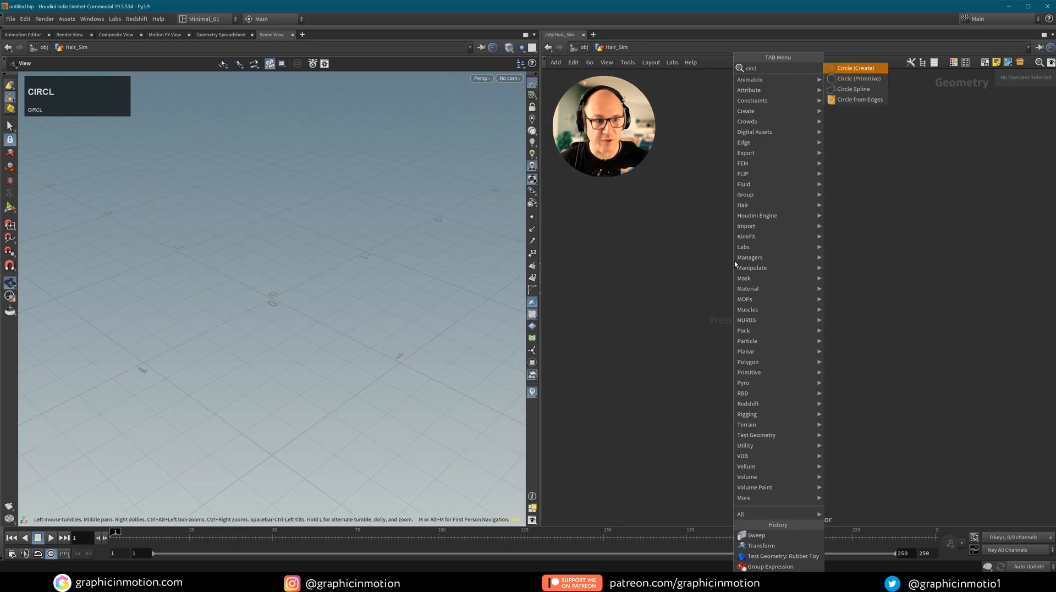
{"action": "key", "text": "Return"}
{"action": "left_click", "coordinate": [734, 261]}
{"action": "left_click_drag", "start_coordinate": [734, 262], "coordinate": [737, 235]}
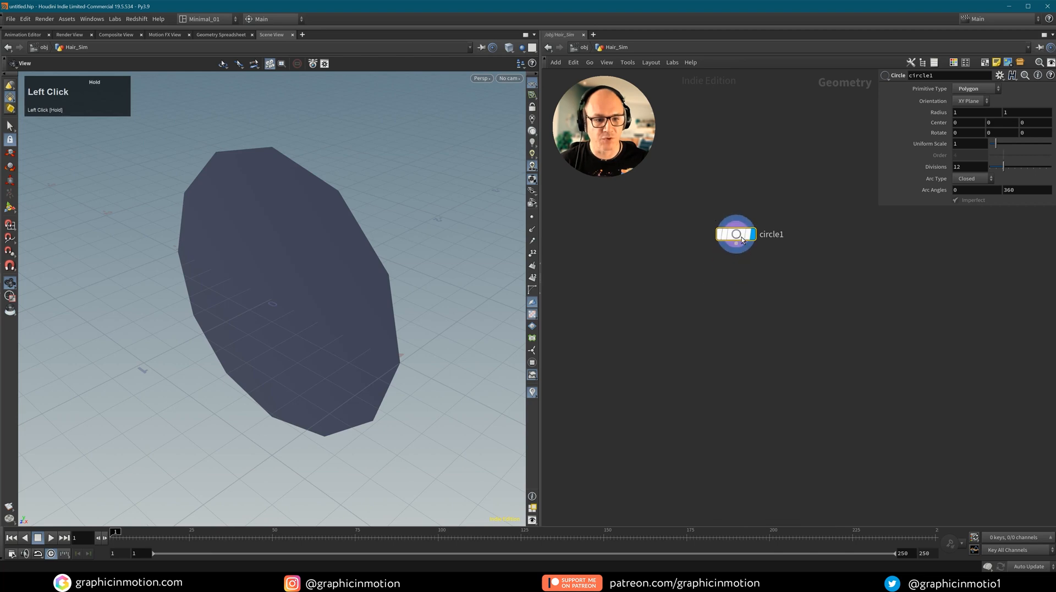
{"action": "left_click_drag", "start_coordinate": [973, 107], "coordinate": [1050, 166]}
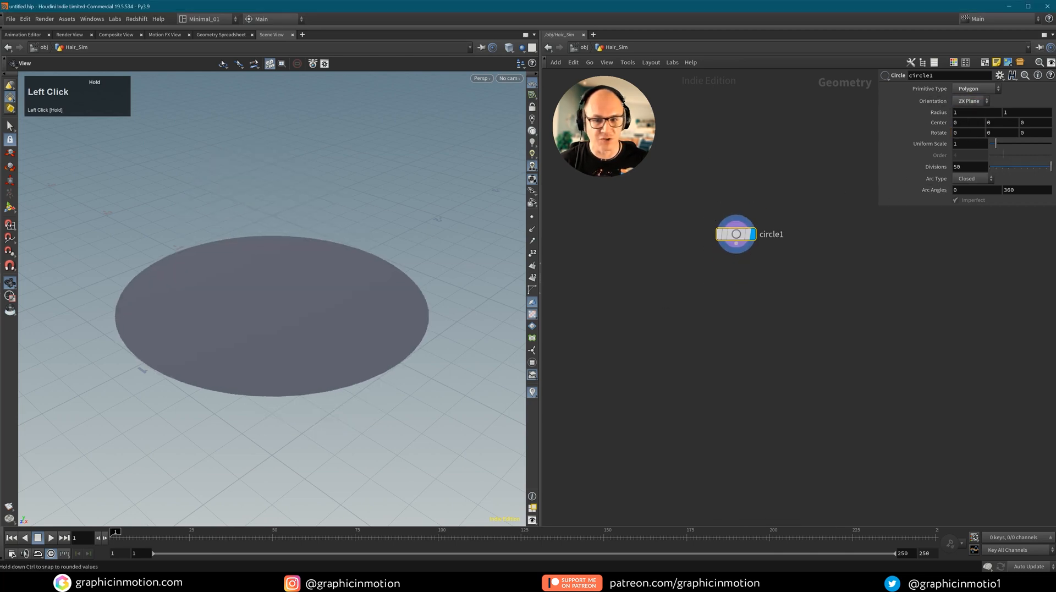
{"action": "left_click_drag", "start_coordinate": [737, 234], "coordinate": [755, 218]}
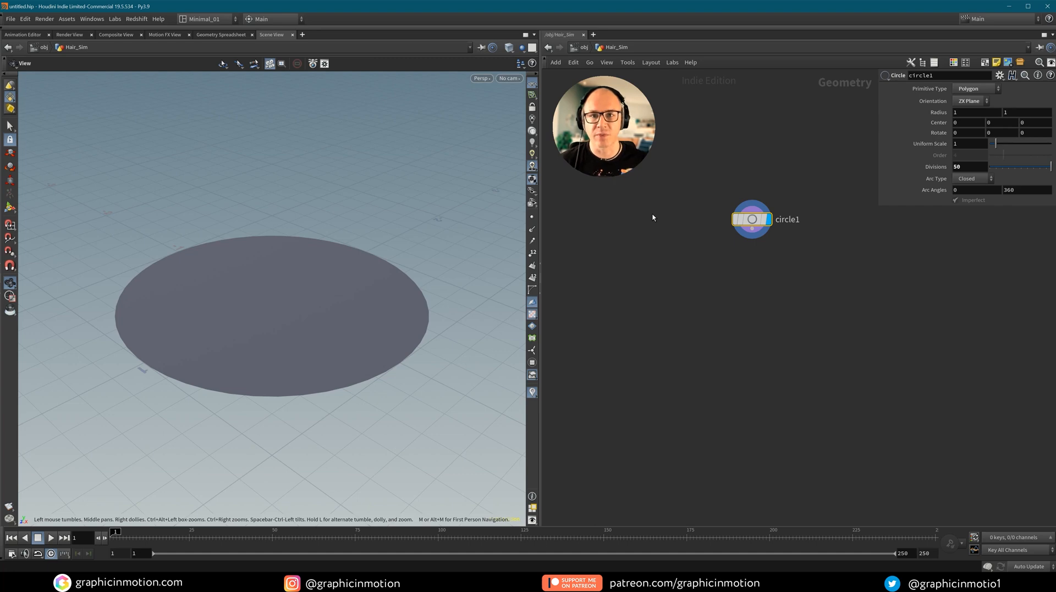
{"action": "left_click_drag", "start_coordinate": [757, 224], "coordinate": [768, 229]}
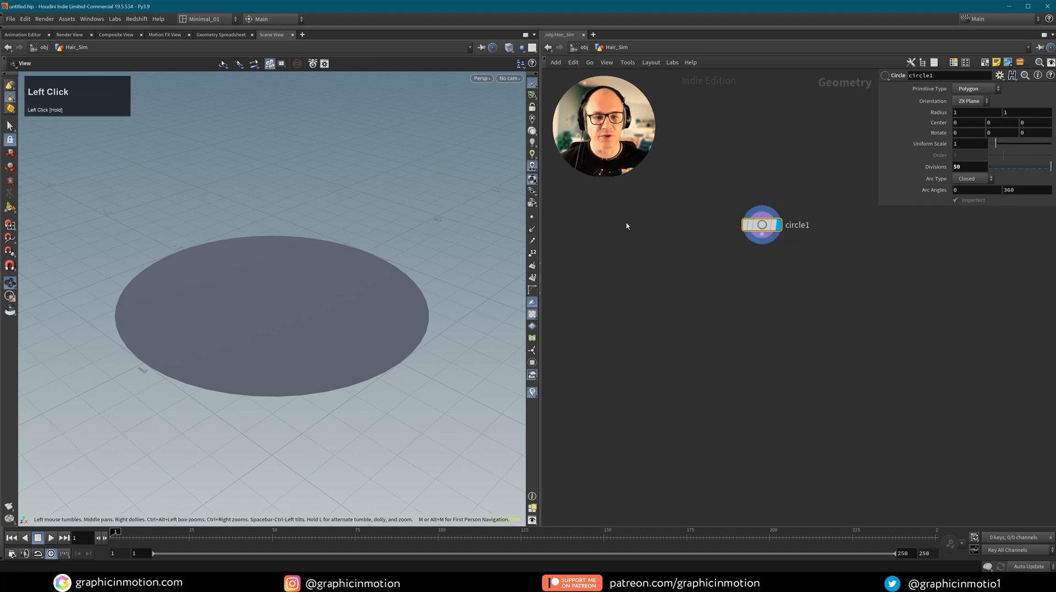
Add a Line node beside the circle node.
{"action": "middle_click_drag", "start_coordinate": [662, 223], "coordinate": [674, 240]}
{"action": "key", "text": "Tab"}
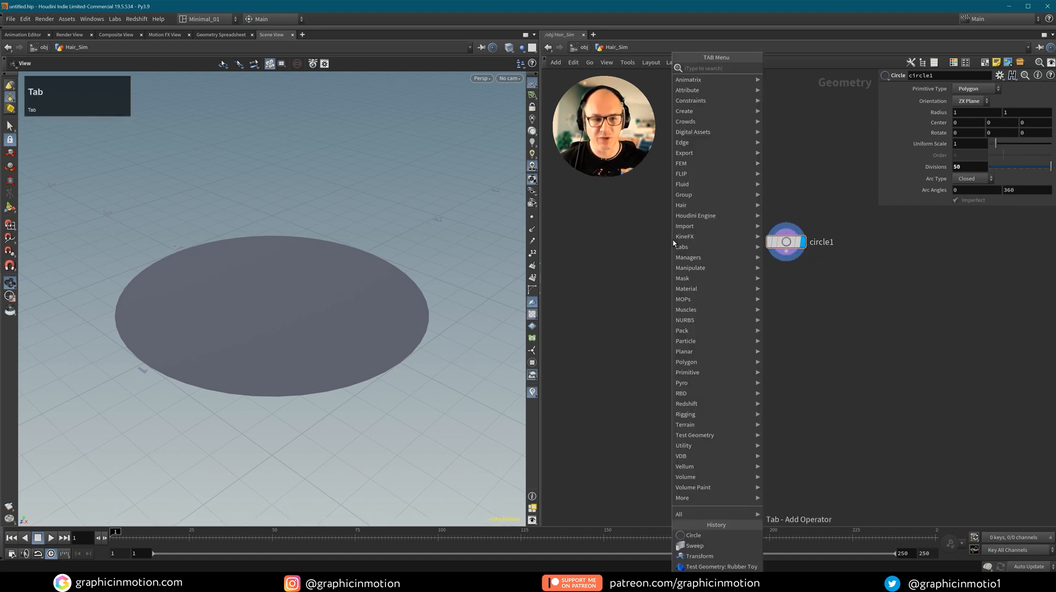
{"action": "type", "text": "line"}
{"action": "key", "text": "Return"}
{"action": "left_click", "coordinate": [672, 239]}
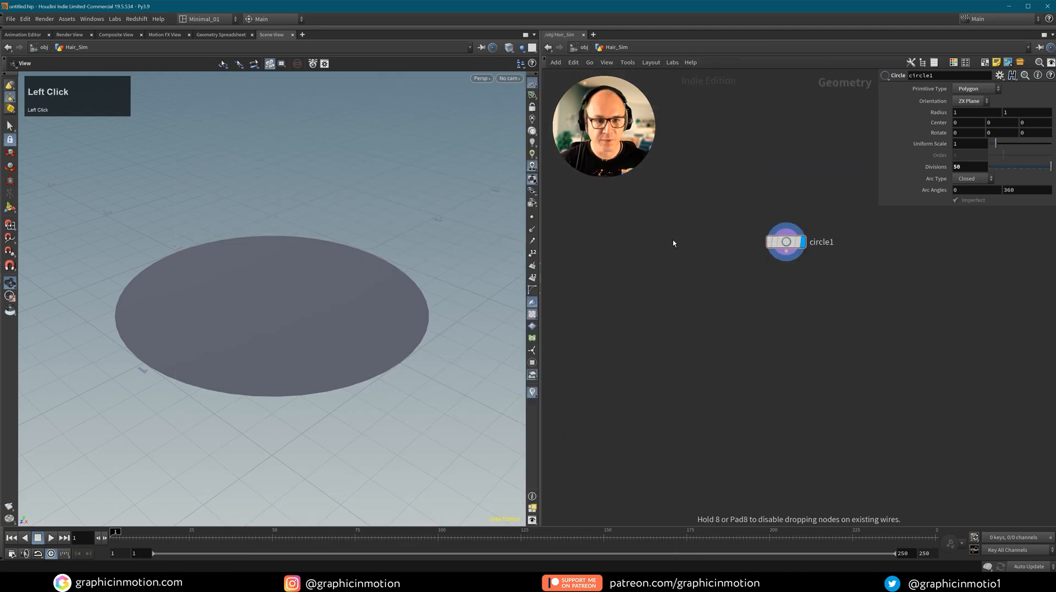
Add a Scatter node below the circle, feed the circle into it and display the scattered points.
{"action": "key", "text": "Tab"}
{"action": "type", "text": "s"}
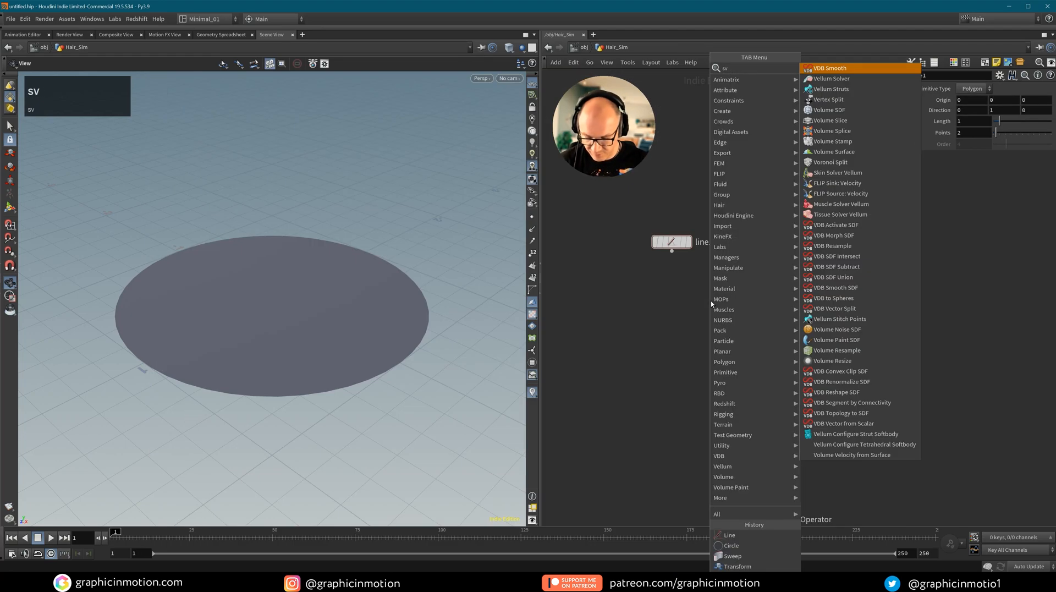
{"action": "type", "text": "catte"}
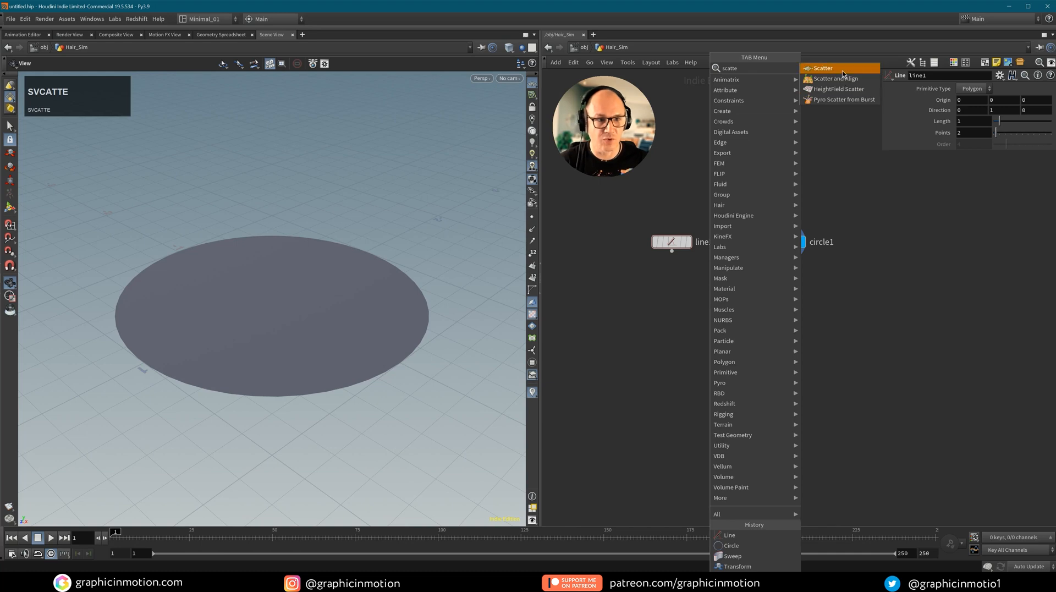
{"action": "left_click", "coordinate": [830, 68]}
{"action": "left_click", "coordinate": [787, 296]}
{"action": "left_click_drag", "start_coordinate": [787, 251], "coordinate": [790, 311]}
{"action": "left_click", "coordinate": [803, 307]}
Add a Copy to Points node that copies the line onto the scattered points, and display the result.
{"action": "key", "text": "Tab"}
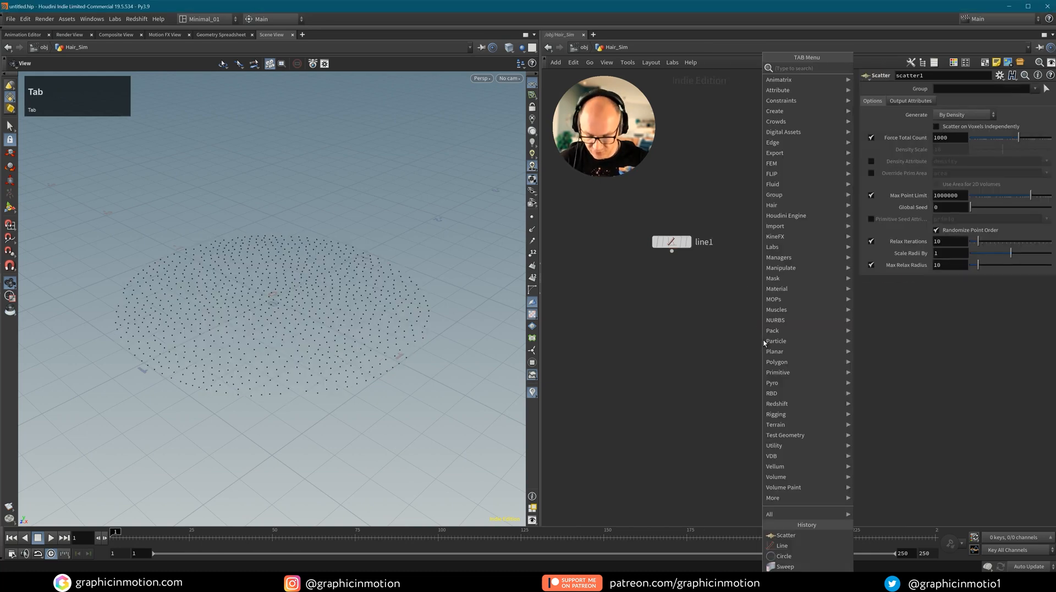
{"action": "type", "text": "copy to"}
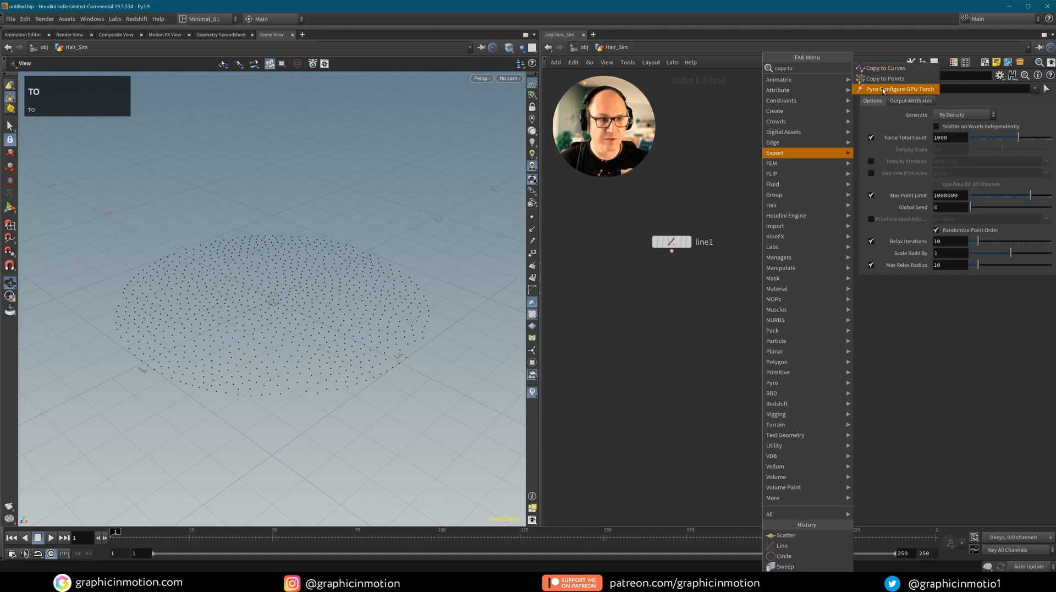
{"action": "left_click", "coordinate": [880, 79]}
{"action": "left_click", "coordinate": [725, 378]}
{"action": "left_click_drag", "start_coordinate": [671, 252], "coordinate": [786, 315]}
{"action": "left_click", "coordinate": [742, 378]}
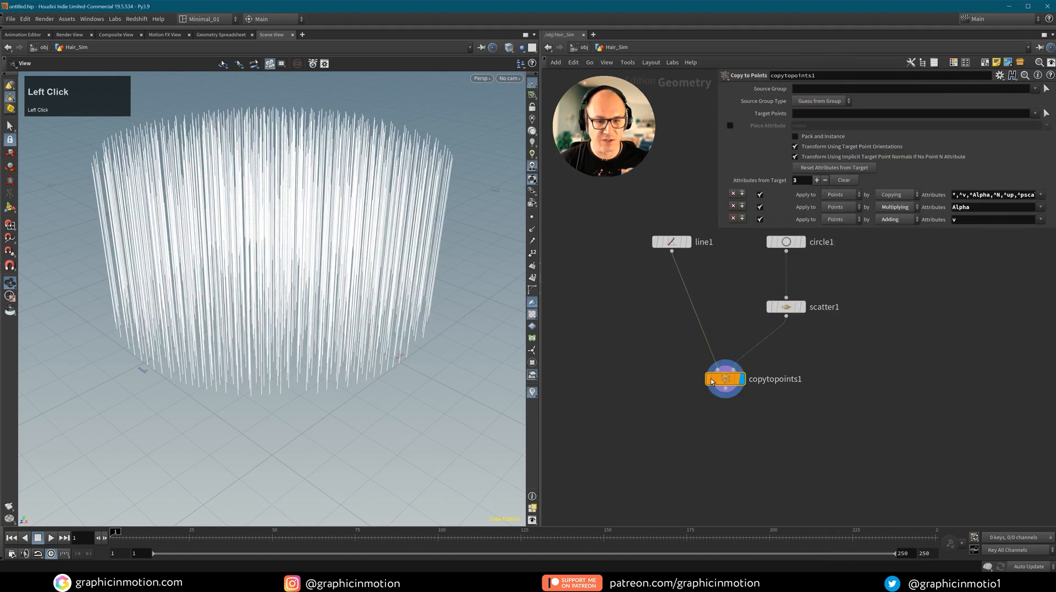
{"action": "middle_click_drag", "start_coordinate": [357, 219], "coordinate": [326, 264]}
{"action": "mouse_move", "coordinate": [326, 264]}
{"action": "left_mouse_down"}
{"action": "mouse_move", "coordinate": [308, 269]}
{"action": "mouse_move", "coordinate": [309, 255]}
{"action": "left_mouse_up"}
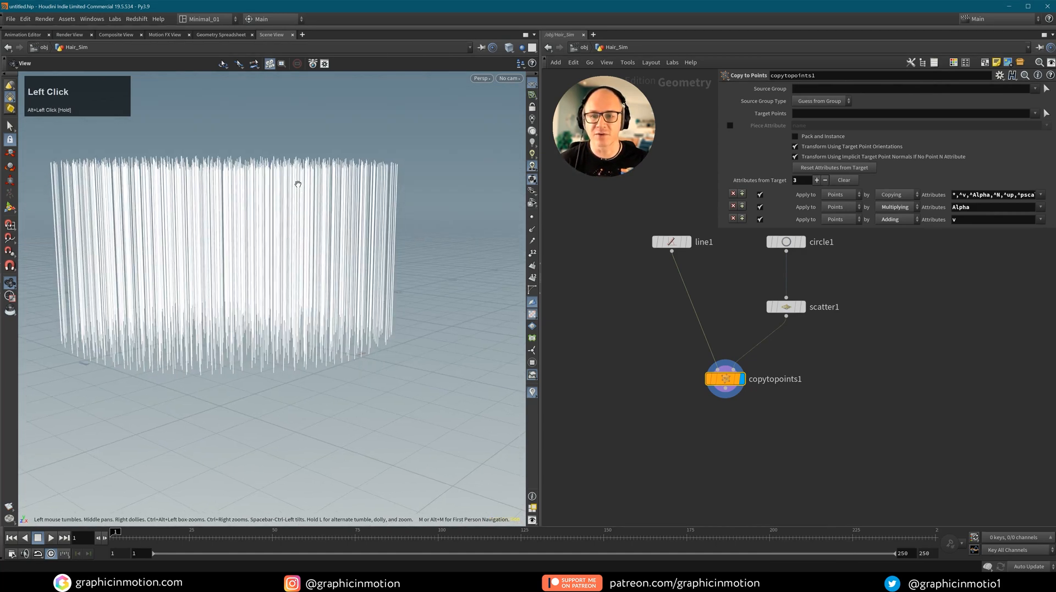
{"action": "middle_click_drag", "start_coordinate": [286, 243], "coordinate": [299, 272]}
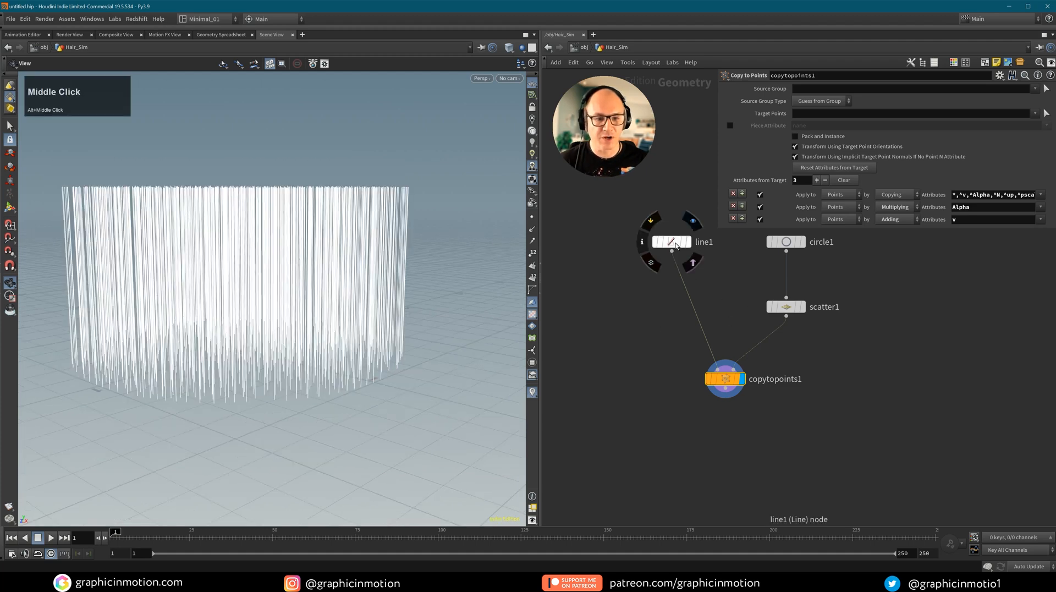
Delete the line, scatter and copy-to-points nodes.
{"action": "left_click_drag", "start_coordinate": [667, 242], "coordinate": [669, 299]}
{"action": "left_click_drag", "start_coordinate": [845, 280], "coordinate": [646, 417]}
{"action": "key", "text": "Delete"}
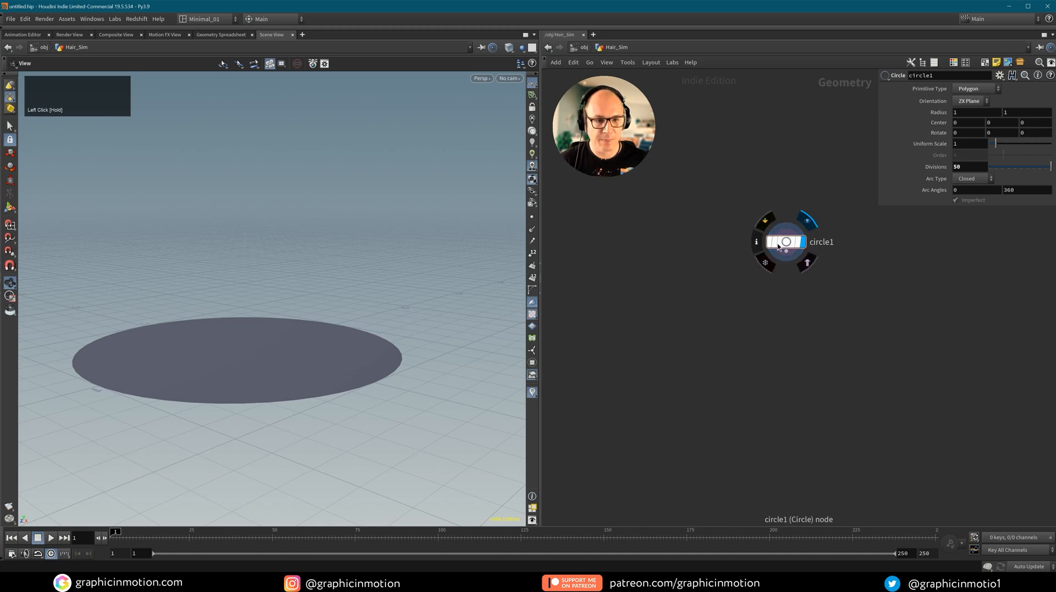
Add a Hair Generate node below the circle, connect the circle to its first input and display it.
{"action": "left_click_drag", "start_coordinate": [777, 253], "coordinate": [730, 254]}
{"action": "middle_click_drag", "start_coordinate": [749, 301], "coordinate": [727, 315]}
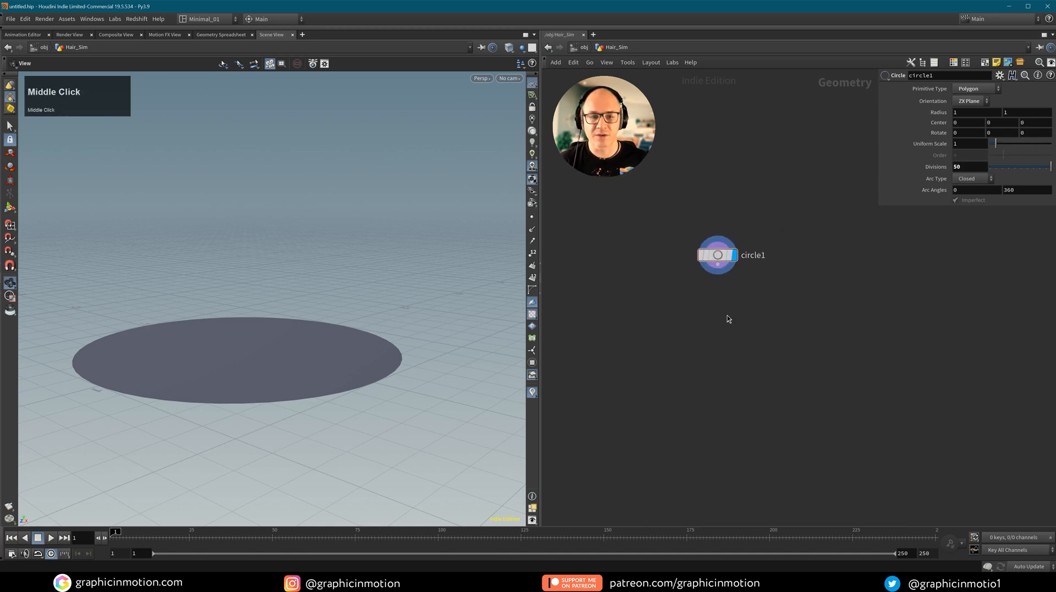
{"action": "key", "text": "Tab"}
{"action": "type", "text": "hair g"}
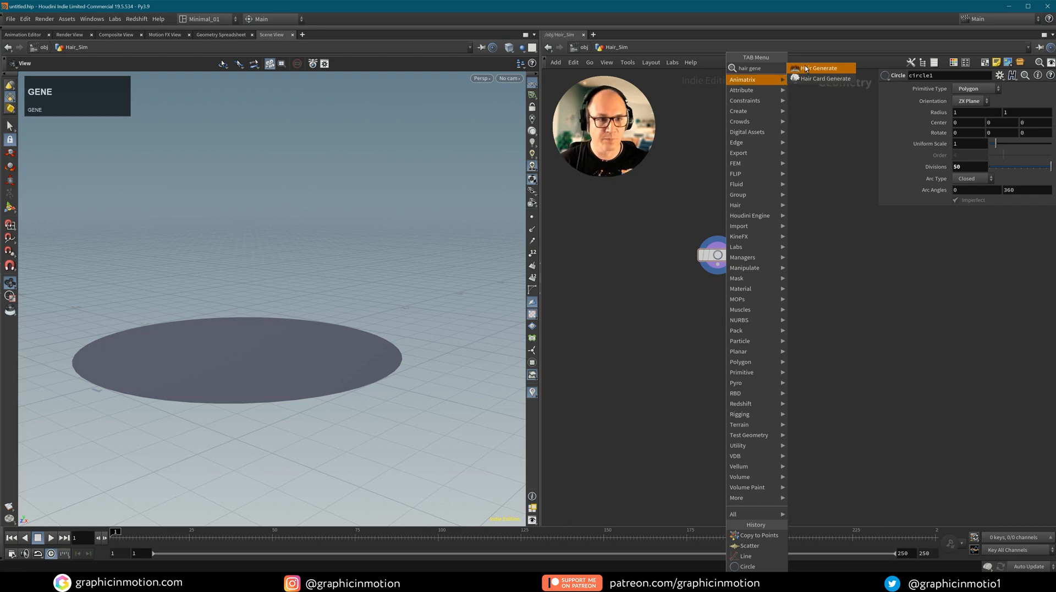
{"action": "left_click", "coordinate": [818, 68]}
{"action": "left_click", "coordinate": [714, 308]}
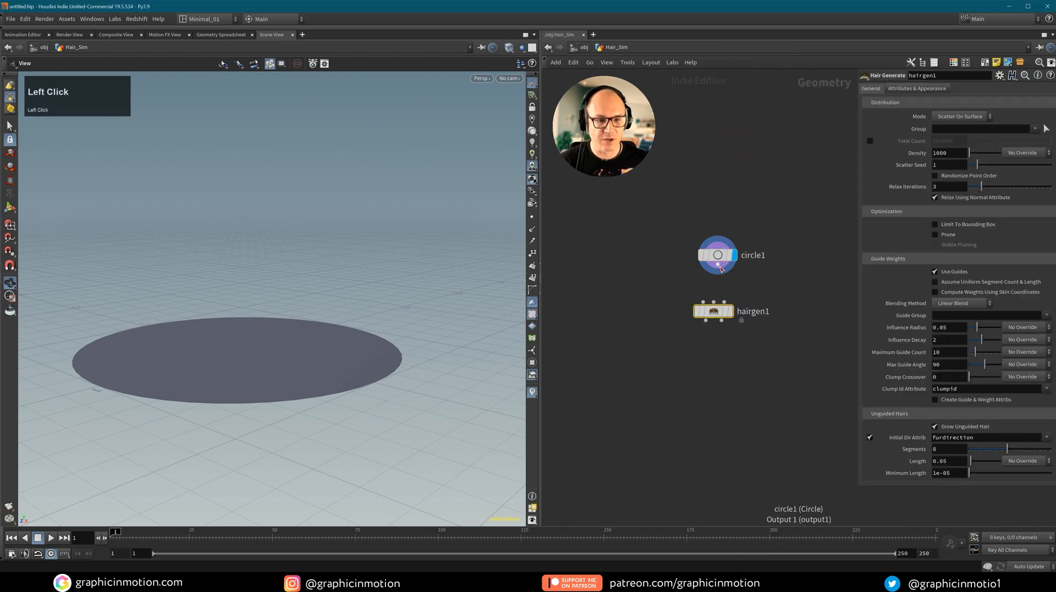
{"action": "left_click_drag", "start_coordinate": [717, 265], "coordinate": [717, 302]}
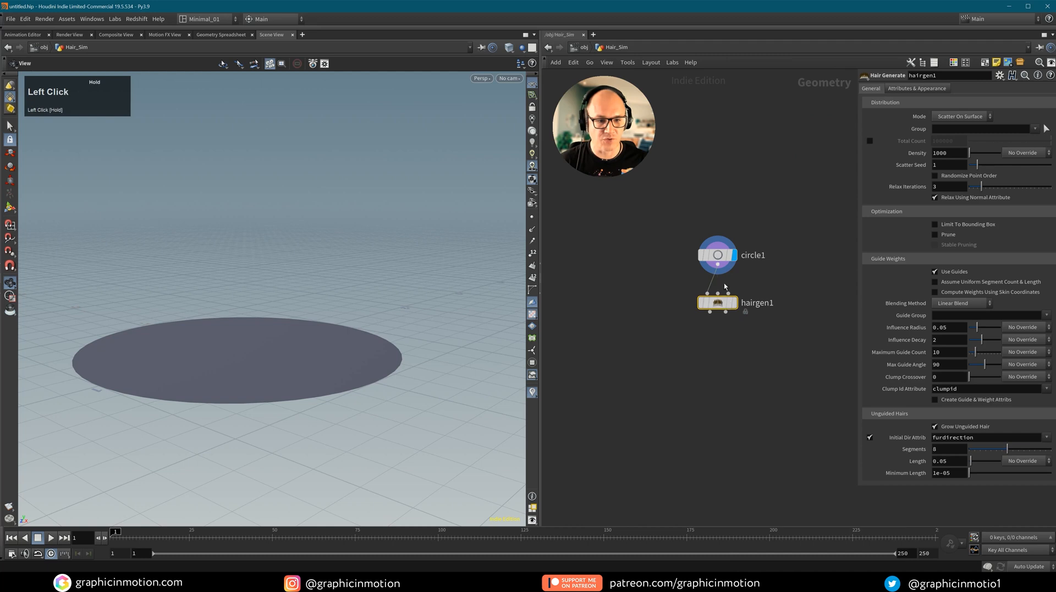
{"action": "left_click", "coordinate": [734, 302]}
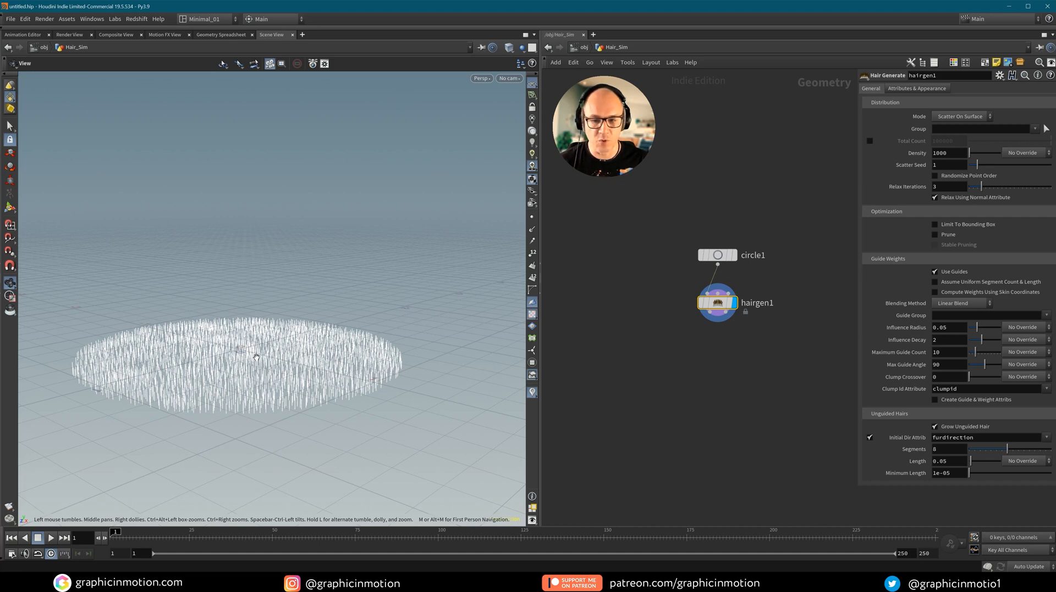
Set the unguided hair length of the Hair Generate node to 1.
{"action": "left_click", "coordinate": [959, 462]}
{"action": "type", "text": "1"}
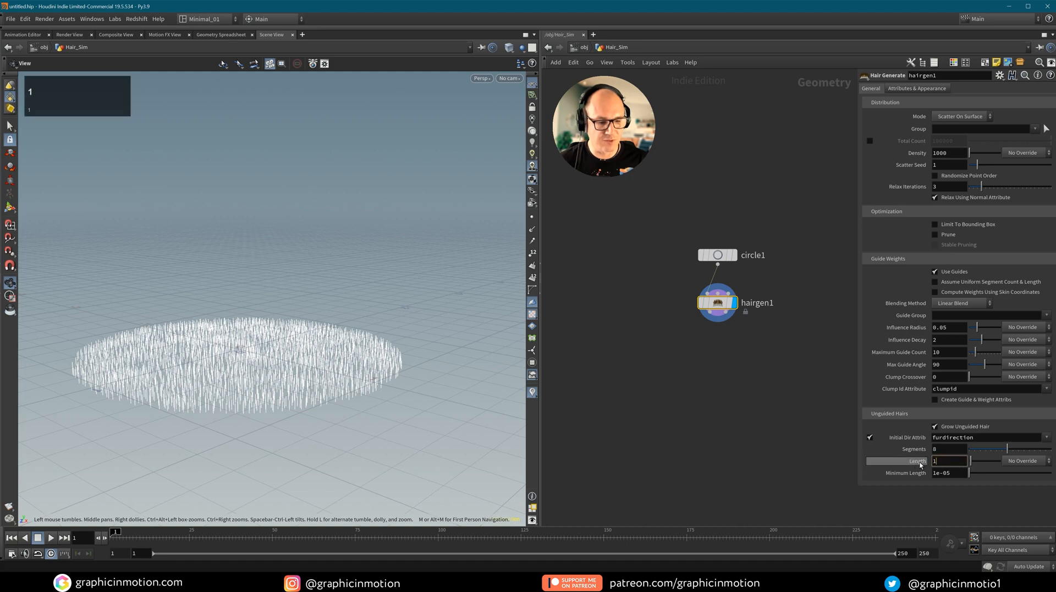
{"action": "left_click", "coordinate": [833, 464]}
{"action": "middle_click_drag", "start_coordinate": [286, 347], "coordinate": [297, 242]}
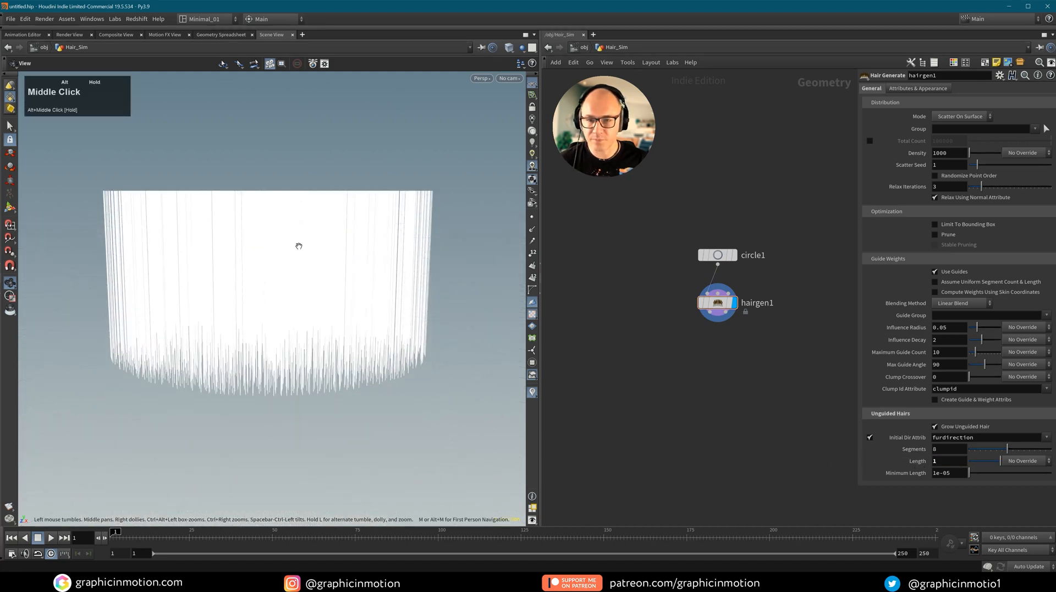
{"action": "left_click_drag", "start_coordinate": [297, 243], "coordinate": [300, 259], "text": "alt"}
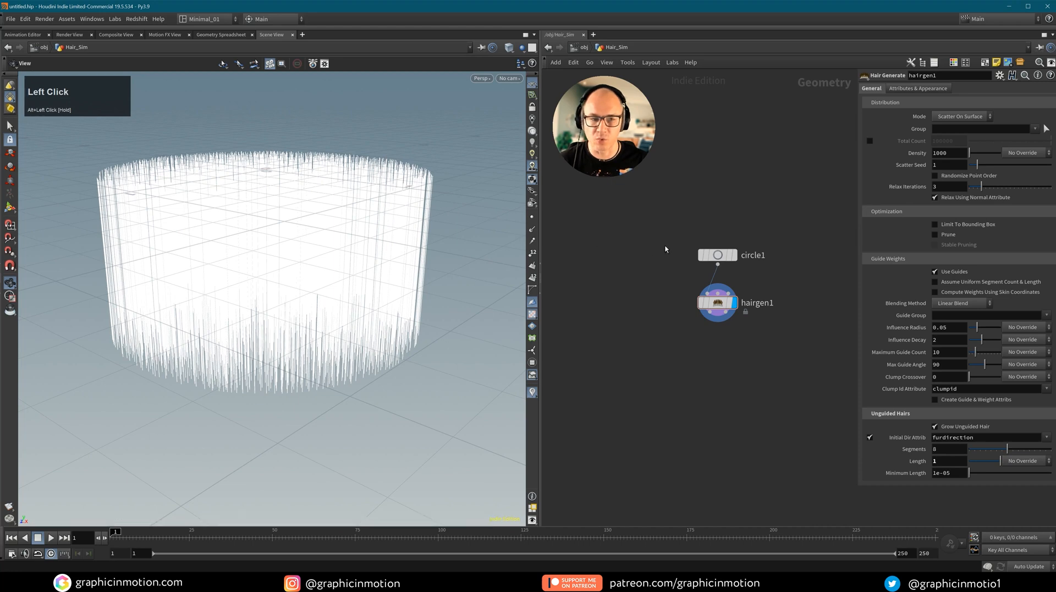
Insert a Reverse node between the circle and Hair Generate nodes to flip the circle's normals.
{"action": "left_click", "coordinate": [717, 260]}
{"action": "left_click", "coordinate": [735, 256]}
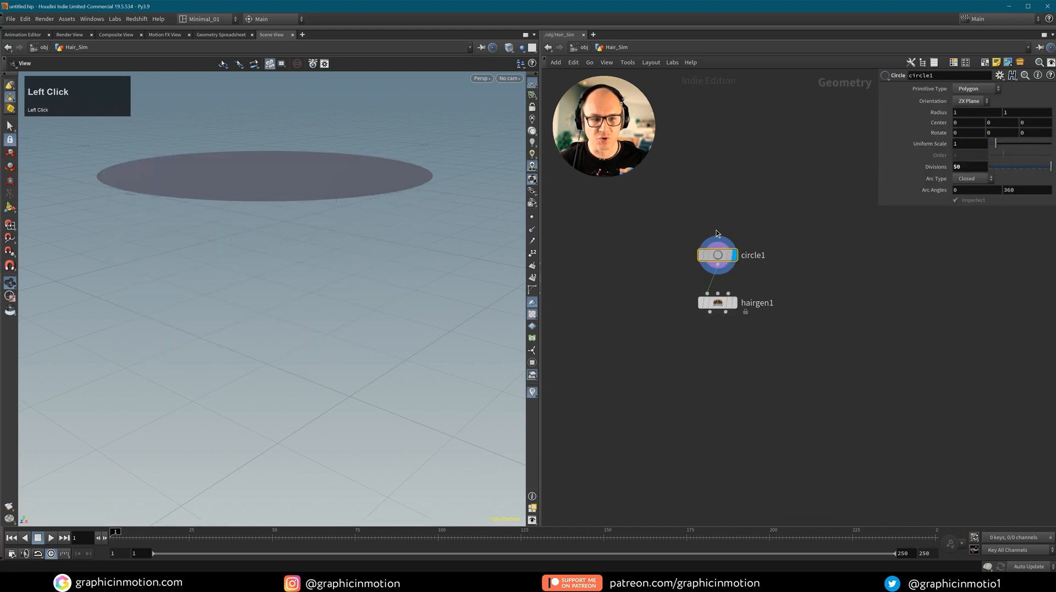
{"action": "mouse_move", "coordinate": [717, 309]}
{"action": "left_mouse_down"}
{"action": "mouse_move", "coordinate": [718, 274]}
{"action": "mouse_move", "coordinate": [717, 306]}
{"action": "left_mouse_up"}
{"action": "middle_click_drag", "start_coordinate": [738, 269], "coordinate": [737, 291]}
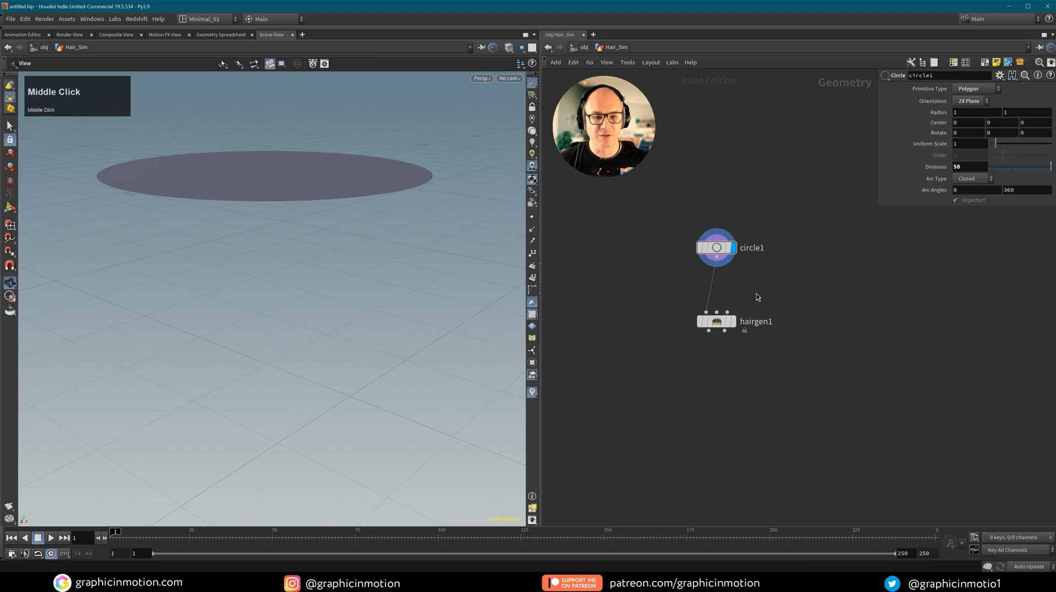
{"action": "key", "text": "Tab"}
{"action": "type", "text": "rever"}
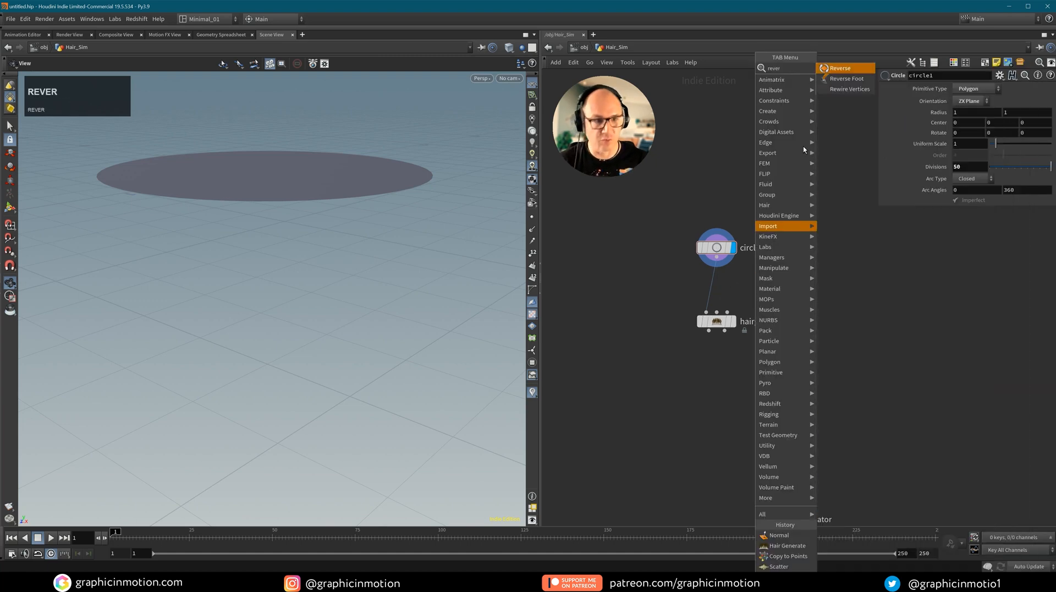
{"action": "left_click", "coordinate": [838, 71]}
{"action": "left_click_drag", "start_coordinate": [717, 281], "coordinate": [719, 288]}
Display the Hair Generate node's result and inspect the growth direction of the hair from several angles.
{"action": "left_click", "coordinate": [733, 325]}
{"action": "left_click", "coordinate": [716, 325]}
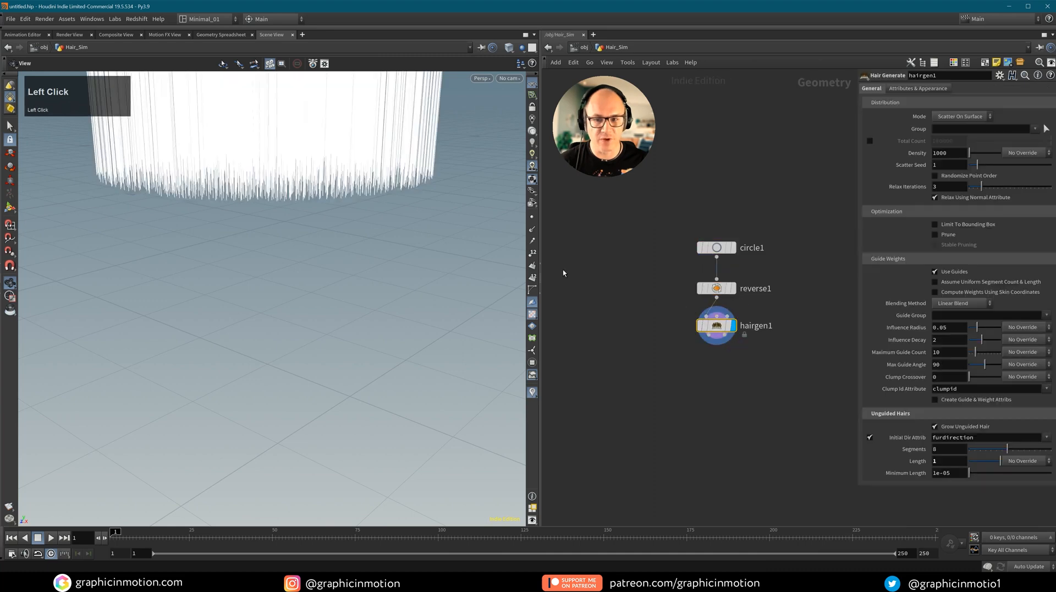
{"action": "middle_click_drag", "start_coordinate": [380, 253], "coordinate": [370, 337], "text": "alt"}
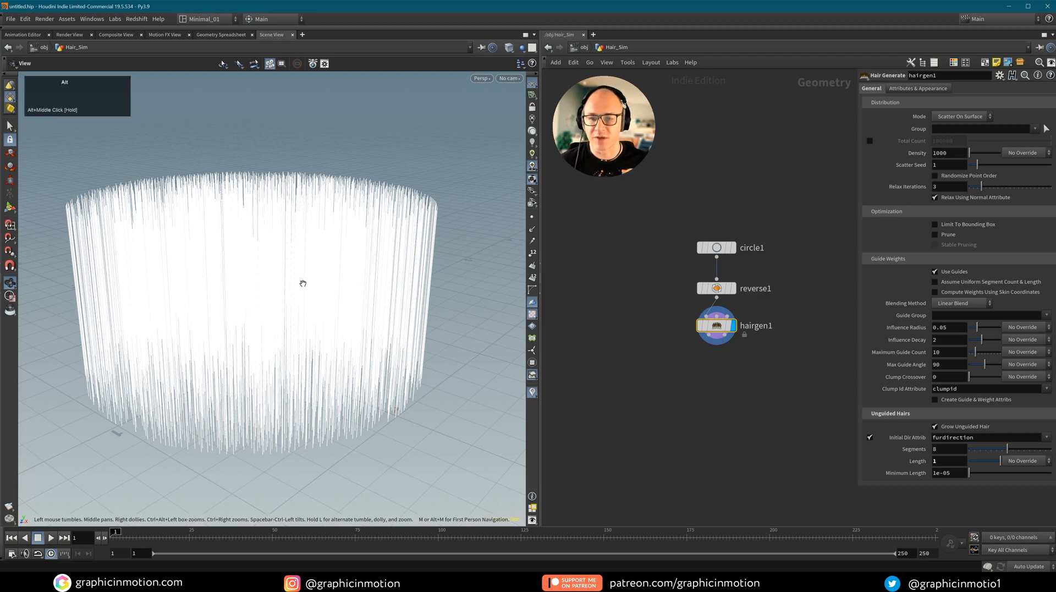
{"action": "left_click_drag", "start_coordinate": [302, 283], "coordinate": [308, 276], "text": "alt"}
{"action": "middle_click_drag", "start_coordinate": [308, 276], "coordinate": [329, 272], "text": "alt"}
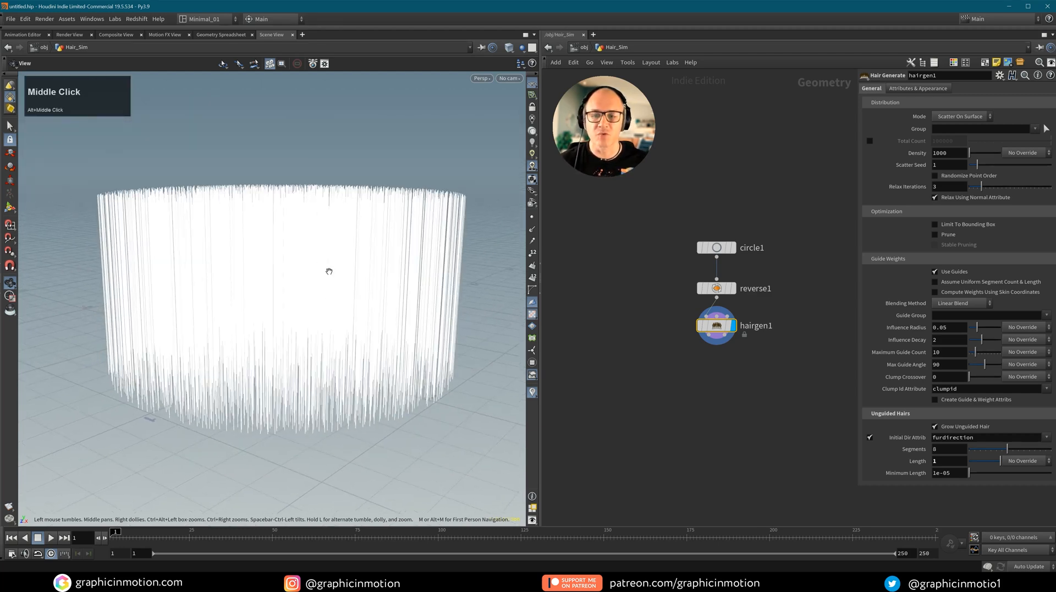
{"action": "left_click_drag", "start_coordinate": [332, 247], "coordinate": [332, 275], "text": "alt"}
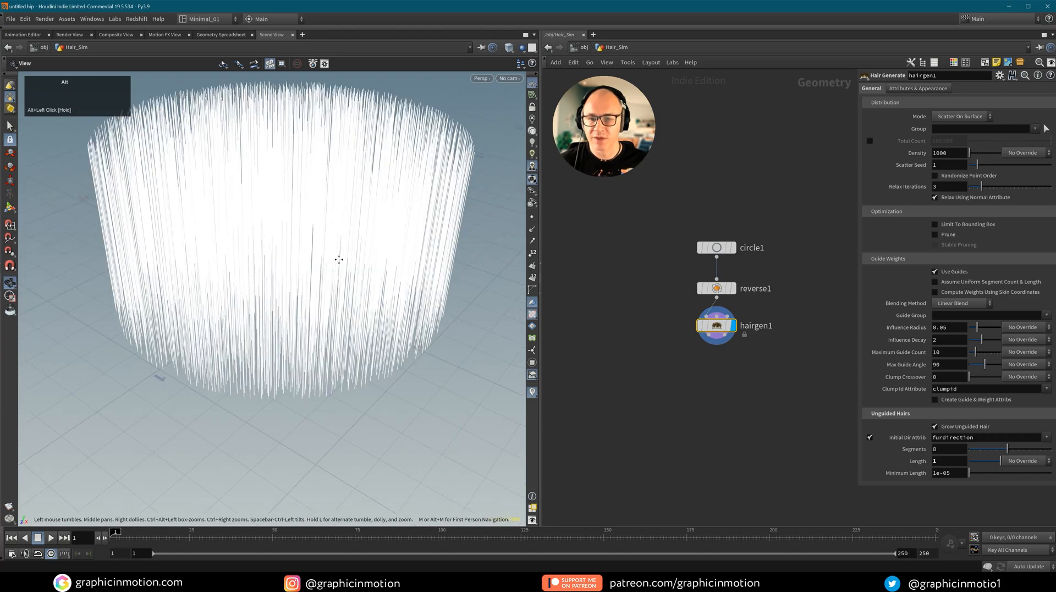
{"action": "middle_click_drag", "start_coordinate": [337, 257], "coordinate": [340, 240], "text": "alt"}
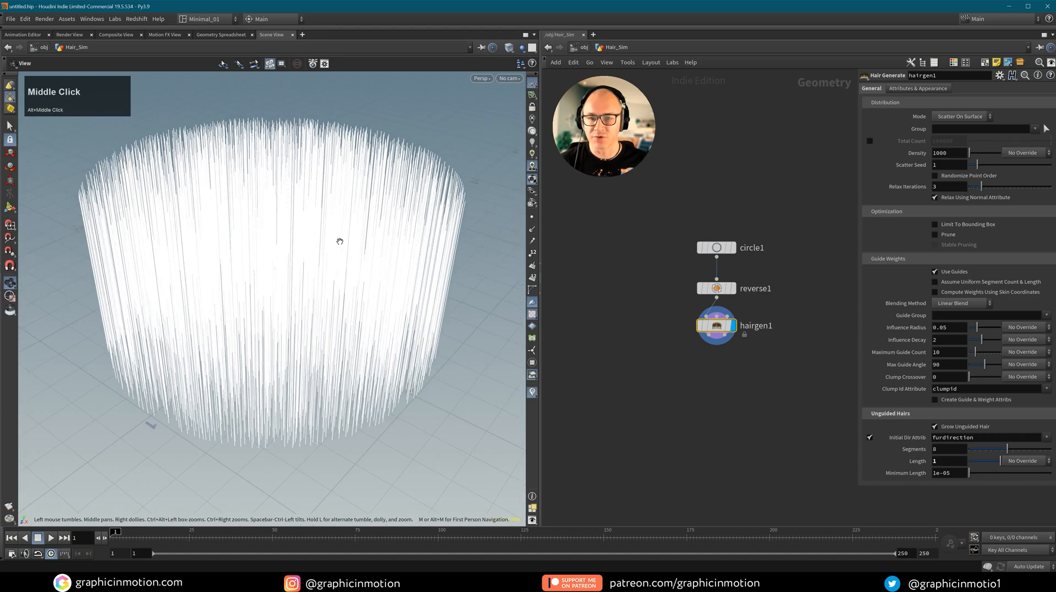
Show the point markers in the viewport and examine how the segments are distributed along the generated hairs.
{"action": "left_click", "coordinate": [531, 217]}
{"action": "left_click_drag", "start_coordinate": [369, 310], "coordinate": [371, 278], "text": "alt"}
{"action": "middle_click_drag", "start_coordinate": [371, 278], "coordinate": [373, 264], "text": "alt"}
{"action": "left_click_drag", "start_coordinate": [373, 264], "coordinate": [377, 287], "text": "alt"}
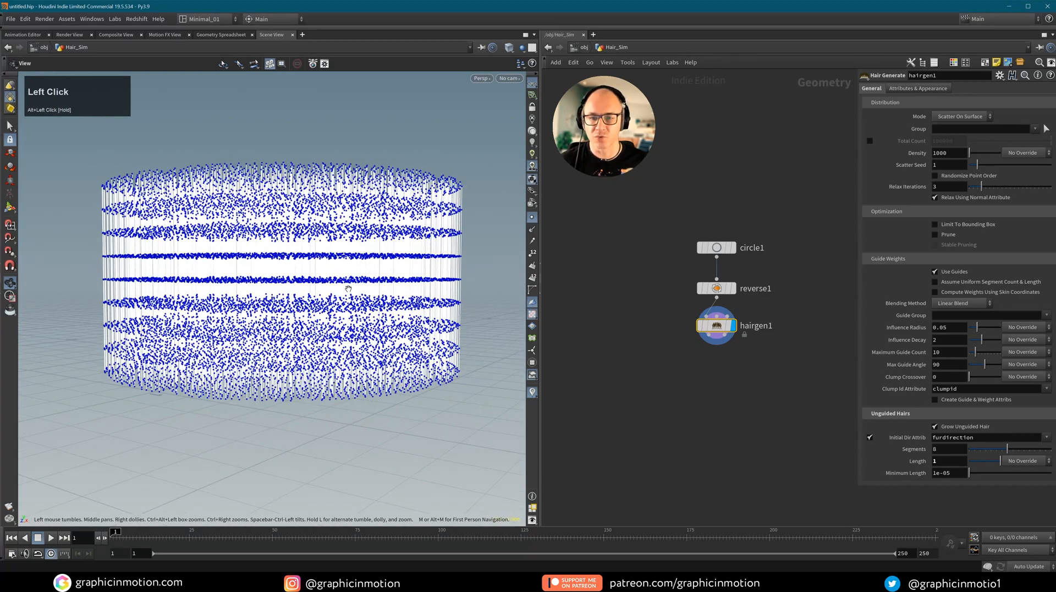
{"action": "left_click", "coordinate": [939, 449]}
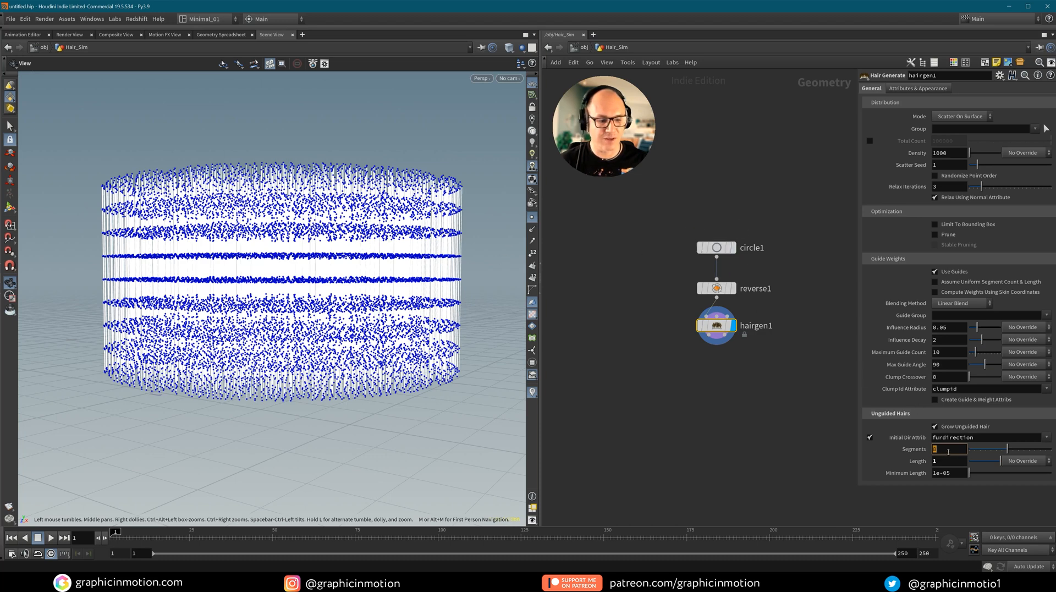
{"action": "left_click", "coordinate": [784, 441]}
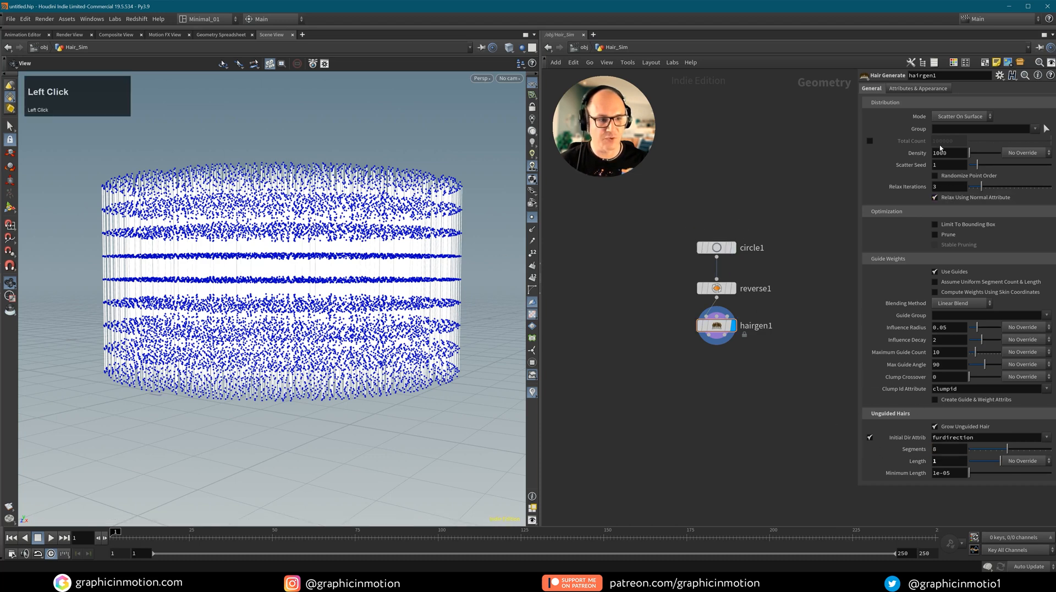
Set the Hair Generate node's density to 200 and check the node's geometry info.
{"action": "left_click", "coordinate": [964, 154]}
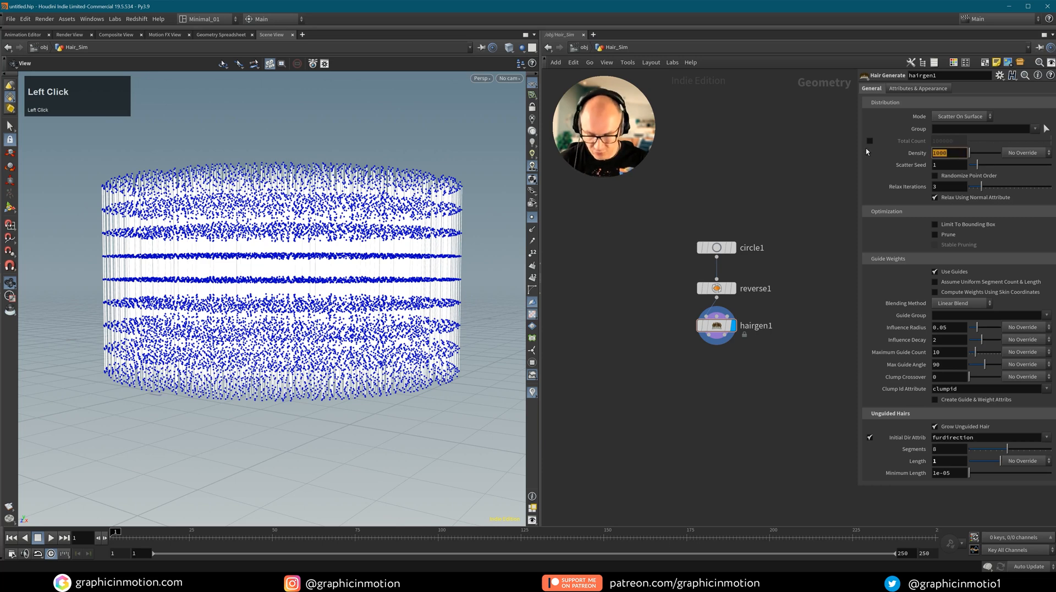
{"action": "type", "text": "1"}
{"action": "key", "text": "BackSpace"}
{"action": "type", "text": "200"}
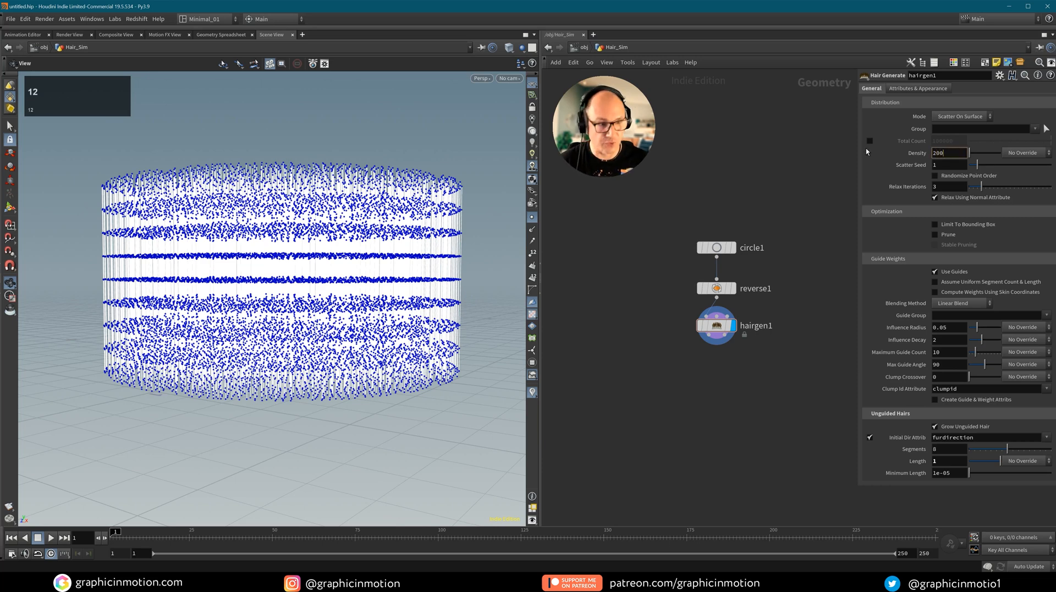
{"action": "key", "text": "Return"}
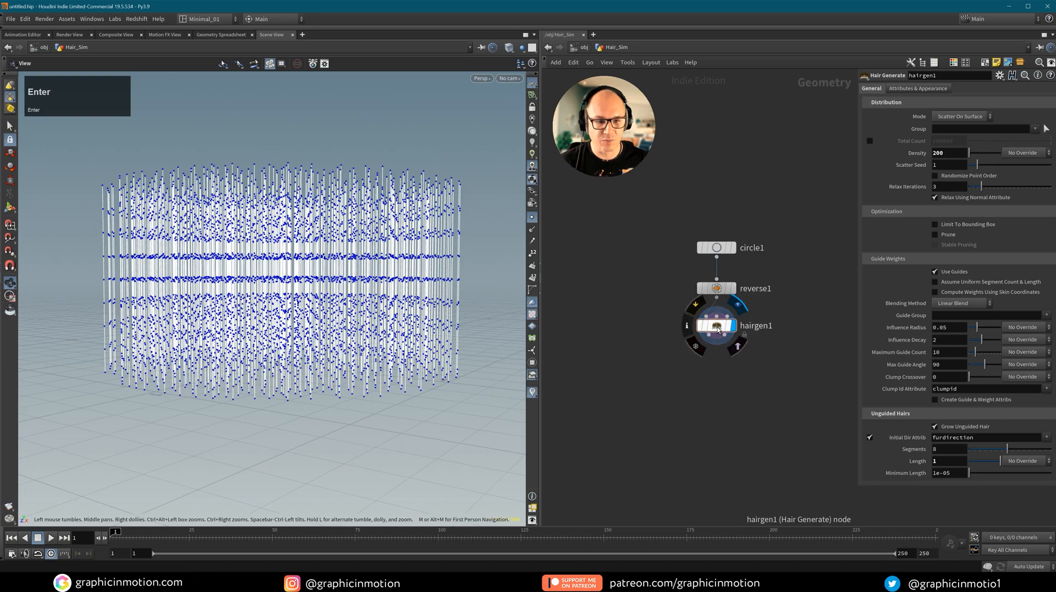
{"action": "middle_click_drag", "start_coordinate": [717, 329], "coordinate": [771, 253]}
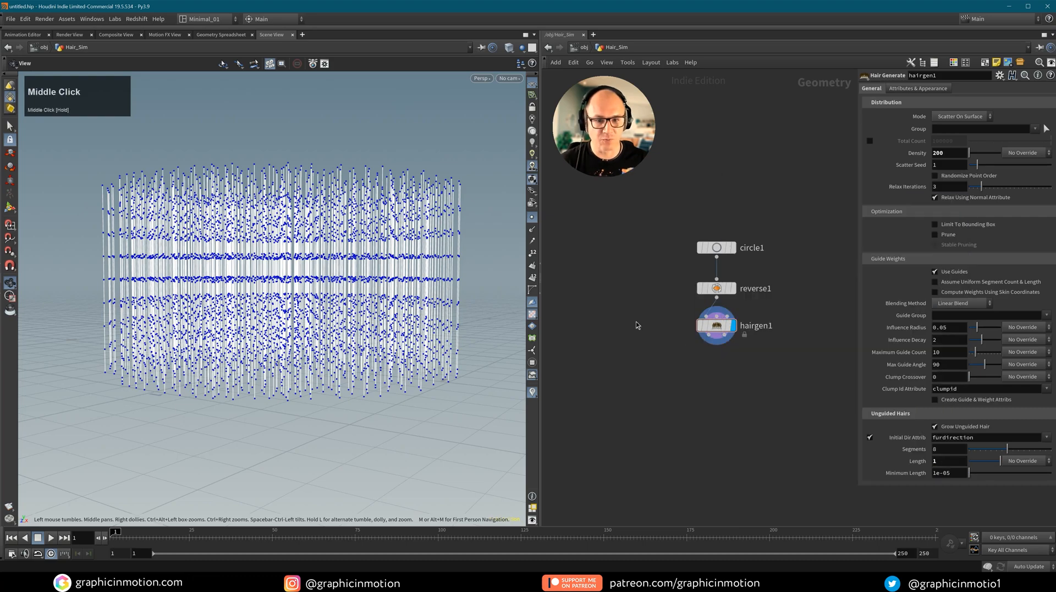
Set the unguided hair segments of the Hair Generate node to 12.
{"action": "left_click_drag", "start_coordinate": [352, 275], "coordinate": [352, 249], "text": "alt"}
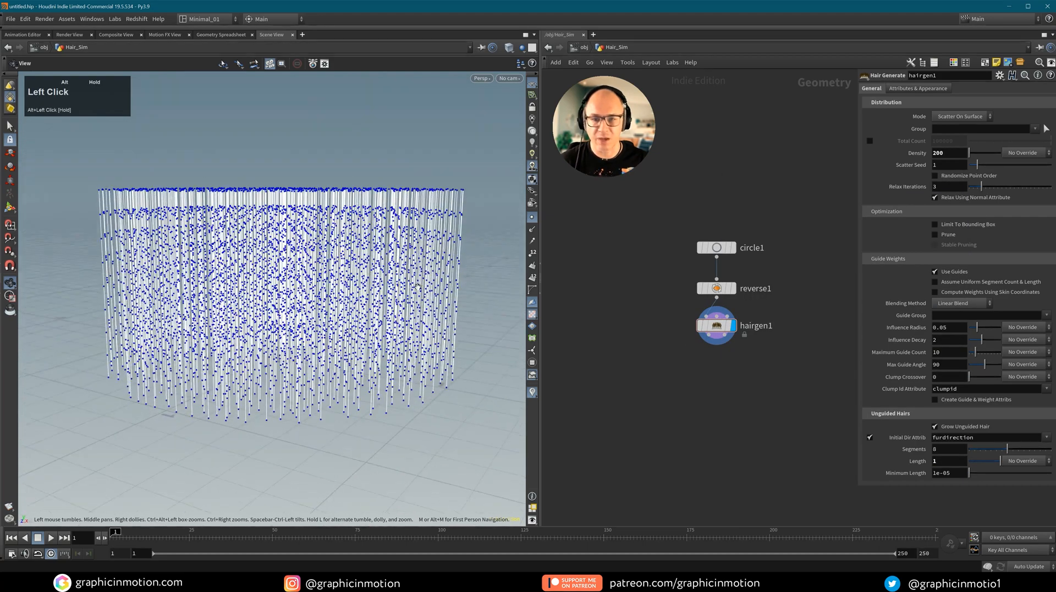
{"action": "left_click_drag", "start_coordinate": [945, 450], "coordinate": [866, 452]}
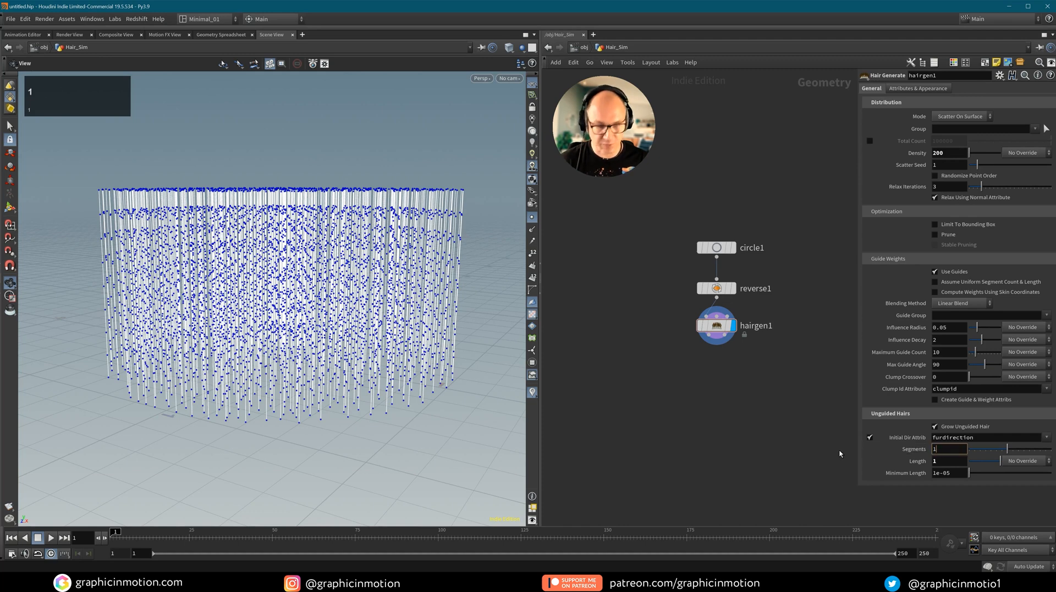
{"action": "type", "text": "12"}
{"action": "key", "text": "Return"}
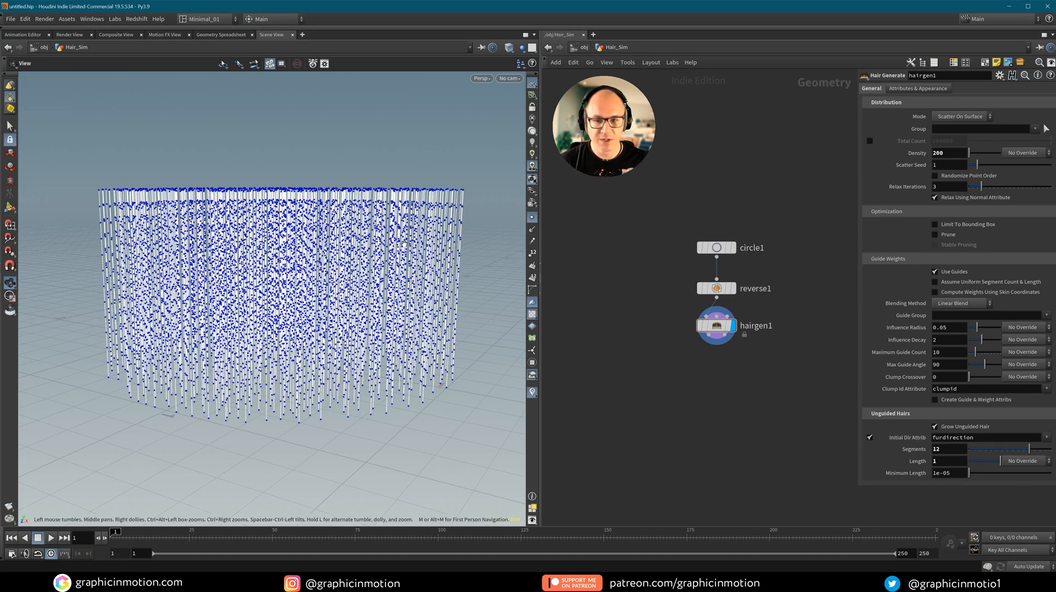
Inspect the segmented hairs from several angles and hide the point markers in the viewport.
{"action": "left_click_drag", "start_coordinate": [403, 243], "coordinate": [385, 289], "text": "alt"}
{"action": "middle_click_drag", "start_coordinate": [259, 237], "coordinate": [211, 308], "text": "alt"}
{"action": "left_click_drag", "start_coordinate": [212, 308], "coordinate": [248, 257], "text": "alt"}
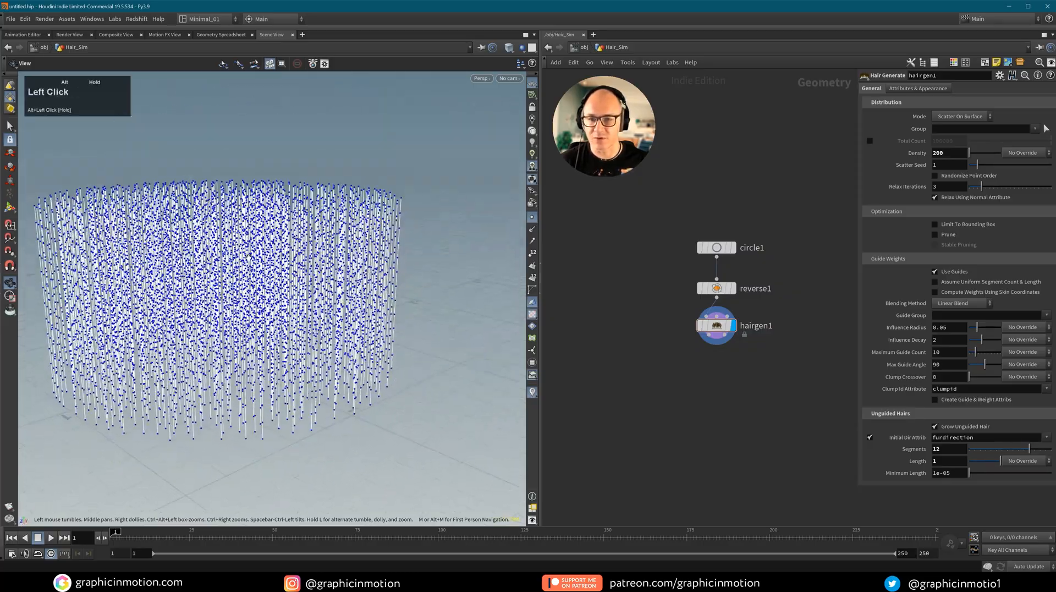
{"action": "middle_click_drag", "start_coordinate": [246, 255], "coordinate": [326, 259]}
{"action": "left_click", "coordinate": [326, 259]}
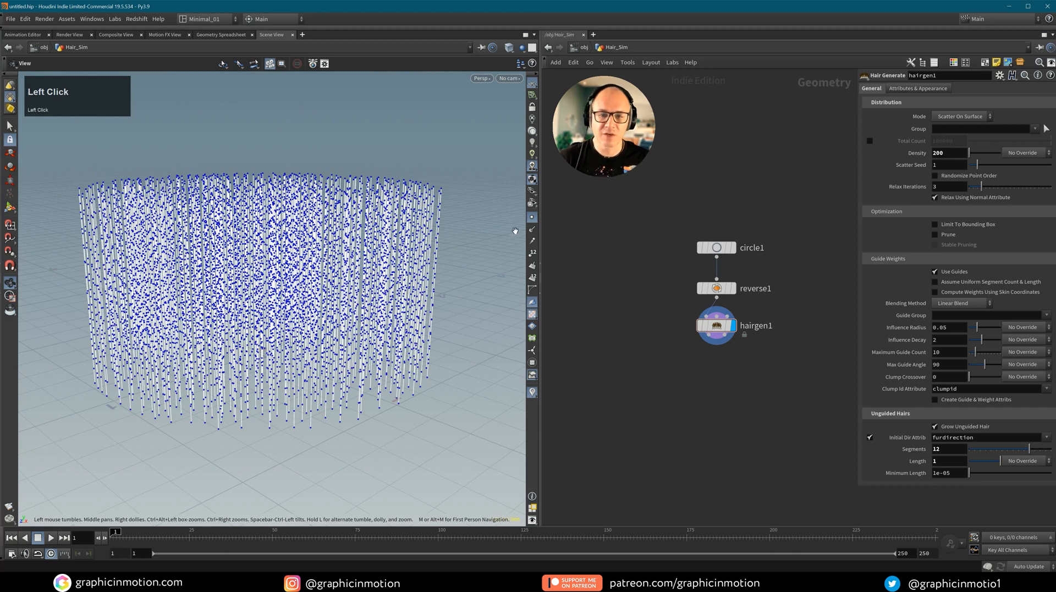
{"action": "left_click", "coordinate": [533, 219]}
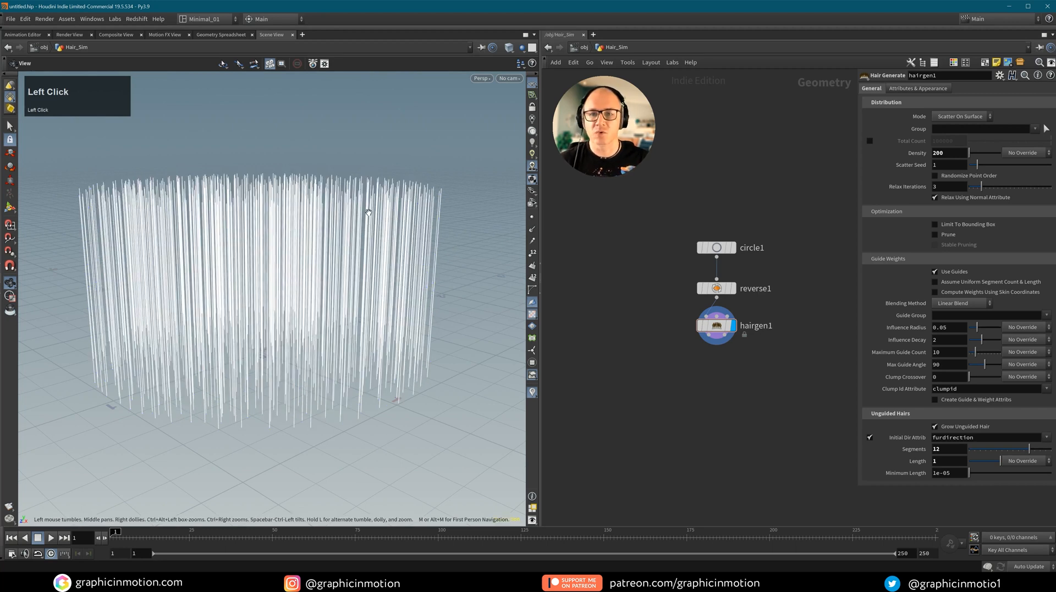
{"action": "middle_click_drag", "start_coordinate": [273, 231], "coordinate": [324, 204]}
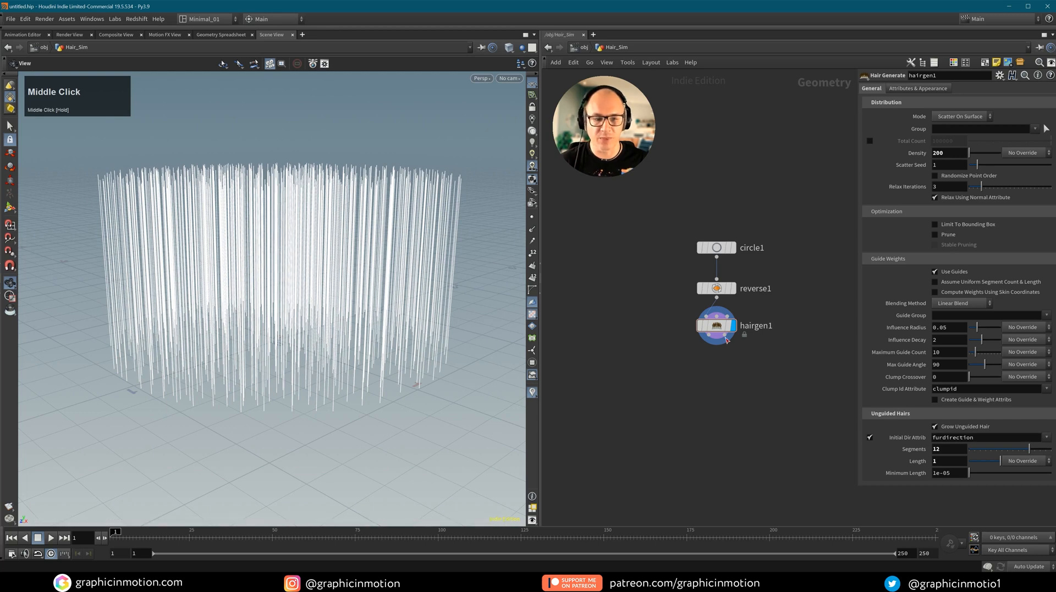
Add a Vellum Configure Hair node below Hair Generate, connect the hair curves output to its first input and display it.
{"action": "left_click_drag", "start_coordinate": [715, 325], "coordinate": [715, 330]}
{"action": "middle_click_drag", "start_coordinate": [738, 389], "coordinate": [714, 363]}
{"action": "key", "text": "Tab"}
{"action": "type", "text": "ve"}
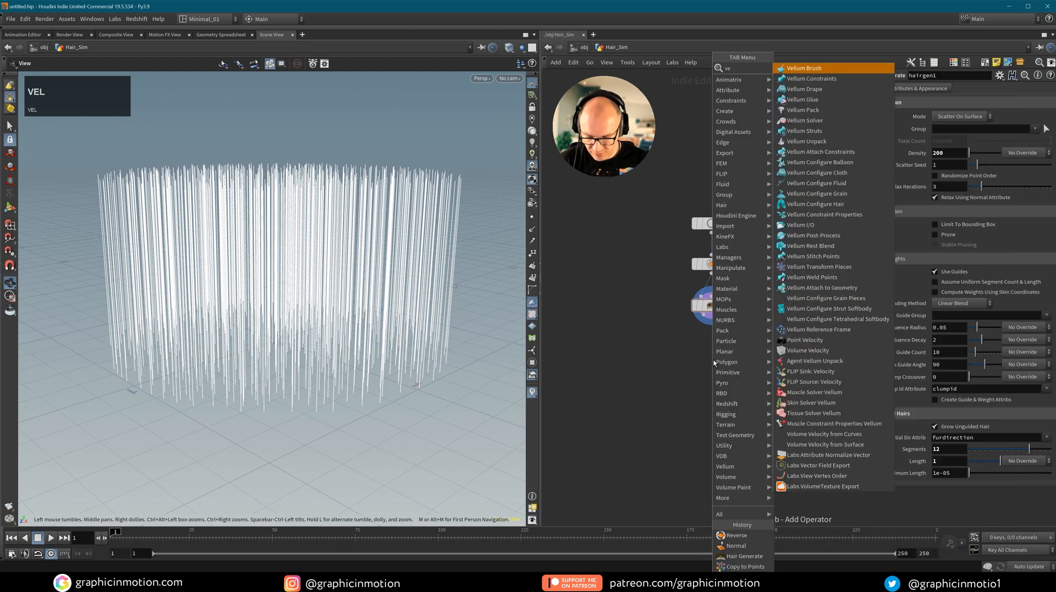
{"action": "type", "text": "l con h"}
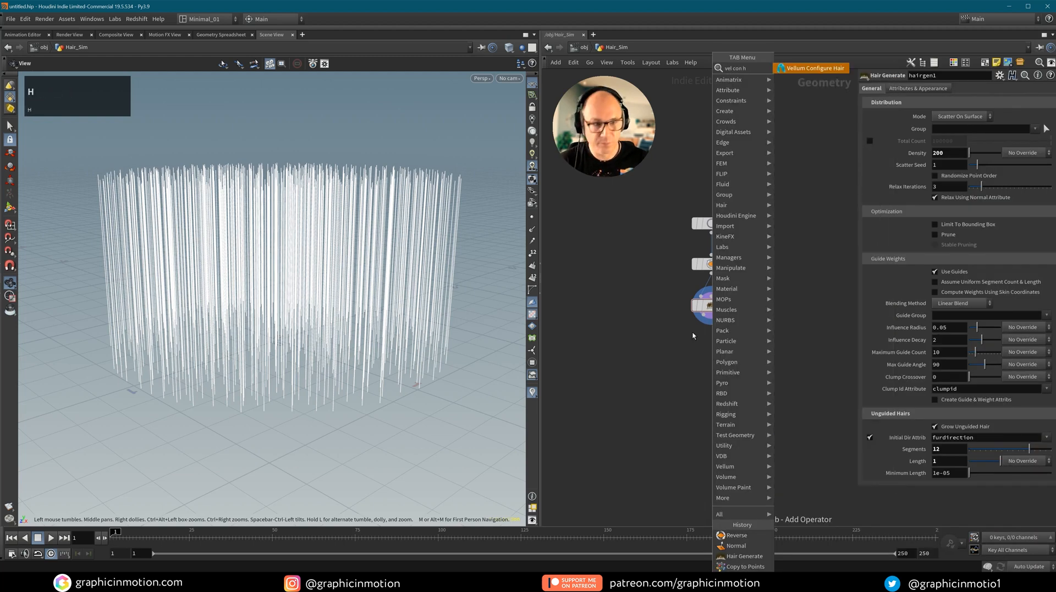
{"action": "left_click", "coordinate": [808, 74]}
{"action": "left_click", "coordinate": [702, 358]}
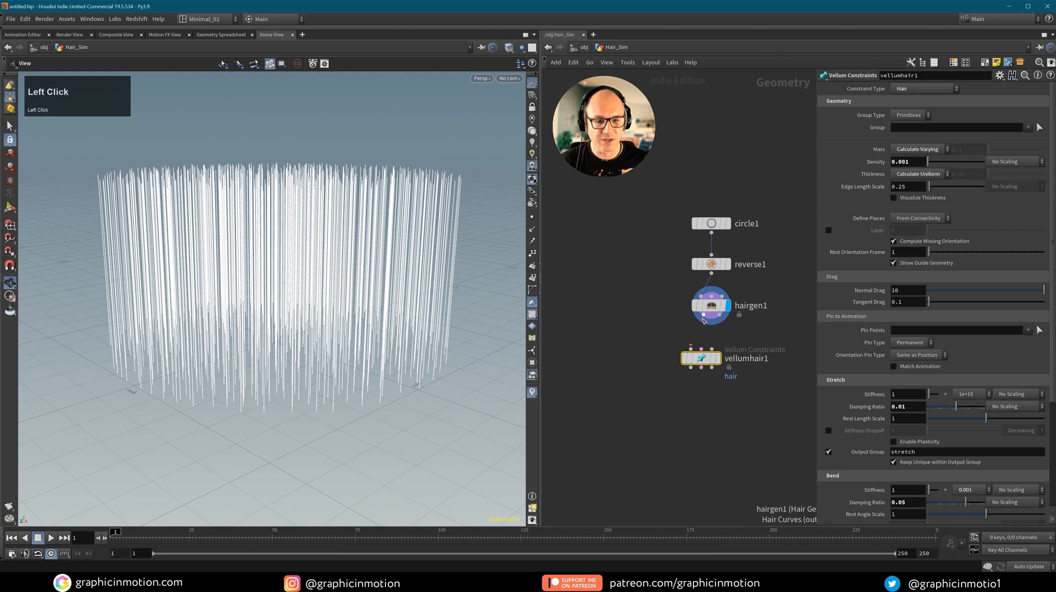
{"action": "left_click_drag", "start_coordinate": [704, 320], "coordinate": [724, 364]}
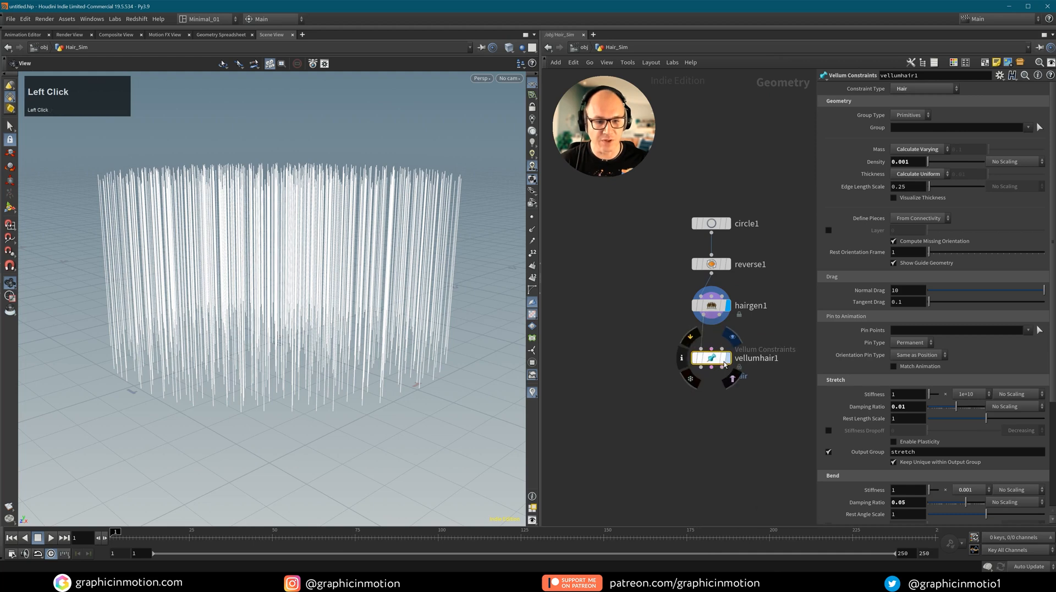
Add a Vellum Solver below the Vellum hair constraints node and wire all three outputs into its first three inputs.
{"action": "key", "text": "Tab"}
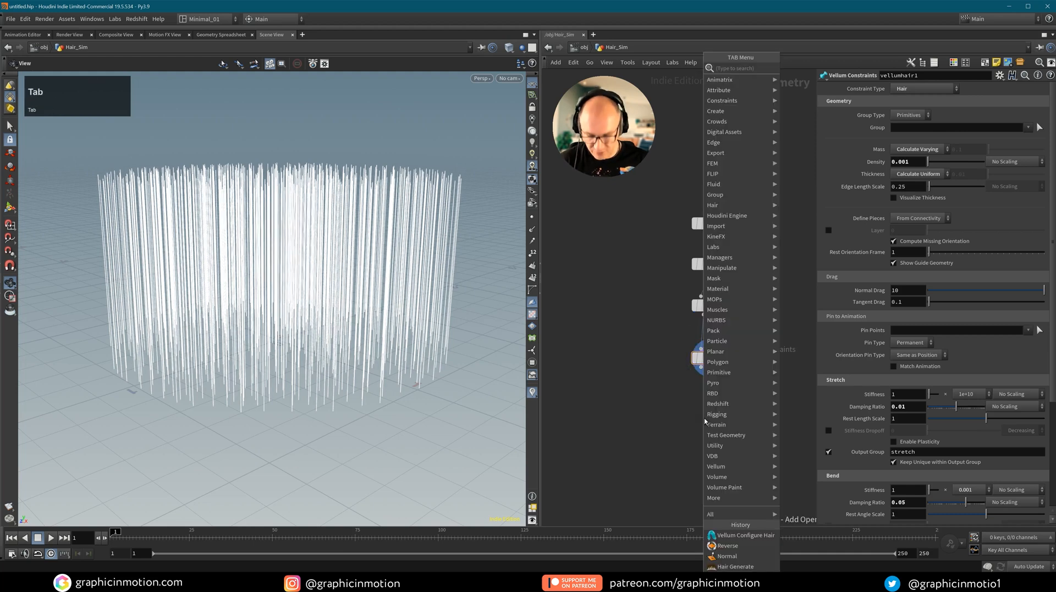
{"action": "type", "text": "vellum s"}
{"action": "key", "text": "Return"}
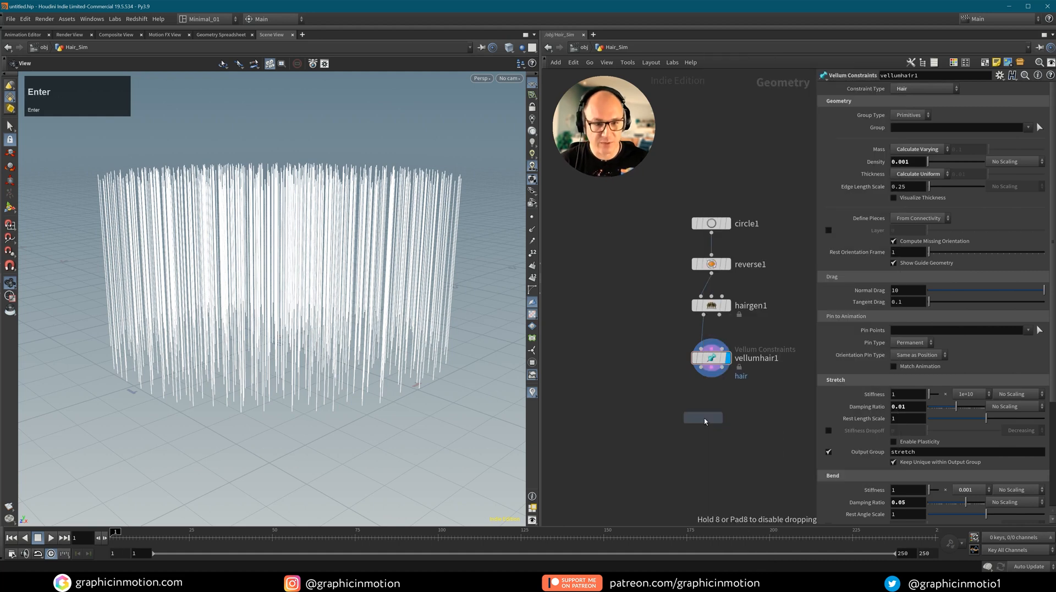
{"action": "left_click", "coordinate": [717, 398]}
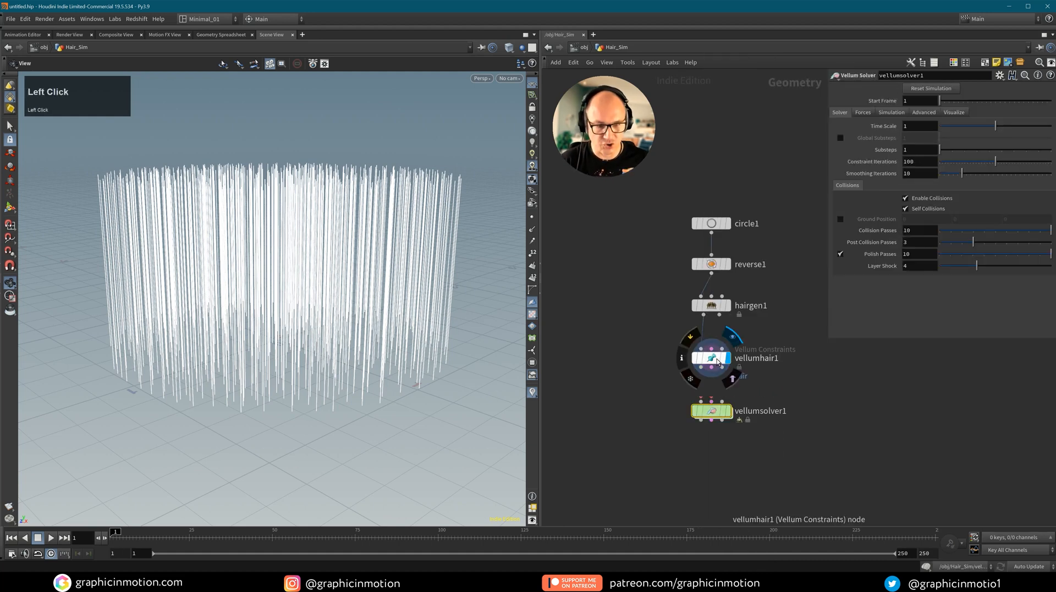
{"action": "key", "text": "j"}
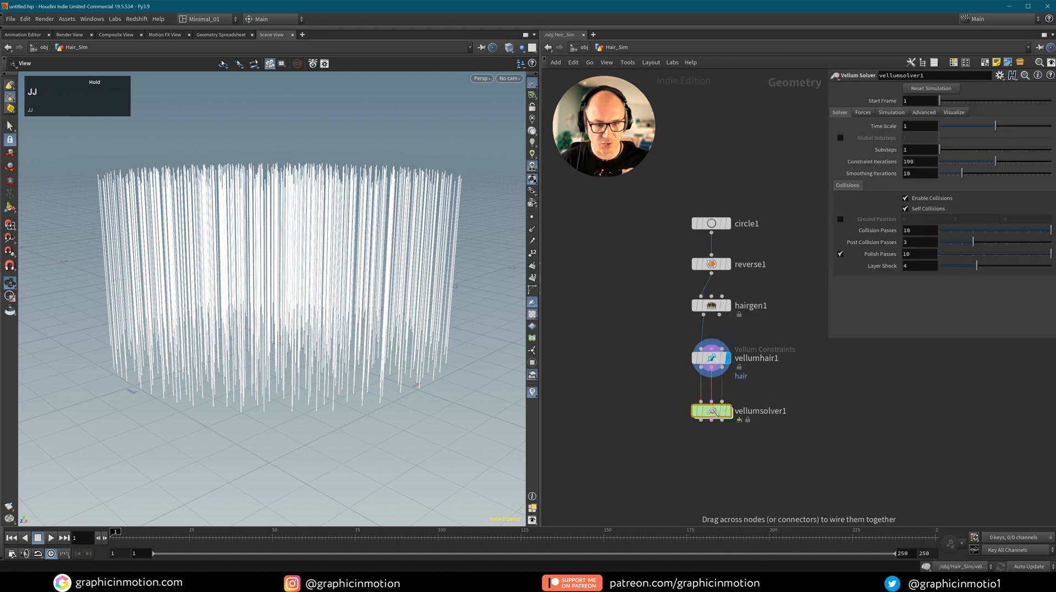
{"action": "left_click_drag", "start_coordinate": [717, 361], "coordinate": [717, 410]}
Display the Vellum Solver's result, play the simulation and return to the first frame.
{"action": "left_click", "coordinate": [729, 414]}
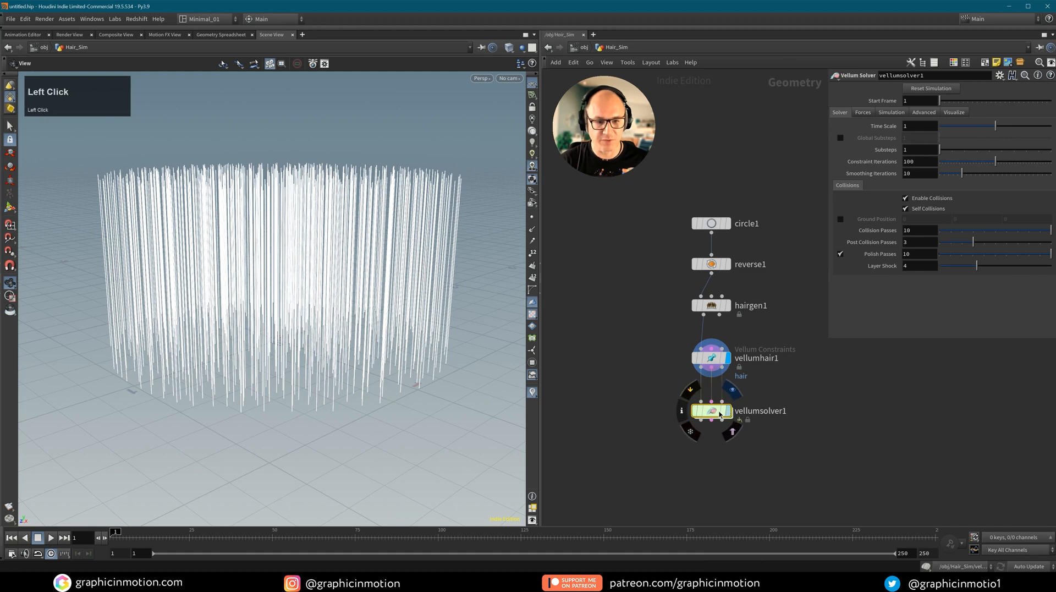
{"action": "left_click", "coordinate": [727, 411]}
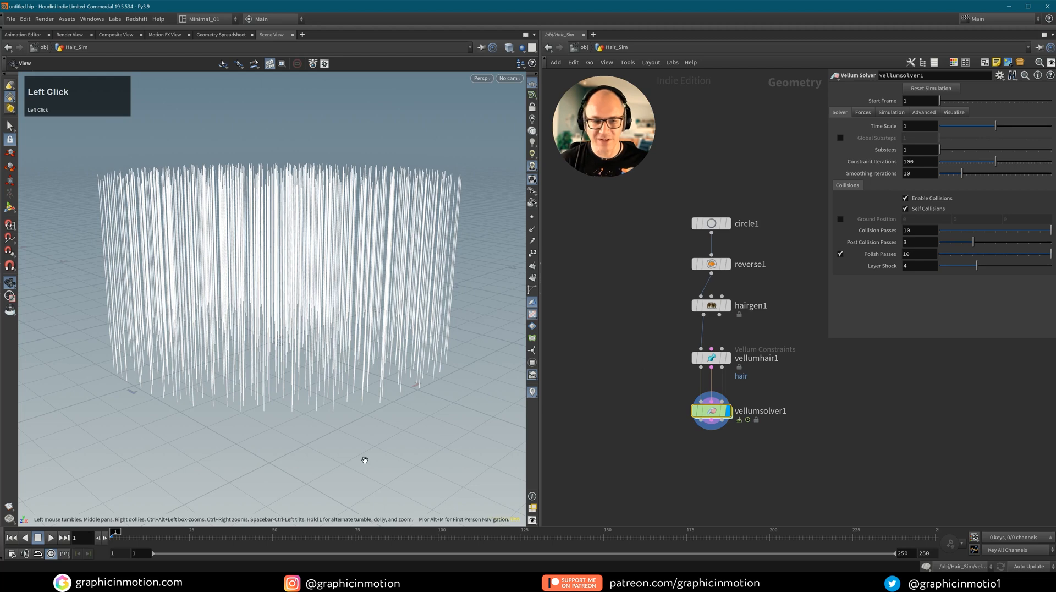
{"action": "left_click", "coordinate": [51, 537]}
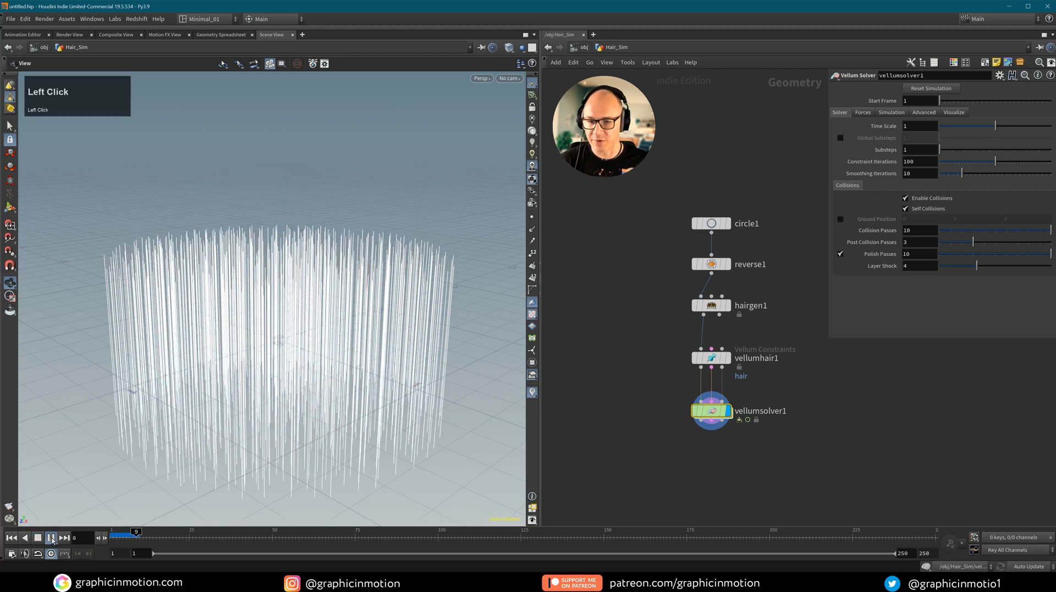
{"action": "left_click", "coordinate": [12, 539]}
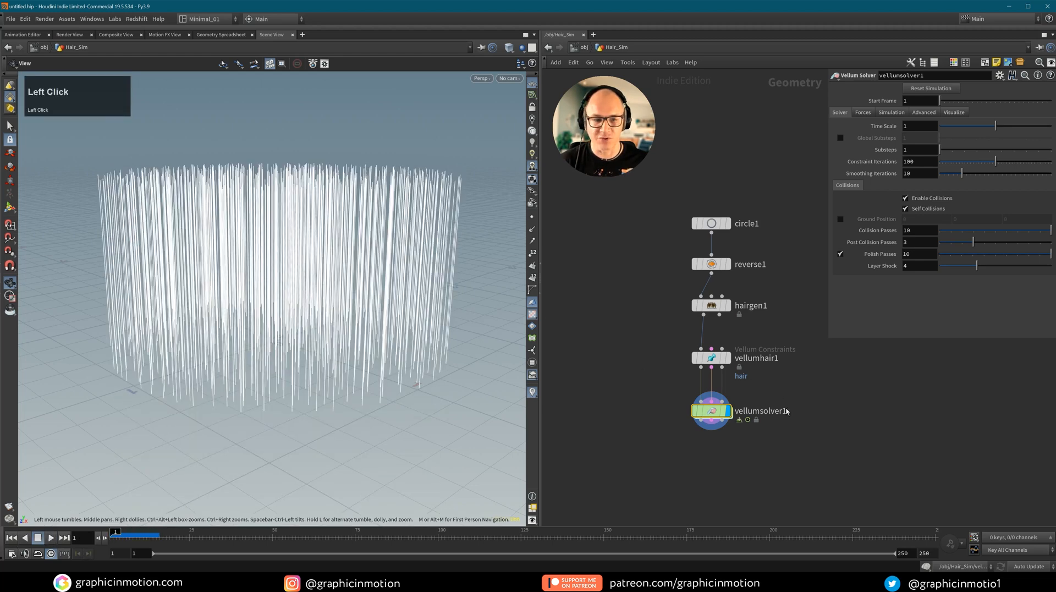
Insert a Group Expression node between the Hair Generate and Vellum hair constraints nodes and display it.
{"action": "middle_click_drag", "start_coordinate": [822, 417], "coordinate": [814, 394]}
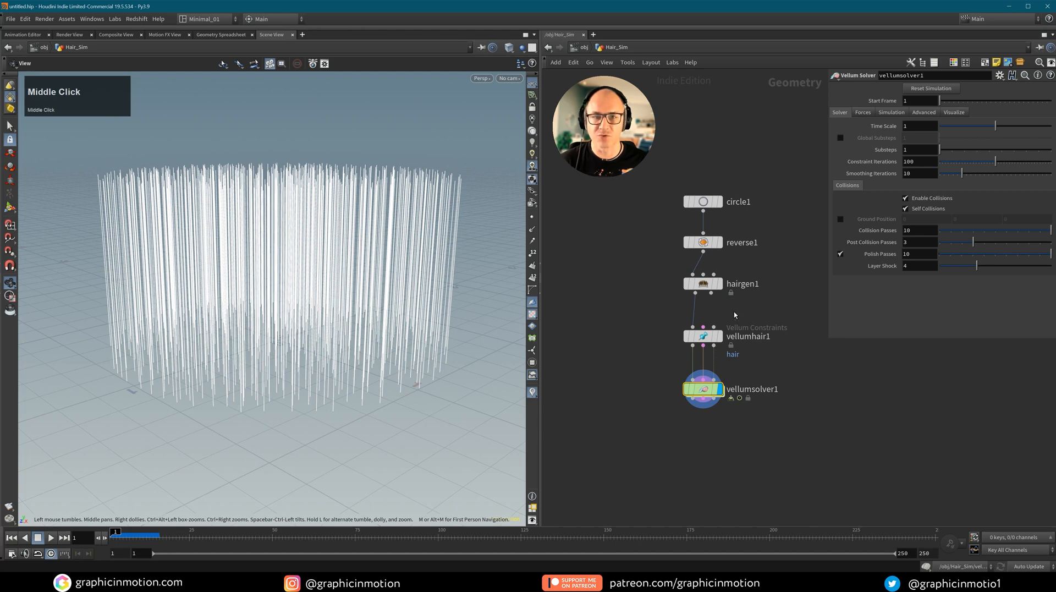
{"action": "left_click_drag", "start_coordinate": [706, 291], "coordinate": [706, 288]}
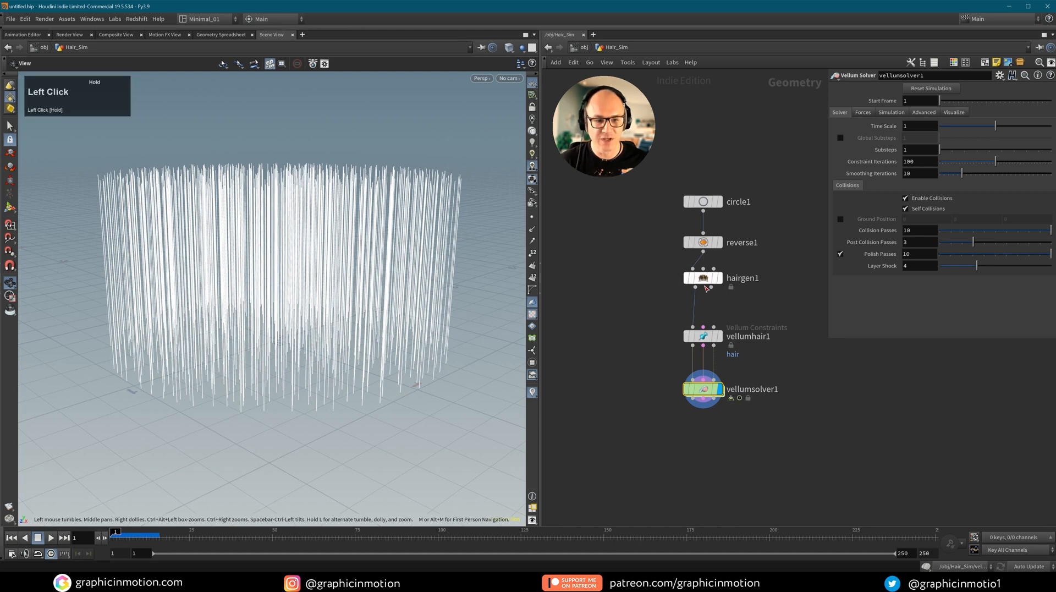
{"action": "left_click", "coordinate": [726, 311]}
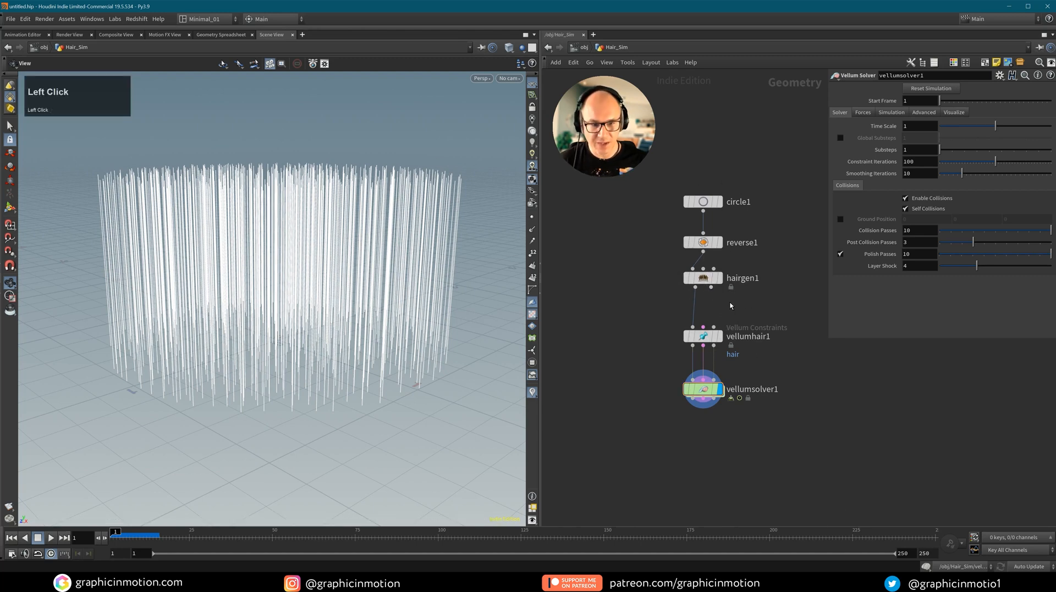
{"action": "key", "text": "Tab"}
{"action": "type", "text": "groups"}
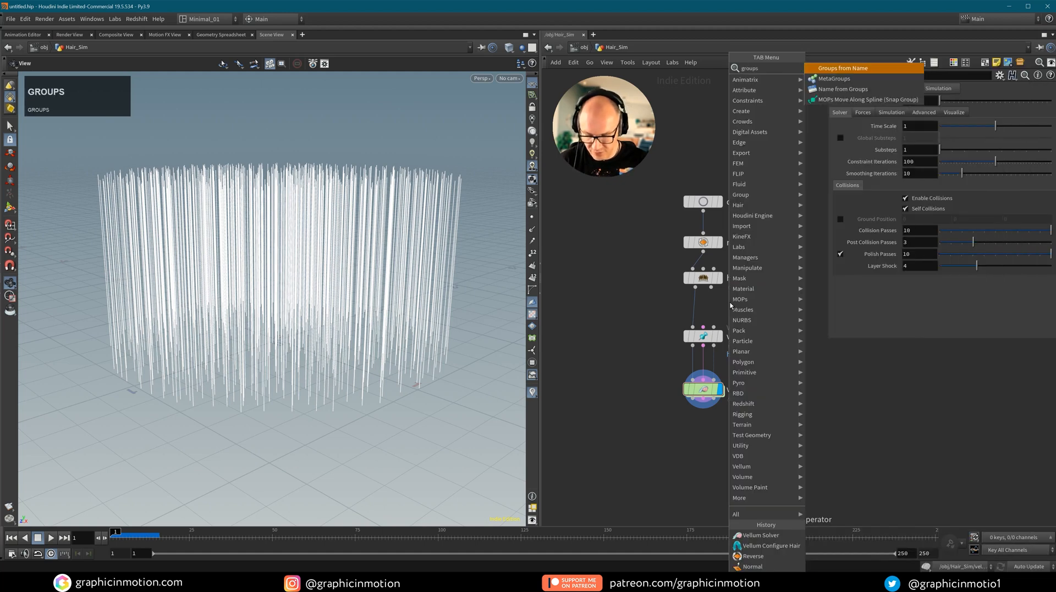
{"action": "type", "text": "ex"}
{"action": "key", "text": "BackSpace"}
{"action": "key", "text": "BackSpace"}
{"action": "key", "text": "BackSpace"}
{"action": "key", "text": "BackSpace"}
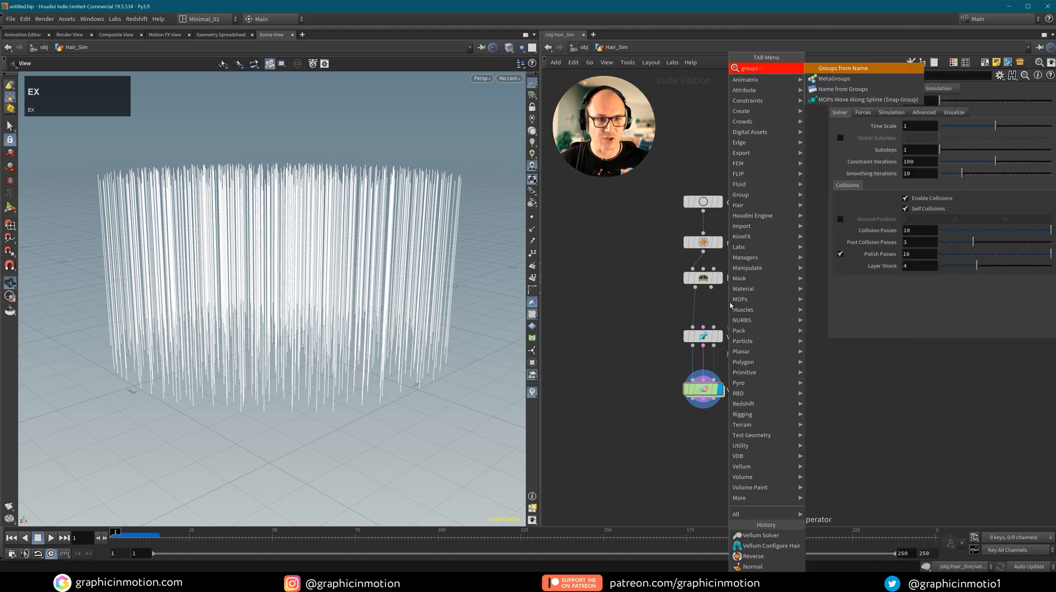
{"action": "type", "text": "expre"}
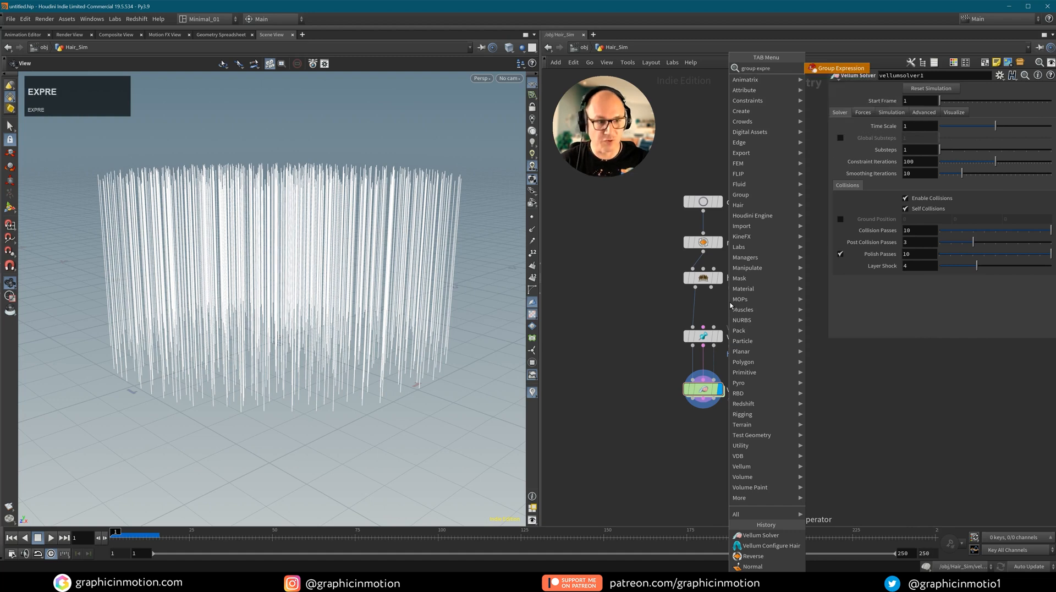
{"action": "key", "text": "Return"}
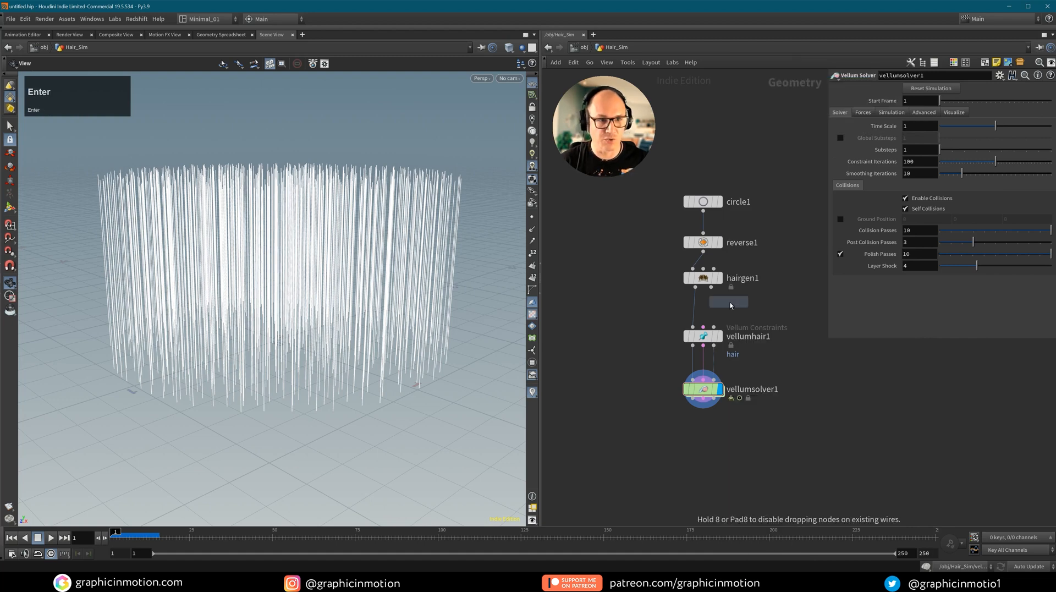
{"action": "left_click", "coordinate": [693, 318]}
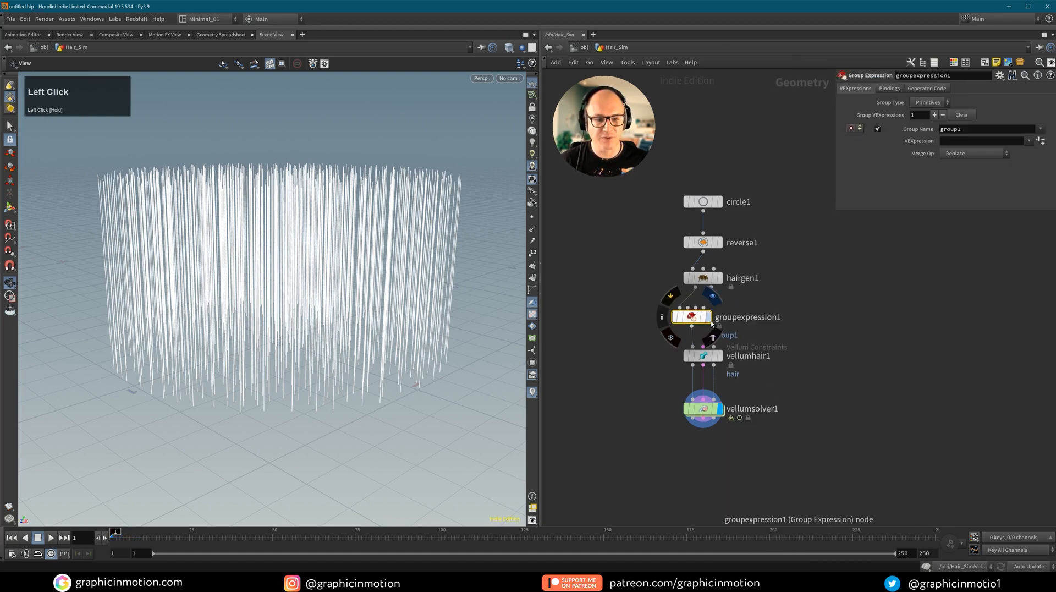
{"action": "left_click", "coordinate": [708, 317]}
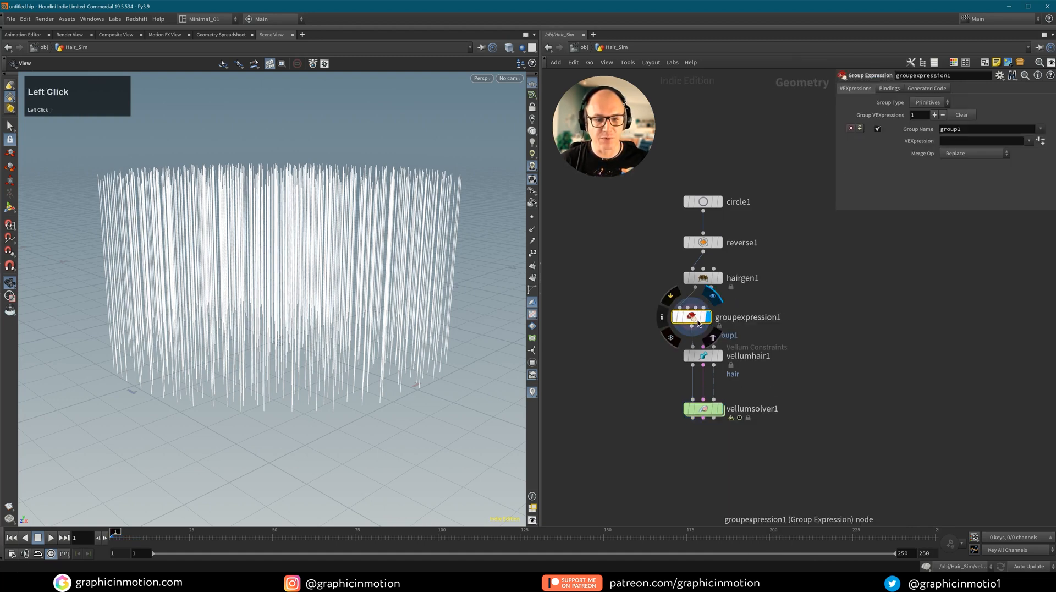
Set the Group Expression's group type to Points and apply the First Point preset as its VEXpression.
{"action": "left_click", "coordinate": [531, 218]}
{"action": "left_click_drag", "start_coordinate": [291, 403], "coordinate": [319, 384], "text": "alt"}
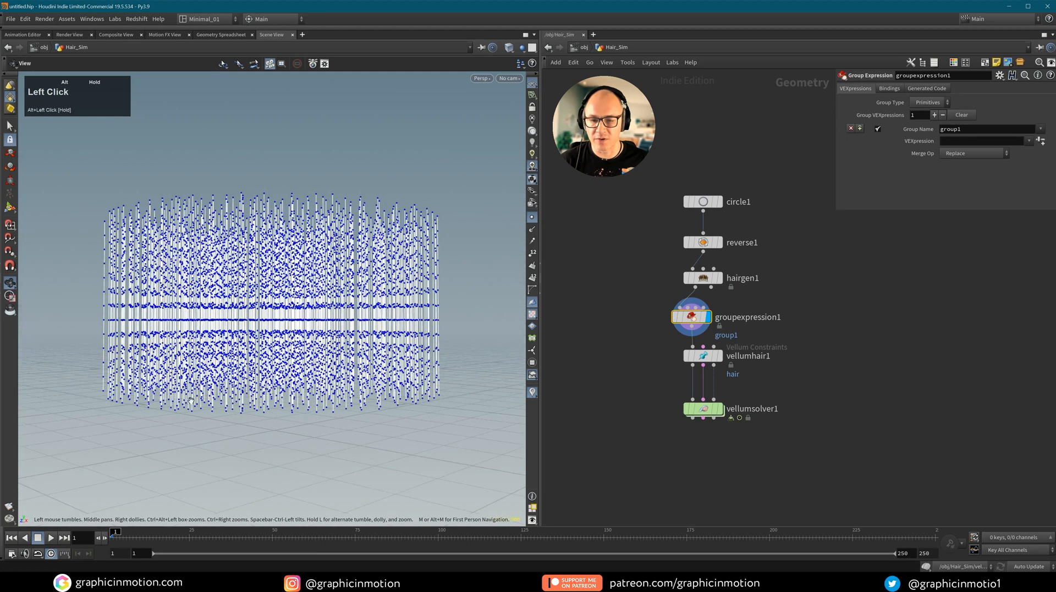
{"action": "mouse_move", "coordinate": [688, 321]}
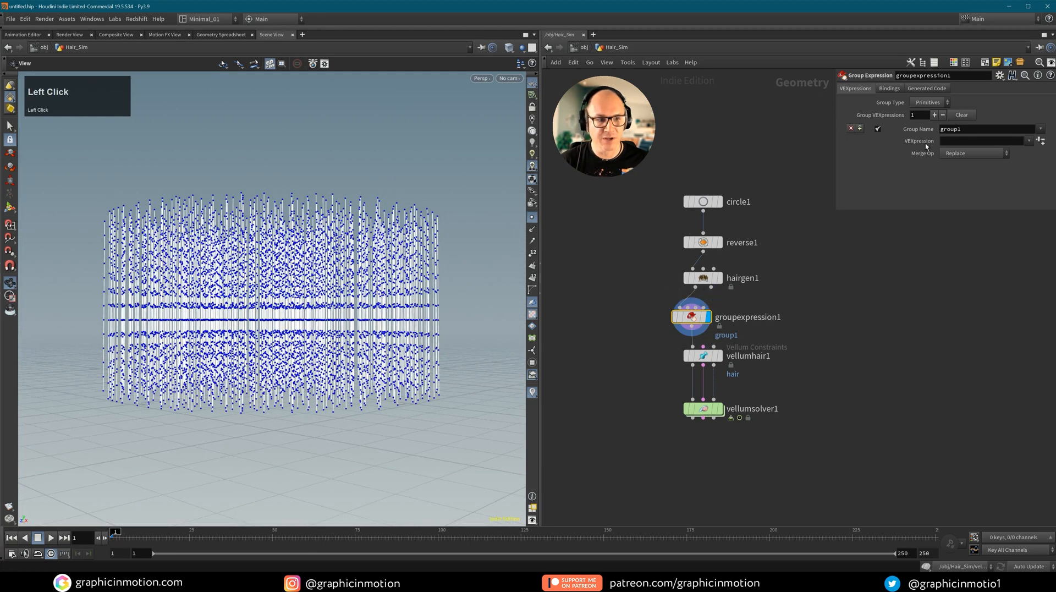
{"action": "left_click", "coordinate": [926, 103]}
{"action": "left_click", "coordinate": [923, 113]}
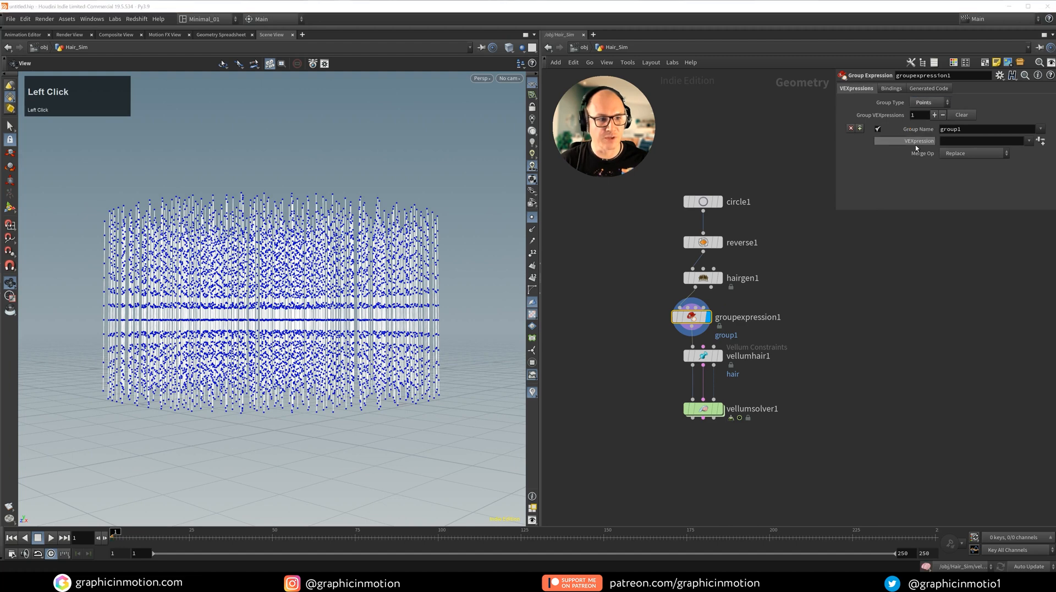
{"action": "left_click", "coordinate": [1030, 141]}
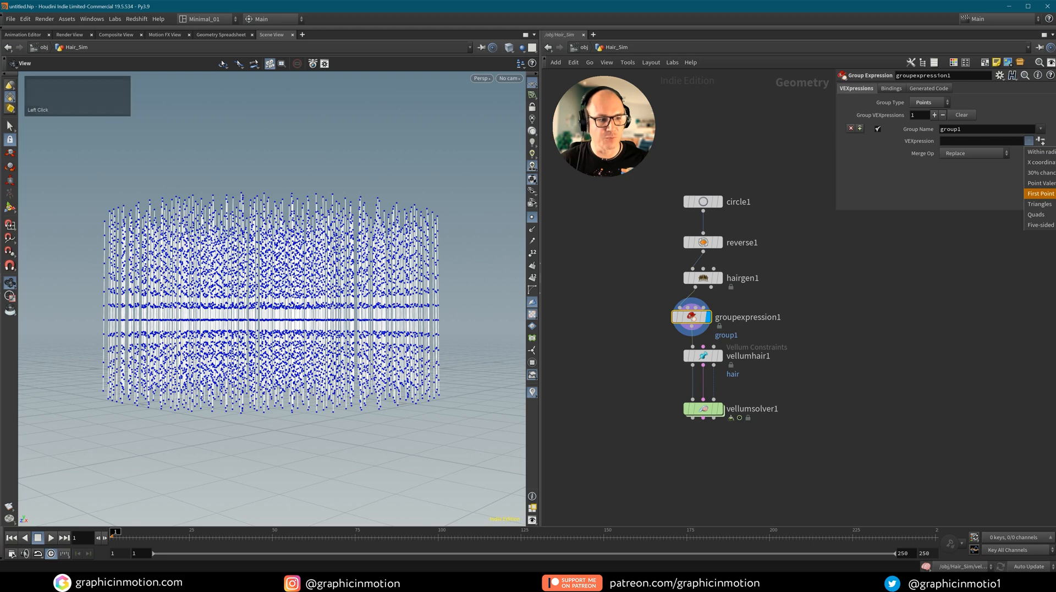
{"action": "left_click", "coordinate": [1051, 193]}
{"action": "key", "text": "Return"}
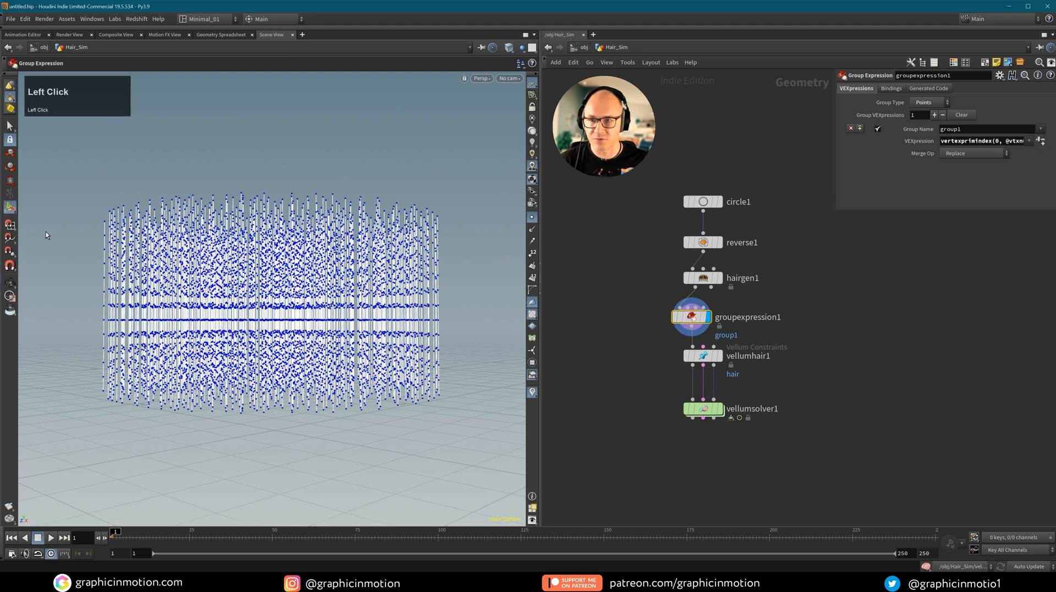
Hide the point markers, refresh the node's viewport highlighting and examine which hair points belong to the group.
{"action": "middle_click_drag", "start_coordinate": [379, 346], "coordinate": [385, 385], "text": "alt"}
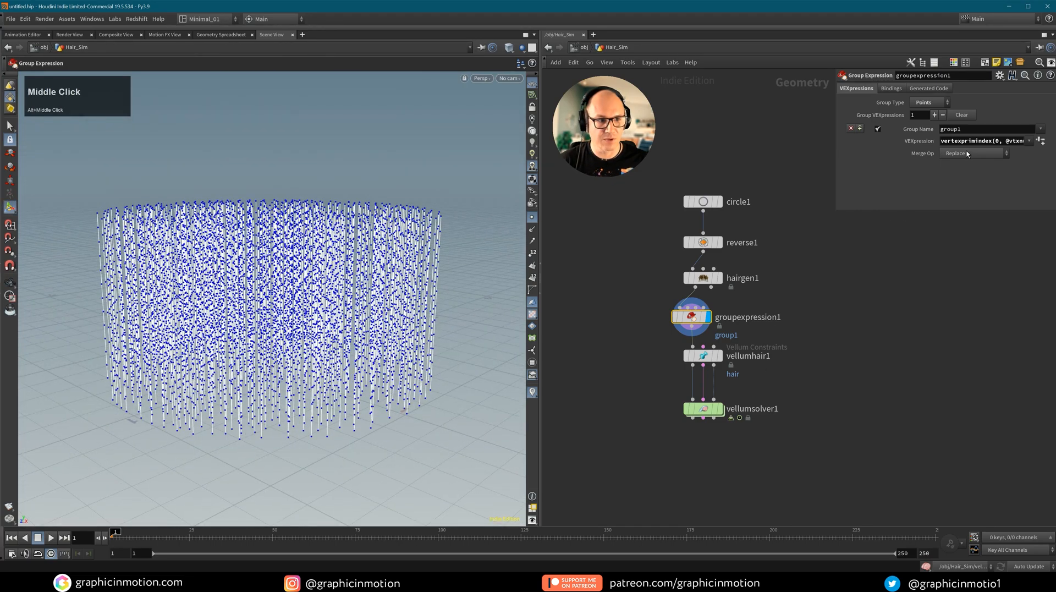
{"action": "left_click_drag", "start_coordinate": [473, 286], "coordinate": [478, 258], "text": "alt"}
{"action": "middle_click_drag", "start_coordinate": [478, 259], "coordinate": [486, 226], "text": "alt"}
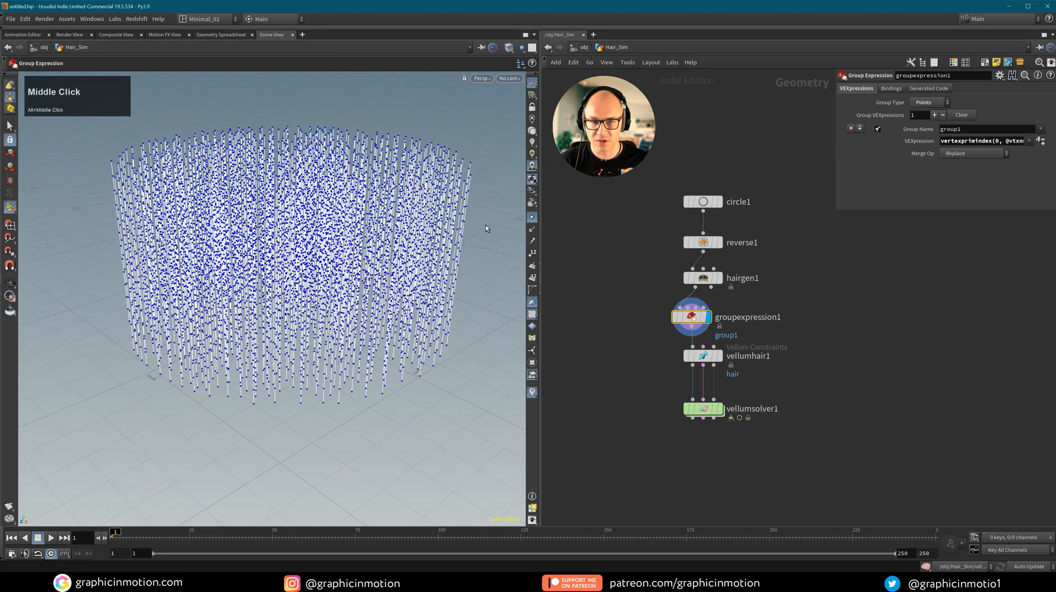
{"action": "left_click", "coordinate": [532, 219]}
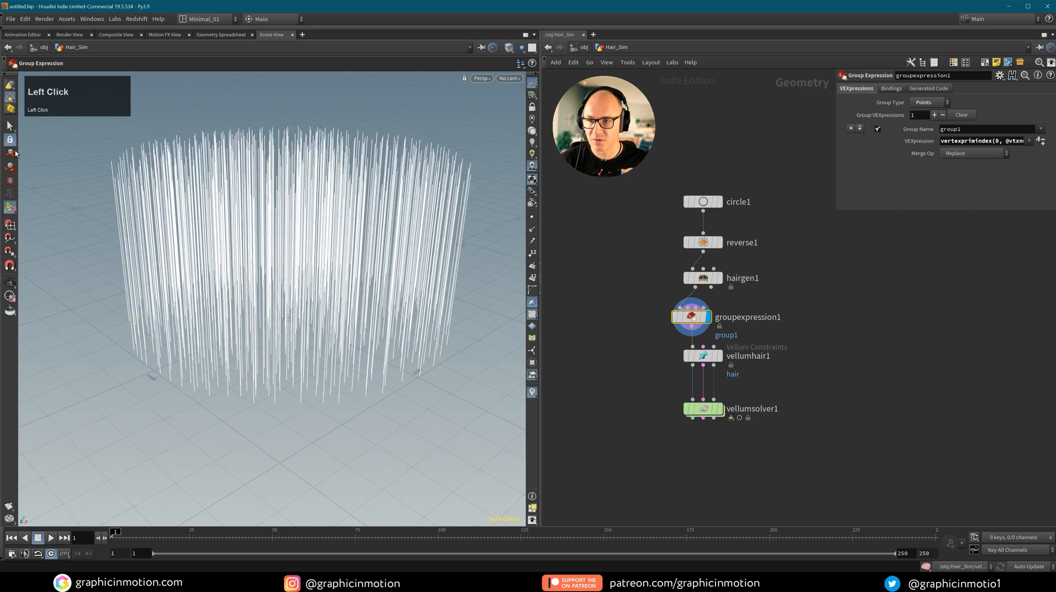
{"action": "left_click", "coordinate": [10, 126]}
{"action": "left_click", "coordinate": [11, 211]}
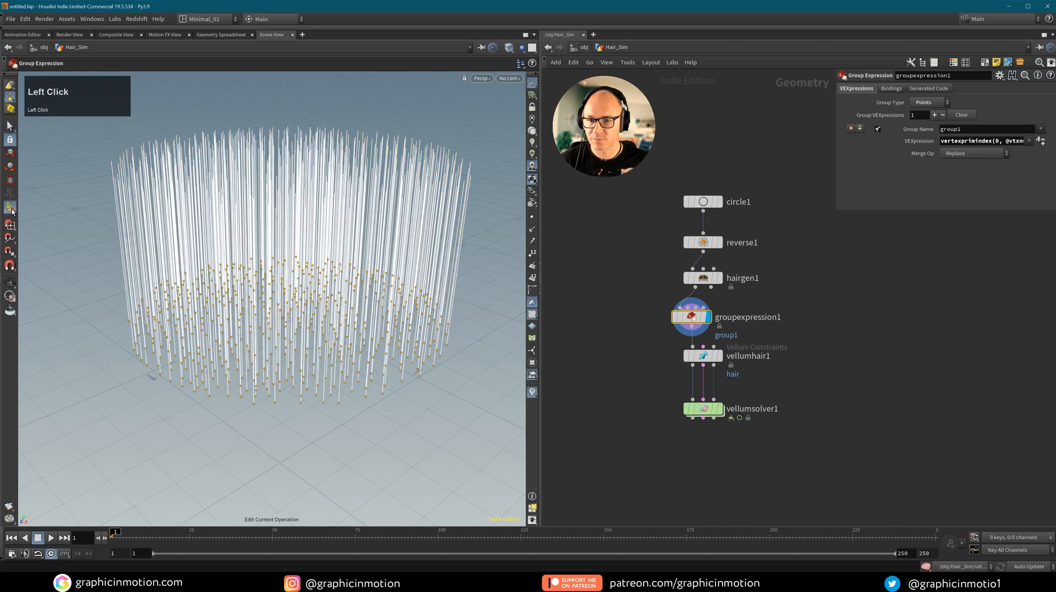
{"action": "left_click_drag", "start_coordinate": [386, 348], "coordinate": [384, 316], "text": "alt"}
{"action": "mouse_move", "coordinate": [362, 334]}
{"action": "middle_mouse_down", "text": "alt"}
{"action": "mouse_move", "coordinate": [366, 303]}
{"action": "mouse_move", "coordinate": [360, 317]}
{"action": "middle_mouse_up", "text": "alt"}
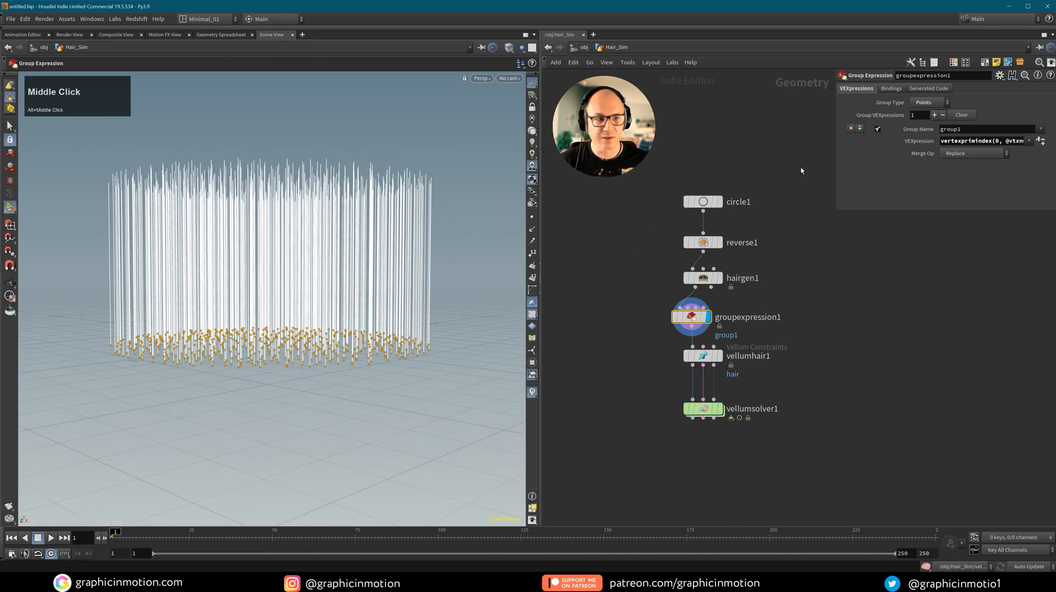
Name the point group pin and assign it as the Pin Points of the Vellum hair constraints.
{"action": "left_click_drag", "start_coordinate": [960, 133], "coordinate": [908, 136]}
{"action": "type", "text": "pin"}
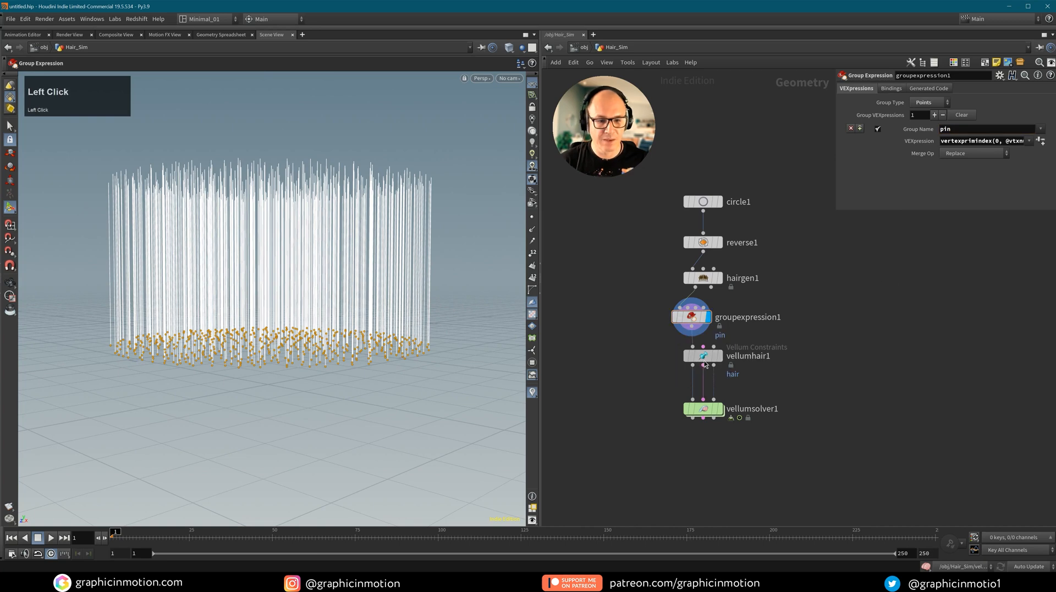
{"action": "left_click_drag", "start_coordinate": [700, 365], "coordinate": [700, 371]}
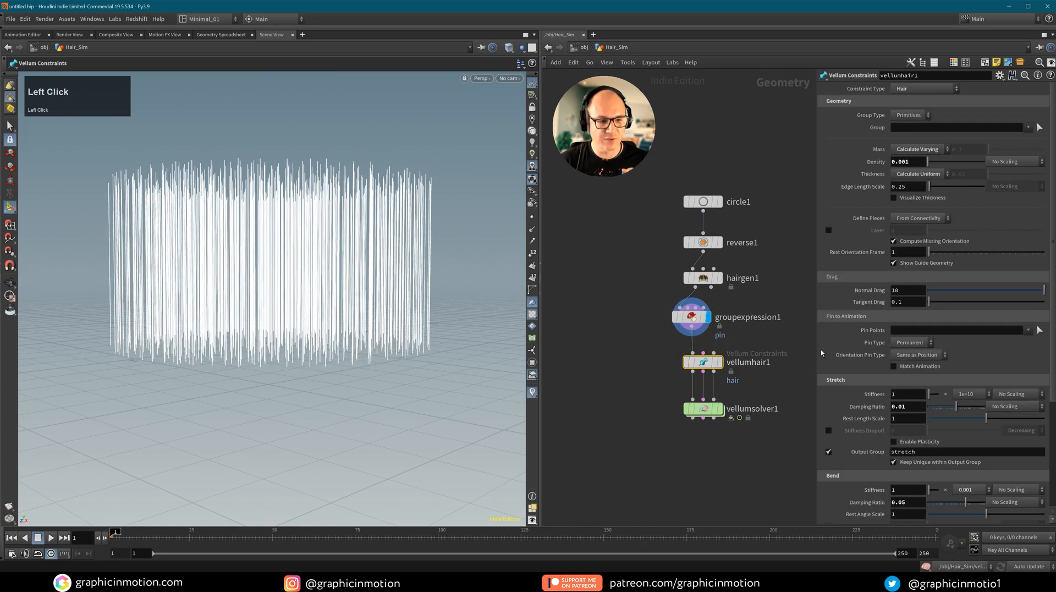
{"action": "left_click", "coordinate": [1028, 330]}
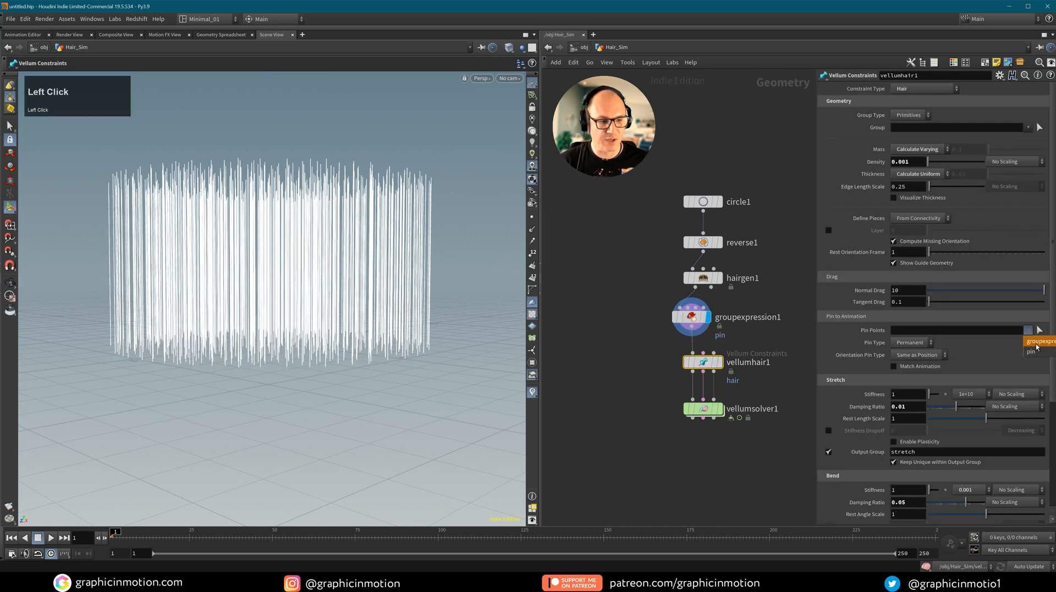
{"action": "left_click", "coordinate": [1037, 345]}
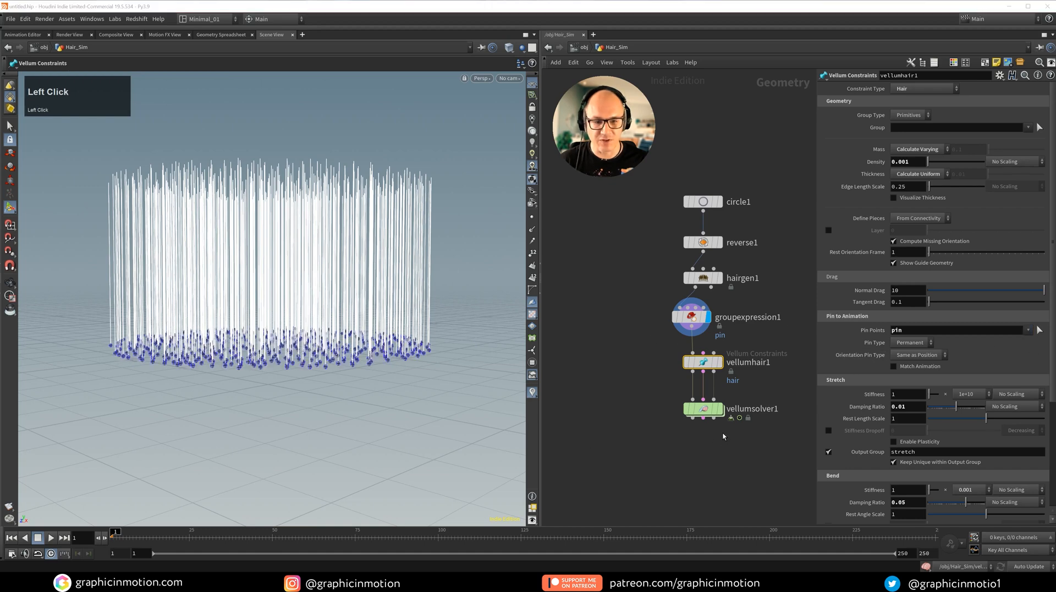
Display the Vellum Solver, play the simulation with the pinned roots and return to the first frame.
{"action": "left_click", "coordinate": [718, 408]}
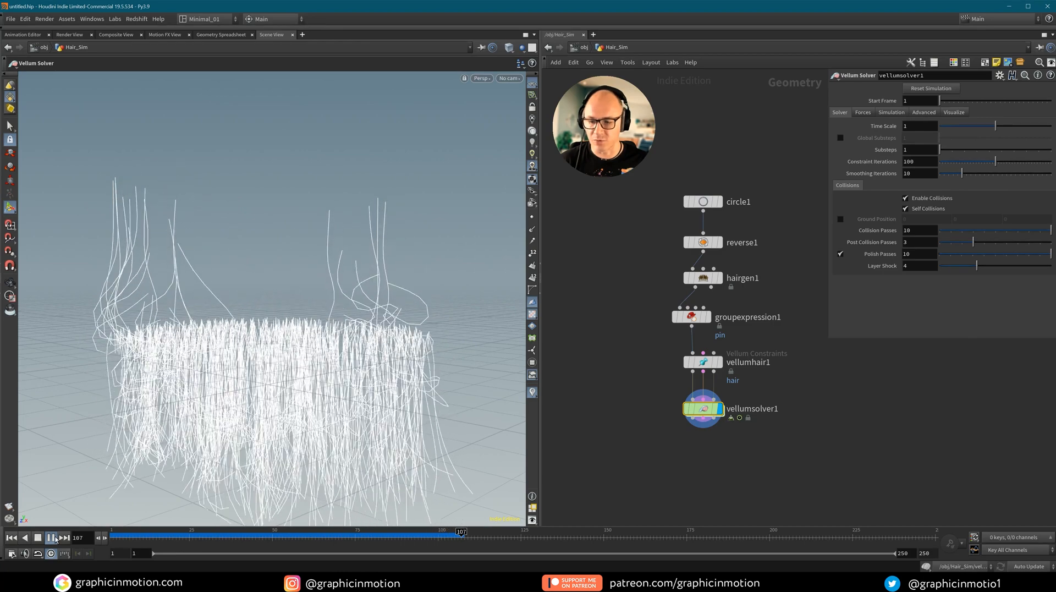
{"action": "left_click", "coordinate": [26, 539]}
{"action": "left_click", "coordinate": [11, 539]}
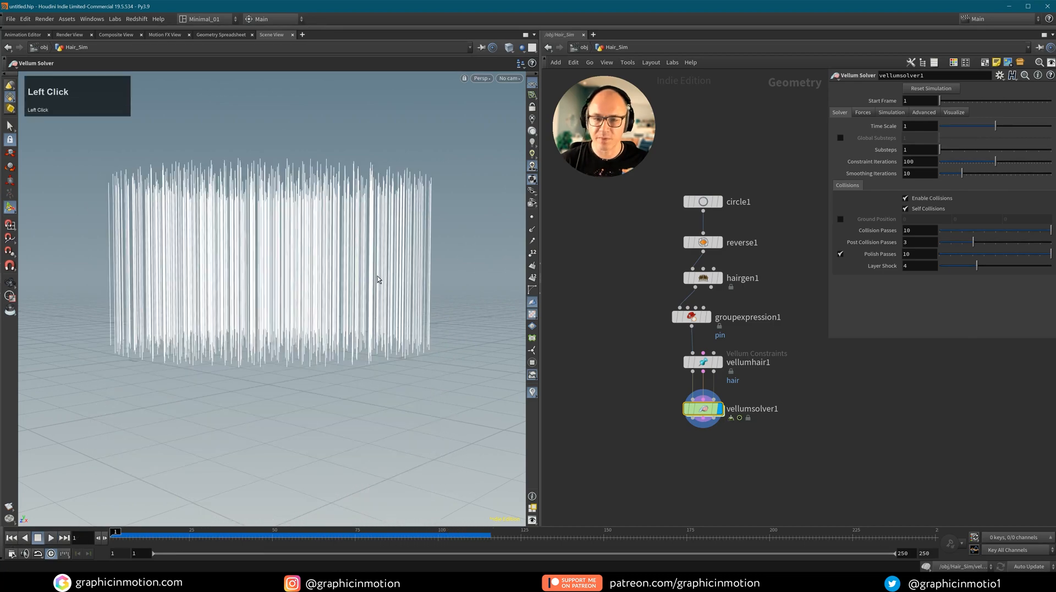
{"action": "left_click_drag", "start_coordinate": [359, 230], "coordinate": [351, 251], "text": "alt"}
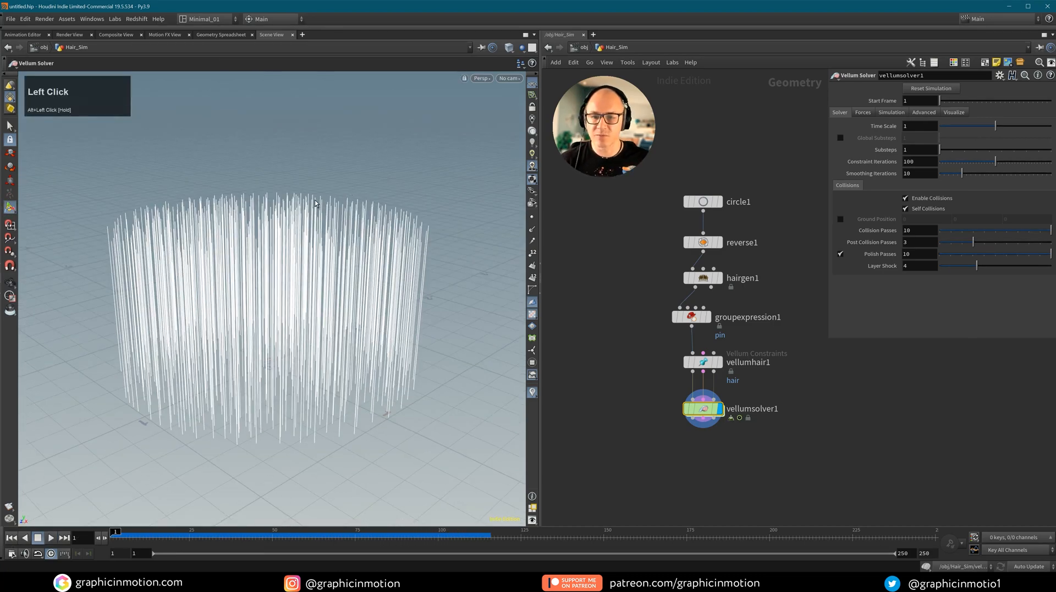
Go inside the Vellum Solver and add a POP Force node connected to the FORCE output.
{"action": "double_click", "coordinate": [703, 409]}
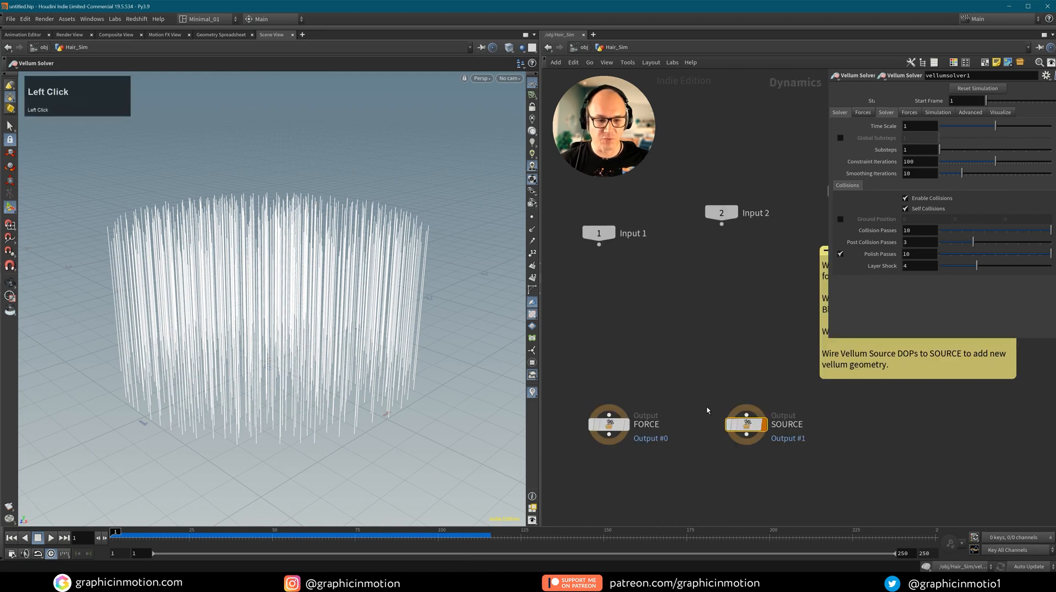
{"action": "middle_click_drag", "start_coordinate": [656, 356], "coordinate": [697, 337]}
{"action": "key", "text": "Tab"}
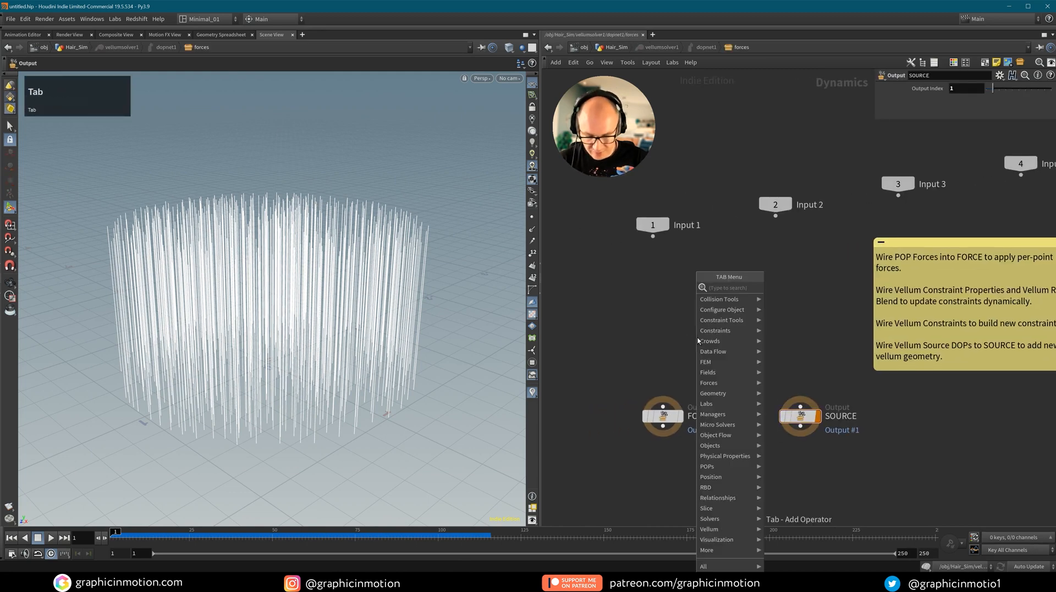
{"action": "type", "text": "pop force"}
{"action": "left_click", "coordinate": [752, 298]}
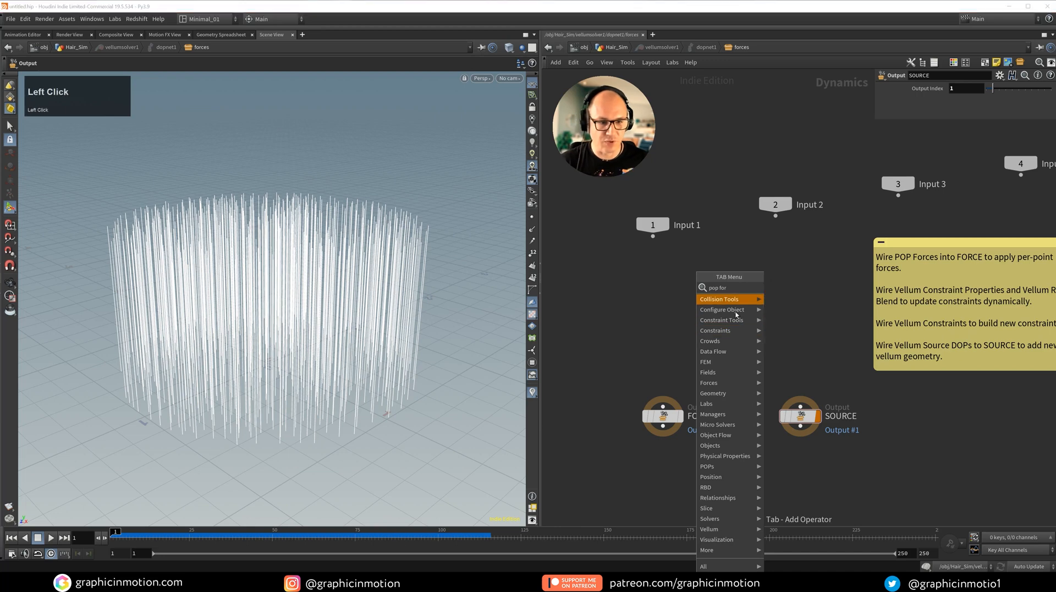
{"action": "left_click", "coordinate": [657, 357]}
{"action": "mouse_move", "coordinate": [652, 354]}
{"action": "left_mouse_down"}
{"action": "mouse_move", "coordinate": [663, 407]}
{"action": "mouse_move", "coordinate": [666, 349]}
{"action": "left_mouse_up"}
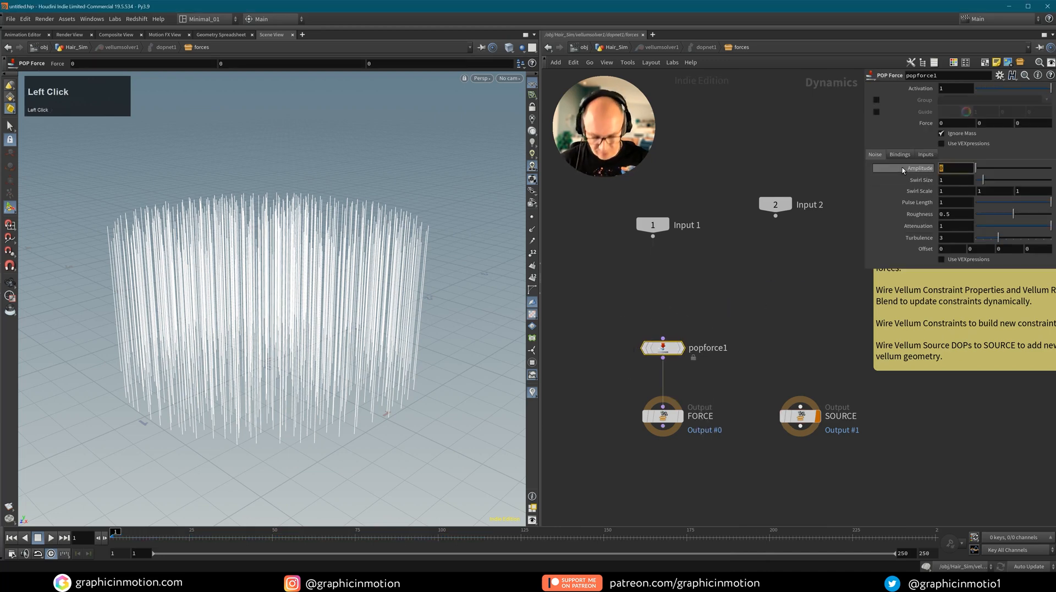
Set the POP Force noise to amplitude 1.5, swirl size 2.5 and roughness 0.2.
{"action": "type", "text": "1.5"}
{"action": "key", "text": "Return"}
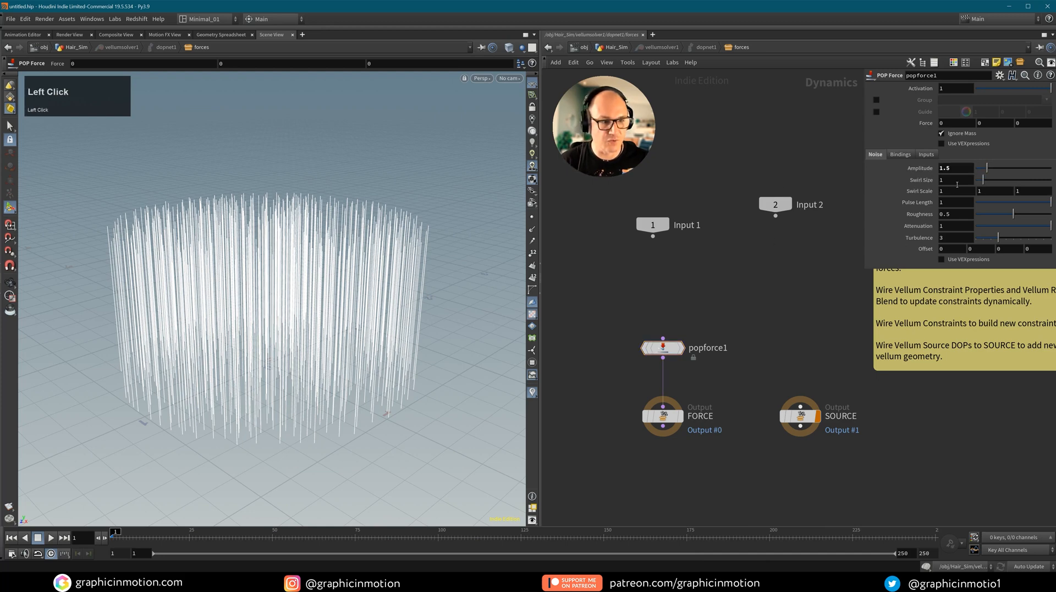
{"action": "type", "text": "2.5"}
{"action": "key", "text": "Return"}
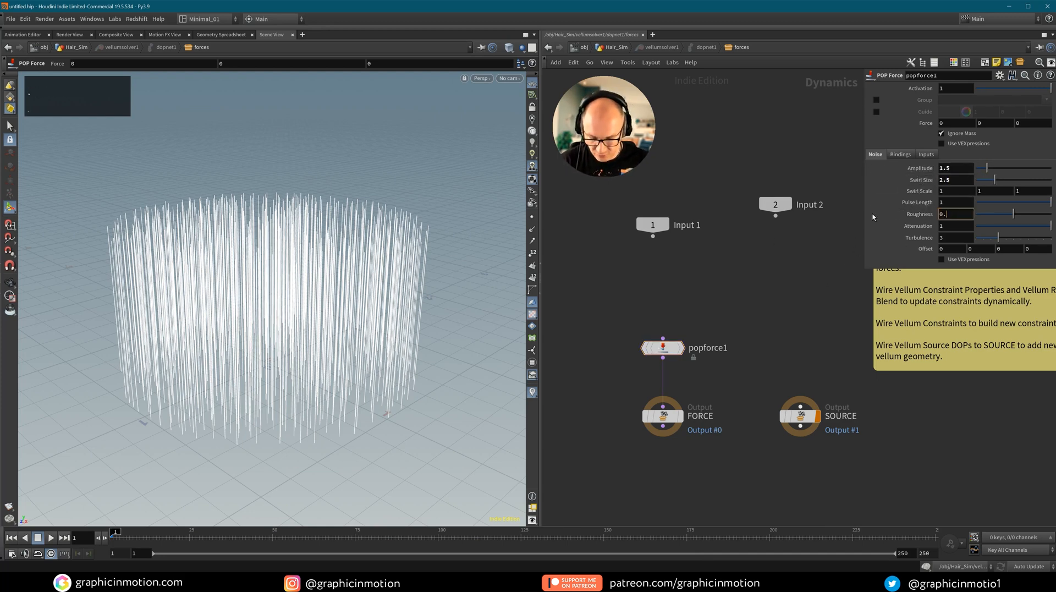
{"action": "type", "text": "0.2"}
{"action": "left_click", "coordinate": [927, 229]}
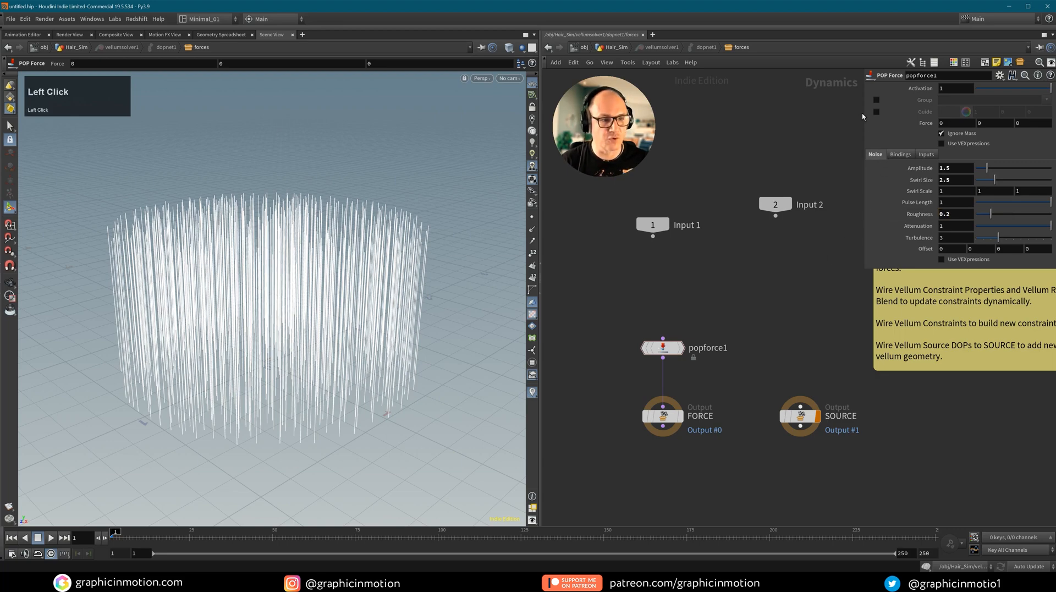
Enable the POP Force guide and examine the noise pattern around the hair in the viewport.
{"action": "left_click", "coordinate": [876, 112]}
{"action": "right_click_drag", "start_coordinate": [402, 280], "coordinate": [264, 341], "text": "alt"}
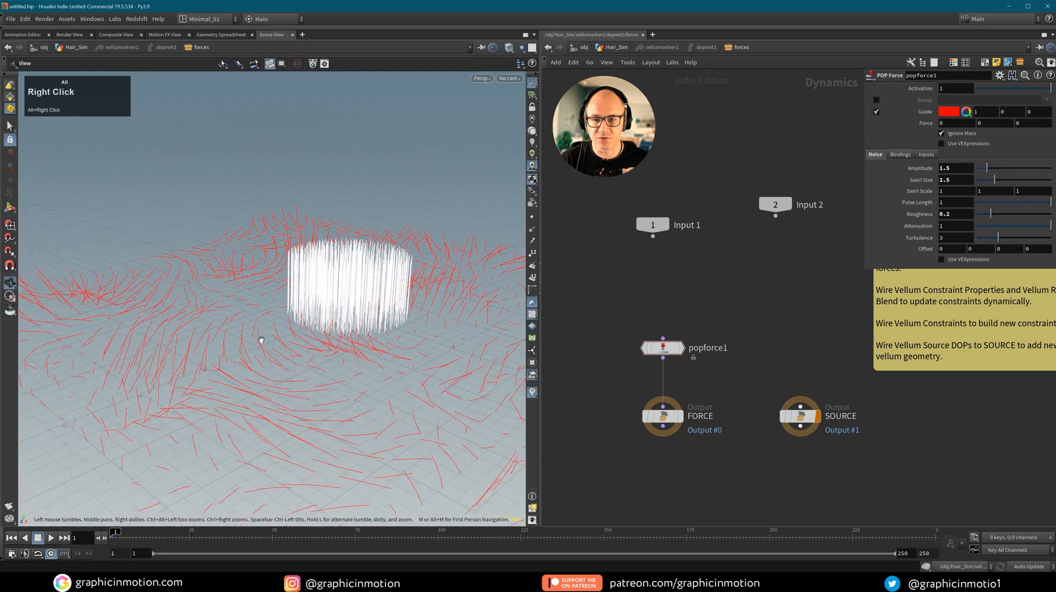
{"action": "left_click_drag", "start_coordinate": [263, 341], "coordinate": [394, 290], "text": "alt"}
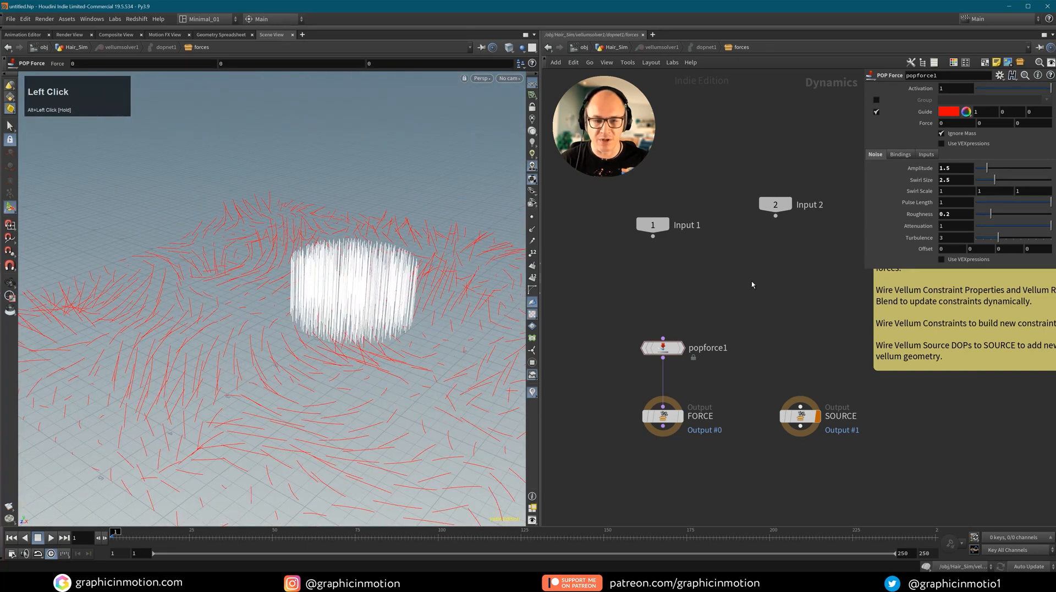
Go back up to the Hair_Sim network, play the simulation with the POP Force and return to the first frame.
{"action": "key", "text": "u"}
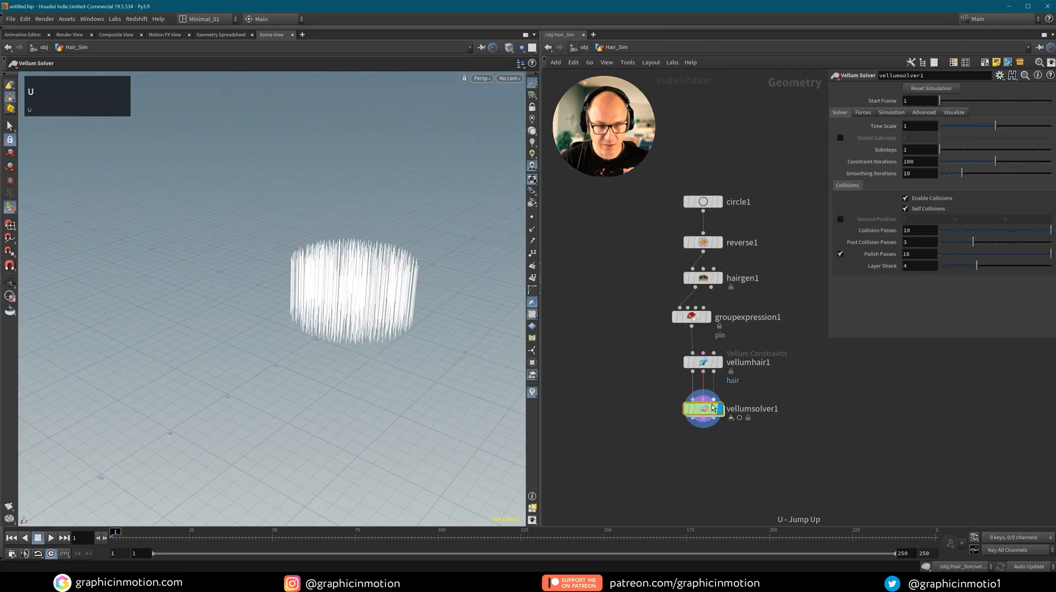
{"action": "left_click", "coordinate": [713, 407]}
{"action": "right_click_drag", "start_coordinate": [385, 277], "coordinate": [405, 326], "text": "alt"}
{"action": "middle_click_drag", "start_coordinate": [405, 326], "coordinate": [346, 293], "text": "alt"}
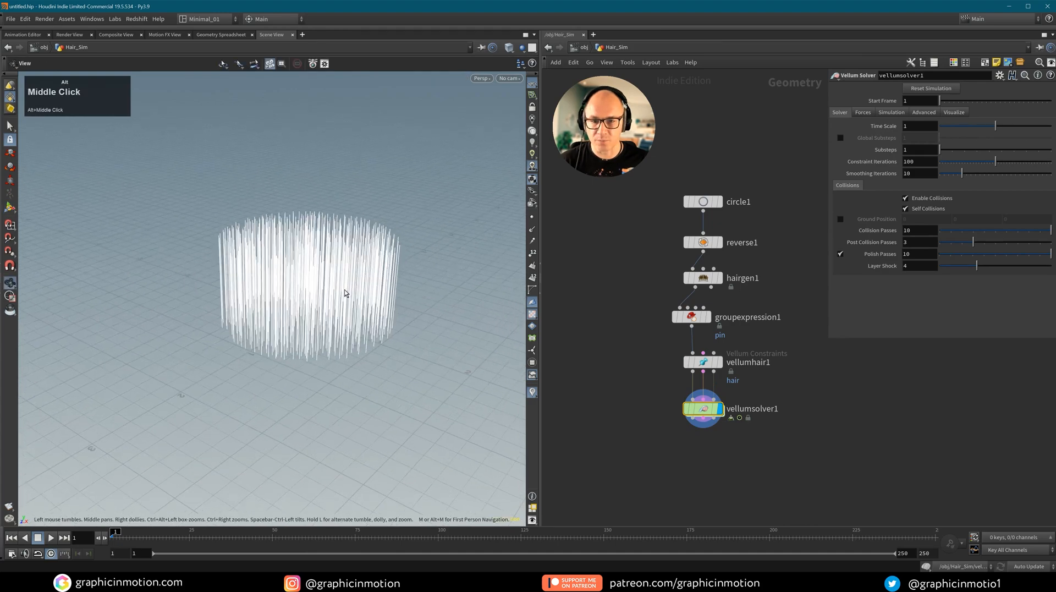
{"action": "left_click", "coordinate": [11, 539]}
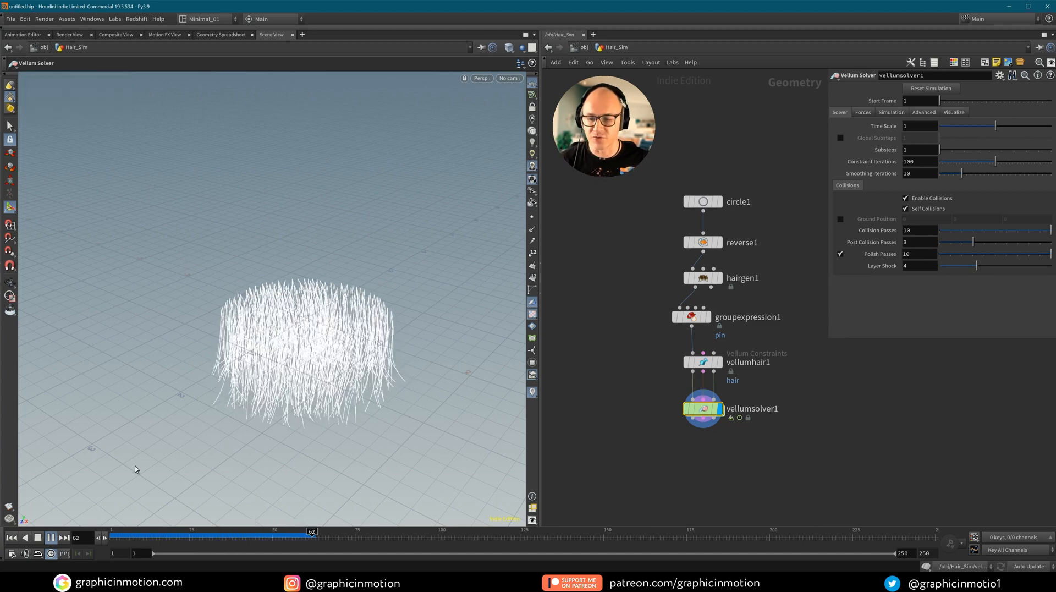
{"action": "left_click", "coordinate": [37, 538]}
{"action": "left_click", "coordinate": [11, 537]}
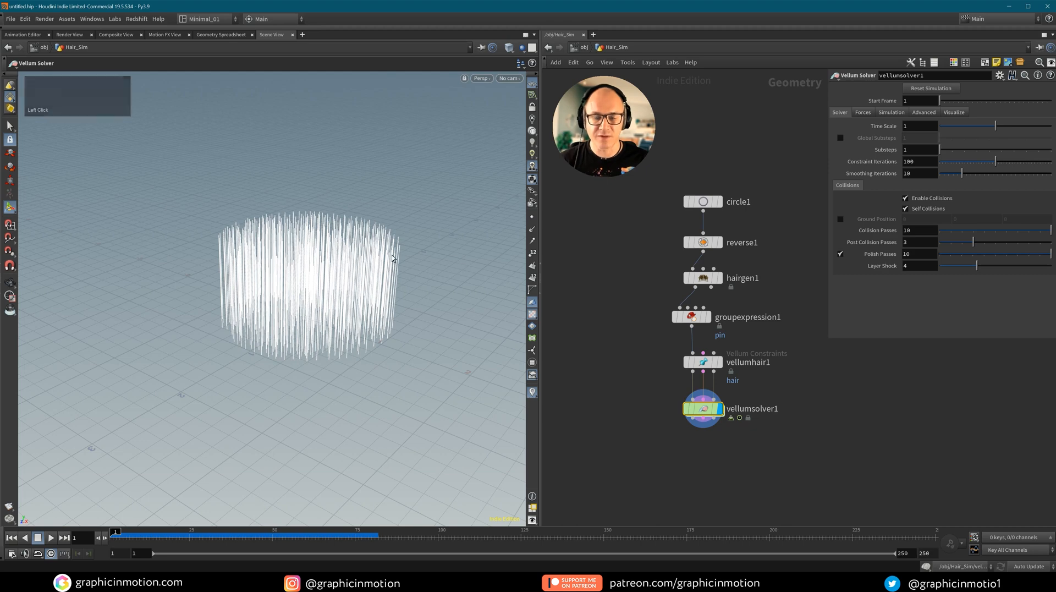
Set the bend stiffness multiplier of the Vellum hair constraints to 0.1 and play the simulation.
{"action": "left_click", "coordinate": [704, 363]}
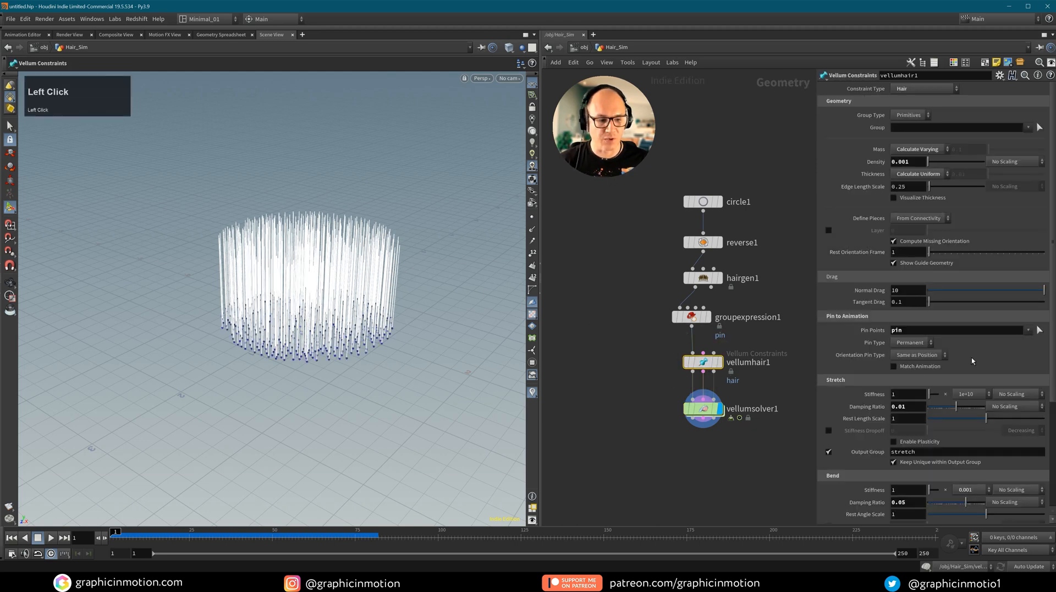
{"action": "left_click_drag", "start_coordinate": [1052, 333], "coordinate": [1048, 416]}
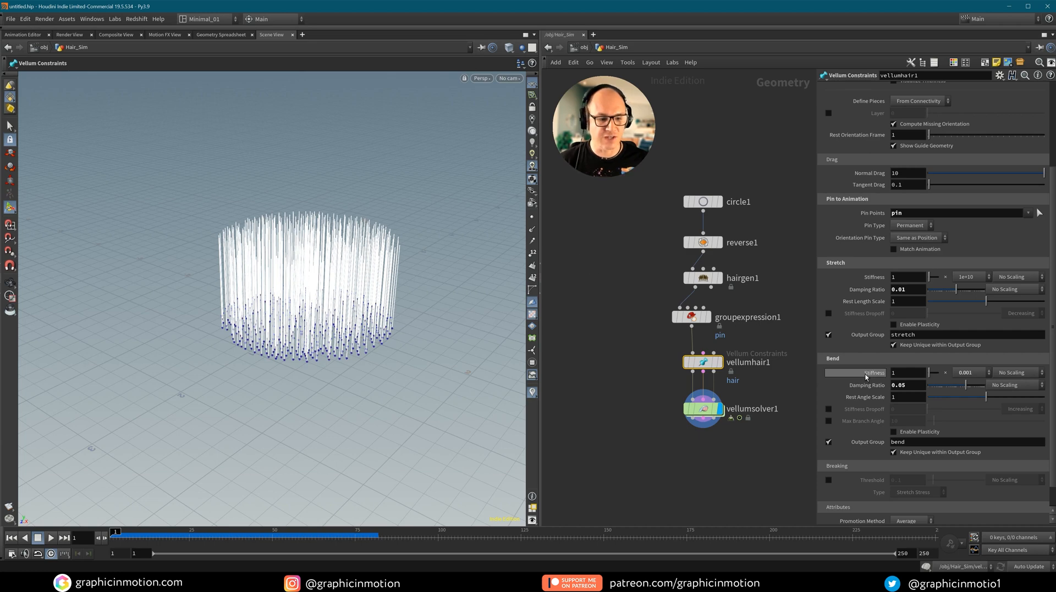
{"action": "left_click", "coordinate": [971, 372]}
{"action": "left_click", "coordinate": [973, 274]}
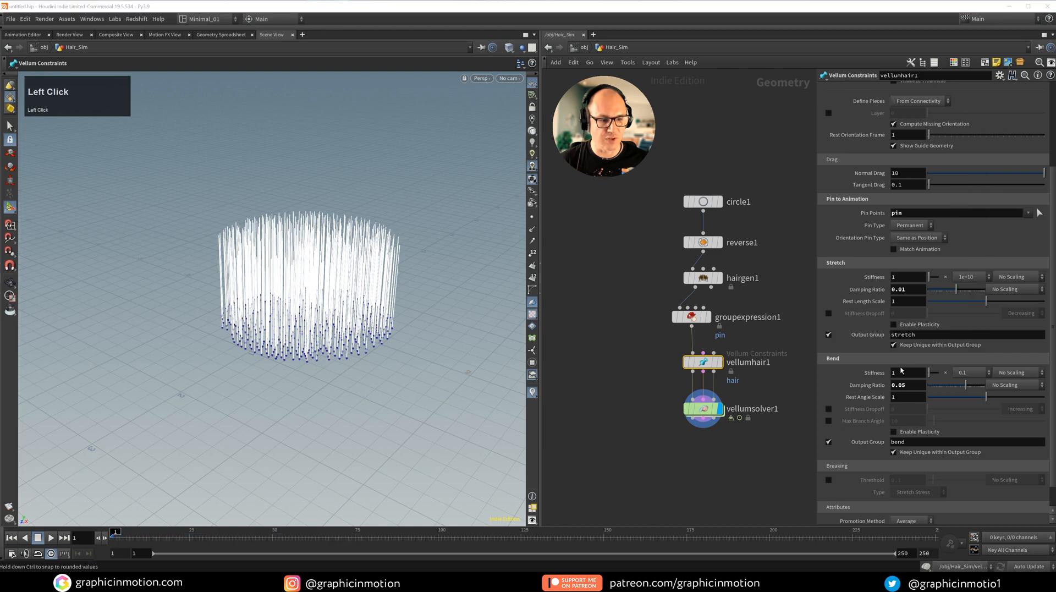
{"action": "left_click", "coordinate": [678, 430]}
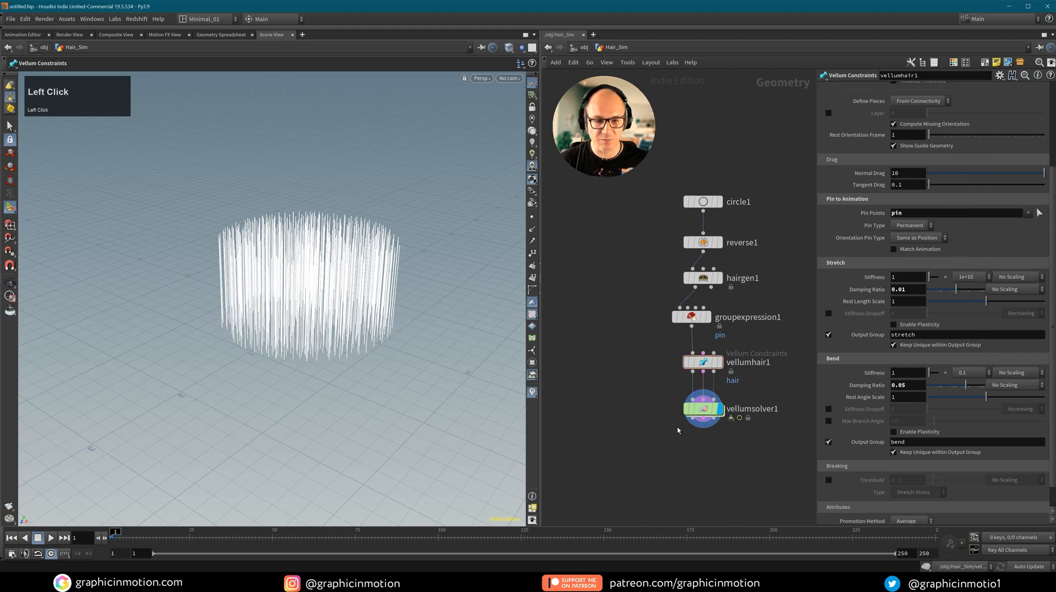
{"action": "left_click", "coordinate": [51, 537]}
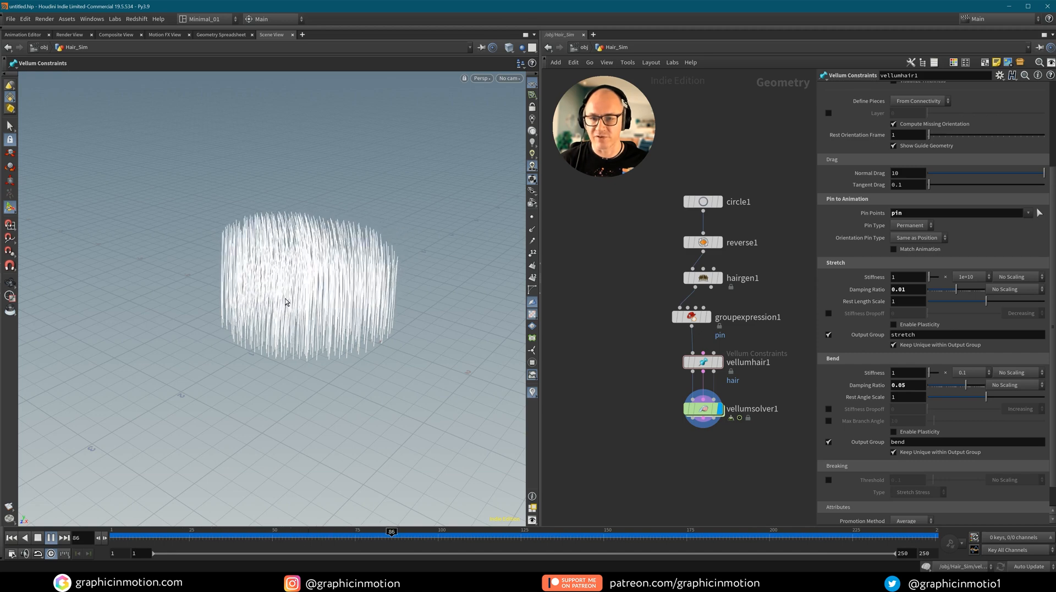
Set the bend stiffness multiplier of the Vellum hair constraints to 0.001, play the simulation with it and stop playback.
{"action": "left_click", "coordinate": [50, 537]}
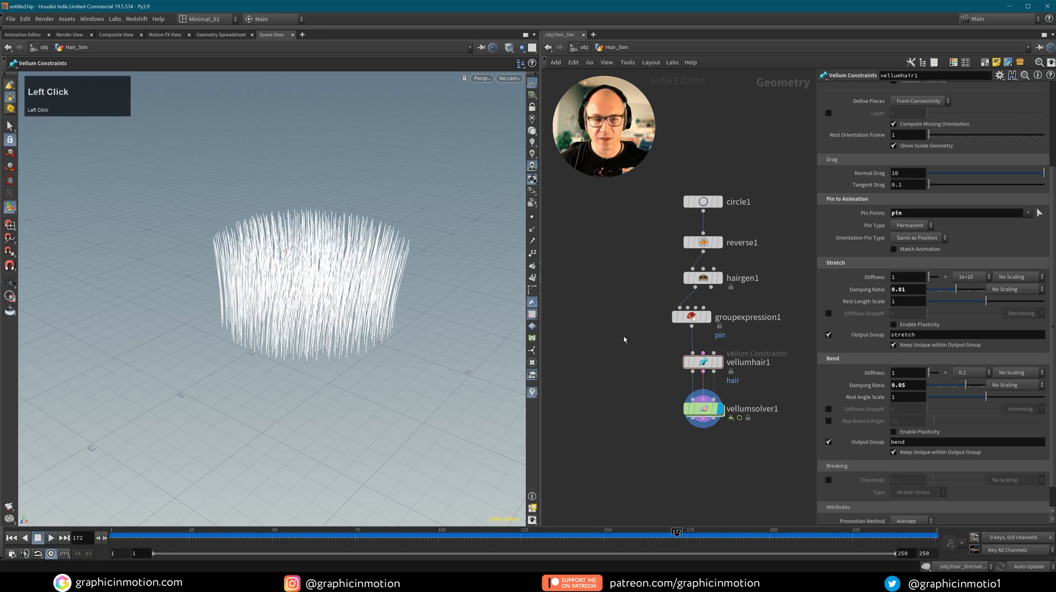
{"action": "left_click", "coordinate": [988, 372]}
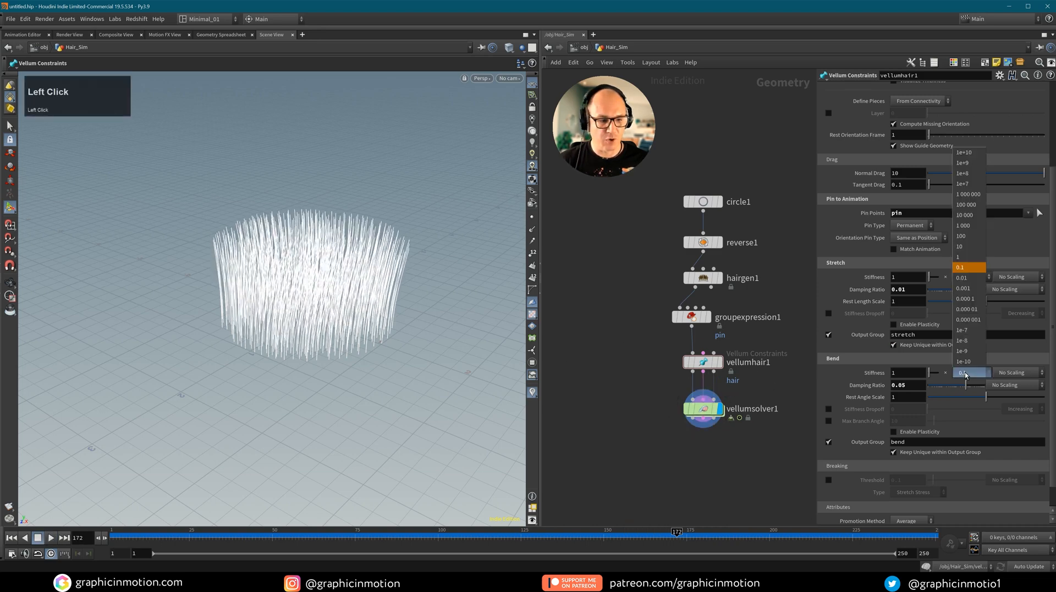
{"action": "left_click", "coordinate": [978, 289]}
{"action": "left_click", "coordinate": [707, 412]}
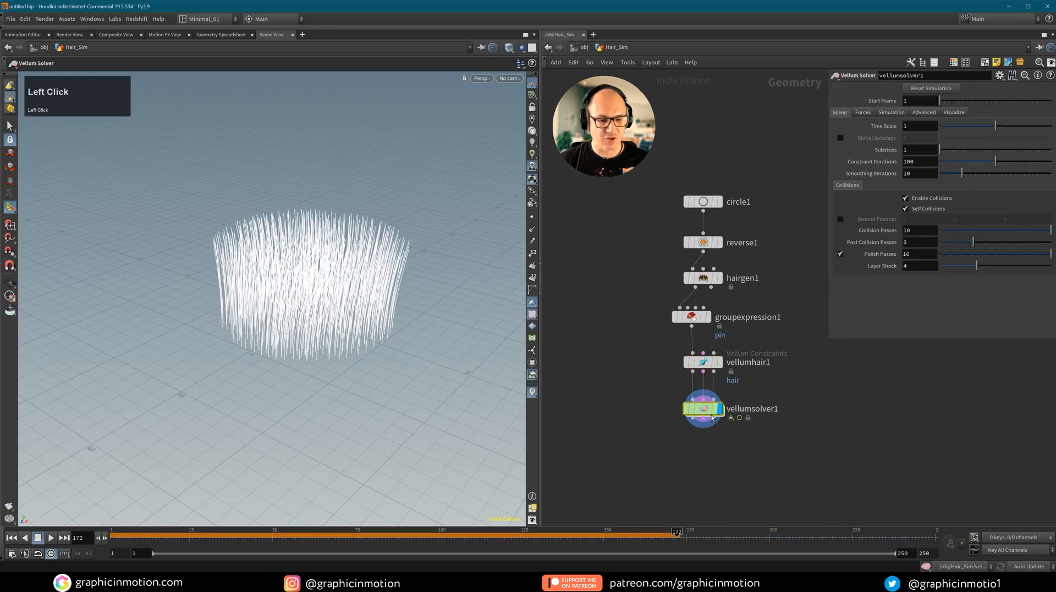
{"action": "left_click", "coordinate": [870, 112]}
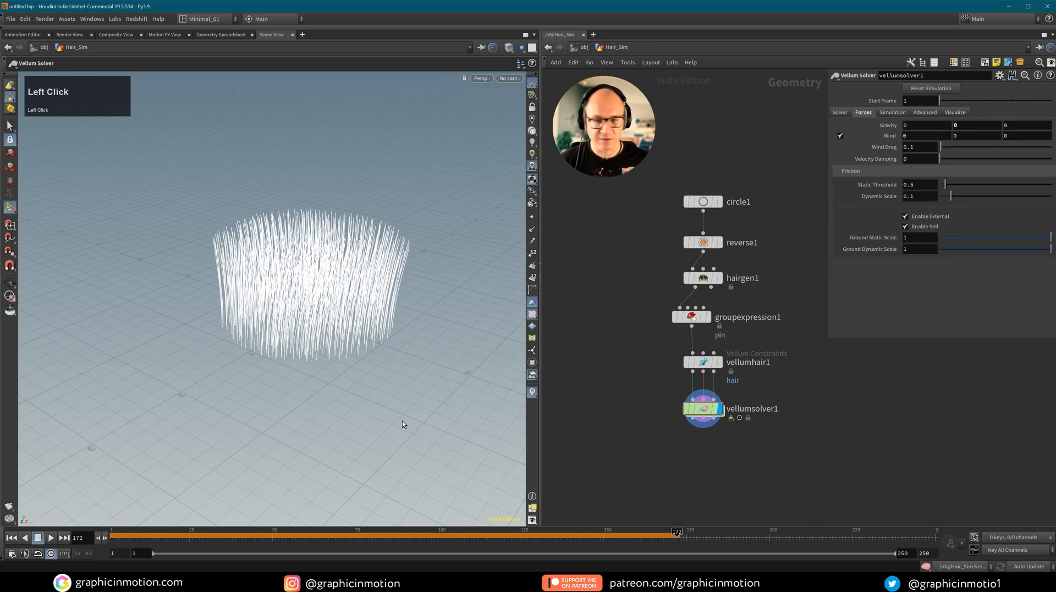
{"action": "left_click", "coordinate": [37, 538]}
{"action": "left_click", "coordinate": [52, 537]}
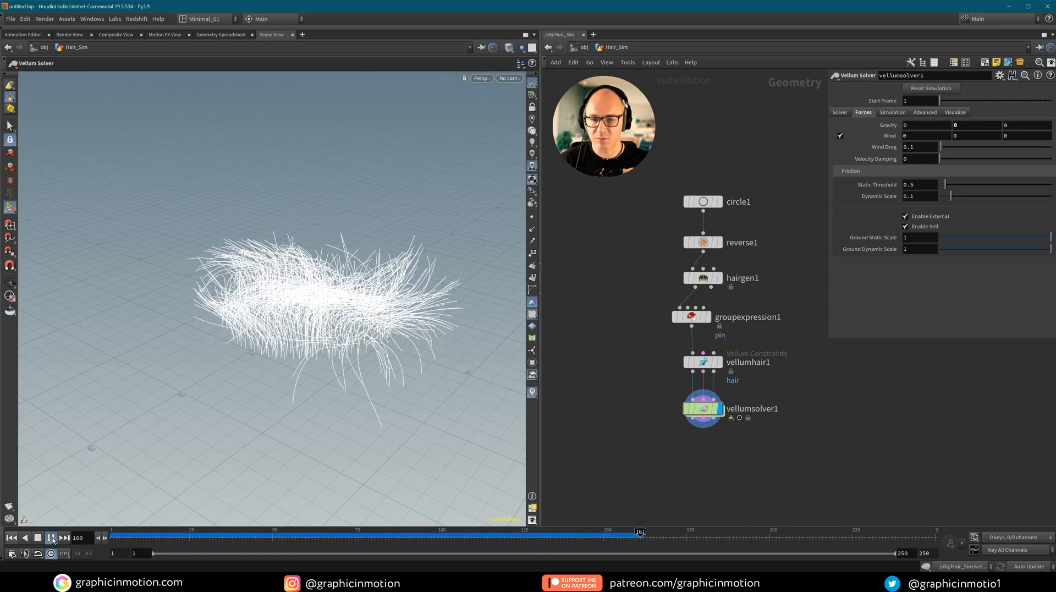
{"action": "left_click", "coordinate": [51, 538]}
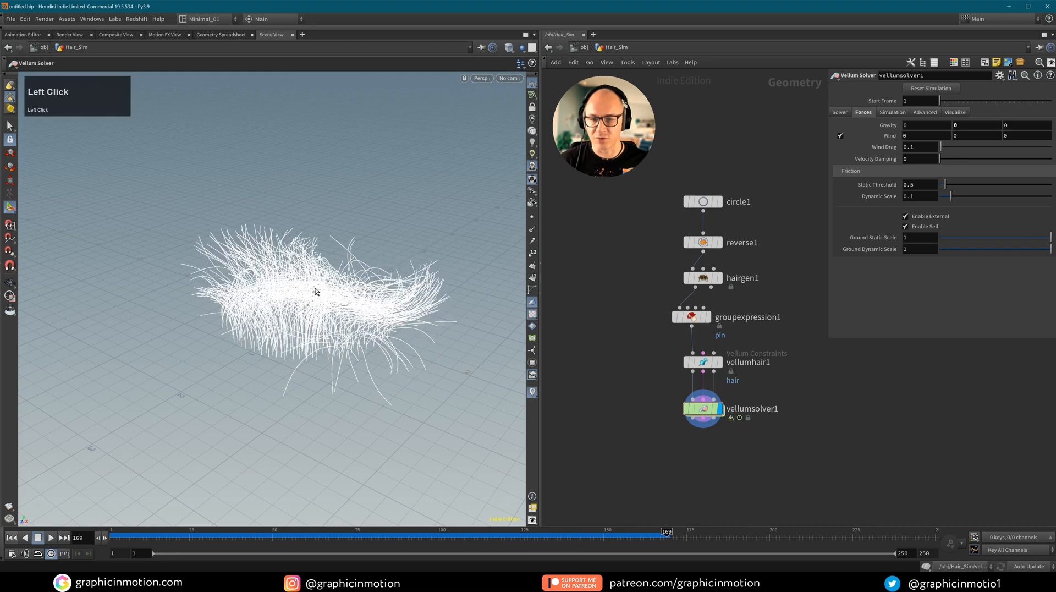
Go inside the Vellum solver and set the Y component of the POP Force's force to 1.
{"action": "right_click_drag", "start_coordinate": [318, 269], "coordinate": [355, 291], "text": "alt"}
{"action": "middle_click_drag", "start_coordinate": [354, 292], "coordinate": [332, 298], "text": "alt"}
{"action": "double_click", "coordinate": [705, 410]}
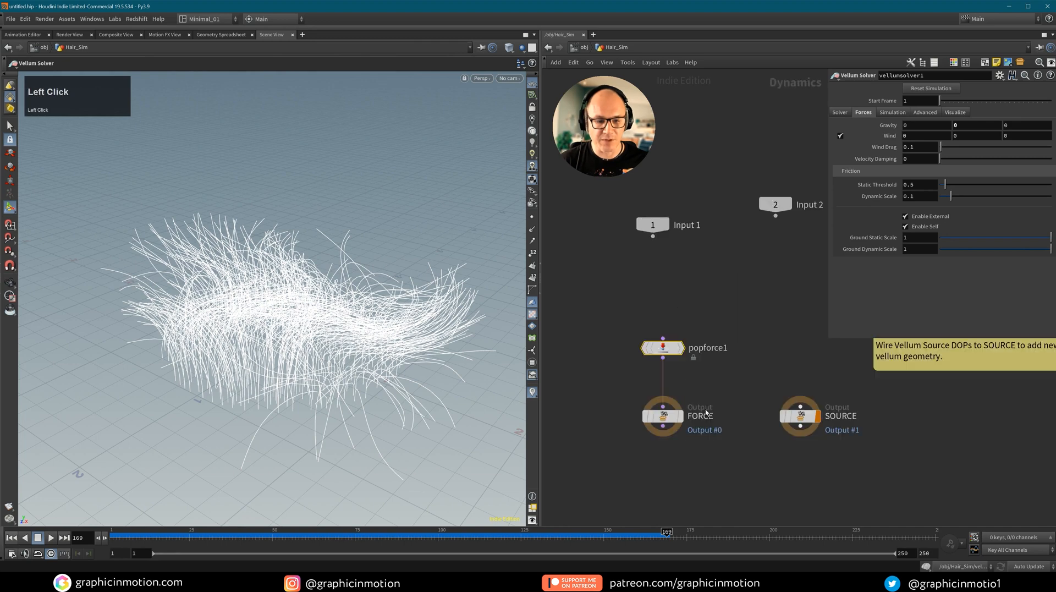
{"action": "left_click", "coordinate": [663, 347]}
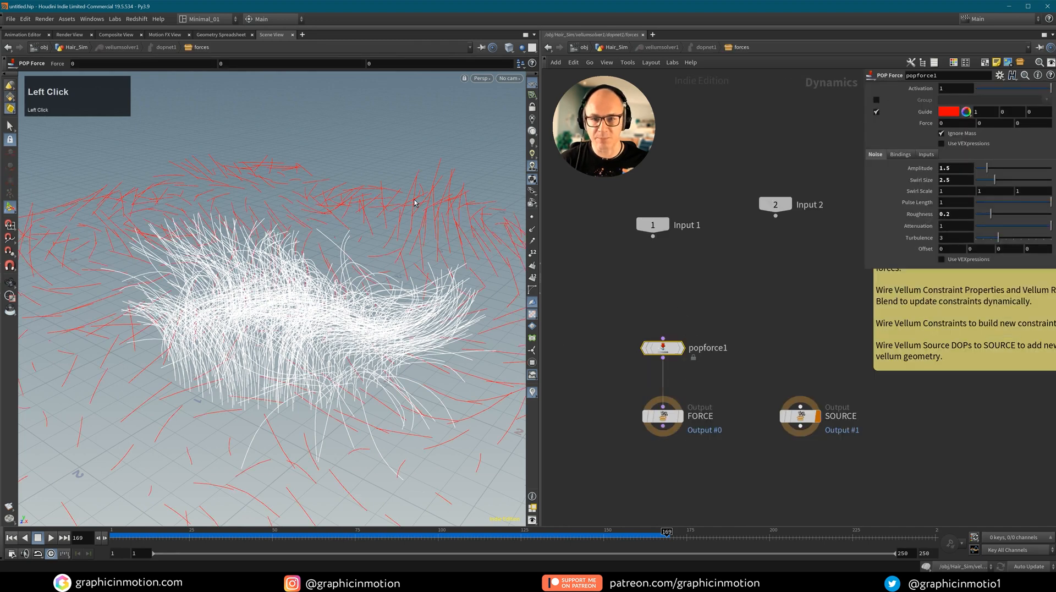
{"action": "left_click", "coordinate": [979, 123]}
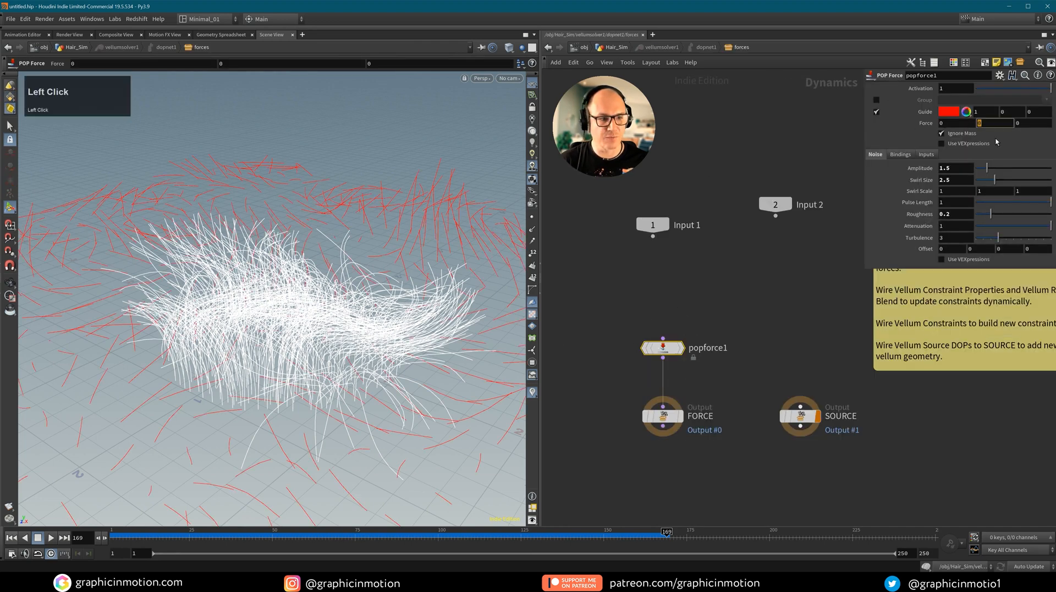
{"action": "type", "text": "1"}
{"action": "key", "text": "Return"}
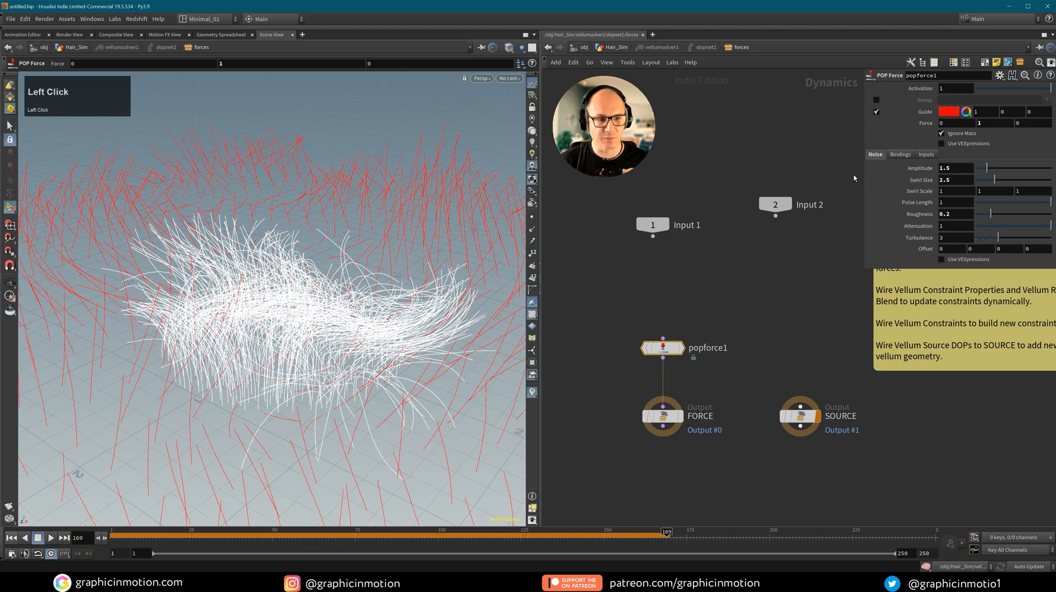
Return to the Hair_Sim network, play the simulation from the first frame and examine the upward-driven hair from several angles.
{"action": "left_click_drag", "start_coordinate": [444, 310], "coordinate": [404, 305], "text": "alt"}
{"action": "key", "text": "u"}
{"action": "key", "text": "u"}
{"action": "key", "text": "u"}
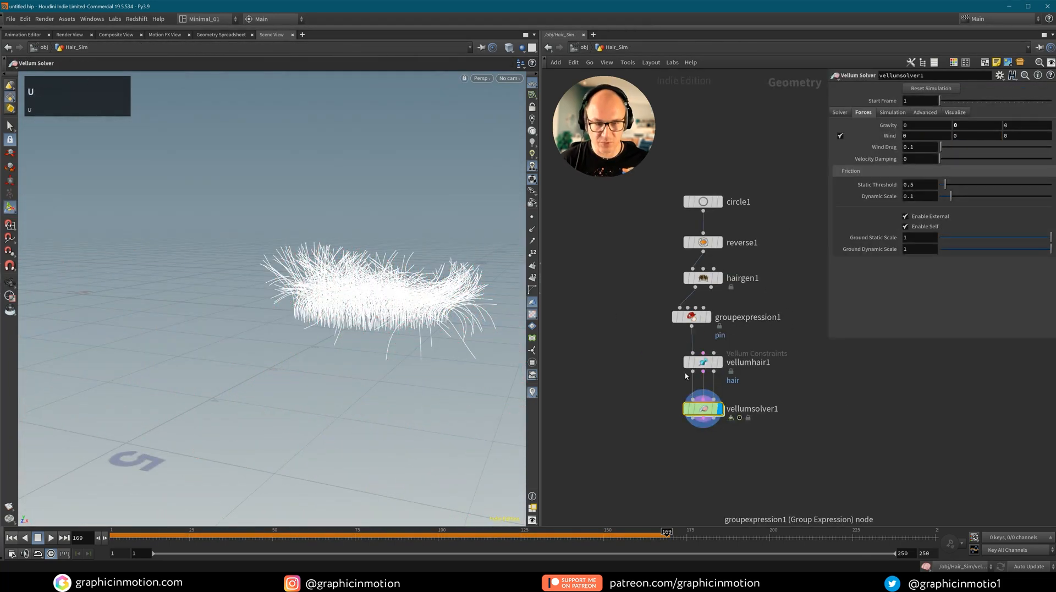
{"action": "left_click", "coordinate": [12, 537]}
{"action": "left_click", "coordinate": [50, 538]}
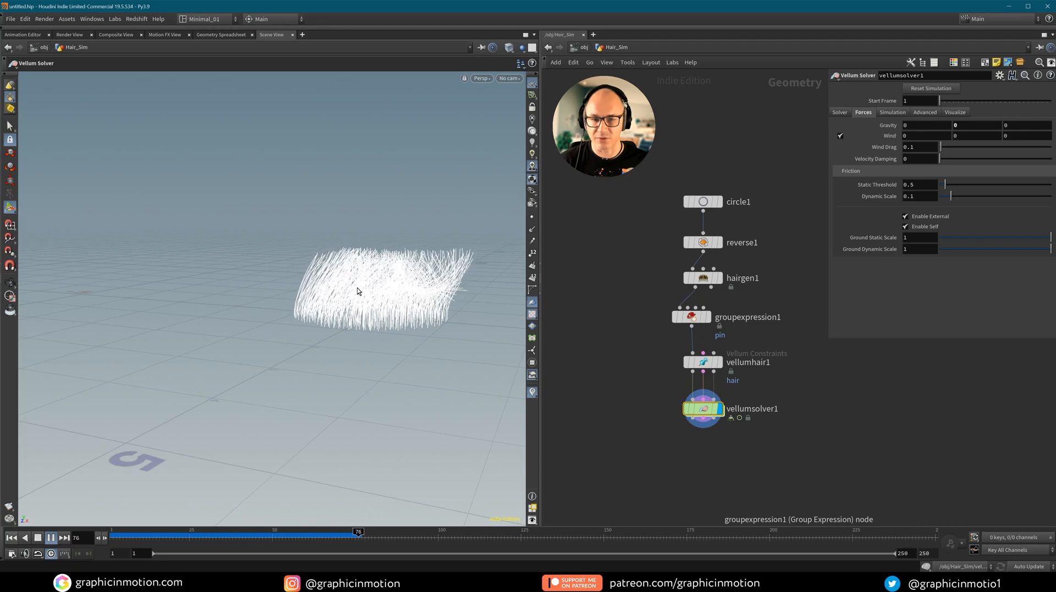
{"action": "left_click", "coordinate": [400, 278], "text": "alt"}
{"action": "middle_click_drag", "start_coordinate": [399, 278], "coordinate": [319, 302], "text": "alt"}
{"action": "mouse_move", "coordinate": [319, 302]}
{"action": "right_mouse_down", "text": "alt"}
{"action": "mouse_move", "coordinate": [417, 297]}
{"action": "mouse_move", "coordinate": [304, 288]}
{"action": "right_mouse_up", "text": "alt"}
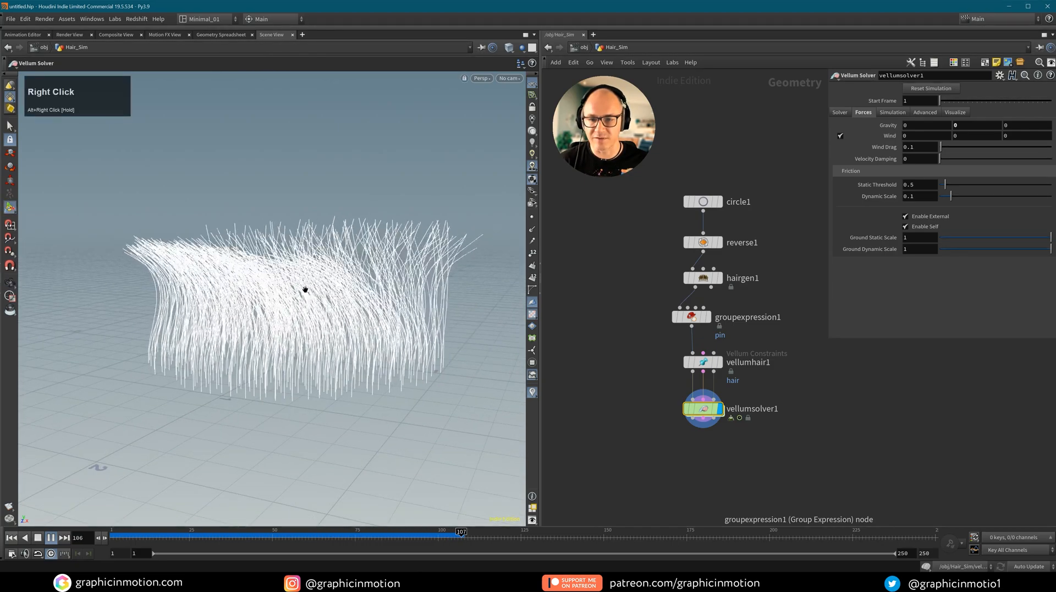
{"action": "left_click_drag", "start_coordinate": [304, 288], "coordinate": [352, 346], "text": "alt"}
{"action": "middle_click_drag", "start_coordinate": [351, 346], "coordinate": [256, 277], "text": "alt"}
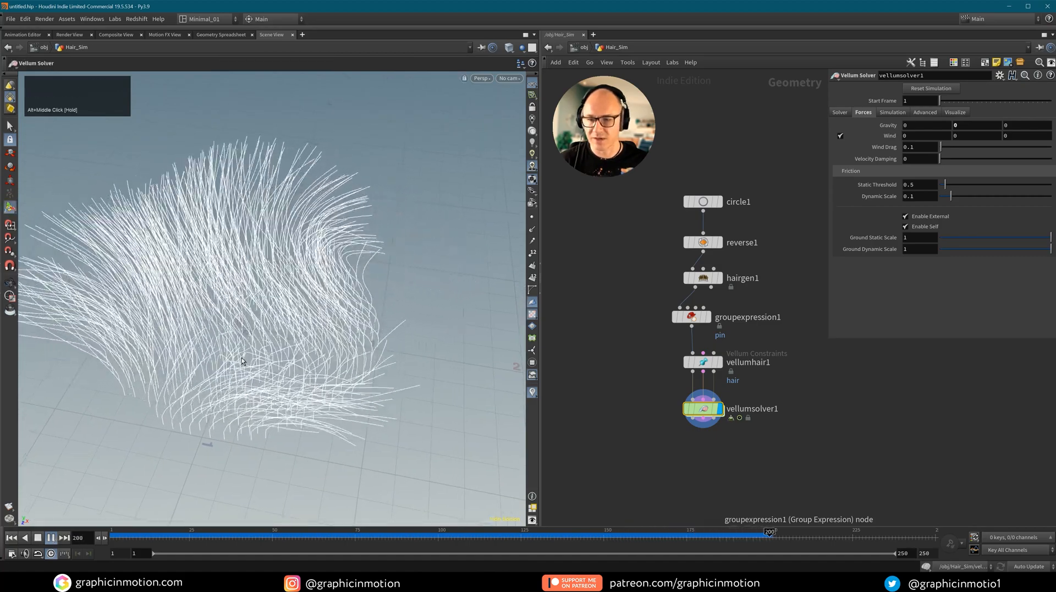
{"action": "left_click", "coordinate": [51, 538]}
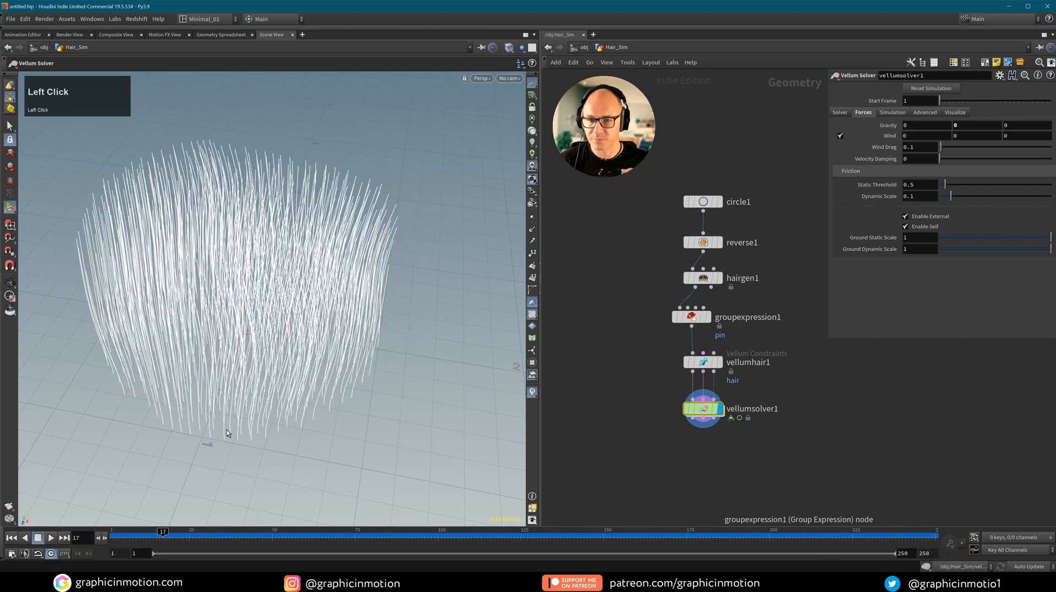
Set the stretch stiffness multiplier of the Vellum hair constraints to 0.0001.
{"action": "left_click", "coordinate": [703, 362]}
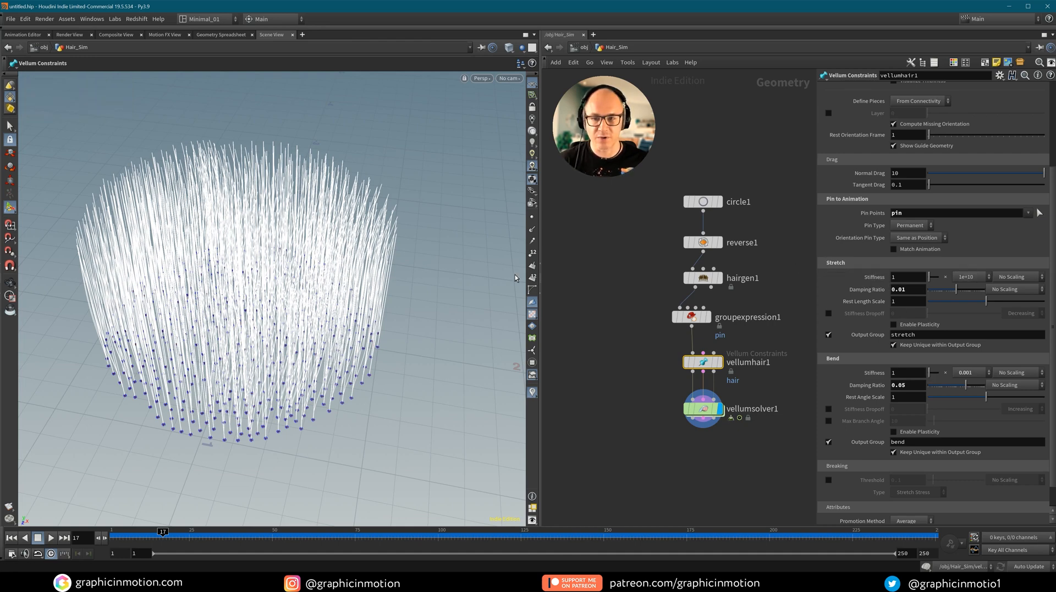
{"action": "left_click", "coordinate": [979, 281]}
{"action": "left_click", "coordinate": [967, 430]}
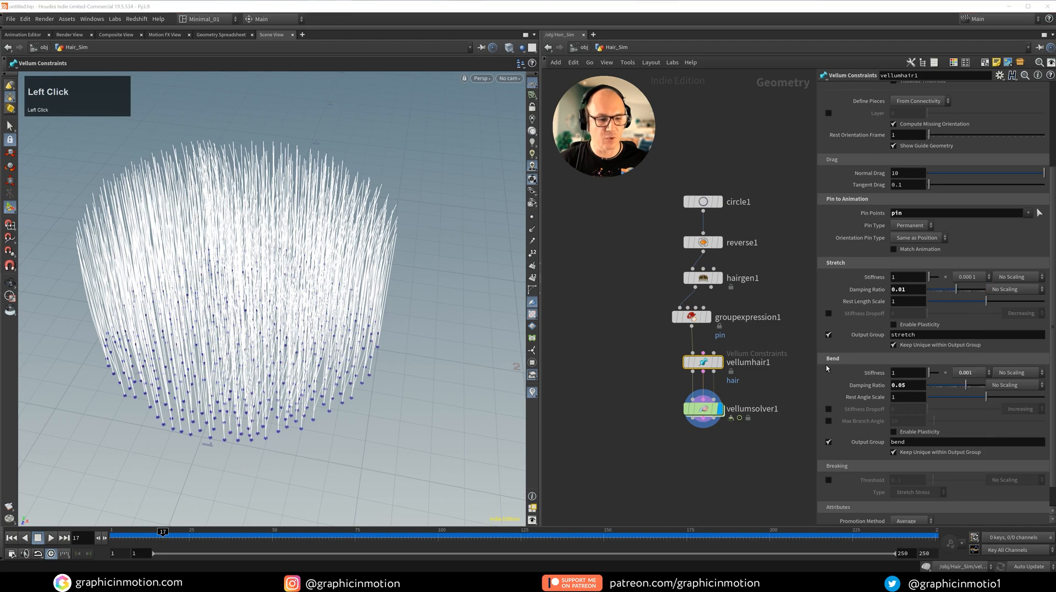
Play the simulation from the first frame, examine how the hair stretches and stop playback.
{"action": "key", "text": "alt"}
{"action": "left_click_drag", "start_coordinate": [286, 298], "coordinate": [278, 299], "text": "alt"}
{"action": "middle_click_drag", "start_coordinate": [279, 299], "coordinate": [316, 267], "text": "alt"}
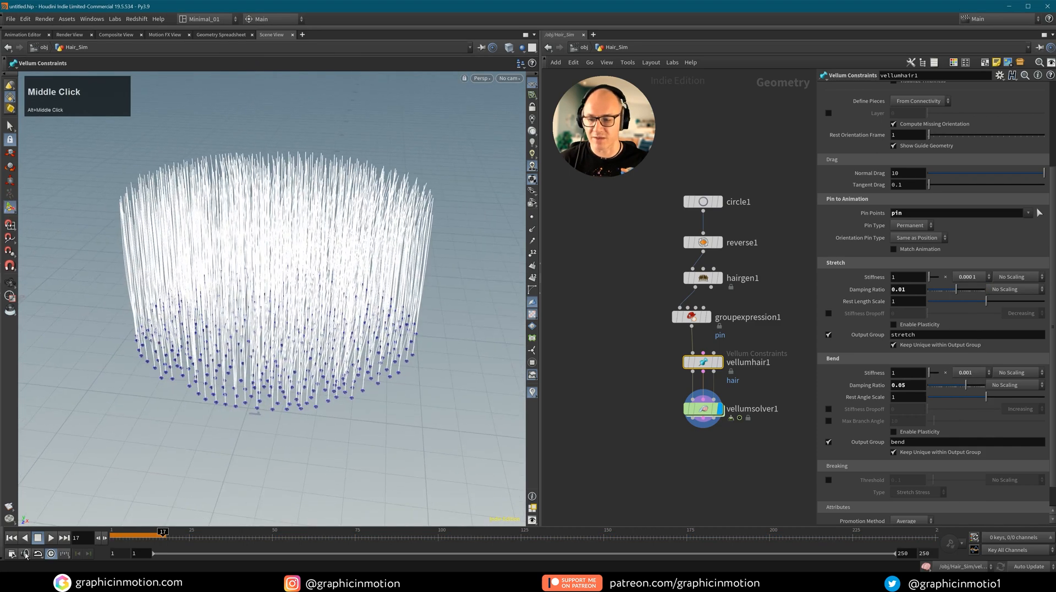
{"action": "left_click", "coordinate": [11, 537]}
{"action": "left_click", "coordinate": [50, 537]}
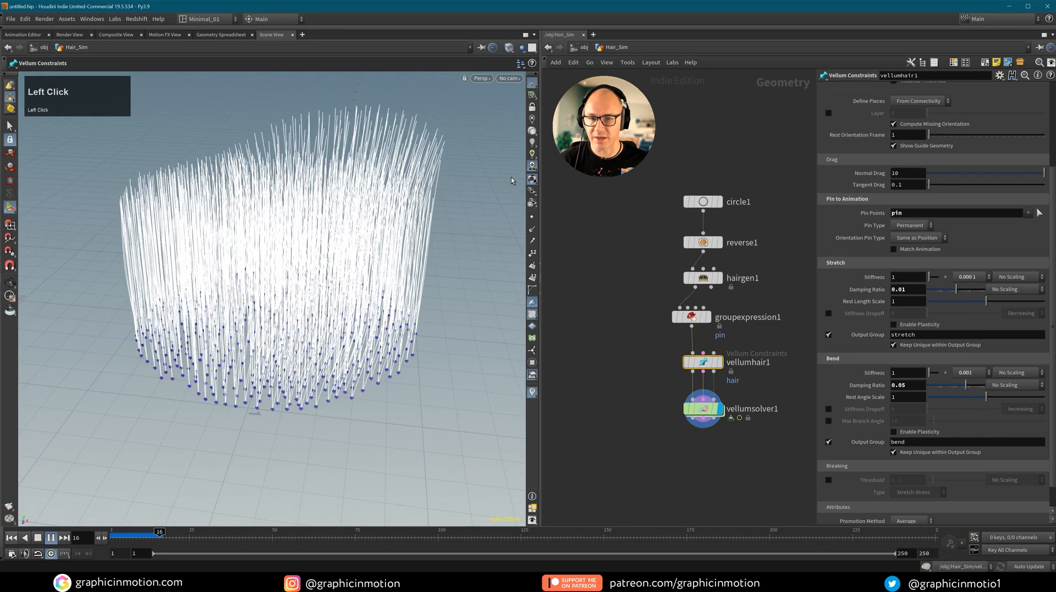
{"action": "right_click_drag", "start_coordinate": [384, 229], "coordinate": [334, 240], "text": "alt"}
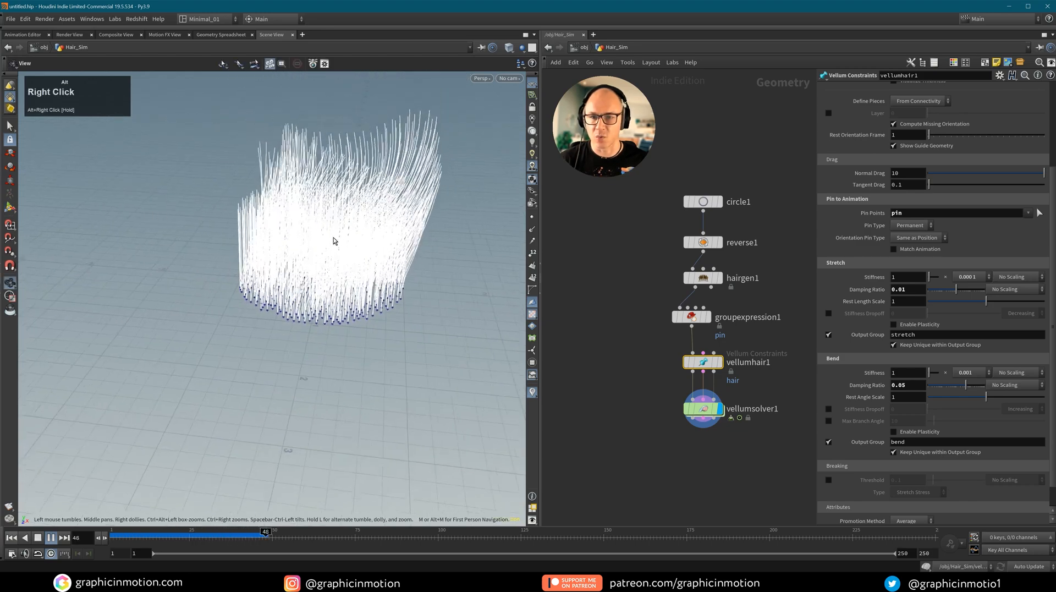
{"action": "key", "text": "Return"}
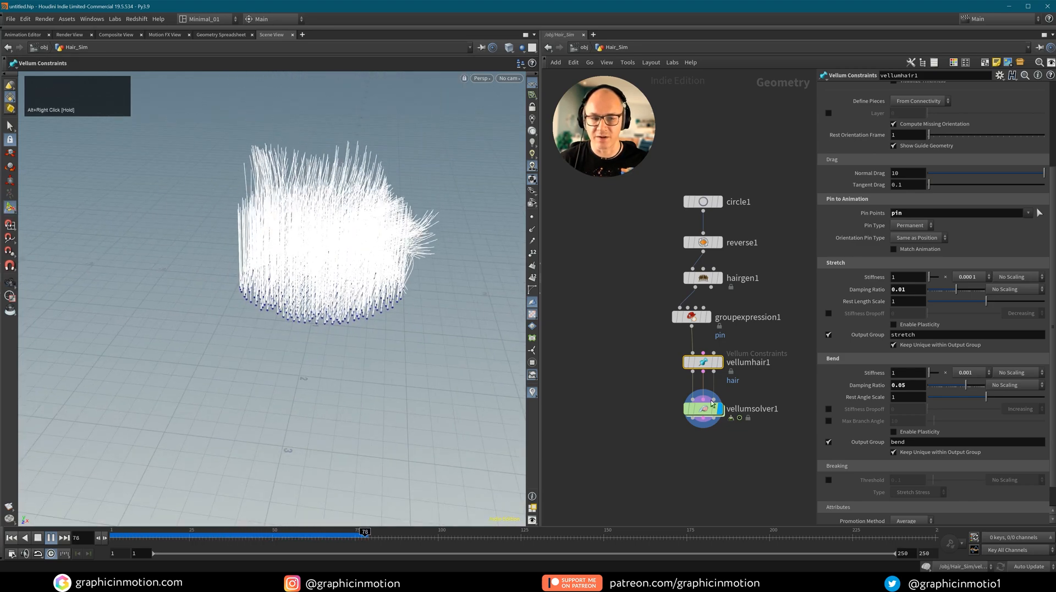
{"action": "left_click", "coordinate": [711, 404]}
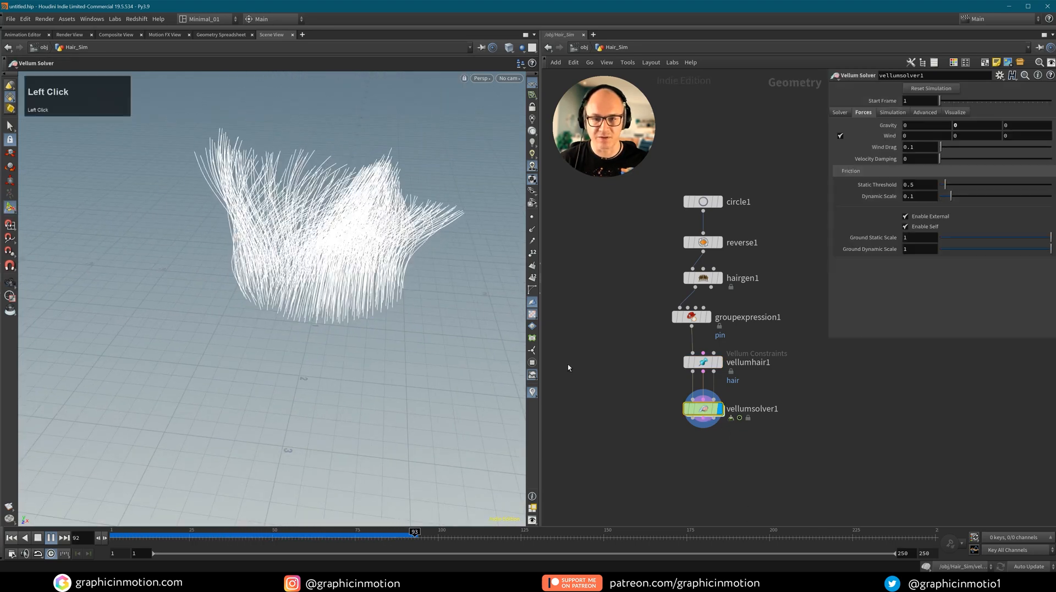
{"action": "left_click", "coordinate": [51, 537]}
Restore the stretch stiffness multiplier of the Vellum hair constraints to 1e+10 and return to the first frame.
{"action": "left_click", "coordinate": [703, 362]}
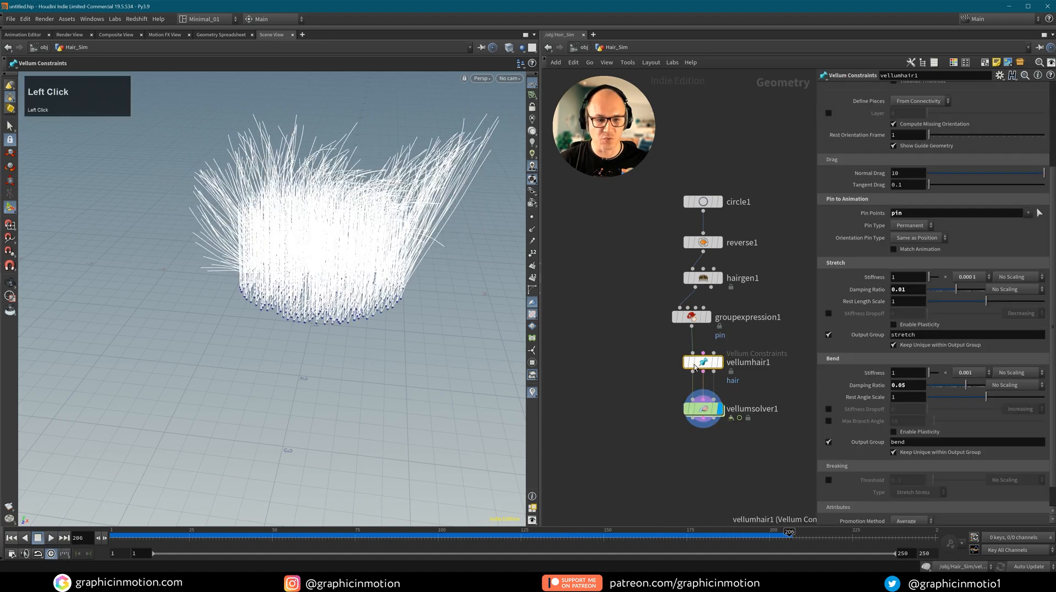
{"action": "left_click", "coordinate": [988, 276]}
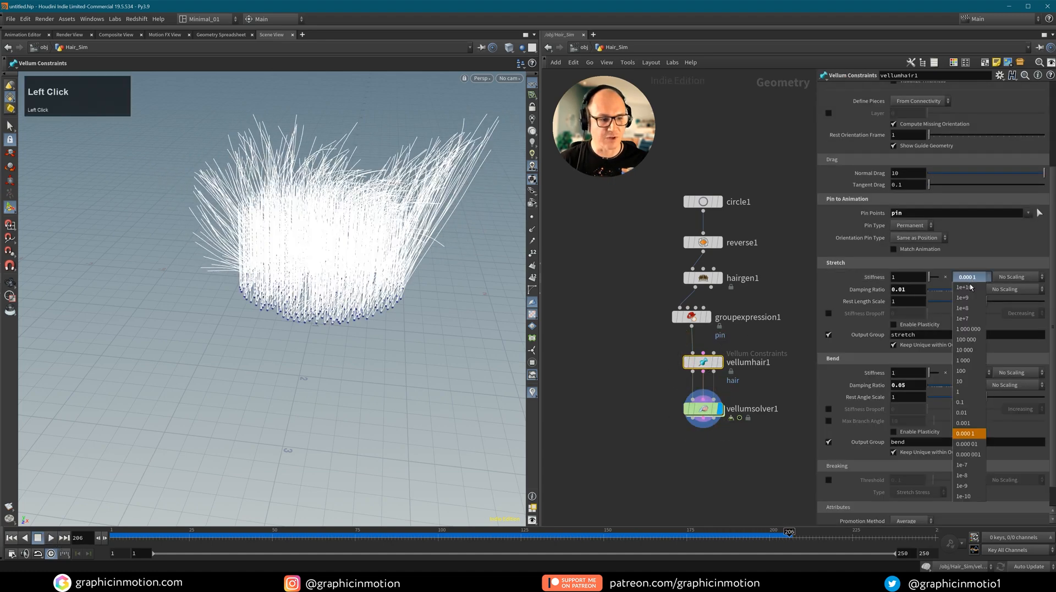
{"action": "left_click", "coordinate": [969, 287]}
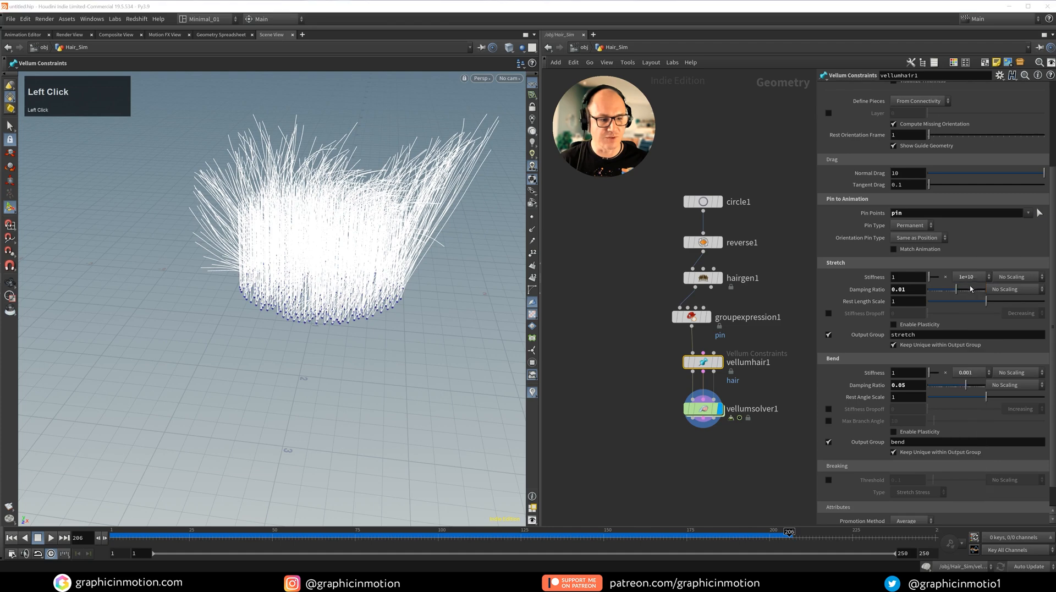
{"action": "left_click", "coordinate": [11, 538]}
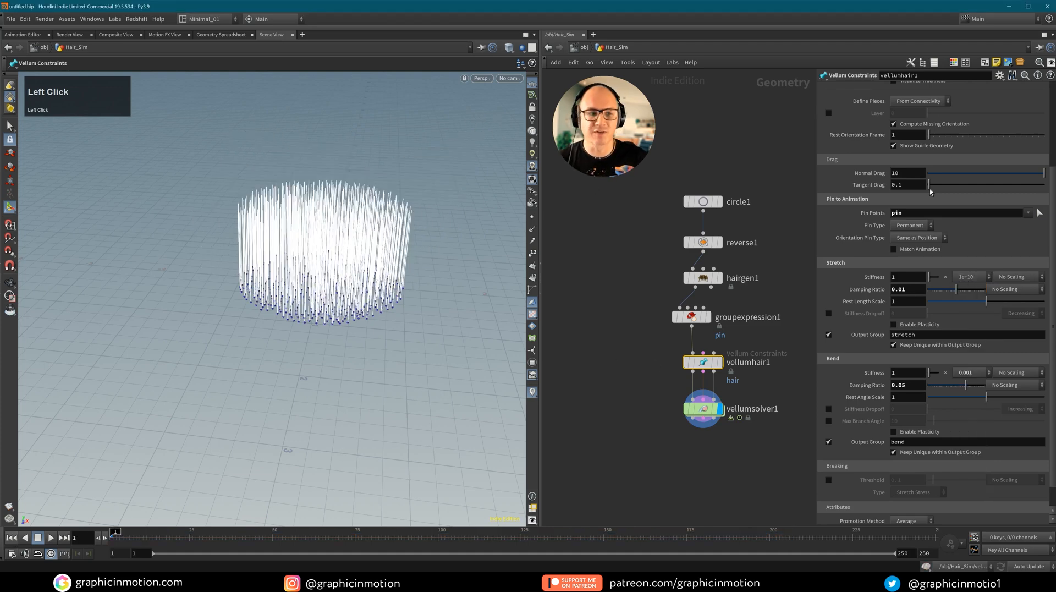
Review the Vellum hair's geometry settings, temporarily visualize its thickness to examine it up close, and turn the visualization off again.
{"action": "left_click_drag", "start_coordinate": [1053, 176], "coordinate": [1053, 130]}
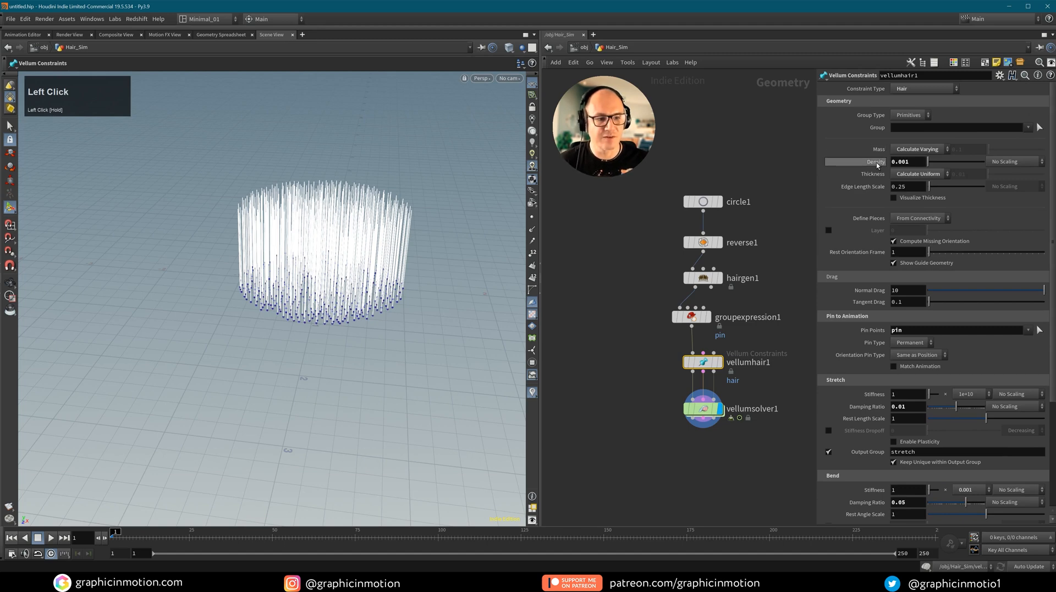
{"action": "mouse_move", "coordinate": [878, 165]}
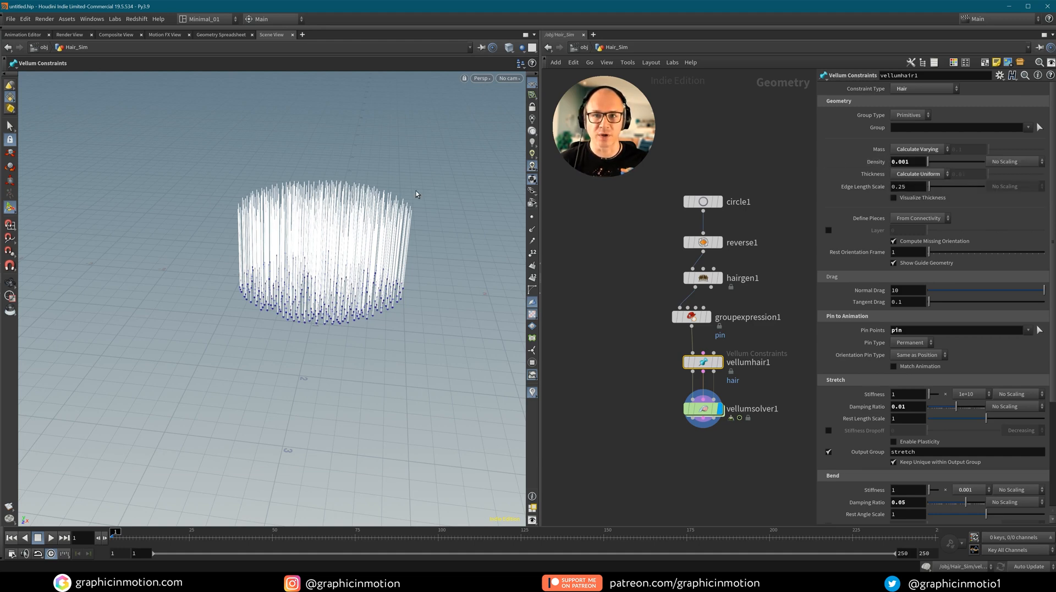
{"action": "mouse_move", "coordinate": [707, 365]}
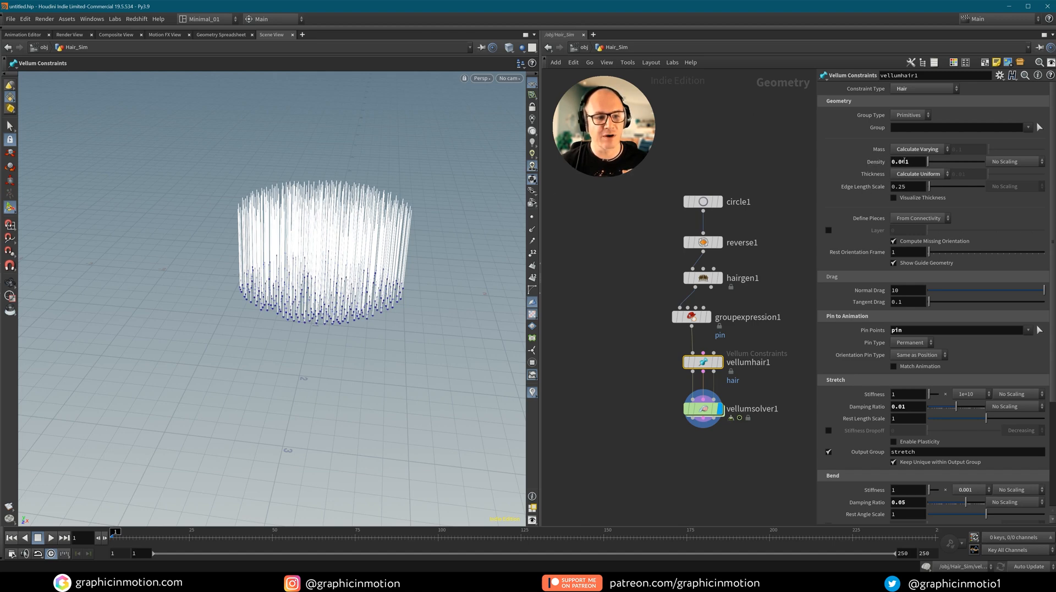
{"action": "middle_click_drag", "start_coordinate": [792, 181], "coordinate": [755, 182]}
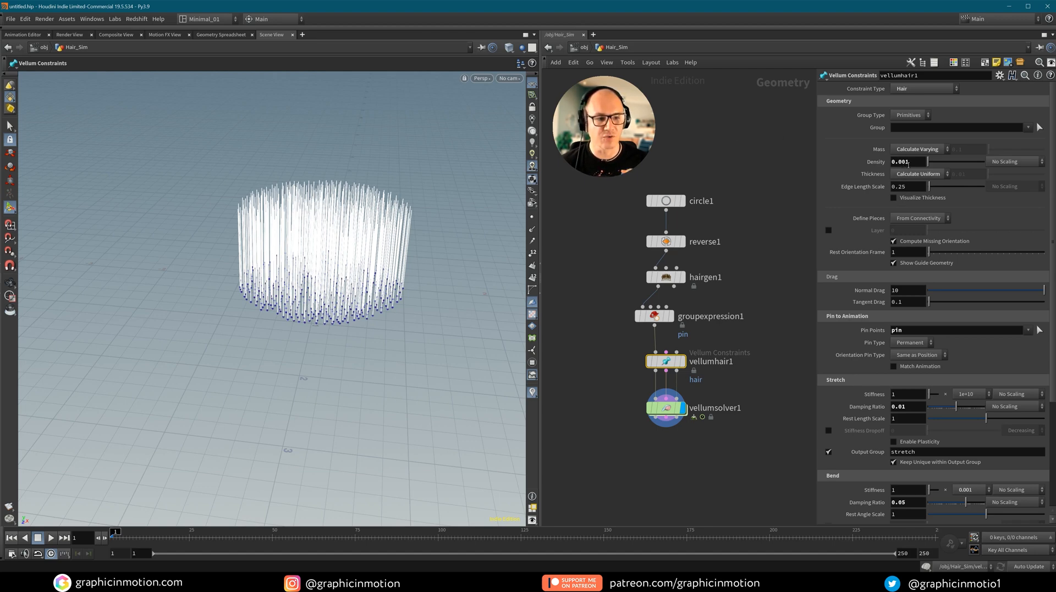
{"action": "left_click", "coordinate": [892, 197]}
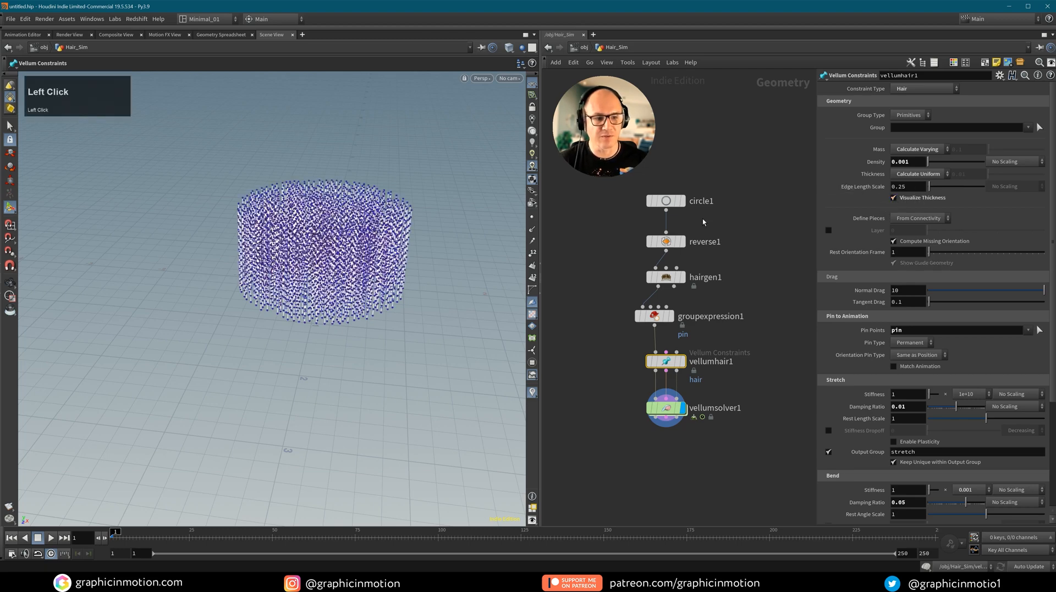
{"action": "right_click_drag", "start_coordinate": [431, 238], "coordinate": [385, 286], "text": "alt"}
{"action": "left_click_drag", "start_coordinate": [385, 286], "coordinate": [437, 221], "text": "alt"}
{"action": "right_click_drag", "start_coordinate": [432, 219], "coordinate": [350, 250], "text": "alt"}
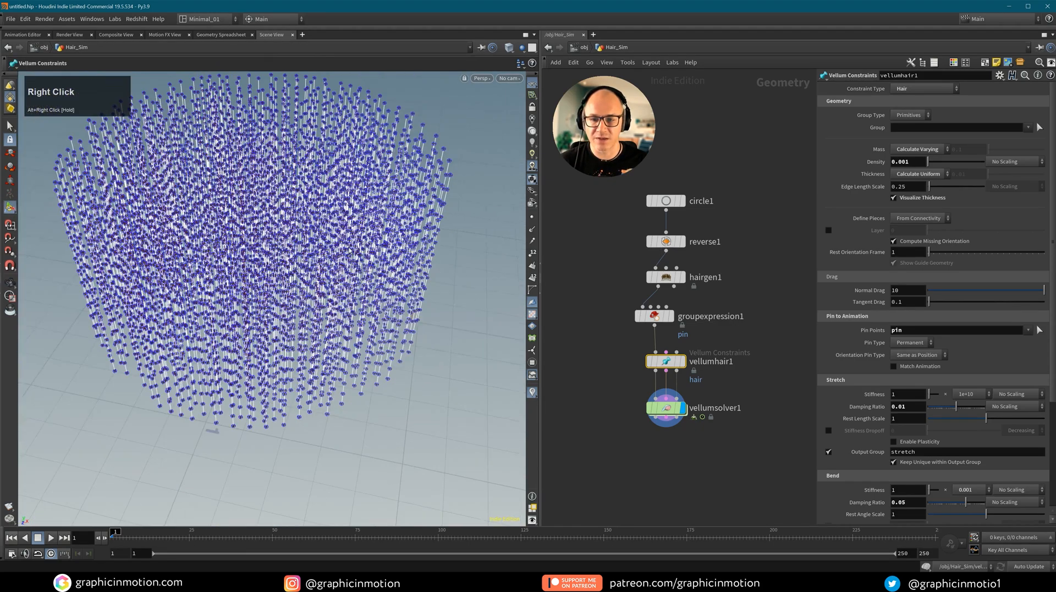
{"action": "left_click", "coordinate": [894, 198]}
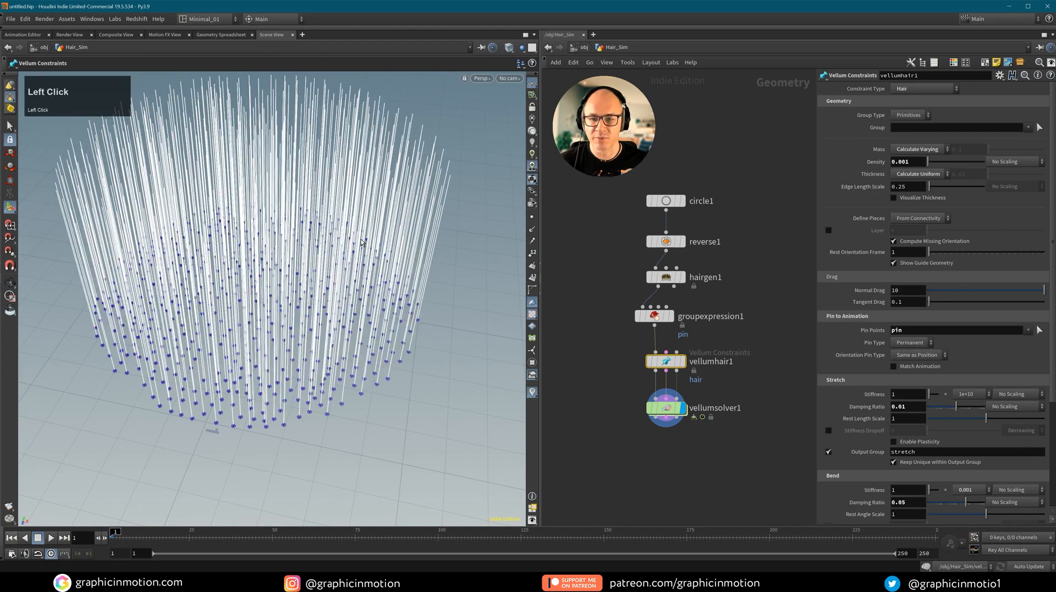
{"action": "middle_click_drag", "start_coordinate": [362, 242], "coordinate": [359, 293], "text": "alt"}
{"action": "left_click_drag", "start_coordinate": [359, 292], "coordinate": [308, 265], "text": "alt"}
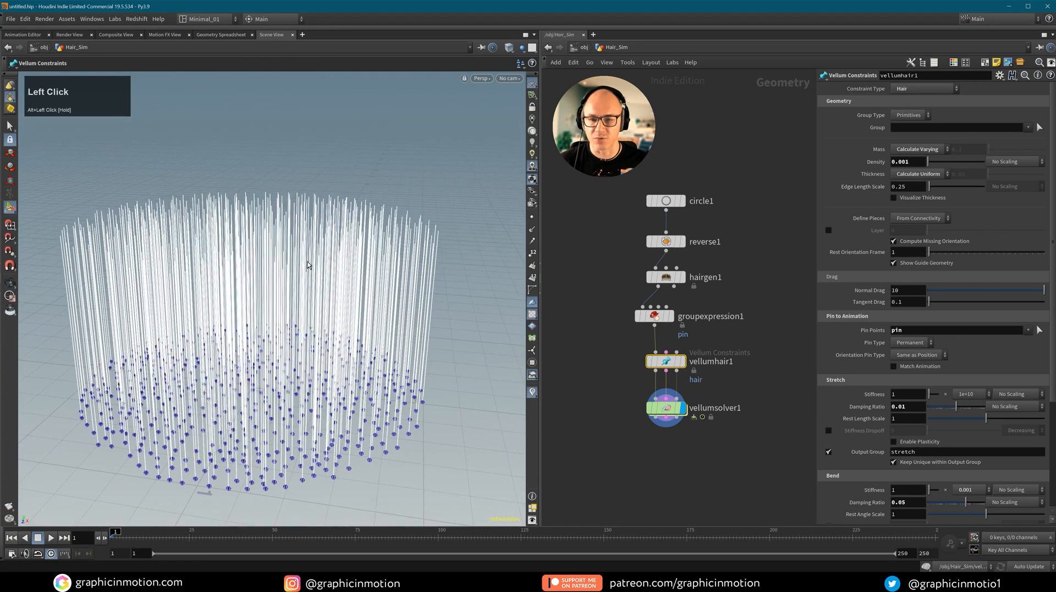
{"action": "middle_click_drag", "start_coordinate": [347, 292], "coordinate": [349, 272], "text": "alt"}
{"action": "right_click_drag", "start_coordinate": [349, 272], "coordinate": [356, 258], "text": "alt"}
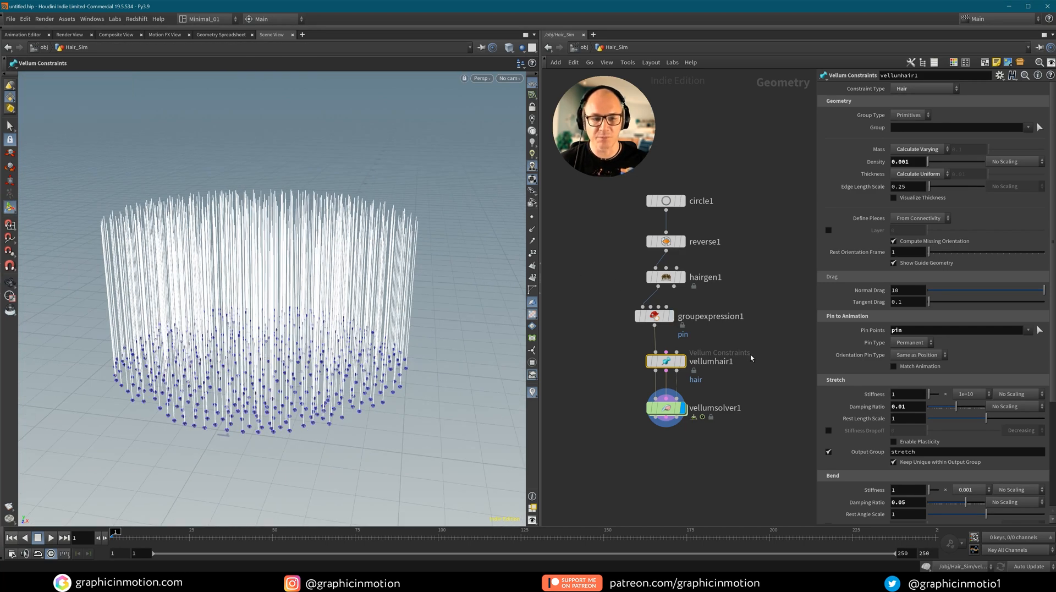
Add a rubber toy test geometry node beside the hair network.
{"action": "middle_click_drag", "start_coordinate": [790, 333], "coordinate": [717, 326]}
{"action": "key", "text": "Tab"}
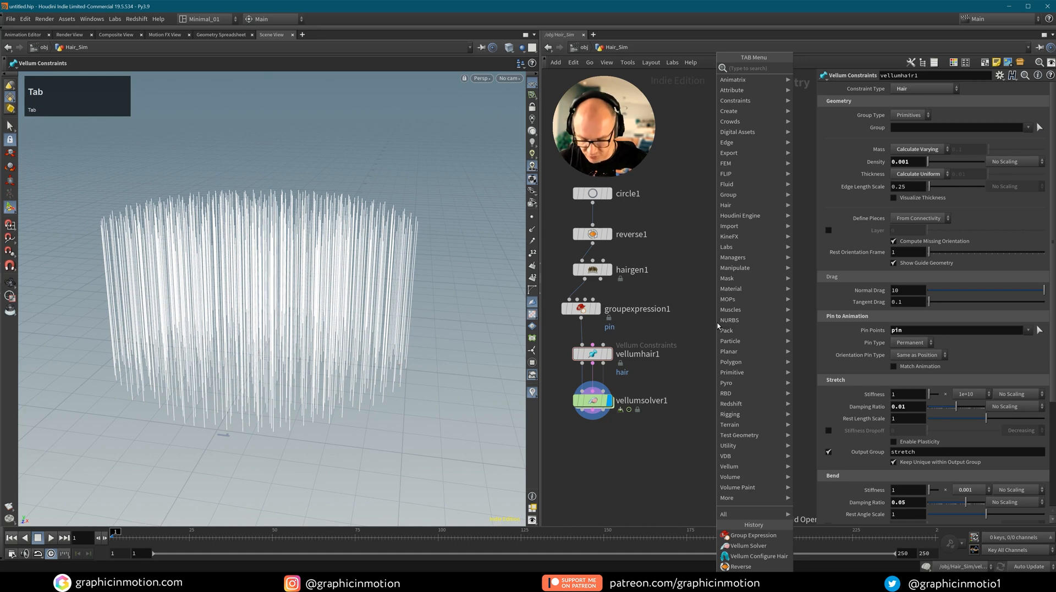
{"action": "type", "text": "null"}
{"action": "key", "text": "Return"}
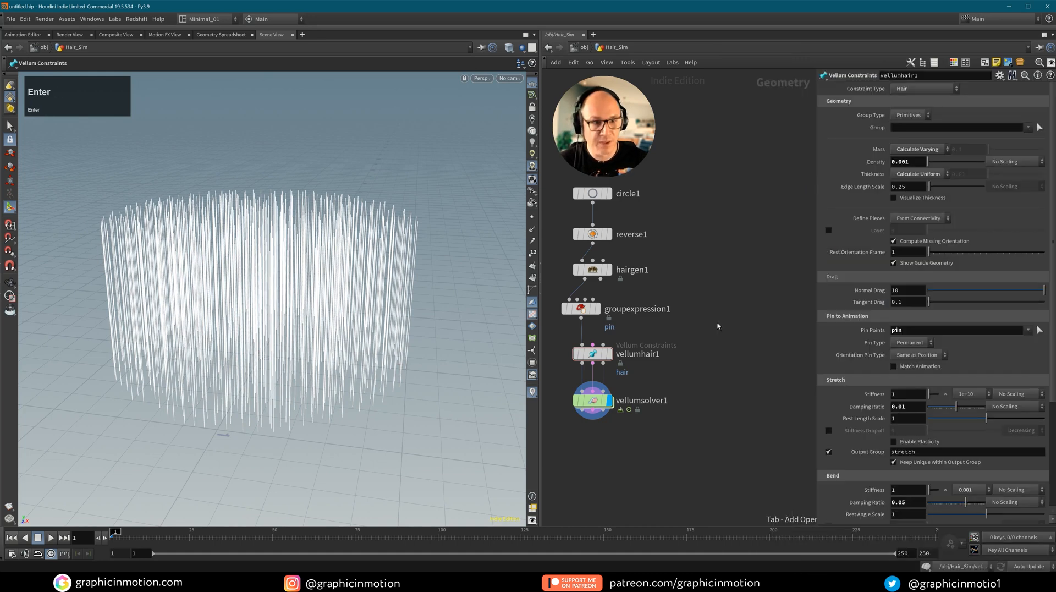
{"action": "left_click", "coordinate": [724, 315]}
{"action": "left_click_drag", "start_coordinate": [732, 311], "coordinate": [748, 293]}
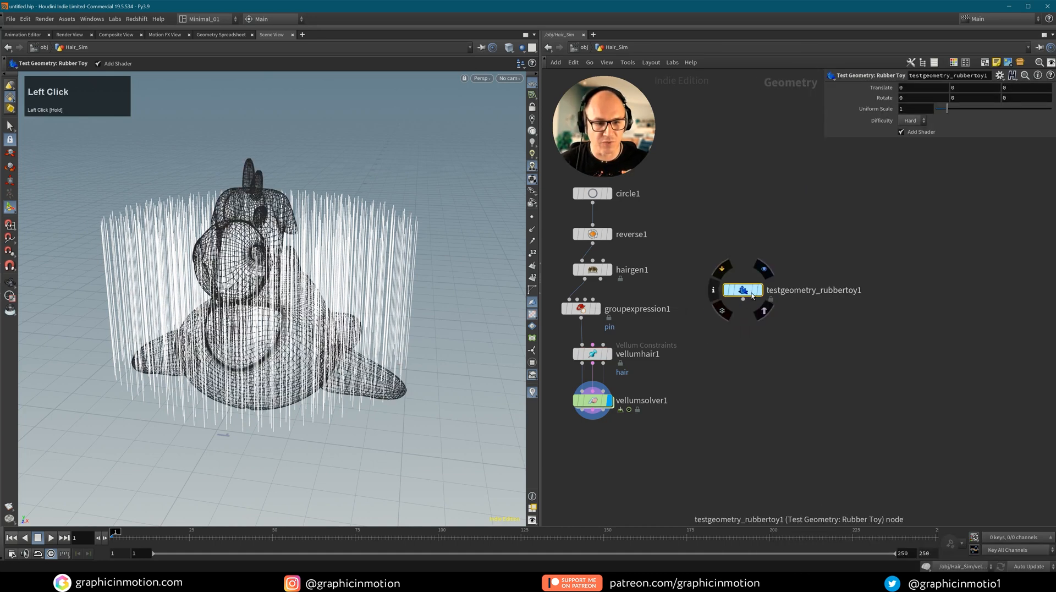
Connect a Transform node to the rubber toy, display it, and show the generated hair as a template around it.
{"action": "key", "text": "Tab"}
{"action": "type", "text": "transform"}
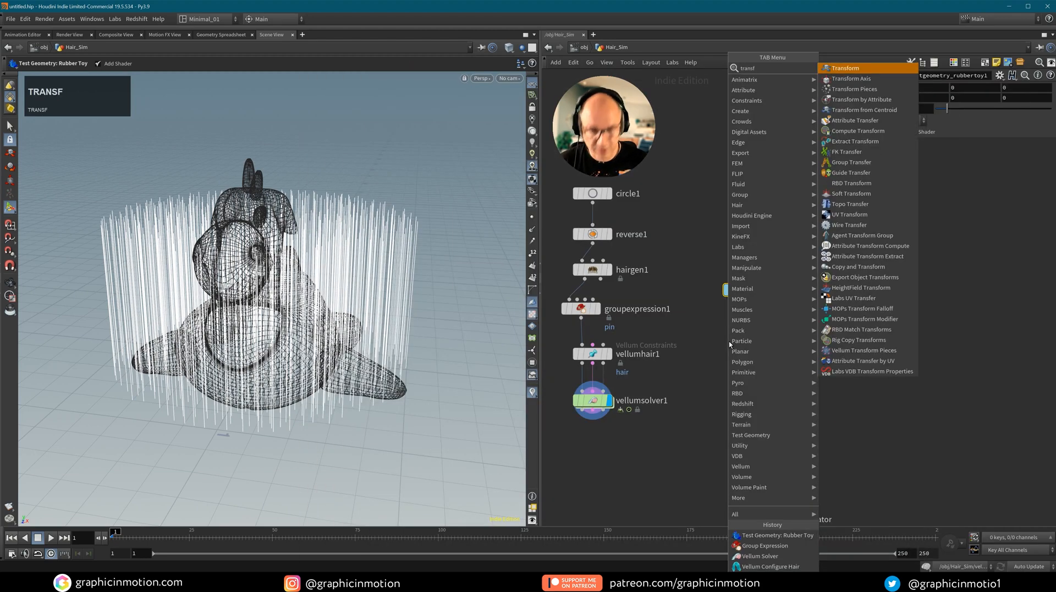
{"action": "key", "text": "Return"}
{"action": "left_click", "coordinate": [743, 340]}
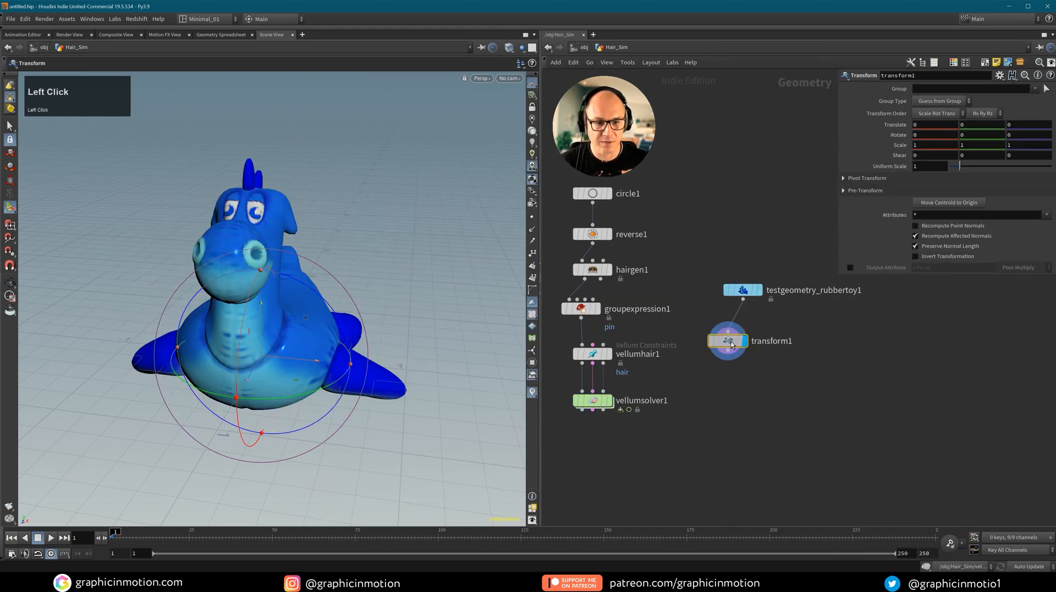
{"action": "left_click", "coordinate": [604, 270]}
{"action": "left_click_drag", "start_coordinate": [385, 286], "coordinate": [258, 289], "text": "alt"}
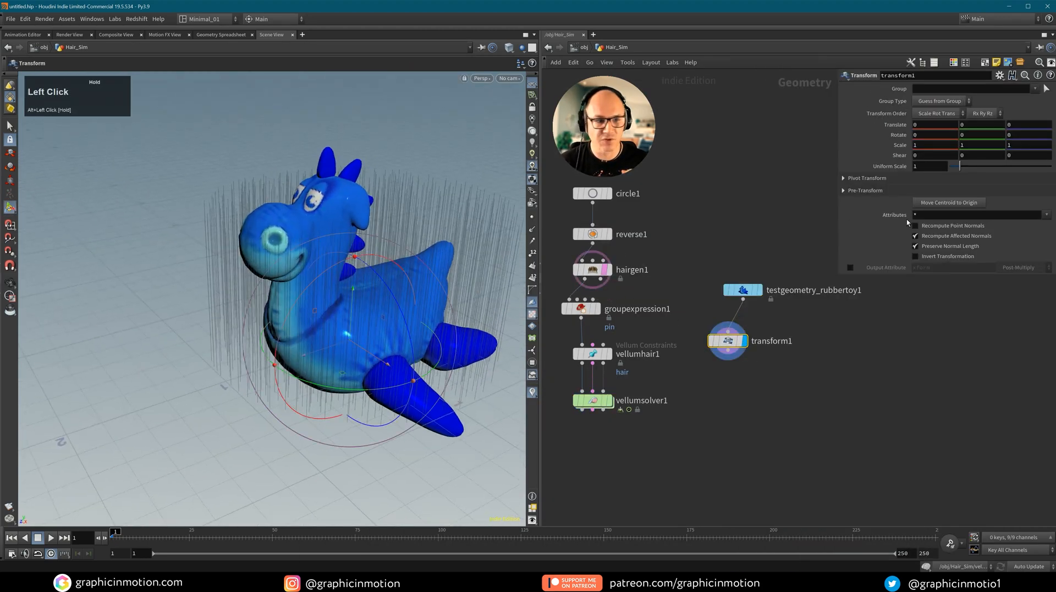
Set the uniform scale of the rubber toy's Transform to 0.6.
{"action": "left_click", "coordinate": [924, 168]}
{"action": "type", "text": "0."}
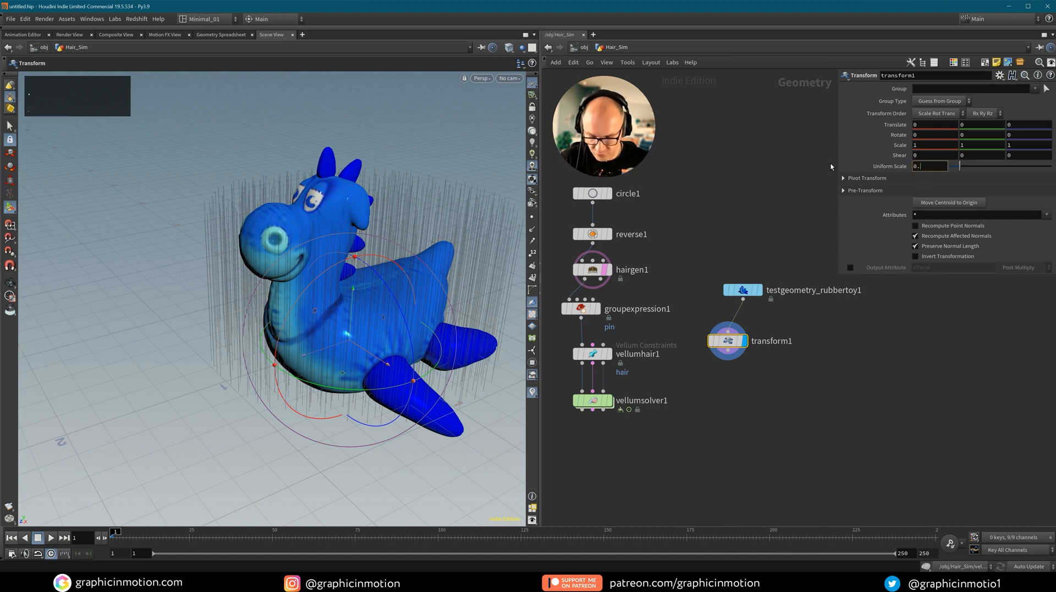
{"action": "type", "text": "7"}
{"action": "key", "text": "Return"}
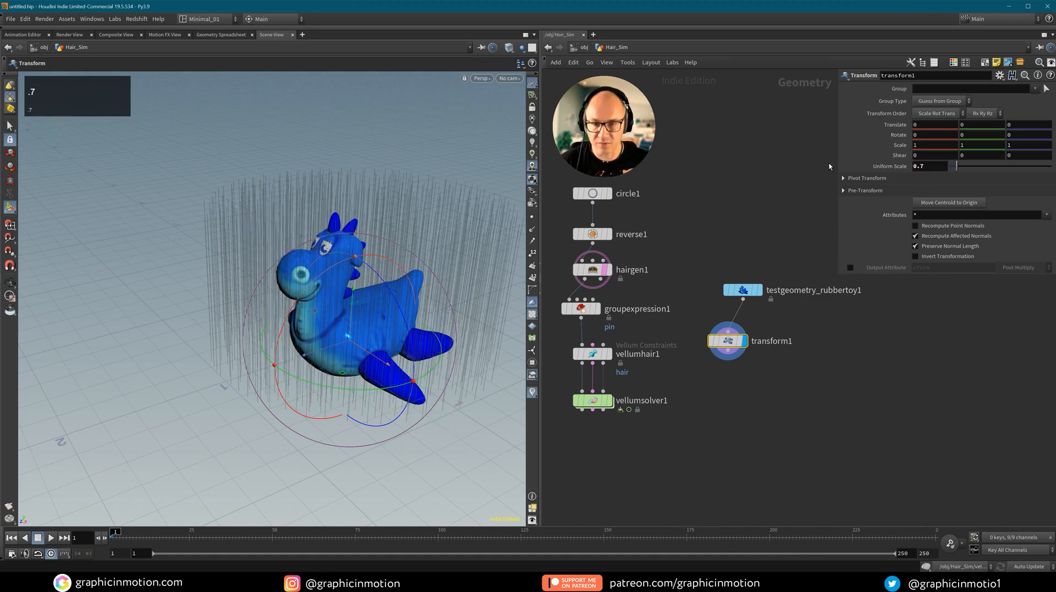
{"action": "left_click", "coordinate": [929, 166]}
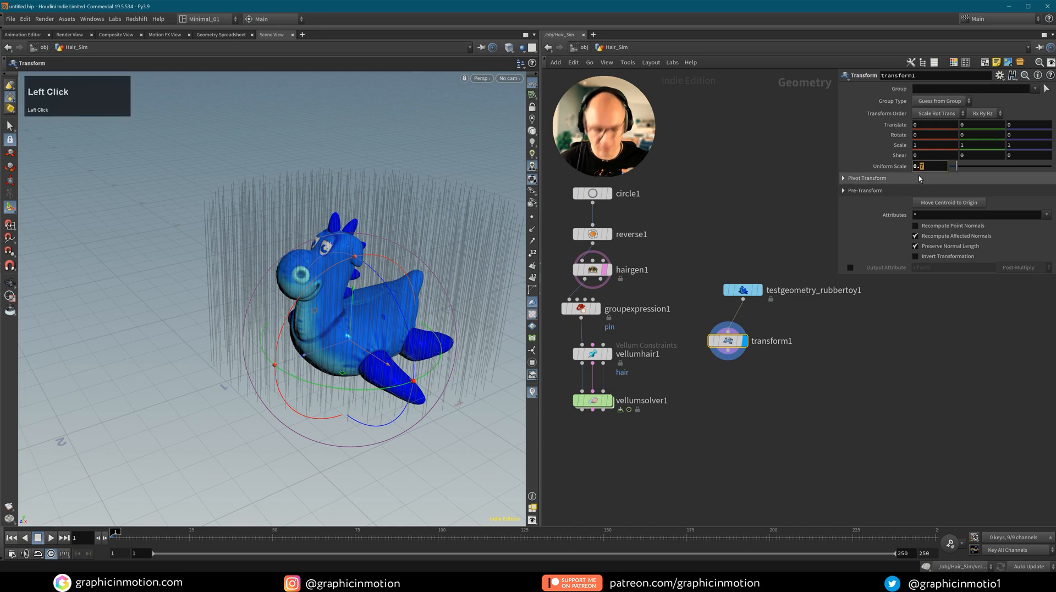
{"action": "type", "text": "6"}
Raise the rubber toy to a Y translation of about 0.45 so it sits within the upper part of the hair.
{"action": "middle_click_drag", "start_coordinate": [405, 346], "coordinate": [345, 299], "text": "alt"}
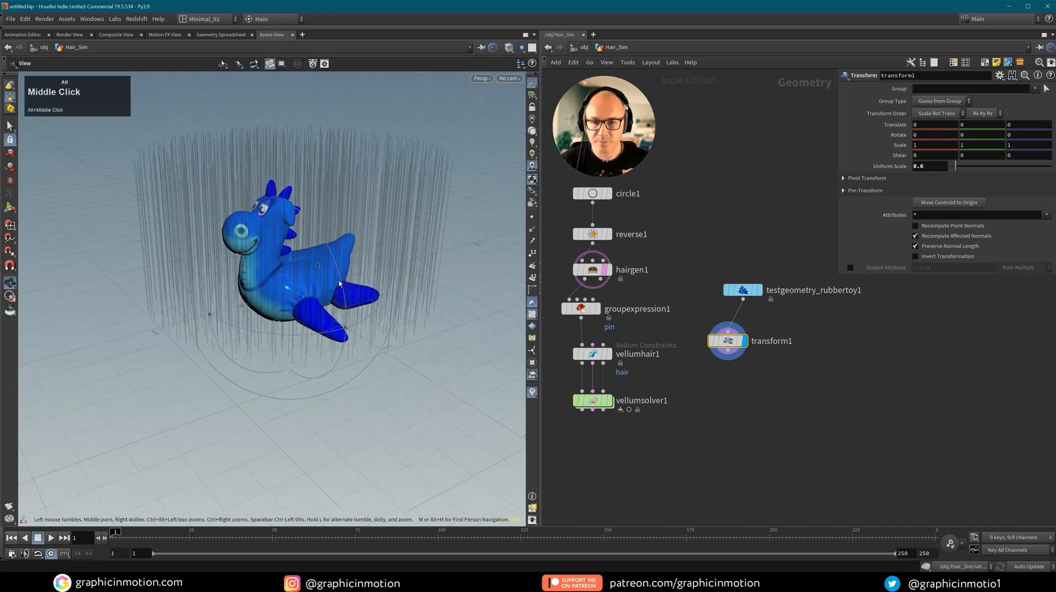
{"action": "left_click_drag", "start_coordinate": [345, 299], "coordinate": [307, 184], "text": "alt"}
{"action": "middle_click_drag", "start_coordinate": [315, 204], "coordinate": [315, 279], "text": "alt"}
{"action": "key", "text": "r"}
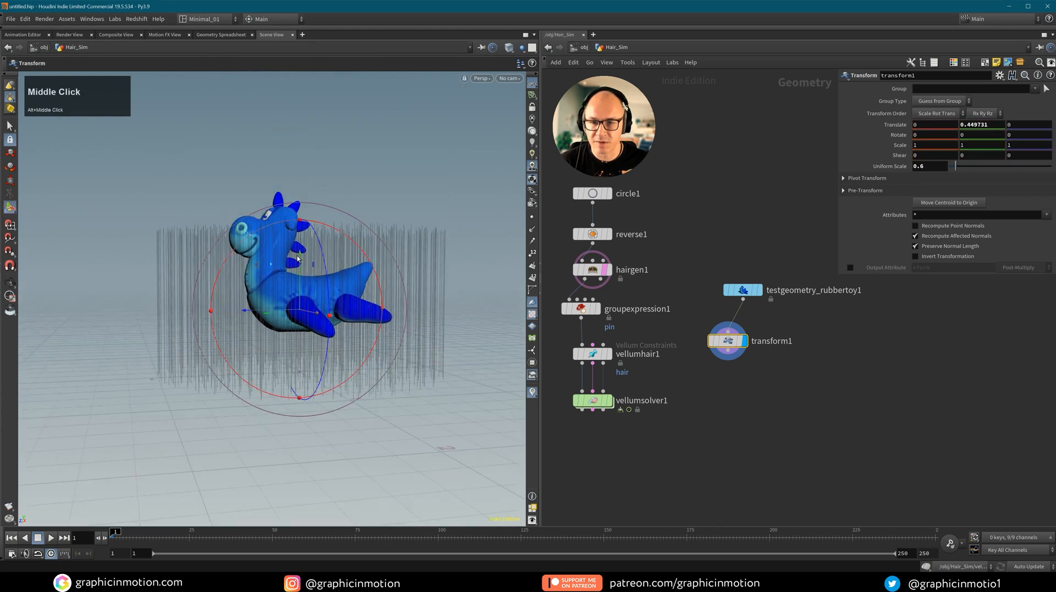
{"action": "left_click_drag", "start_coordinate": [300, 254], "coordinate": [257, 292]}
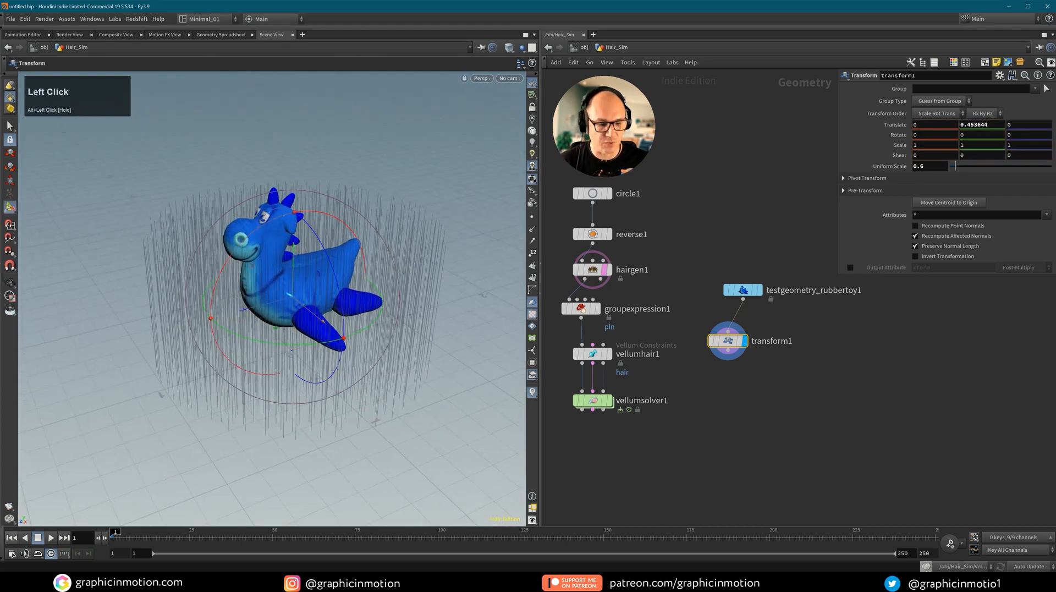
Move the rubber toy behind the hair to about -1.69 in Z and keyframe its Z translation at frame 1.
{"action": "right_click_drag", "start_coordinate": [407, 312], "coordinate": [332, 323], "text": "alt"}
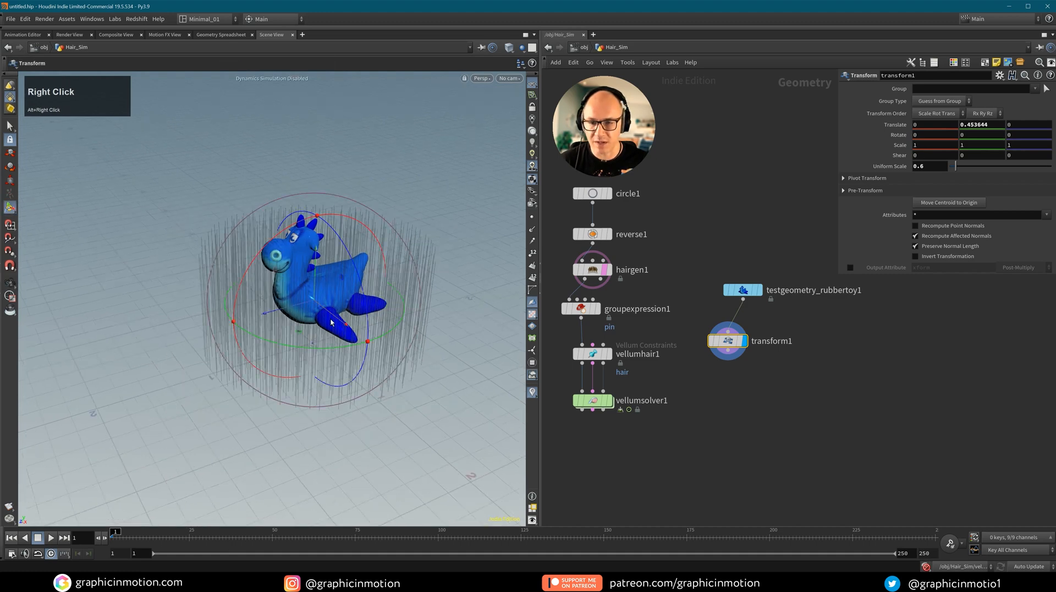
{"action": "left_click_drag", "start_coordinate": [265, 316], "coordinate": [407, 286]}
{"action": "left_click", "coordinate": [1028, 124], "text": "alt"}
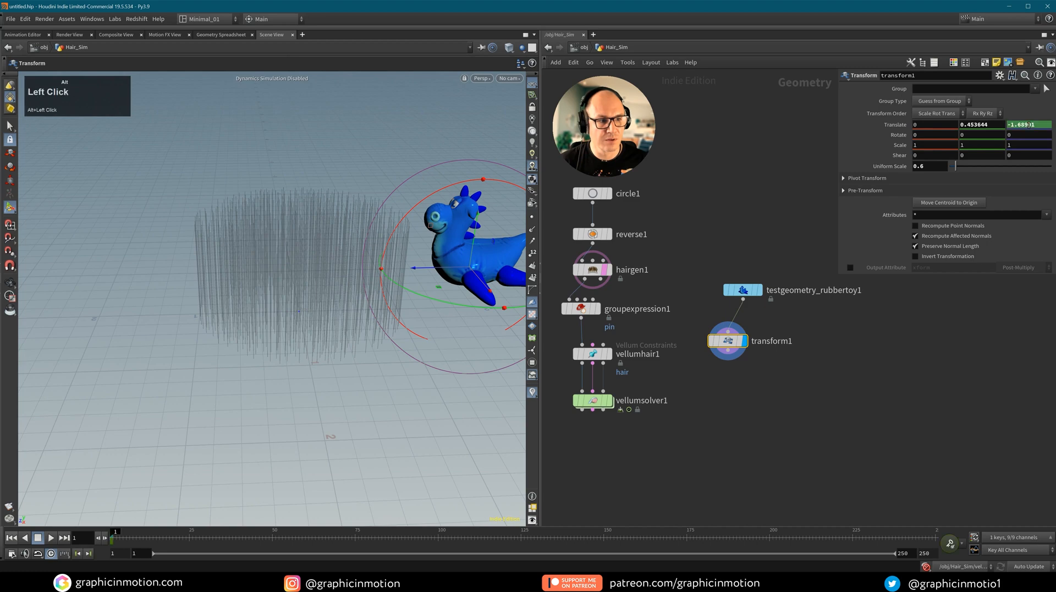
At frame 125, move the rubber toy through to the opposite side of the hair, about 1.72 in Z, and keyframe its Z translation.
{"action": "left_click", "coordinate": [464, 536]}
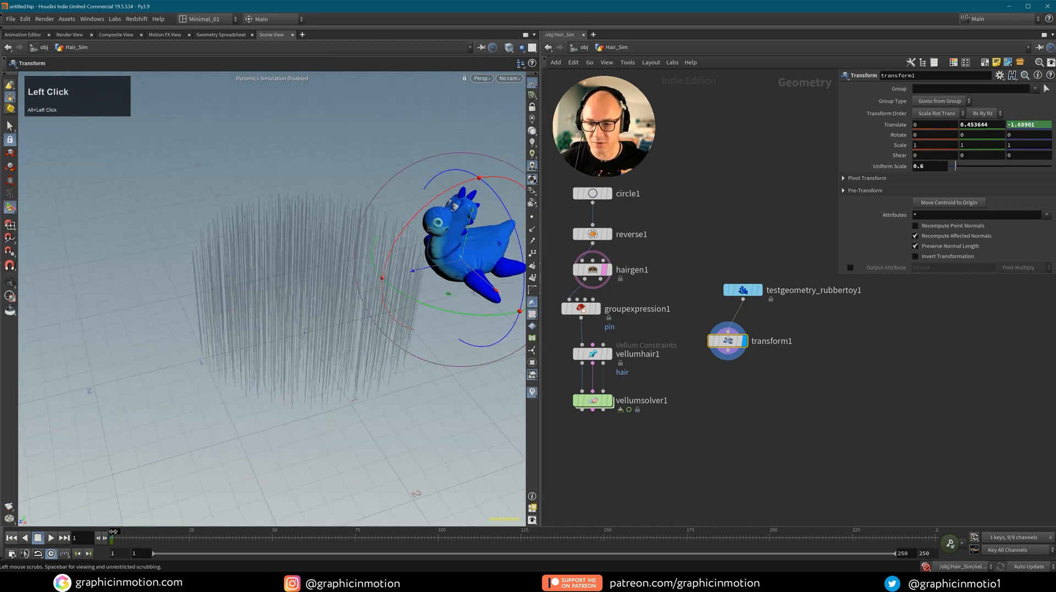
{"action": "left_click_drag", "start_coordinate": [521, 537], "coordinate": [524, 536]}
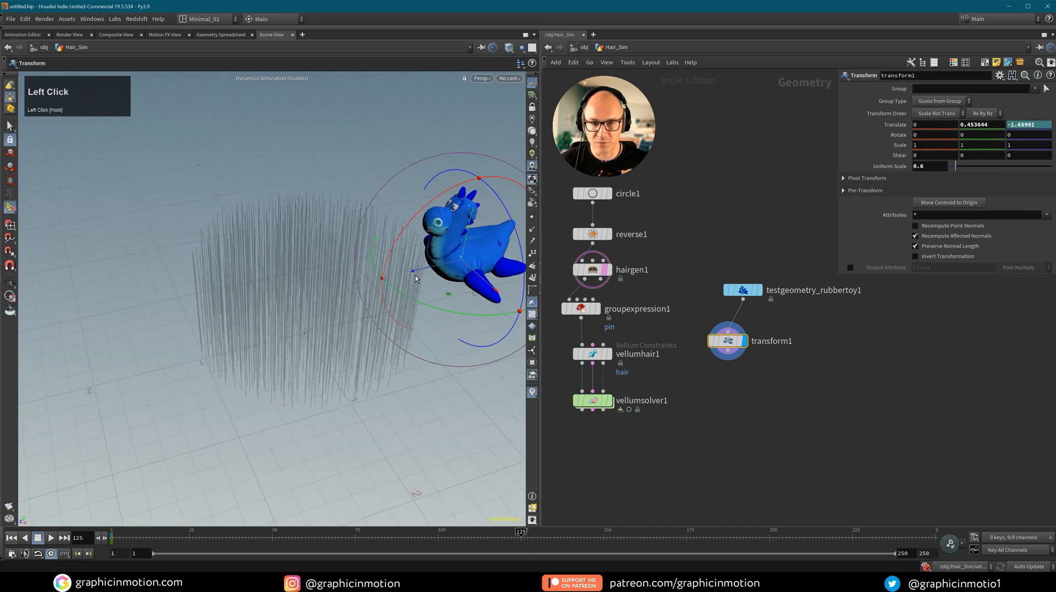
{"action": "left_click_drag", "start_coordinate": [414, 273], "coordinate": [58, 349]}
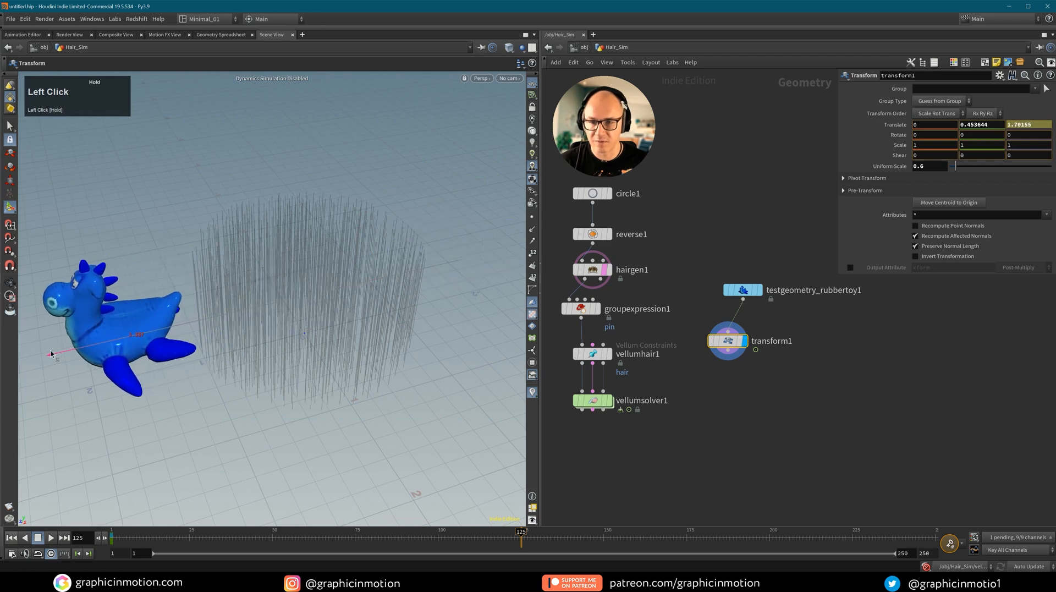
{"action": "left_click", "coordinate": [1038, 123], "text": "alt"}
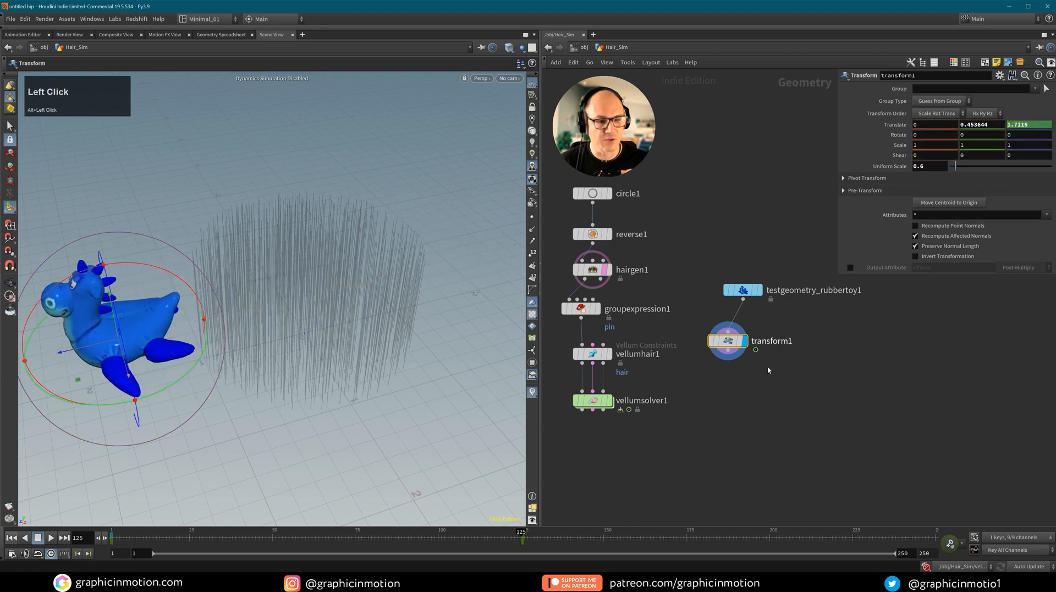
Play the rubber toy's animation from the first frame to check its path through the hair, and return to the first frame.
{"action": "left_click_drag", "start_coordinate": [744, 350], "coordinate": [751, 340]}
{"action": "left_click", "coordinate": [11, 537]}
{"action": "left_click", "coordinate": [51, 537]}
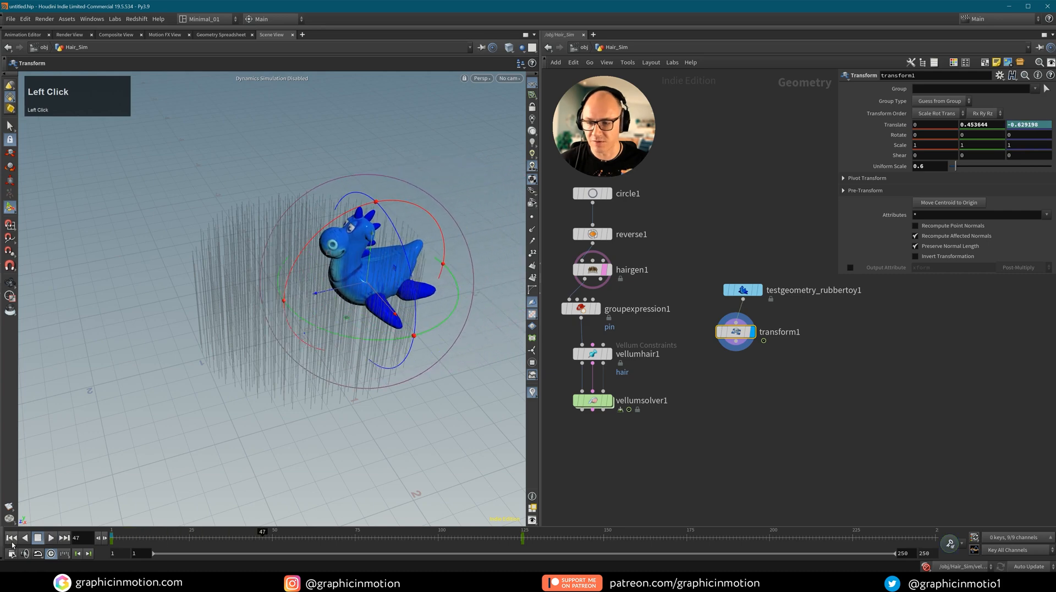
{"action": "left_click", "coordinate": [12, 539]}
Connect the rubber toy's Transform to the collision input of the Vellum hair constraints and lay out the node network.
{"action": "left_click_drag", "start_coordinate": [736, 342], "coordinate": [604, 345]}
{"action": "left_click", "coordinate": [742, 290], "text": "shift"}
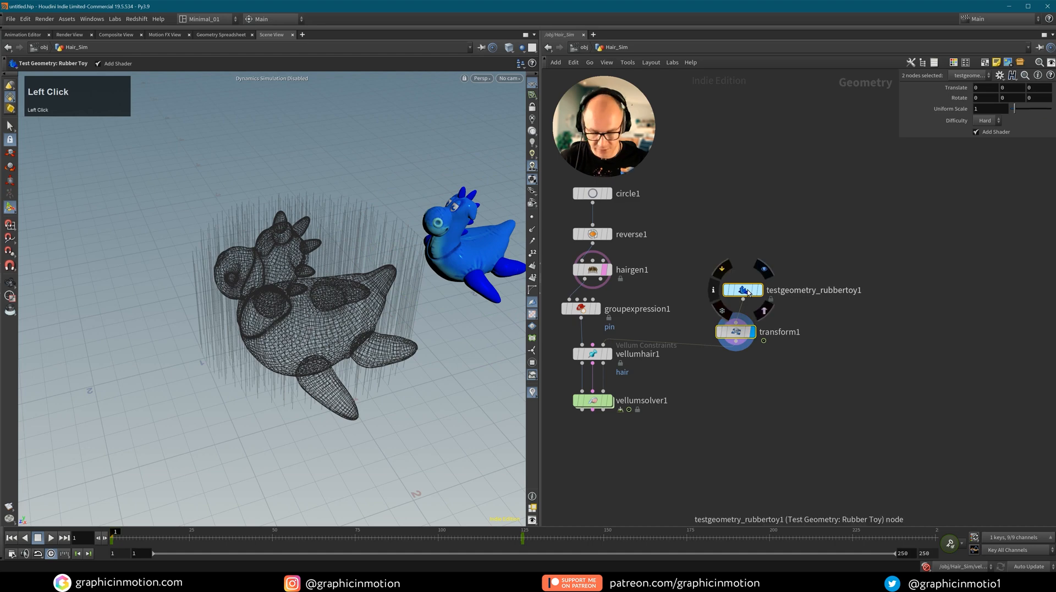
{"action": "key", "text": "l"}
Display the Vellum Solver's result and show its settings, with the hair and the toy framed in view.
{"action": "left_click", "coordinate": [649, 272]}
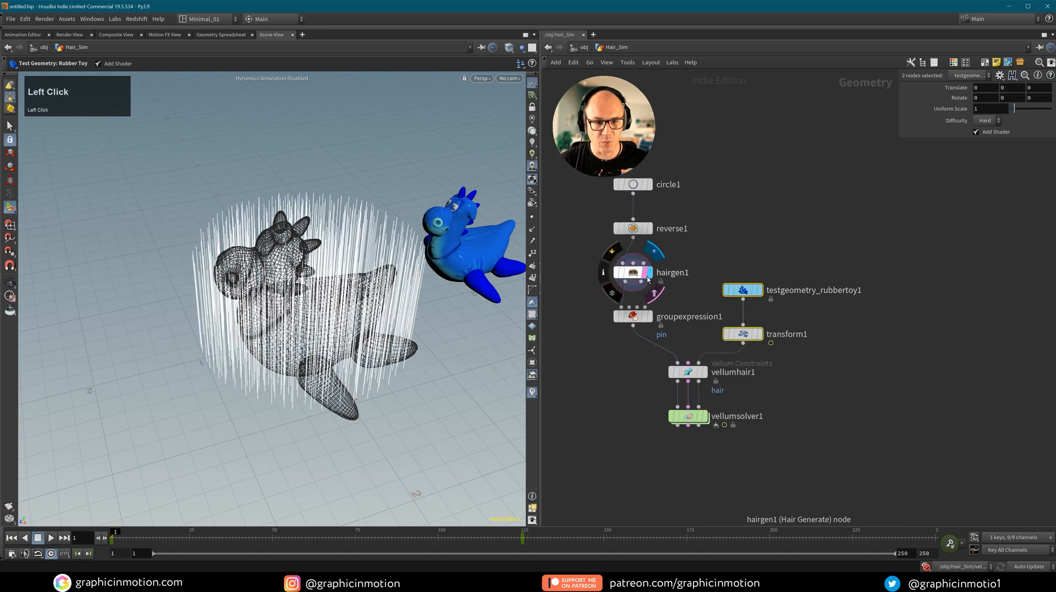
{"action": "middle_click_drag", "start_coordinate": [814, 437], "coordinate": [823, 364]}
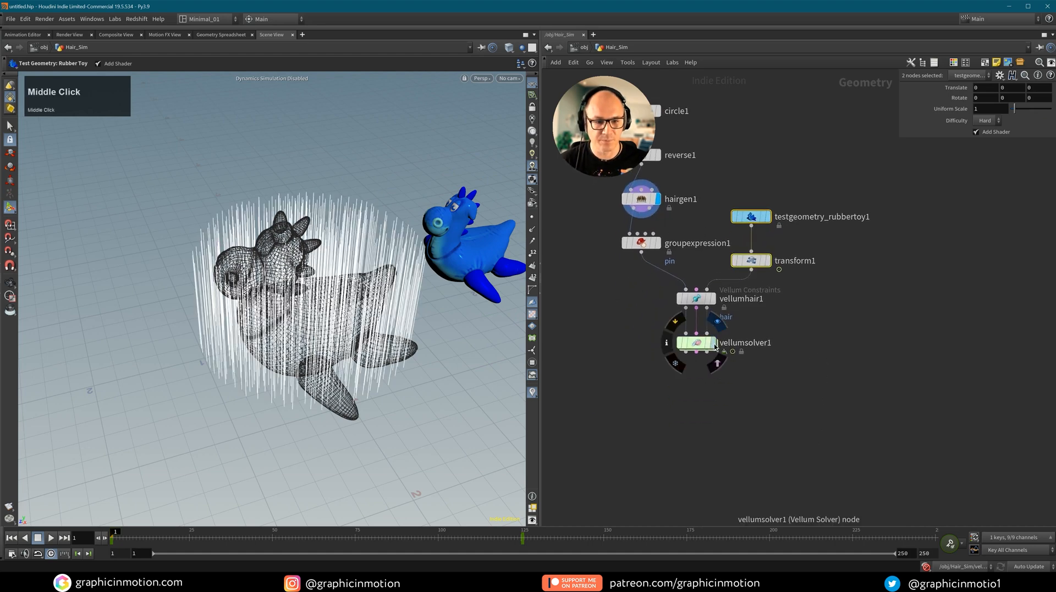
{"action": "left_click", "coordinate": [712, 342]}
{"action": "left_click", "coordinate": [694, 342]}
{"action": "left_click_drag", "start_coordinate": [393, 322], "coordinate": [400, 268], "text": "alt"}
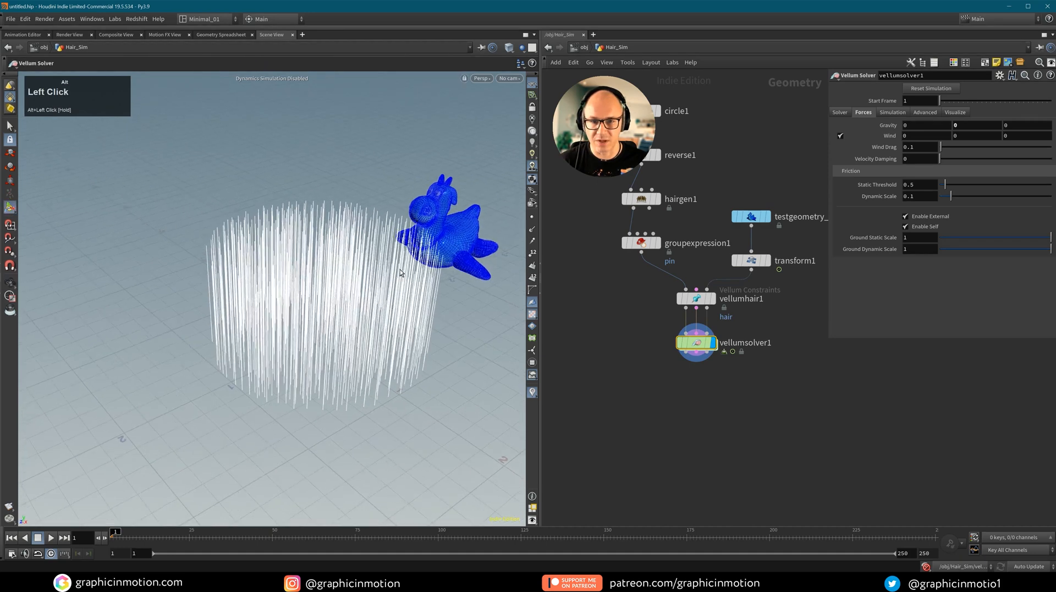
{"action": "middle_click_drag", "start_coordinate": [400, 269], "coordinate": [378, 285], "text": "alt"}
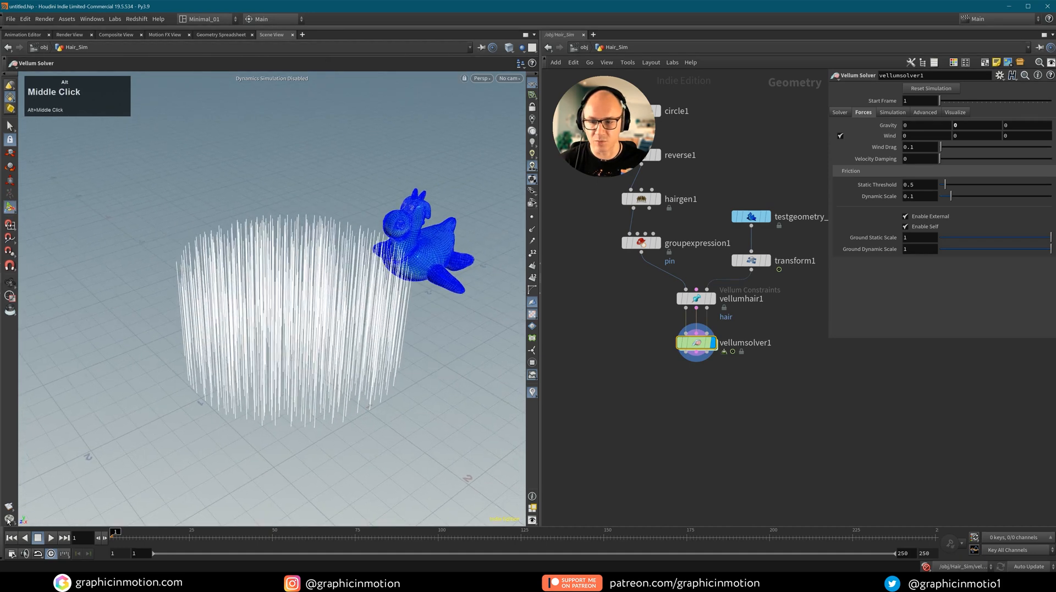
Play the scene to check the toy's pass through the hair, stop playback and return to the first frame.
{"action": "left_click", "coordinate": [50, 538]}
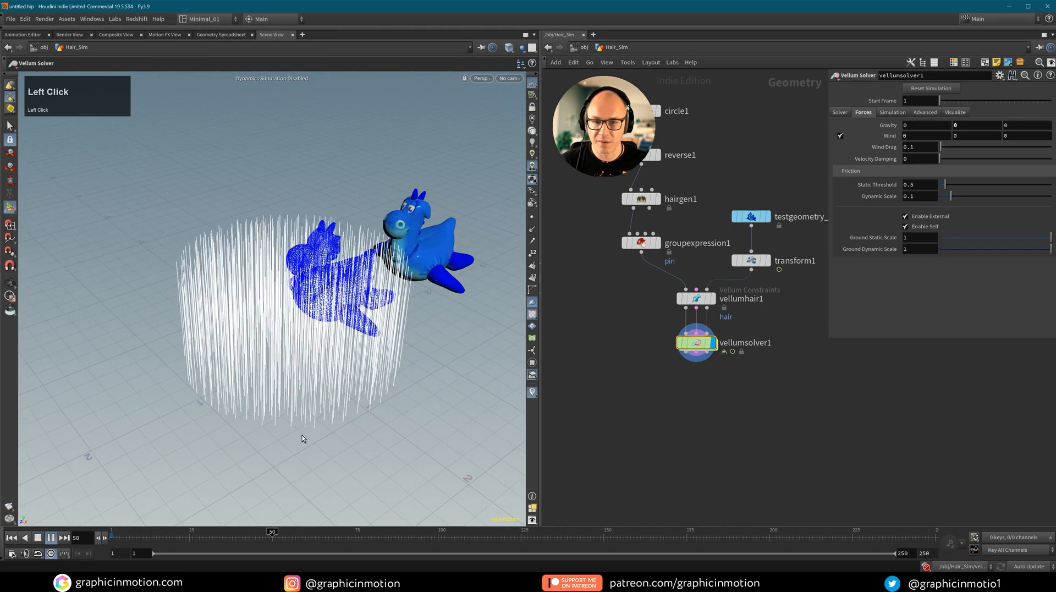
{"action": "left_click", "coordinate": [50, 538]}
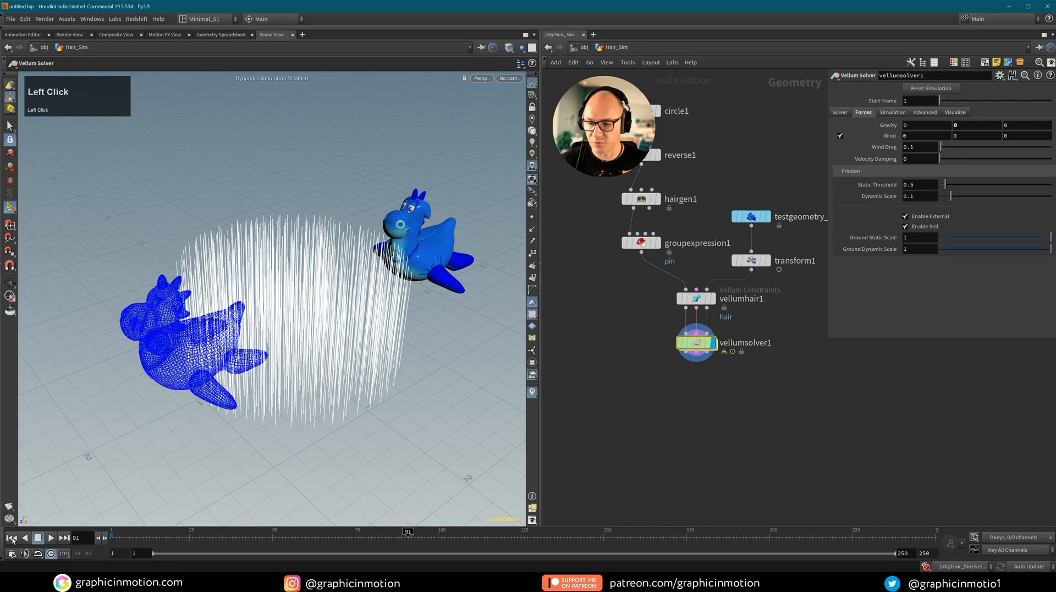
{"action": "left_click", "coordinate": [12, 538]}
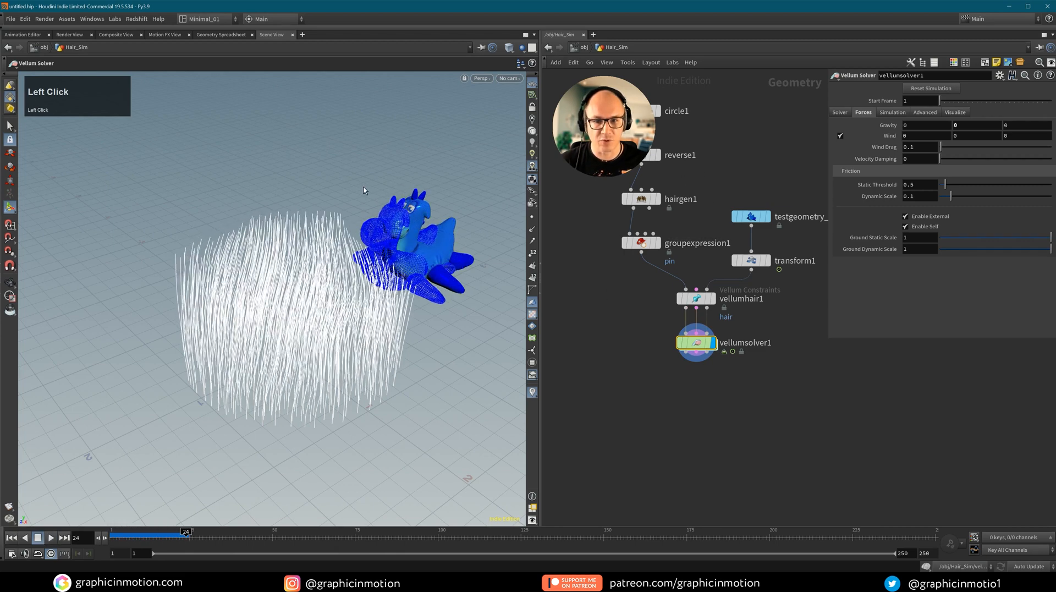
Reset the viewport to clear the leftover toy image and return to the first frame.
{"action": "left_click", "coordinate": [115, 20]}
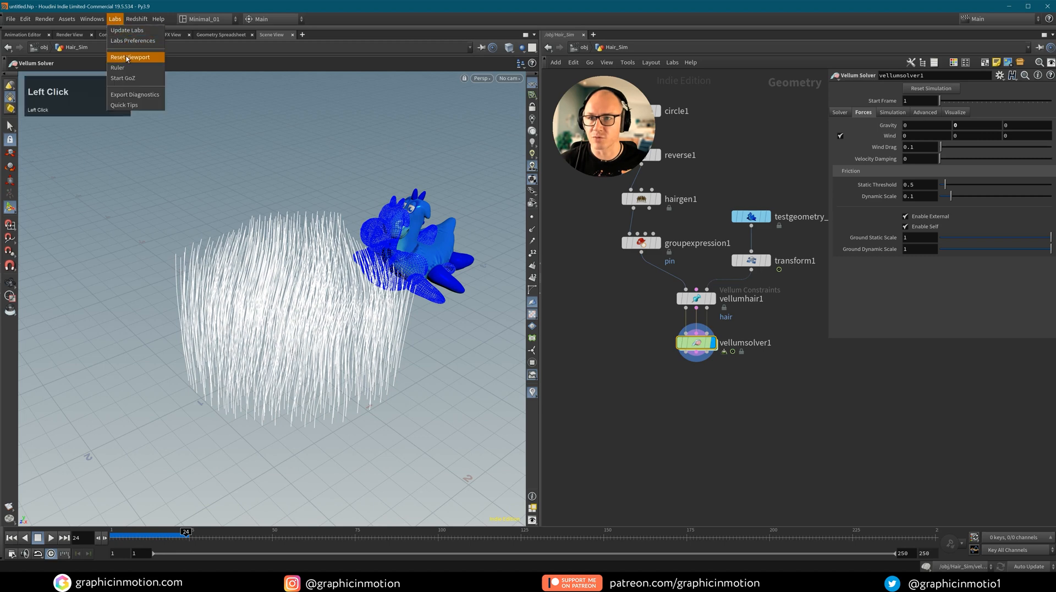
{"action": "left_click", "coordinate": [127, 57]}
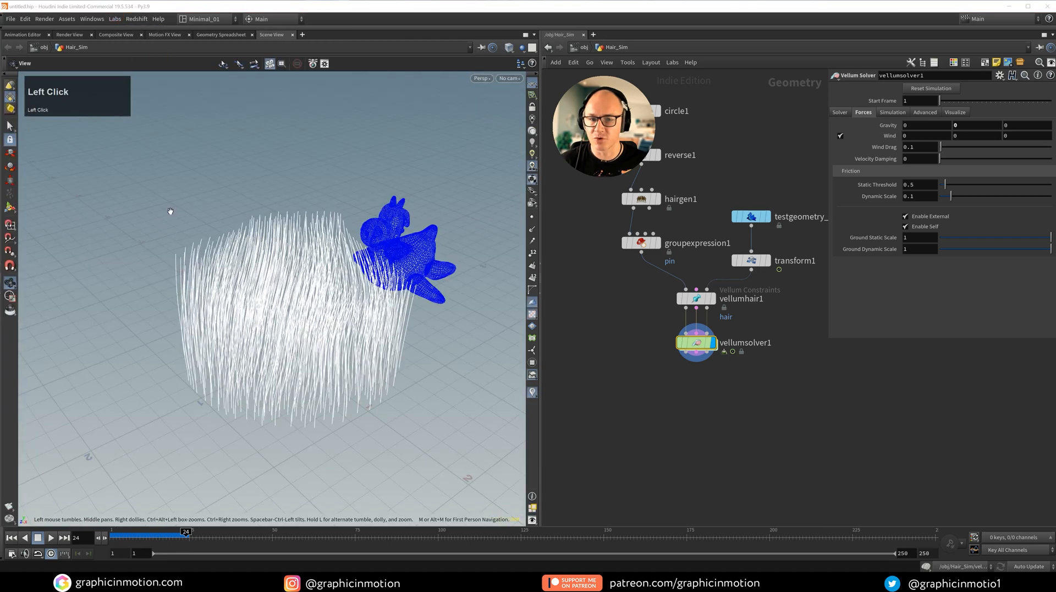
{"action": "left_click", "coordinate": [17, 538]}
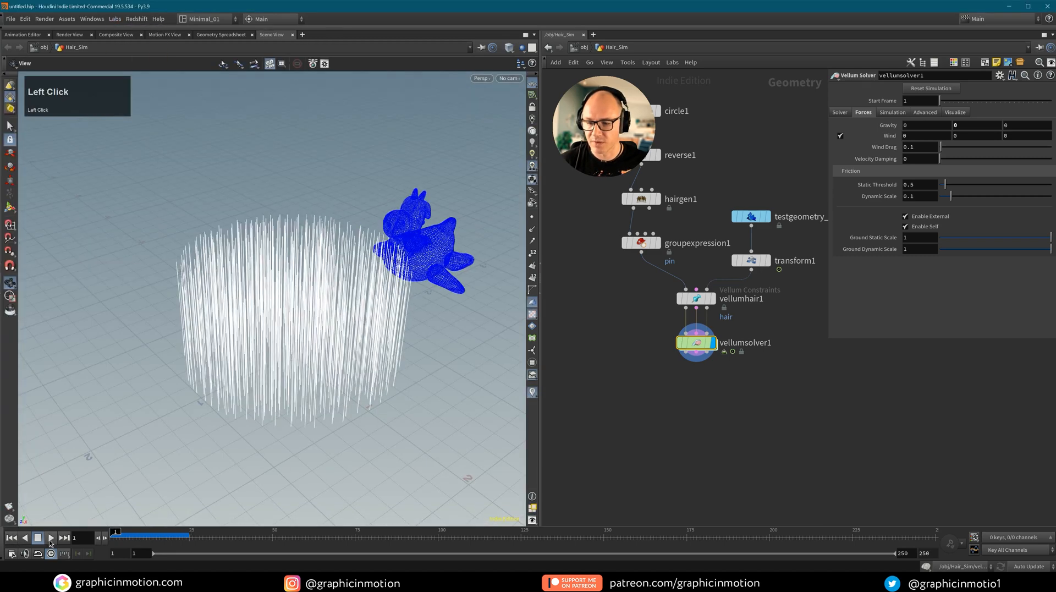
Play the hair simulation until the toy reaches the far side, stop, and examine up close how the strands collide with it.
{"action": "left_click", "coordinate": [50, 539]}
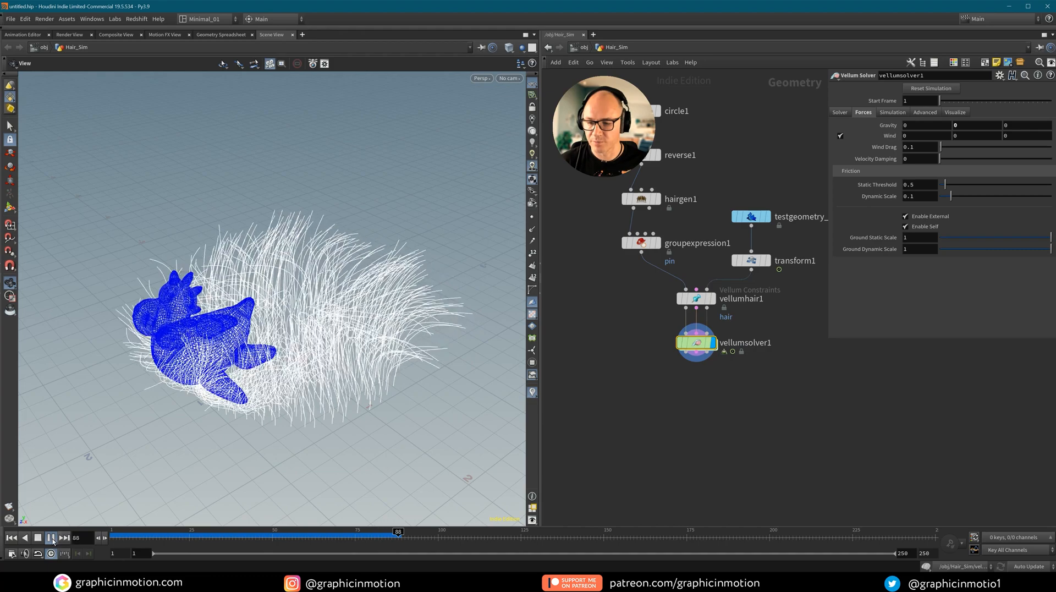
{"action": "left_click", "coordinate": [53, 541]}
{"action": "left_click_drag", "start_coordinate": [180, 397], "coordinate": [166, 400], "text": "alt"}
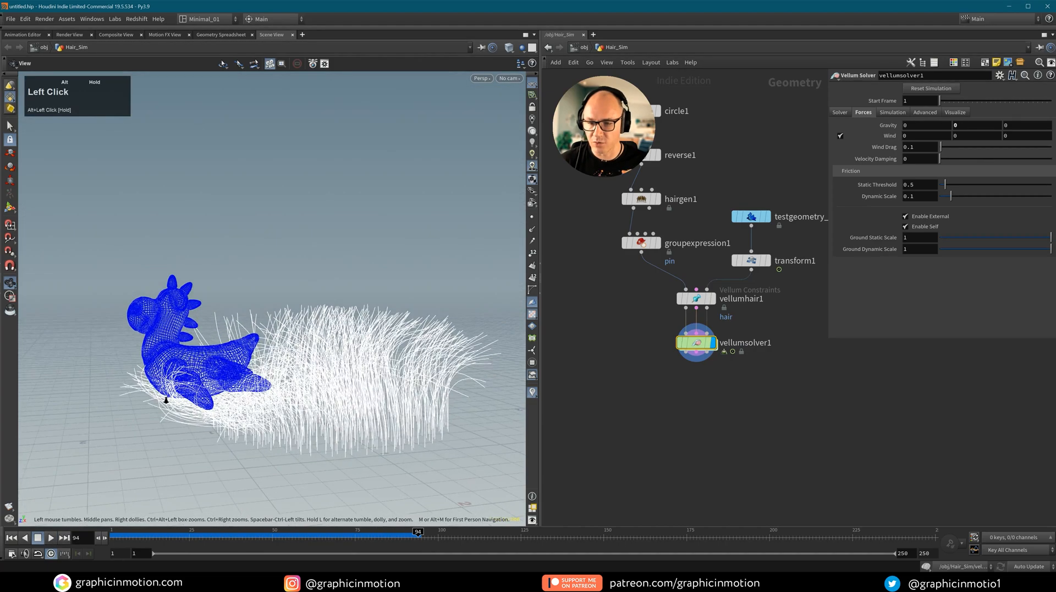
{"action": "right_click_drag", "start_coordinate": [166, 400], "coordinate": [198, 358], "text": "alt"}
{"action": "middle_click_drag", "start_coordinate": [198, 358], "coordinate": [237, 318], "text": "alt"}
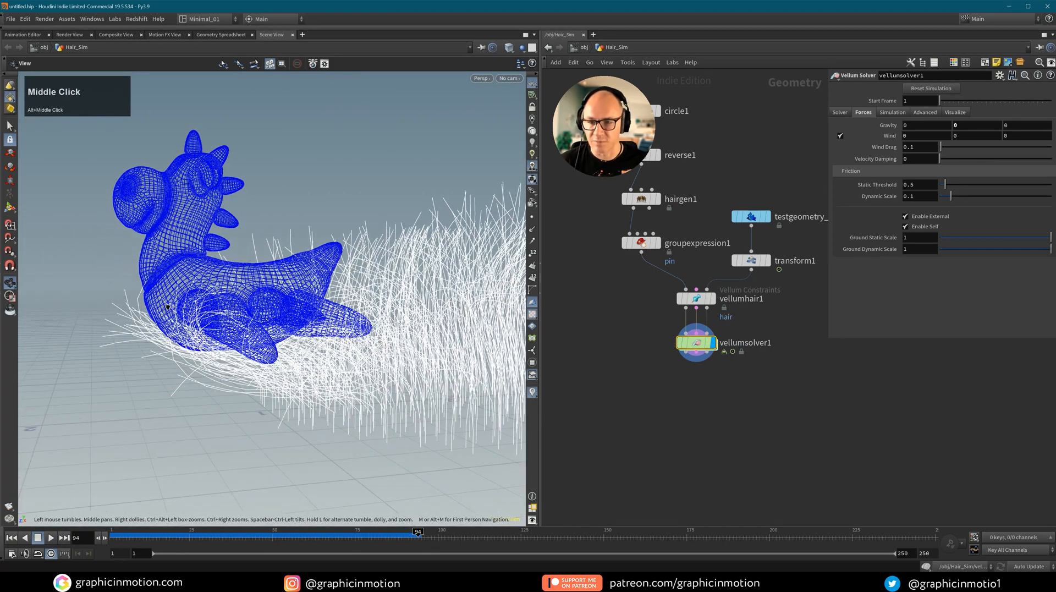
{"action": "left_click_drag", "start_coordinate": [168, 307], "coordinate": [305, 290], "text": "alt"}
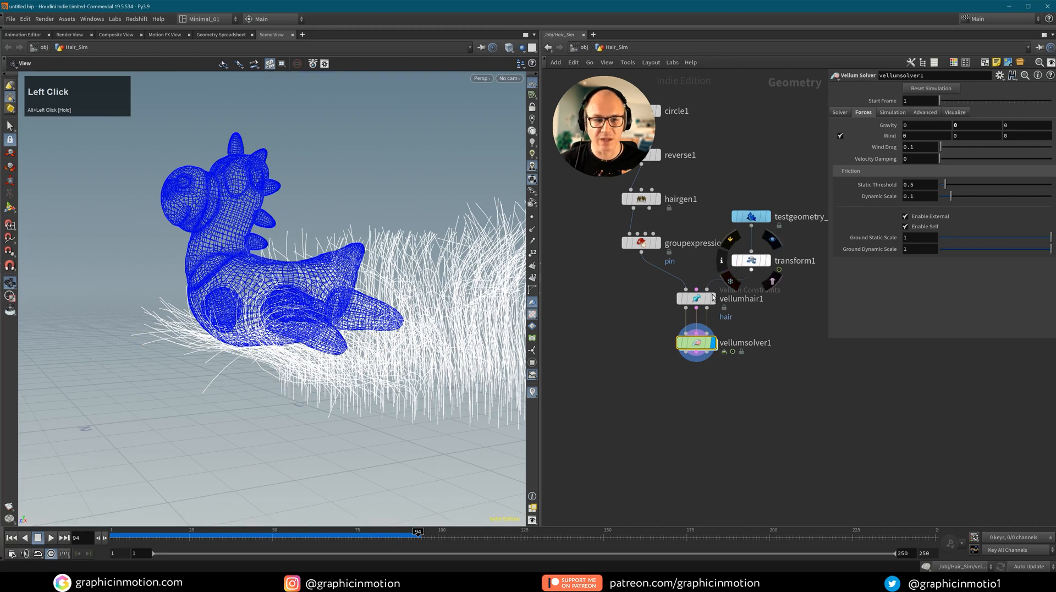
Add a Sweep node below the Vellum Solver, fed by the solver's geometry output.
{"action": "left_click", "coordinate": [709, 298]}
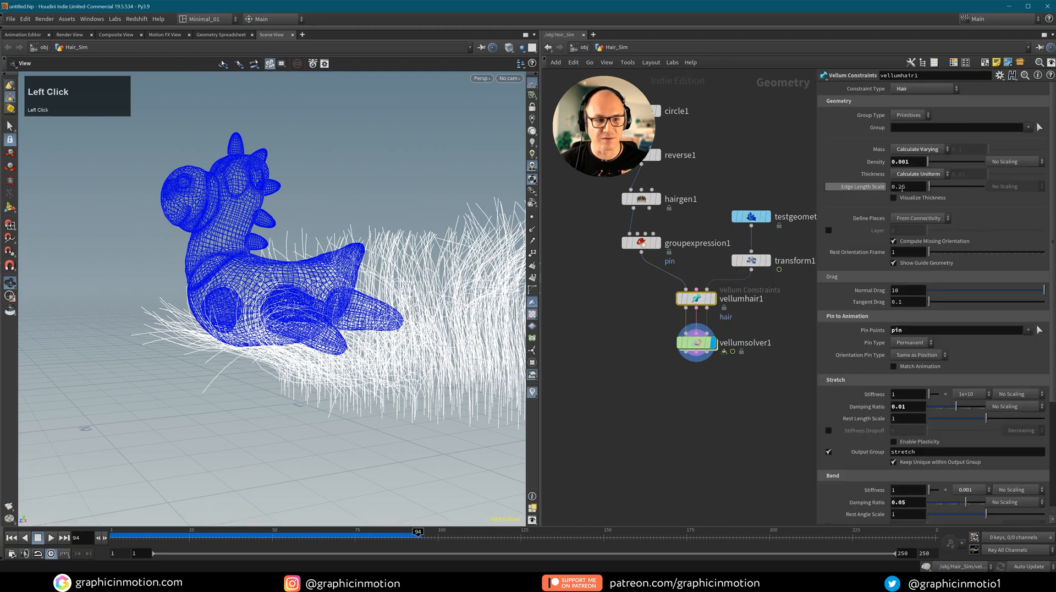
{"action": "left_click", "coordinate": [698, 344]}
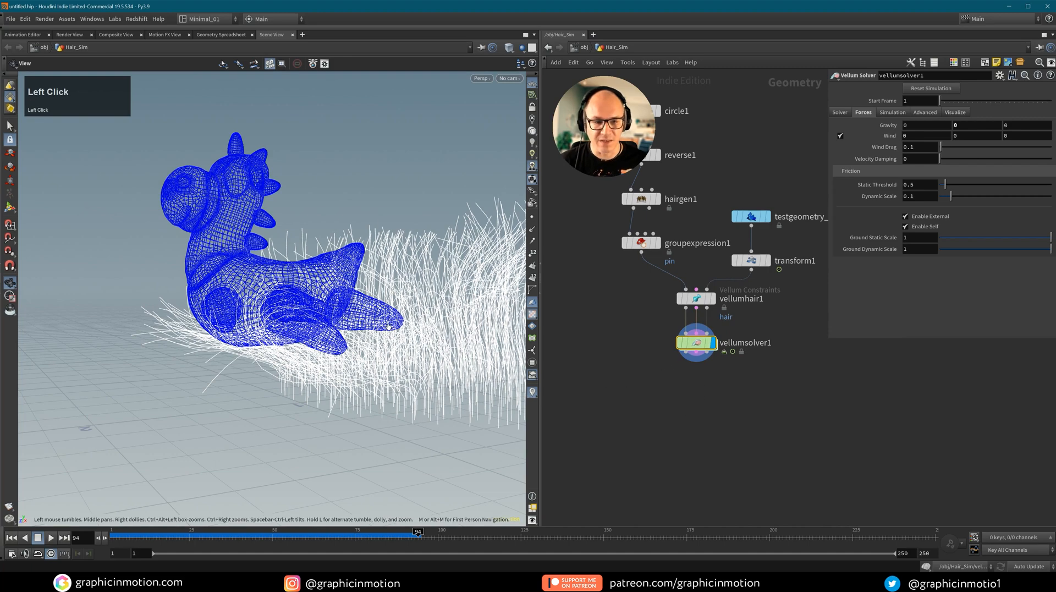
{"action": "right_click_drag", "start_coordinate": [445, 302], "coordinate": [448, 299], "text": "alt"}
{"action": "middle_click_drag", "start_coordinate": [448, 300], "coordinate": [419, 263], "text": "alt"}
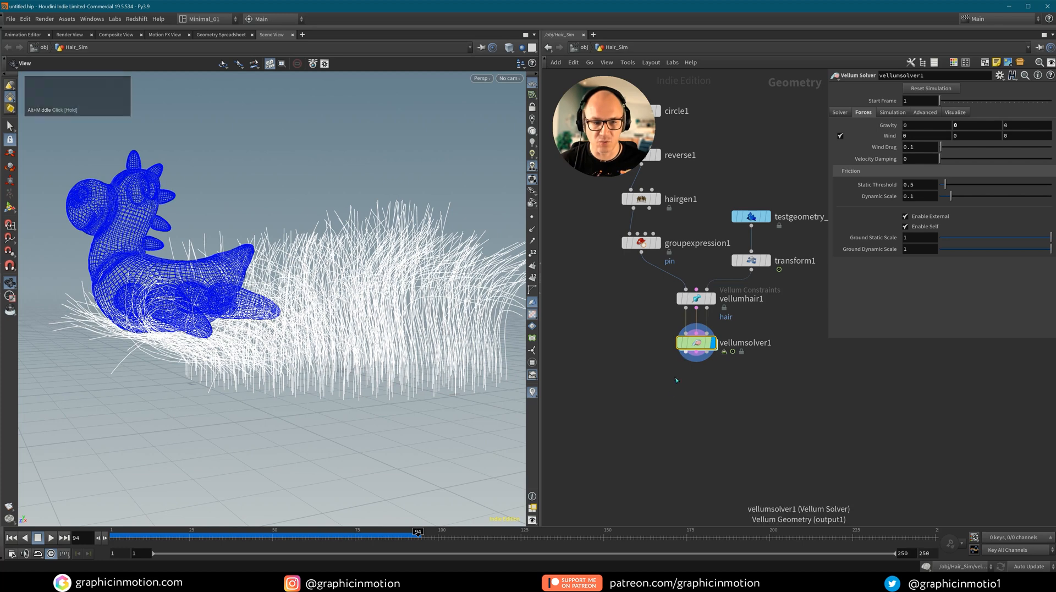
{"action": "left_click", "coordinate": [664, 405]}
{"action": "key", "text": "Tab"}
{"action": "type", "text": "sweep"}
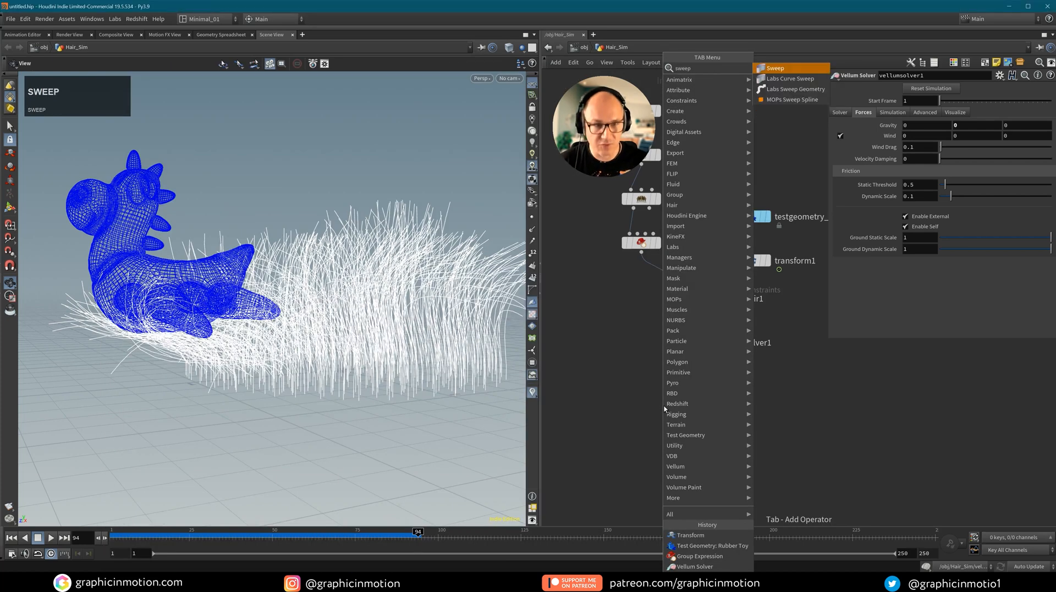
{"action": "key", "text": "Return"}
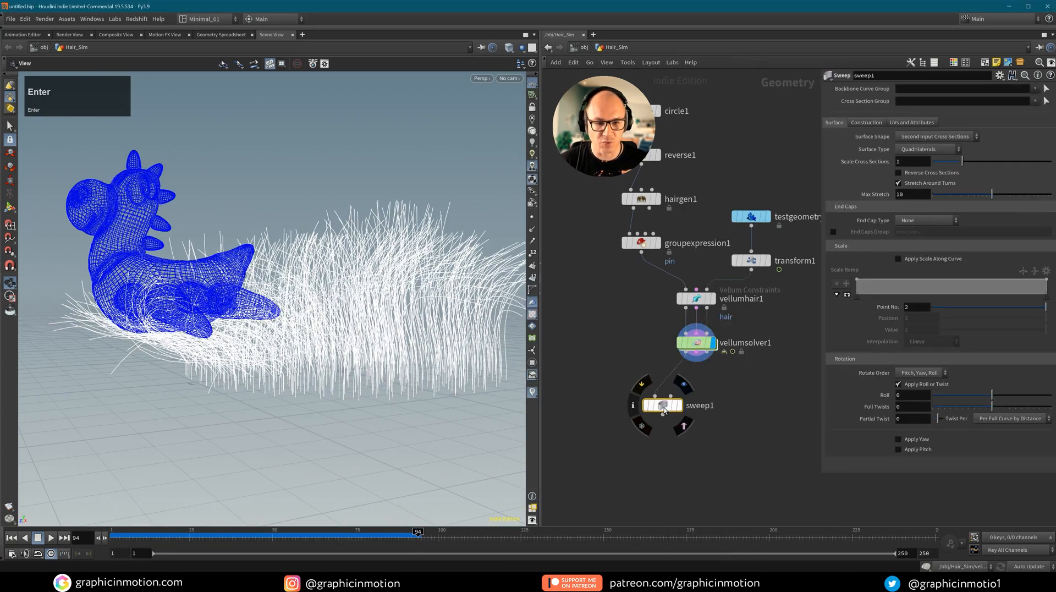
{"action": "left_click_drag", "start_coordinate": [681, 405], "coordinate": [676, 417]}
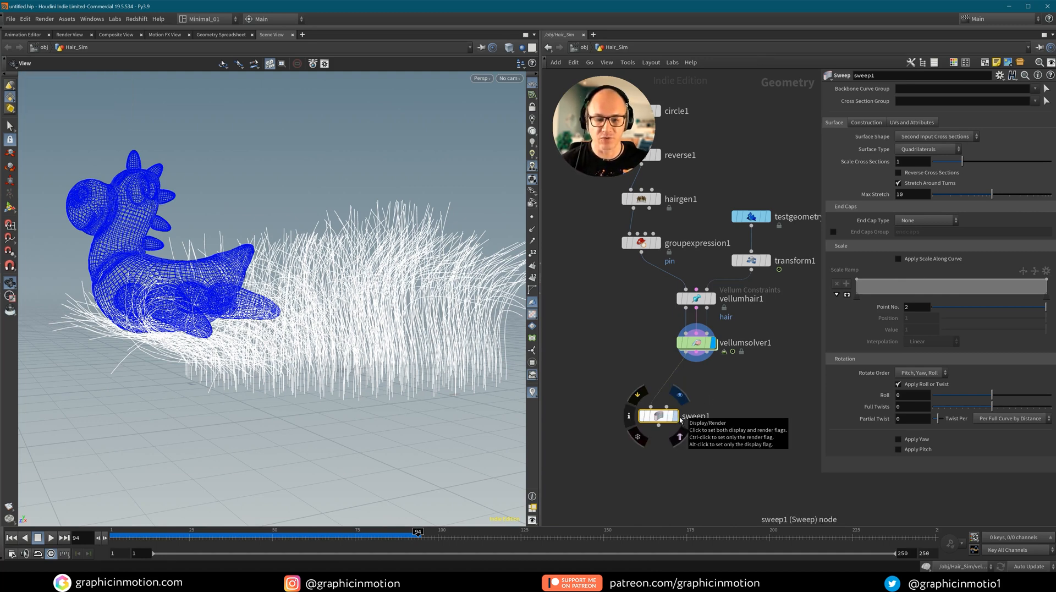
Add a PolyWire node beside the Sweep node, leaving it unconnected.
{"action": "left_click", "coordinate": [722, 398]}
{"action": "key", "text": "Tab"}
{"action": "type", "text": "poly wir"}
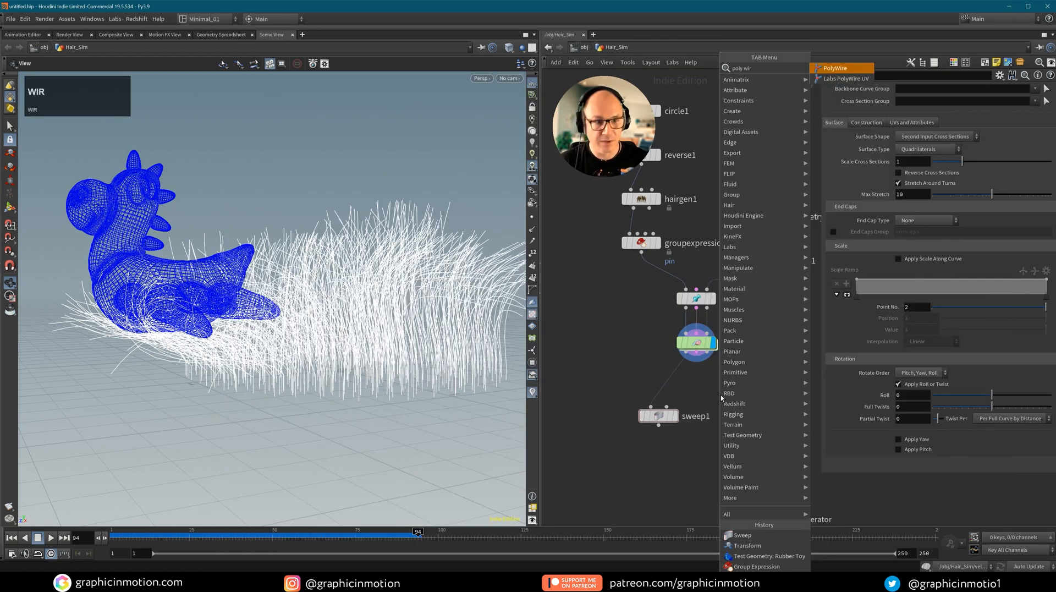
{"action": "key", "text": "Return"}
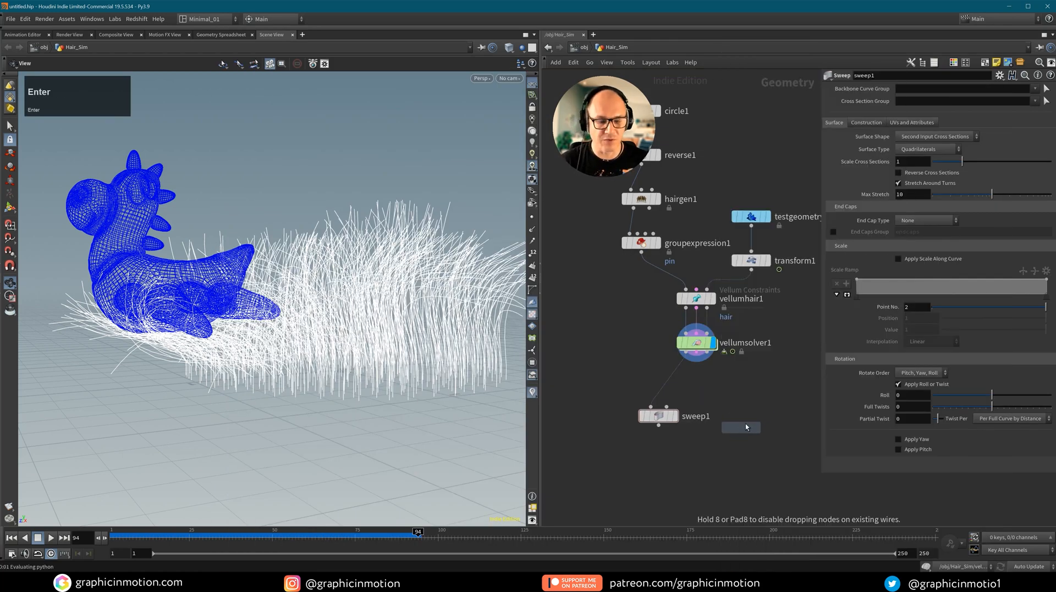
{"action": "left_click", "coordinate": [745, 424]}
Display the Sweep result and set its surface shape to Round Tube with a radius of 1.
{"action": "left_click_drag", "start_coordinate": [657, 423], "coordinate": [651, 419]}
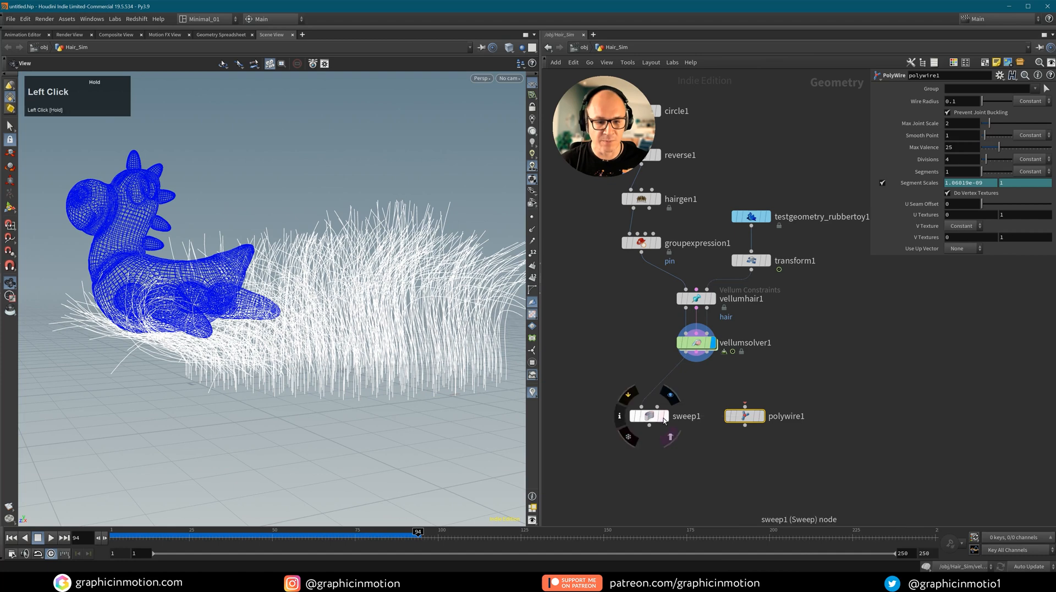
{"action": "left_click", "coordinate": [652, 420]}
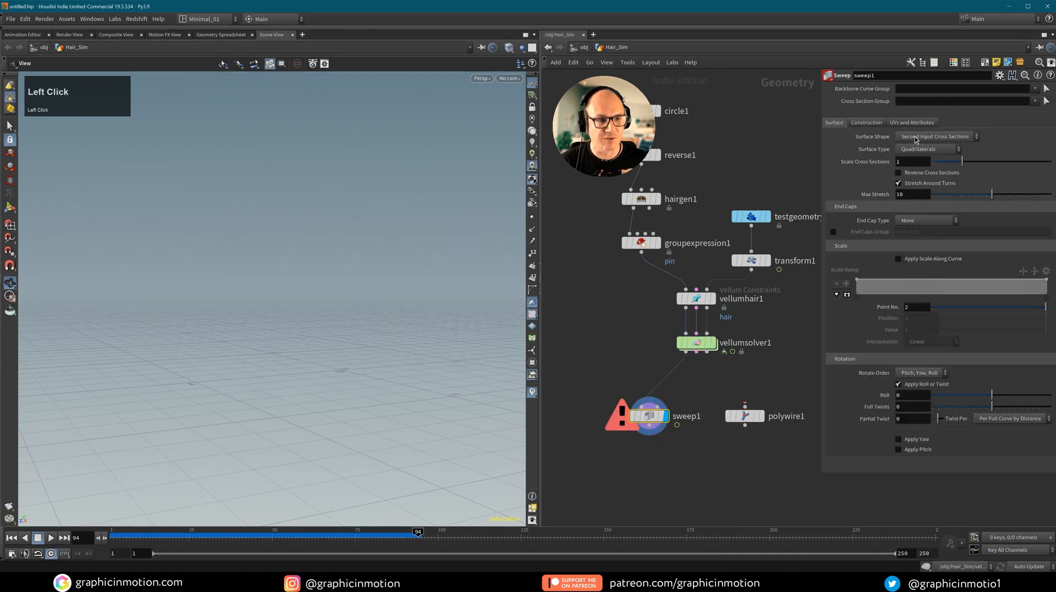
{"action": "left_click", "coordinate": [916, 137]}
{"action": "left_click", "coordinate": [920, 159]}
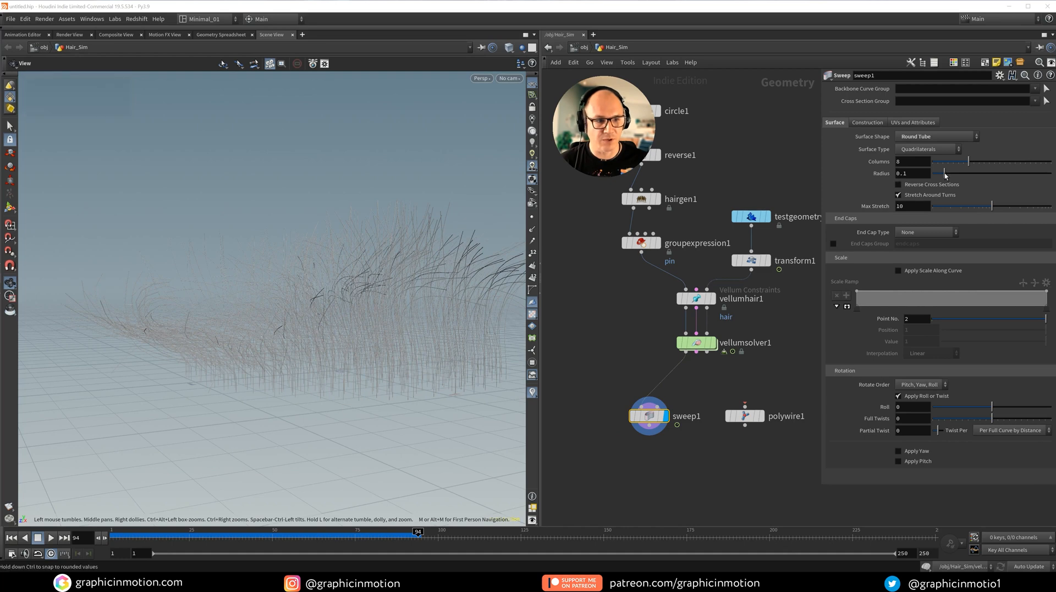
{"action": "left_click_drag", "start_coordinate": [945, 172], "coordinate": [1049, 173]}
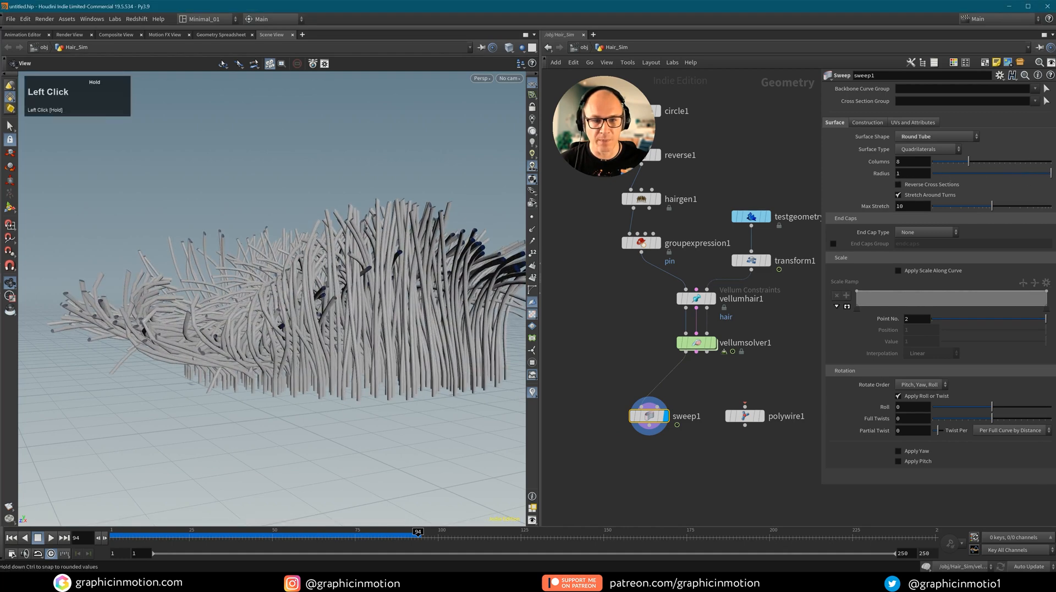
Try an Edge Length Scale of 0.1 on the Vellum hair constraint, replay the simulation, and restore the value to 0.25.
{"action": "left_click", "coordinate": [706, 302]}
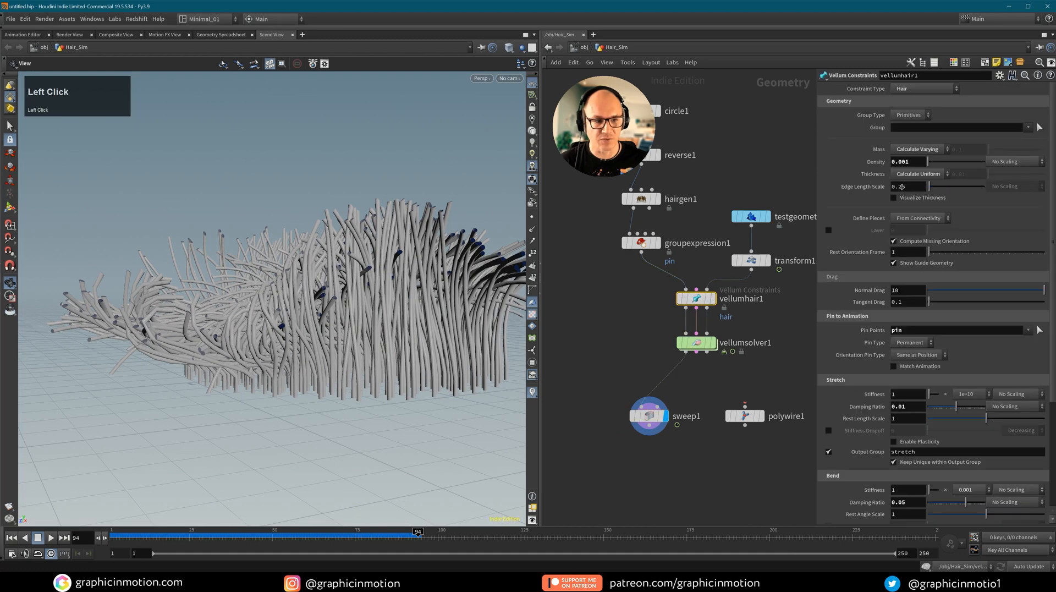
{"action": "left_click_drag", "start_coordinate": [902, 186], "coordinate": [925, 197]}
{"action": "left_click", "coordinate": [728, 481]}
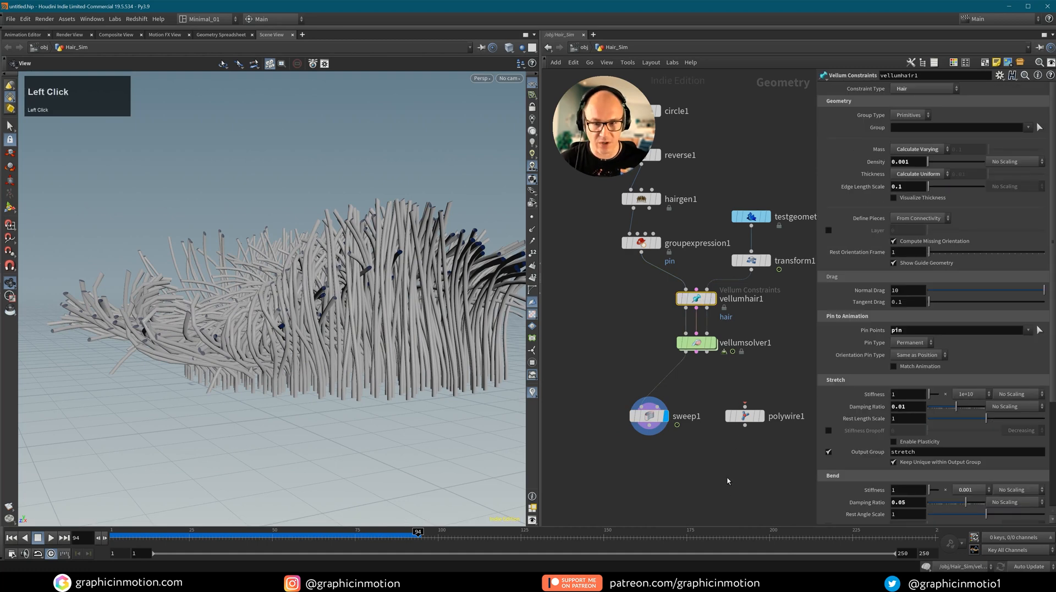
{"action": "left_click", "coordinate": [53, 538]}
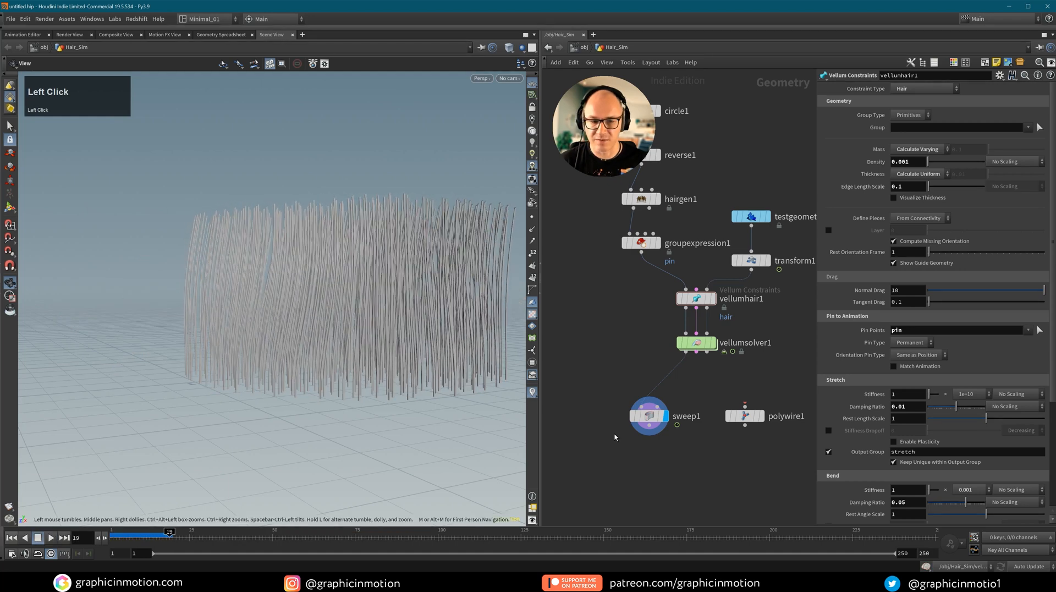
{"action": "mouse_move", "coordinate": [652, 421]}
{"action": "left_click_drag", "start_coordinate": [424, 251], "coordinate": [406, 217], "text": "alt"}
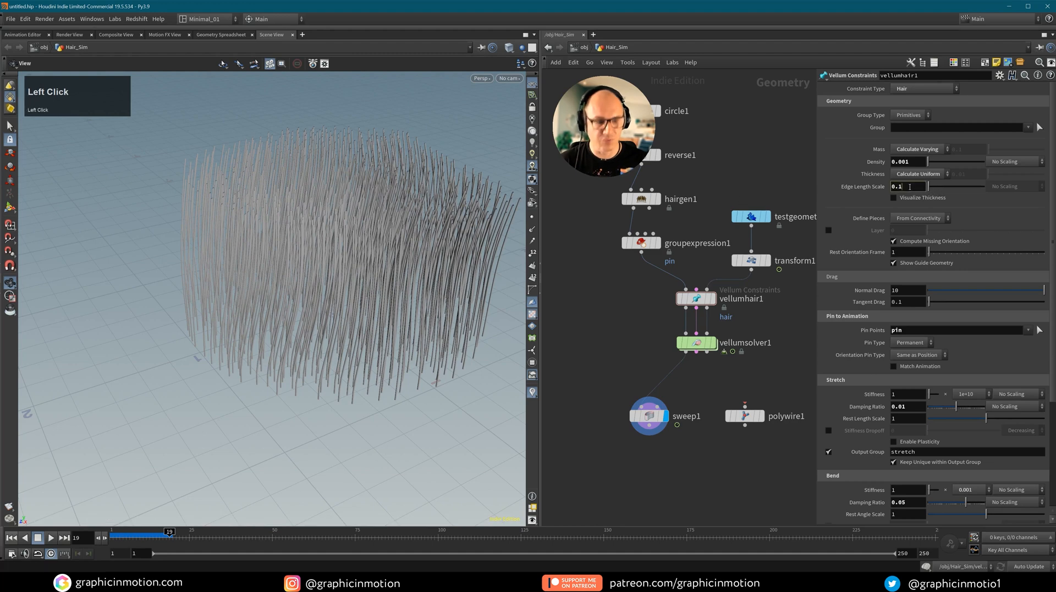
{"action": "left_click", "coordinate": [775, 368]}
Replay the swept hair simulation from the first frame and examine up close how the thick strands bend and collide.
{"action": "left_click", "coordinate": [11, 537]}
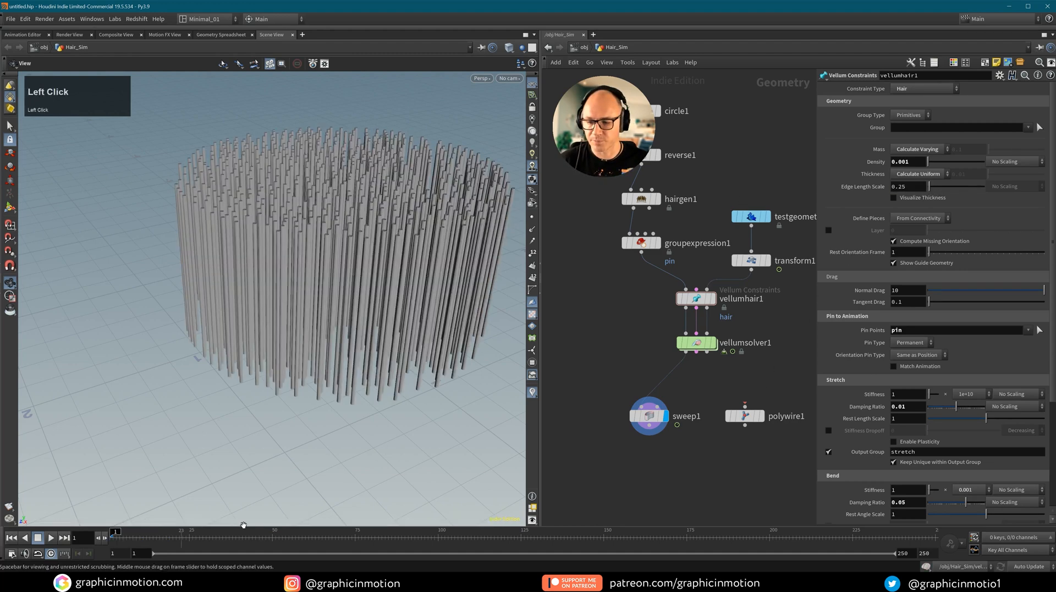
{"action": "left_click", "coordinate": [50, 537]}
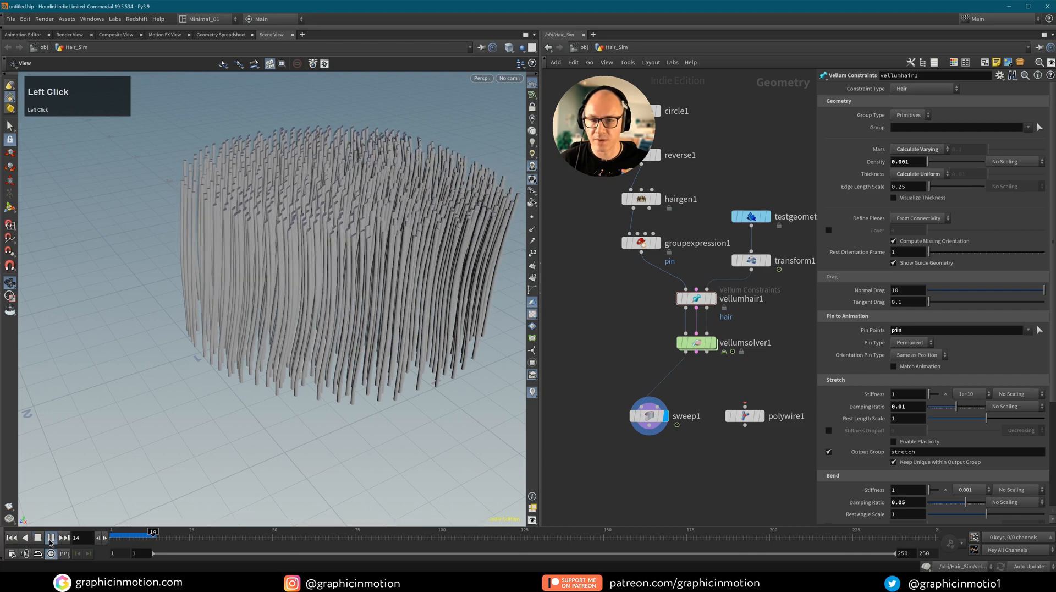
{"action": "left_click", "coordinate": [50, 540]}
{"action": "right_click_drag", "start_coordinate": [333, 212], "coordinate": [379, 250], "text": "alt"}
{"action": "middle_click_drag", "start_coordinate": [379, 251], "coordinate": [369, 300], "text": "alt"}
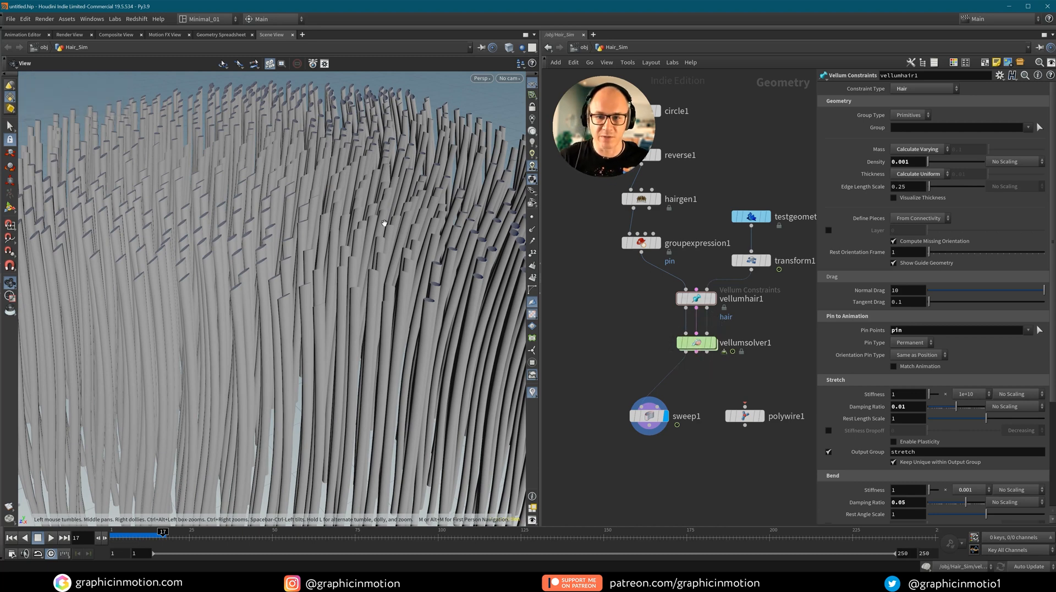
{"action": "left_click_drag", "start_coordinate": [288, 194], "coordinate": [257, 179], "text": "alt"}
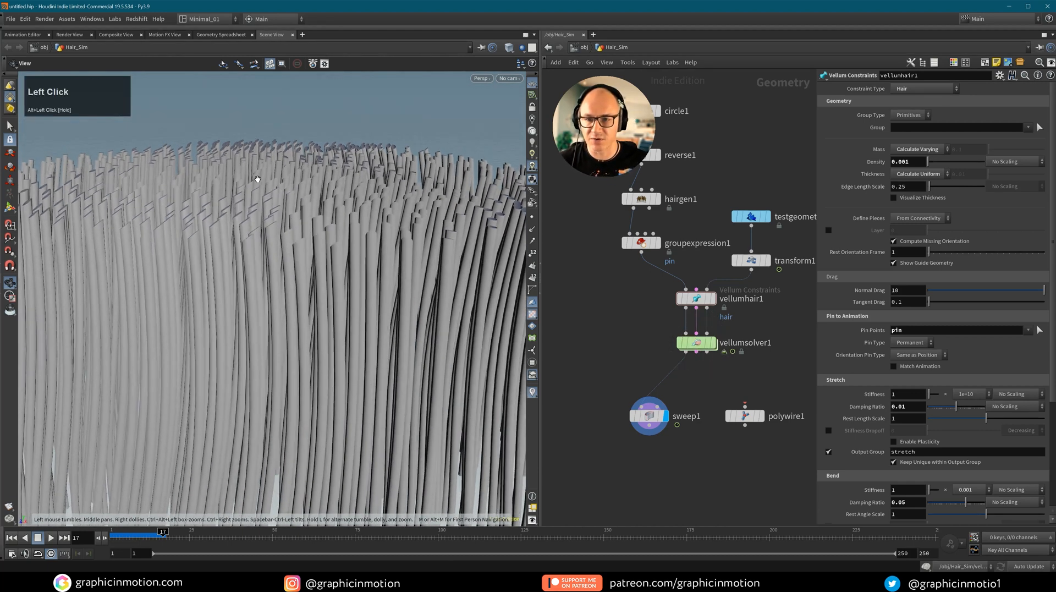
{"action": "left_click", "coordinate": [13, 541]}
{"action": "left_click", "coordinate": [50, 537]}
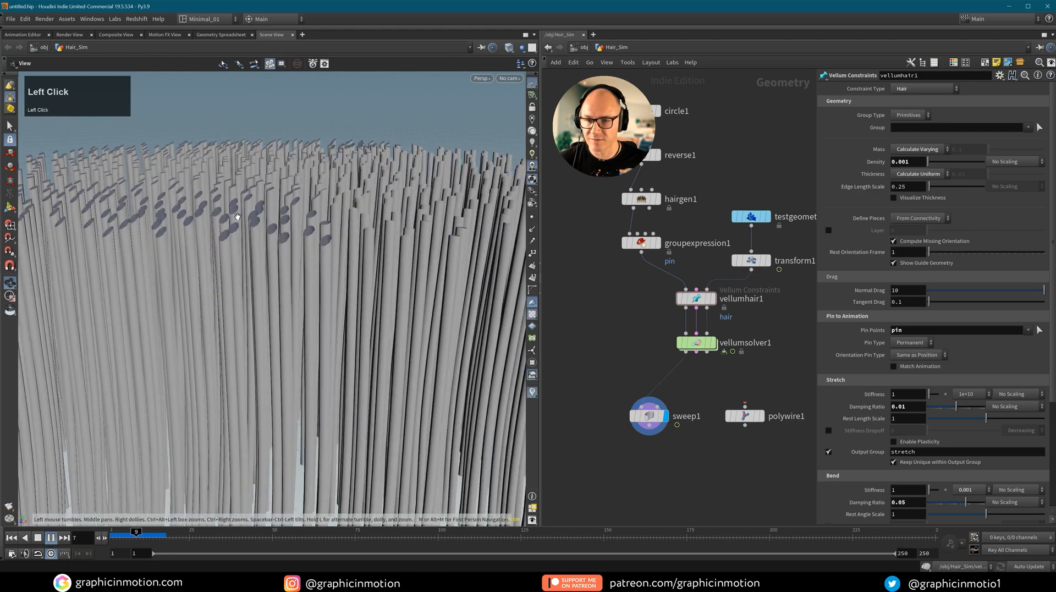
{"action": "left_click", "coordinate": [51, 537]}
{"action": "left_click", "coordinate": [14, 539]}
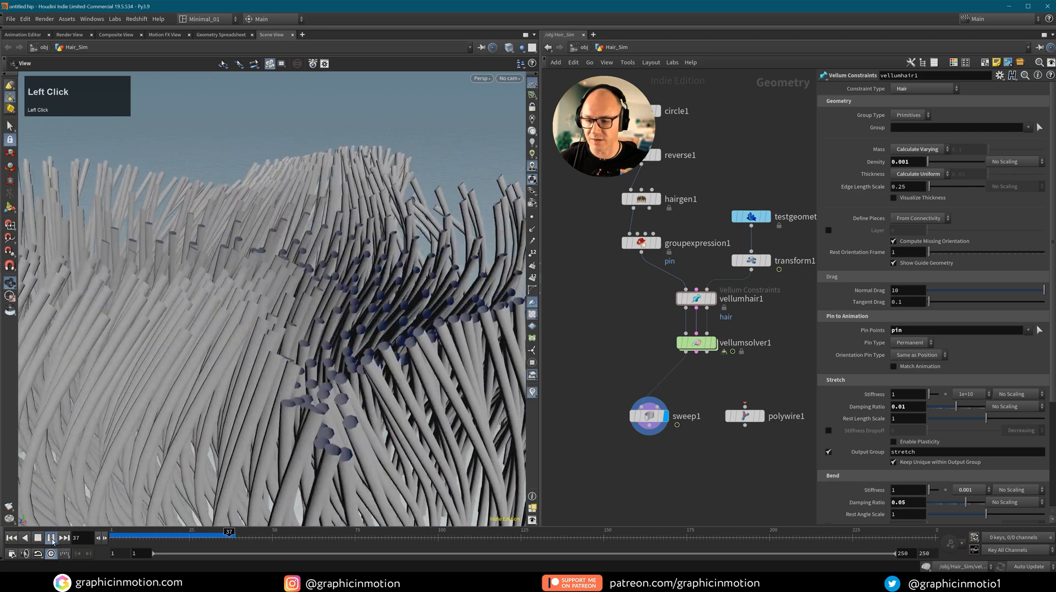
{"action": "left_click", "coordinate": [63, 537]}
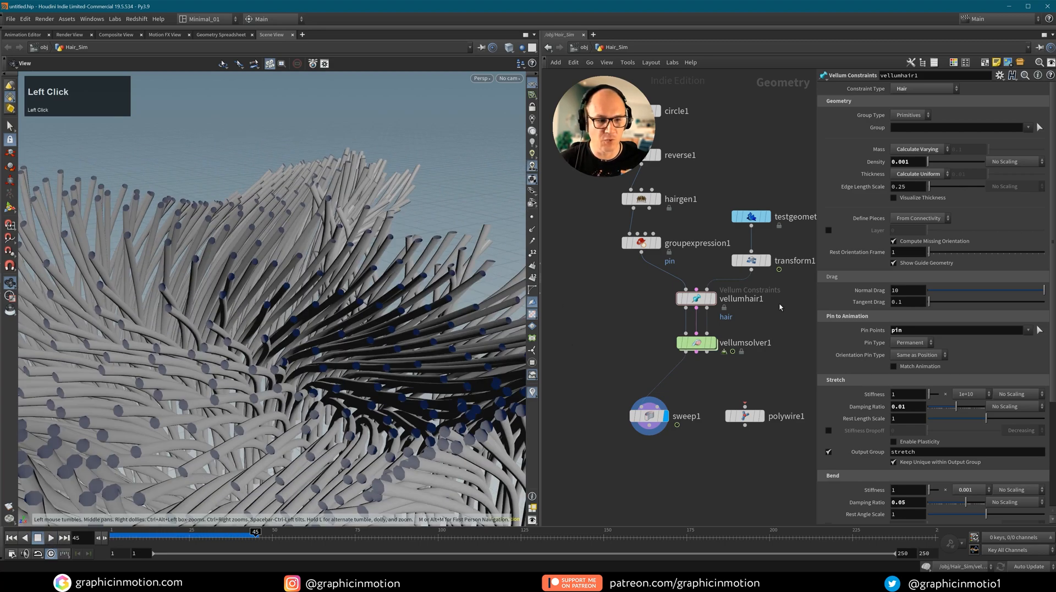
Set the Sweep's end cap type to Grid and replay the simulation from the first frame to check the capped tubes.
{"action": "left_click", "coordinate": [649, 417]}
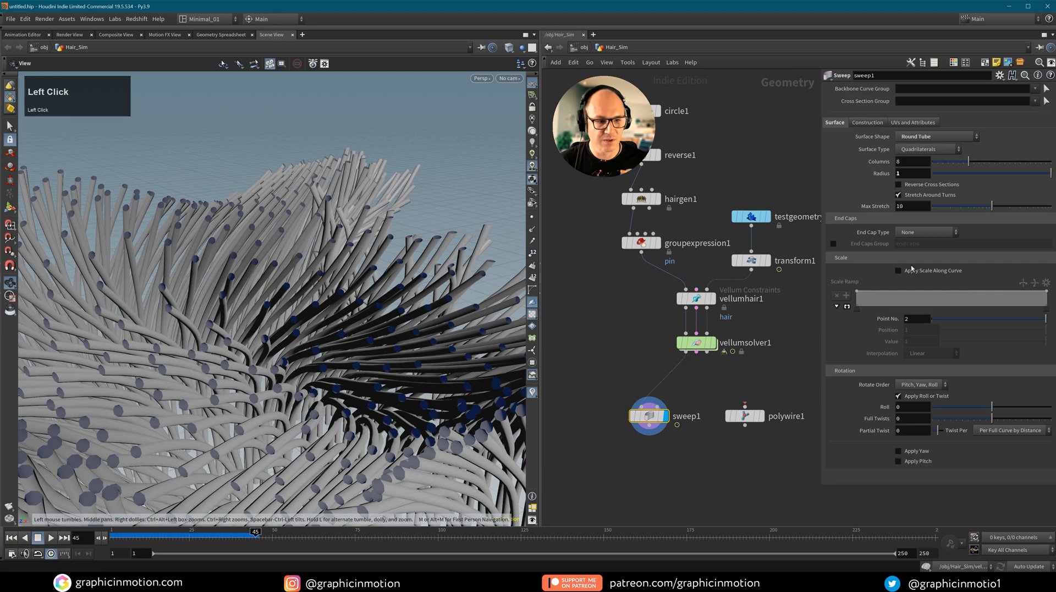
{"action": "left_click", "coordinate": [927, 231]}
{"action": "left_click", "coordinate": [924, 260]}
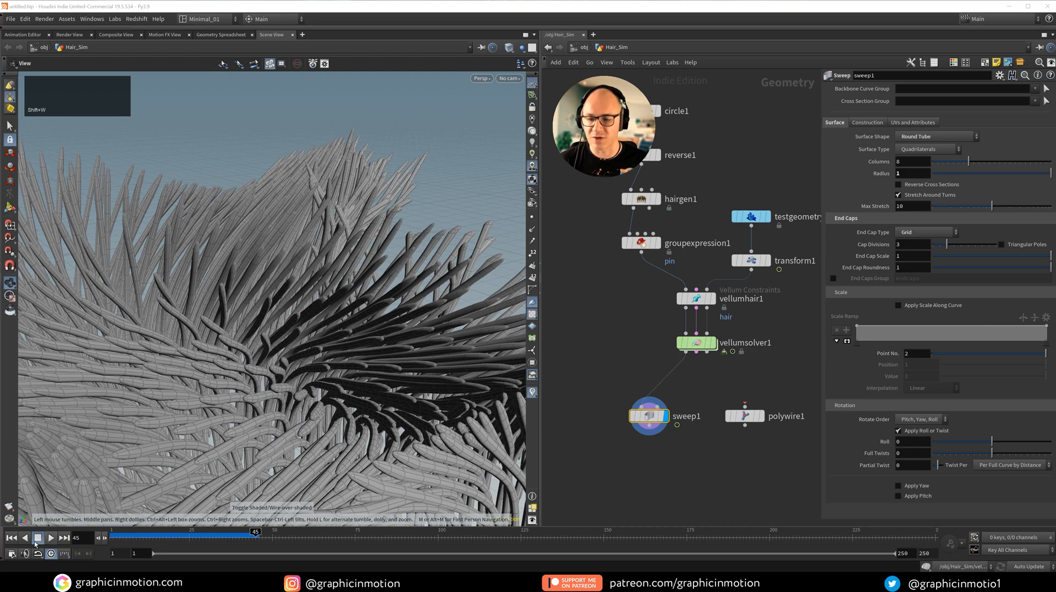
{"action": "left_click", "coordinate": [11, 537]}
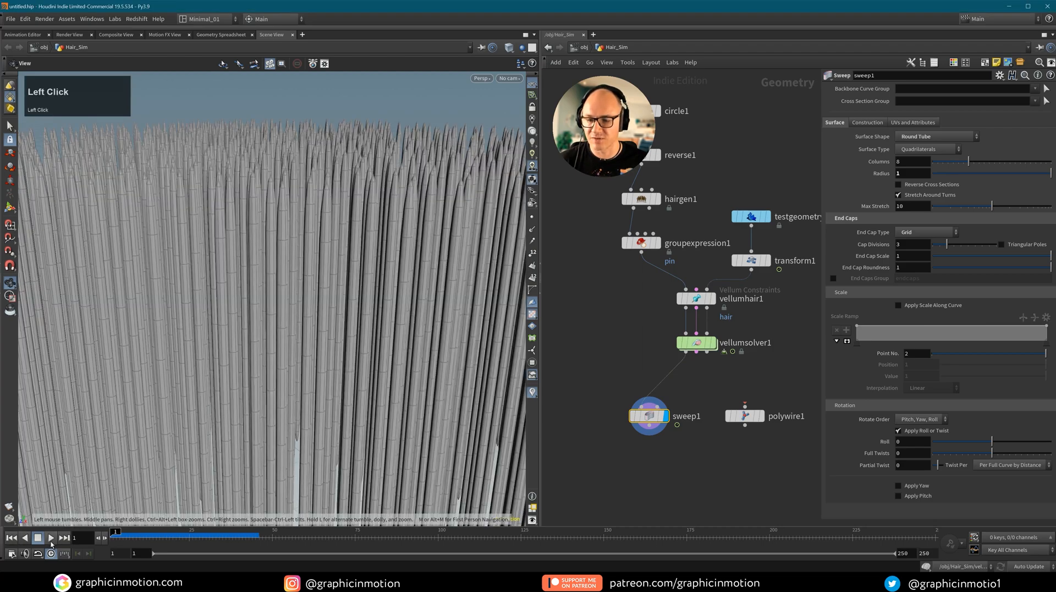
{"action": "left_click", "coordinate": [50, 537]}
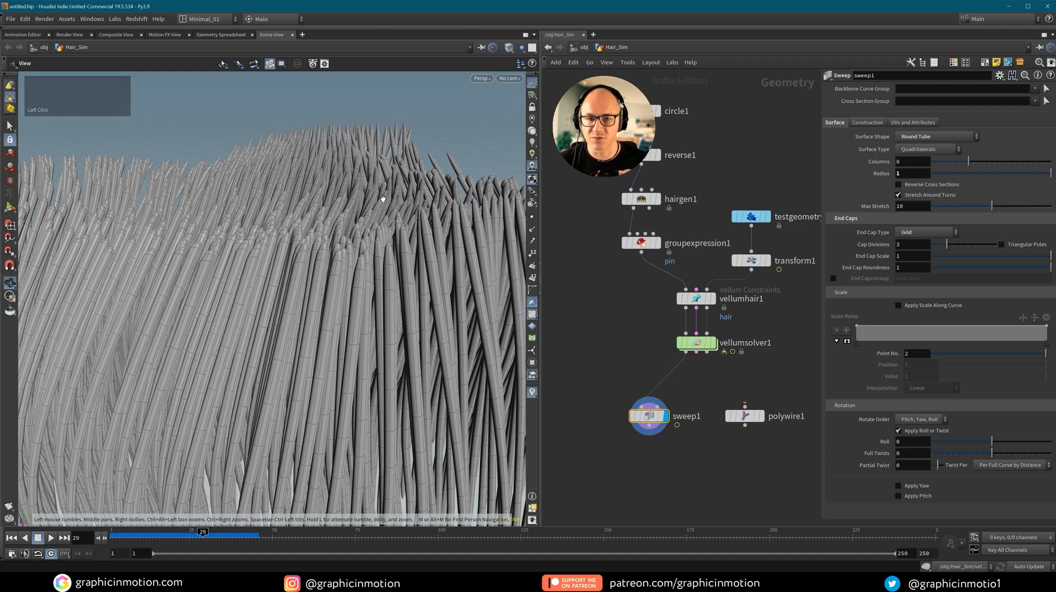
{"action": "left_click", "coordinate": [355, 208]}
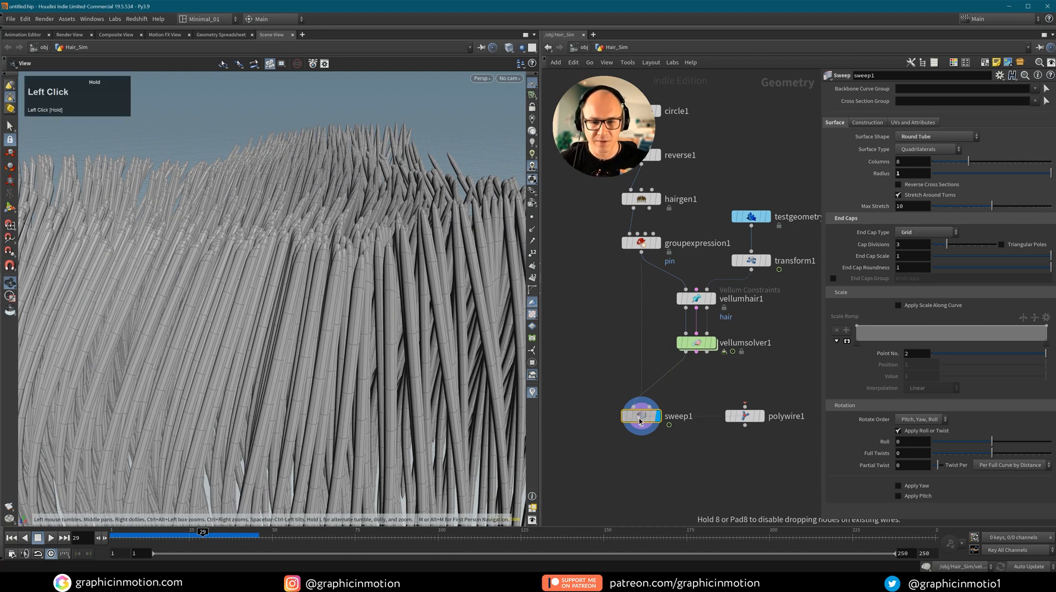
Inspect the attributes on the Vellum Solver's output and insert a Clean node between the solver and the Sweep.
{"action": "left_click", "coordinate": [694, 343]}
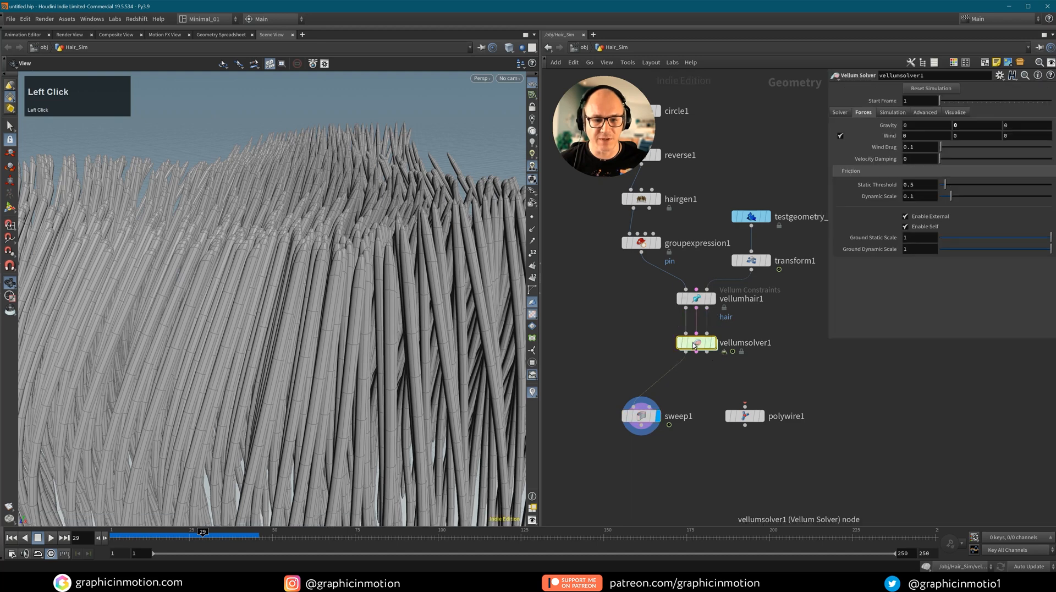
{"action": "middle_click", "coordinate": [694, 345]}
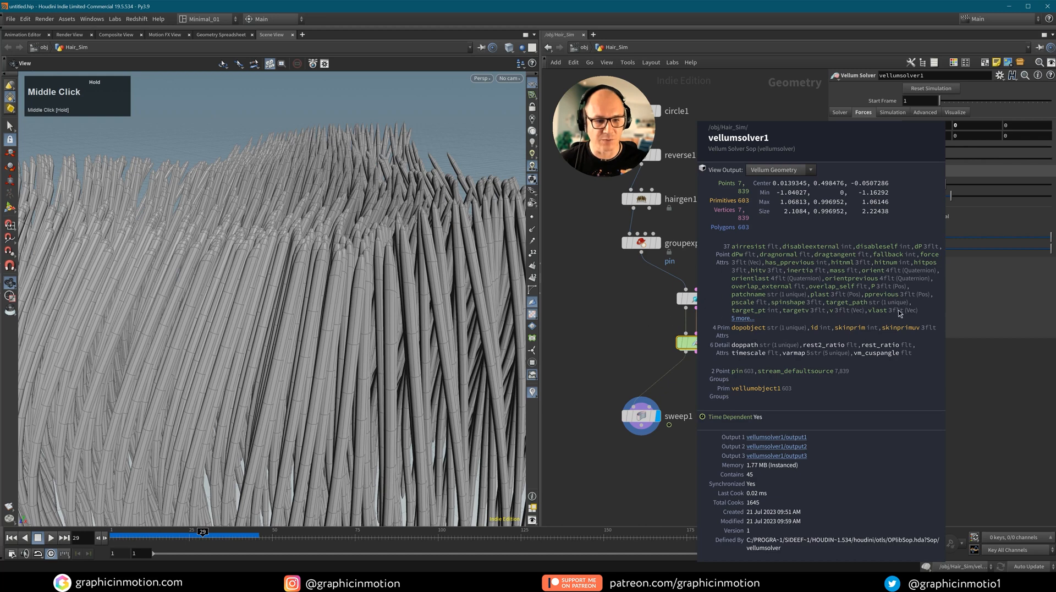
{"action": "left_click_drag", "start_coordinate": [640, 434], "coordinate": [624, 447]}
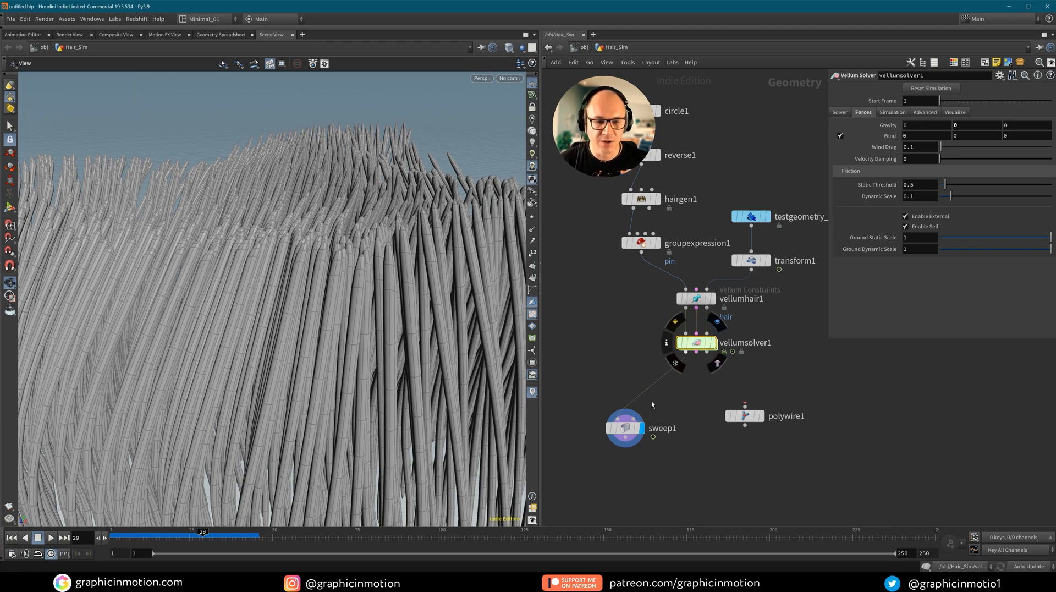
{"action": "left_click", "coordinate": [669, 398]}
{"action": "key", "text": "Tab"}
{"action": "type", "text": "clean"}
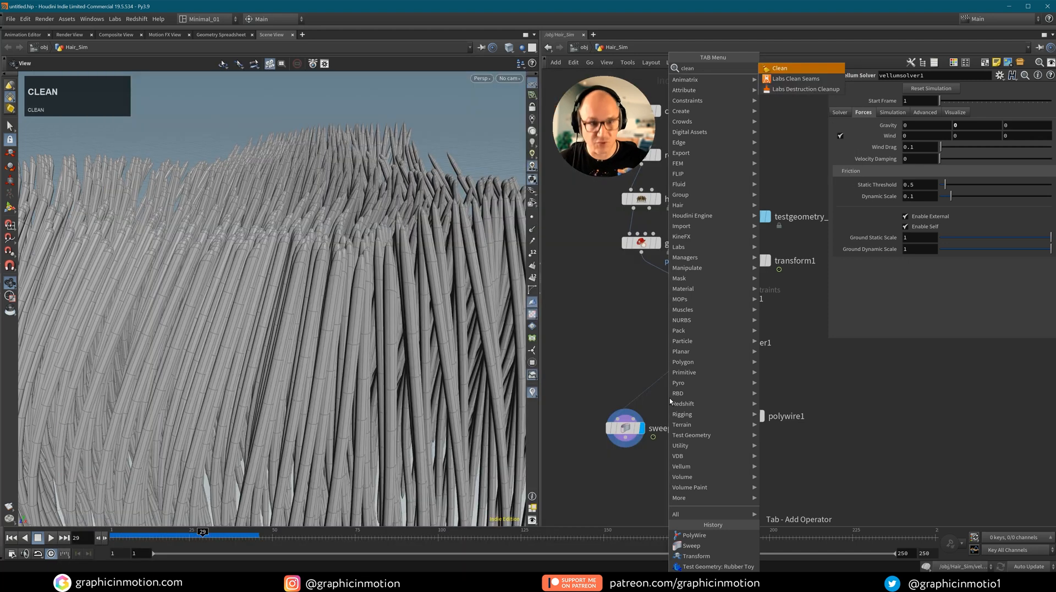
{"action": "key", "text": "Return"}
{"action": "left_click", "coordinate": [644, 387]}
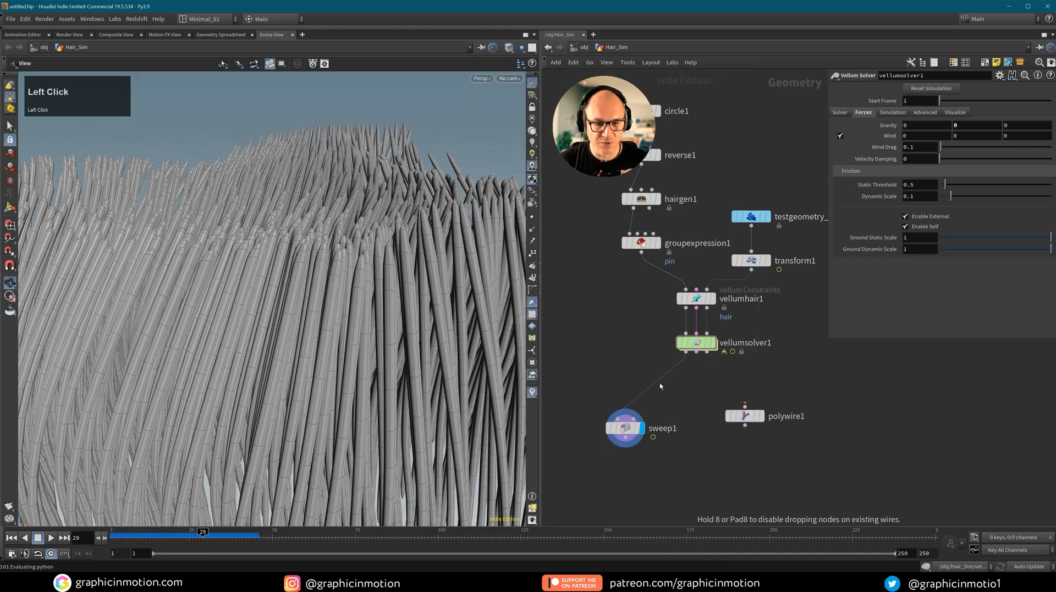
{"action": "left_click_drag", "start_coordinate": [644, 389], "coordinate": [613, 391]}
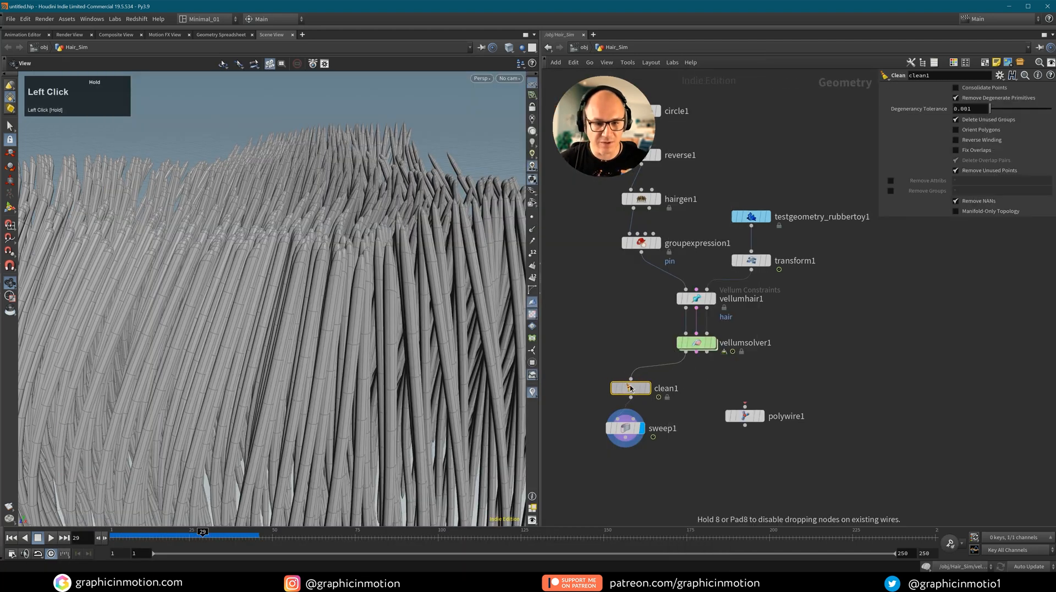
Enable Remove Attribs on the Clean node and set its pattern to "* ^pscale" so every attribute except pscale is removed.
{"action": "left_click", "coordinate": [890, 181]}
{"action": "left_click", "coordinate": [971, 181]}
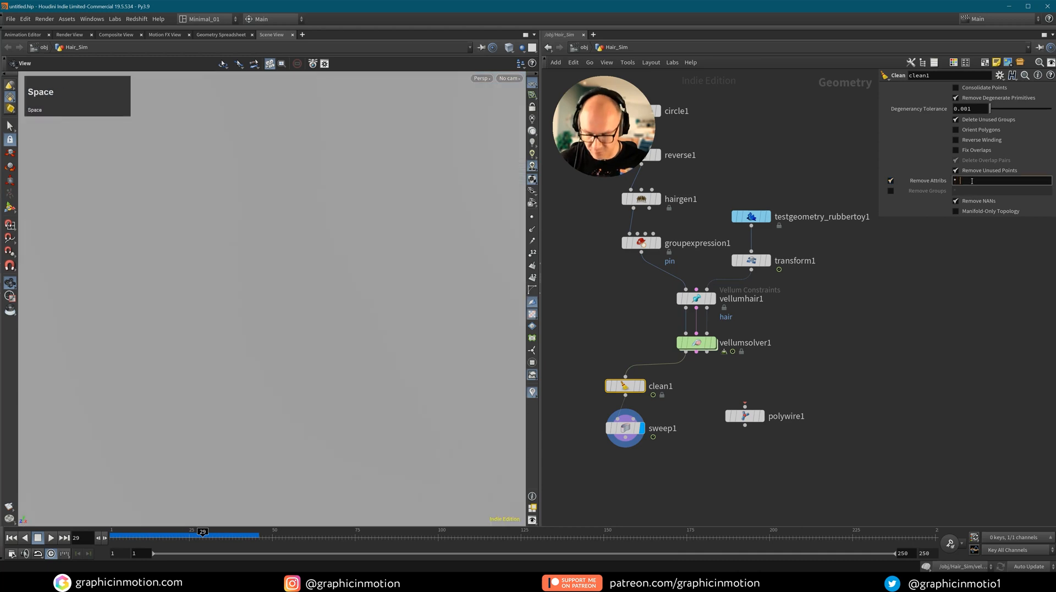
{"action": "type", "text": "^pscale"}
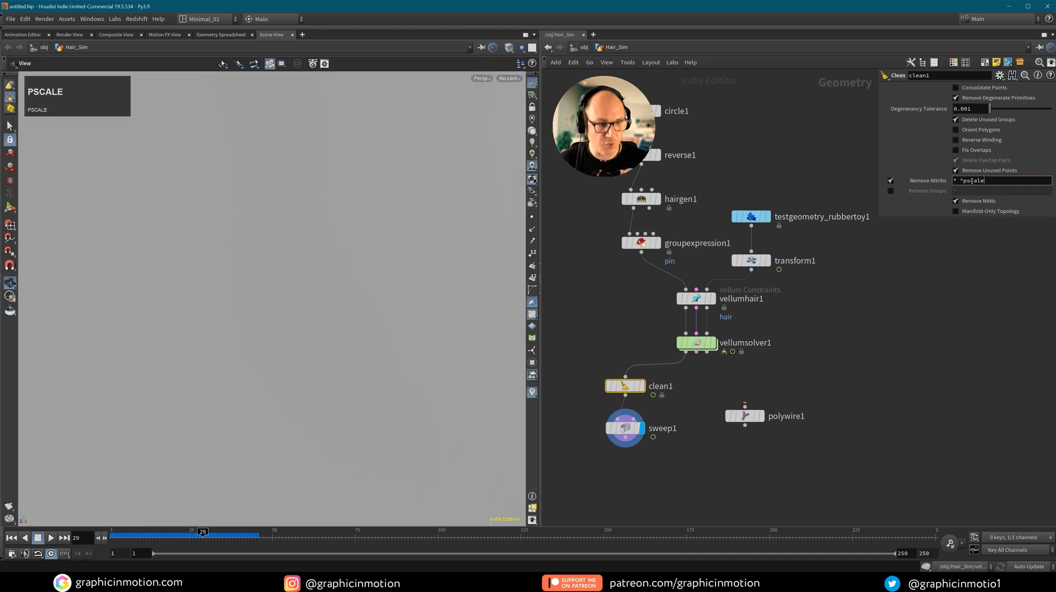
{"action": "left_click", "coordinate": [1005, 293]}
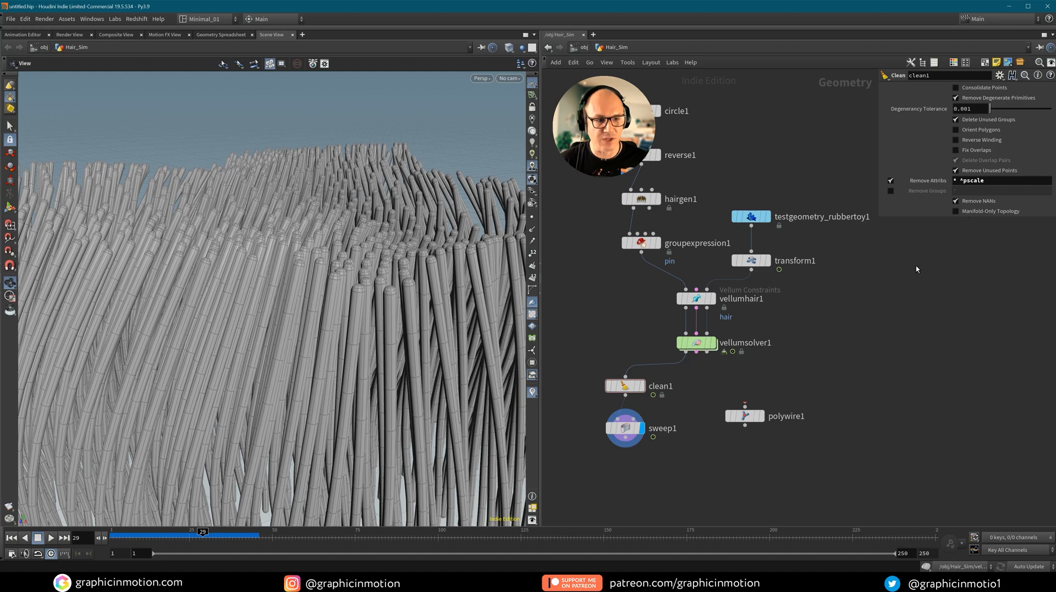
Replay the simulation from the first frame and examine the cleaned, grid-capped Sweep tubes up close.
{"action": "left_click", "coordinate": [625, 428]}
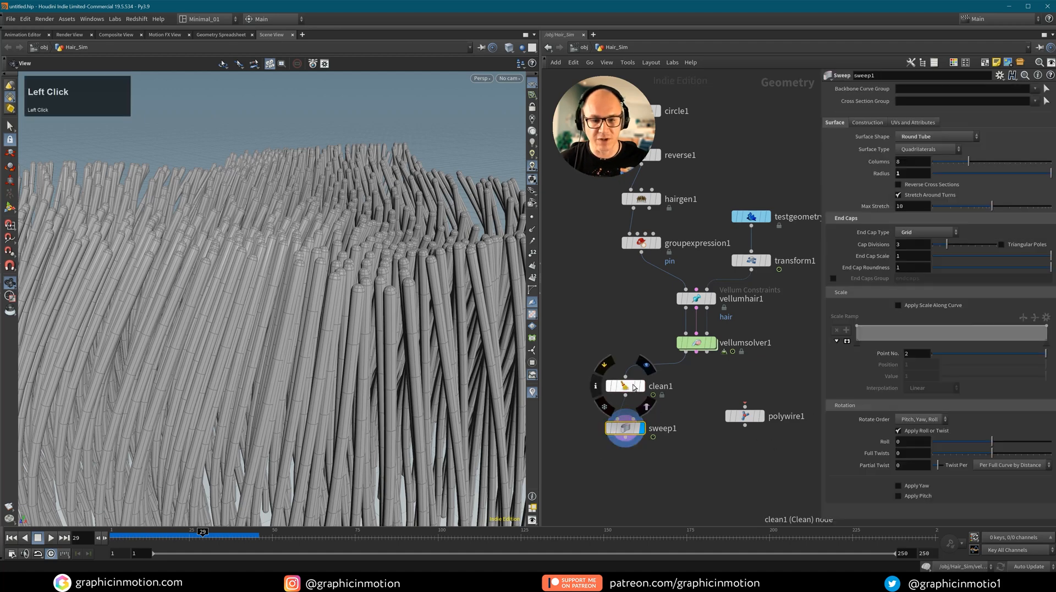
{"action": "right_click_drag", "start_coordinate": [384, 297], "coordinate": [365, 311], "text": "alt"}
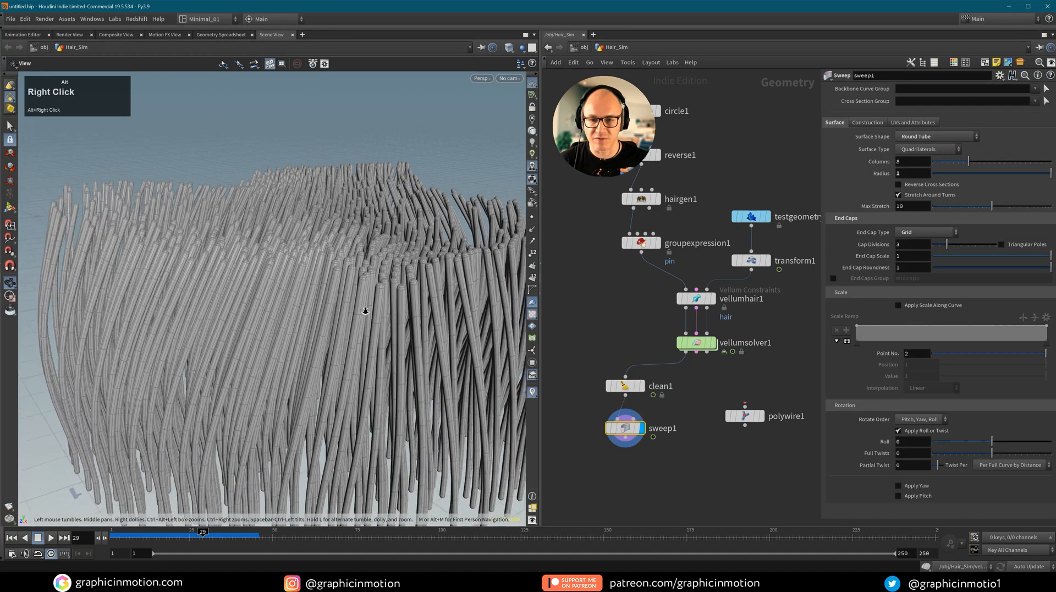
{"action": "left_click", "coordinate": [12, 539]}
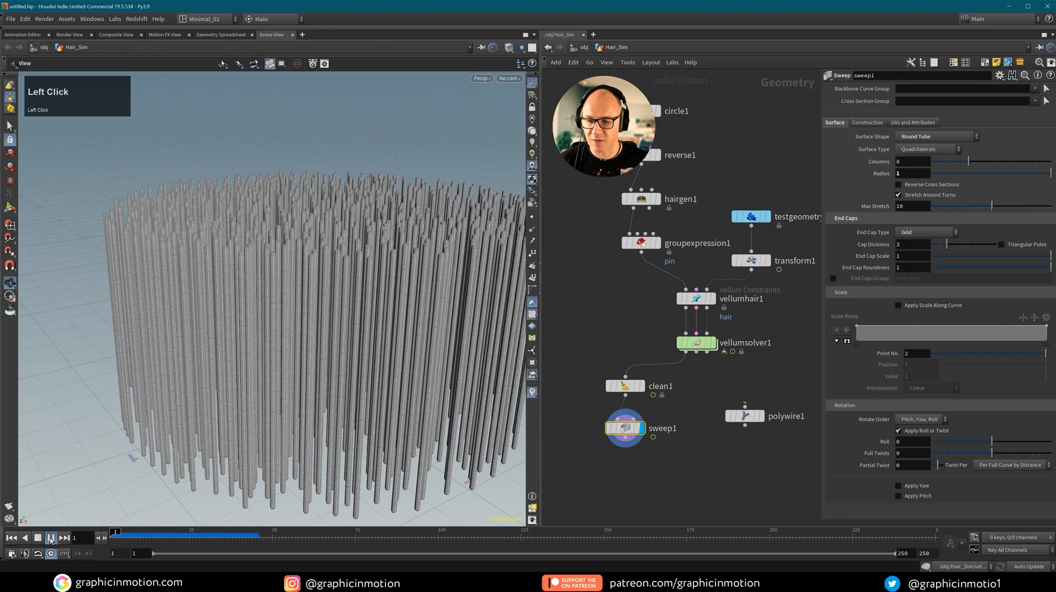
{"action": "left_click", "coordinate": [51, 538]}
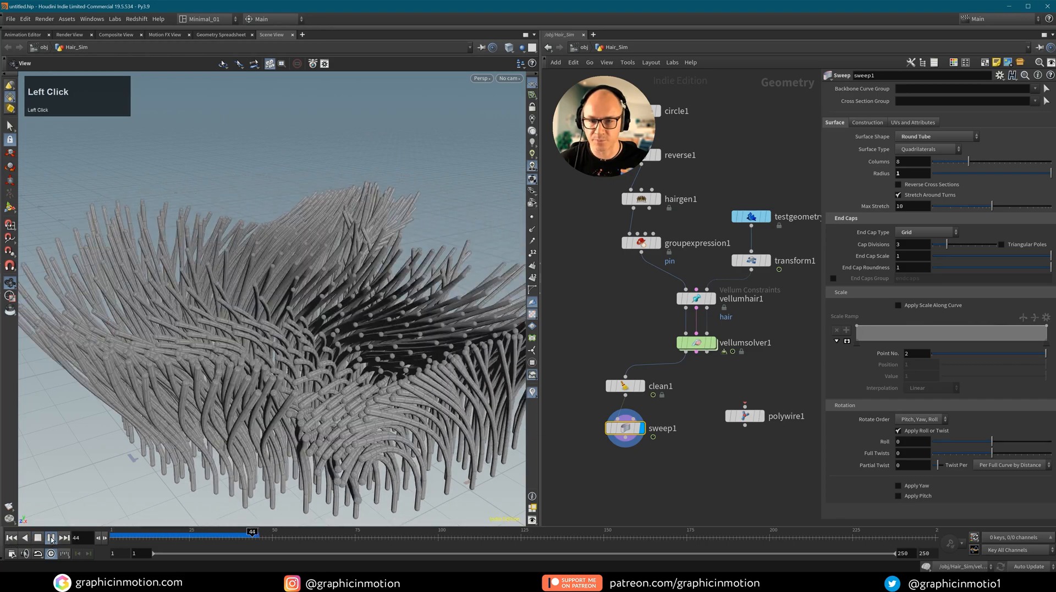
{"action": "left_click", "coordinate": [52, 539]}
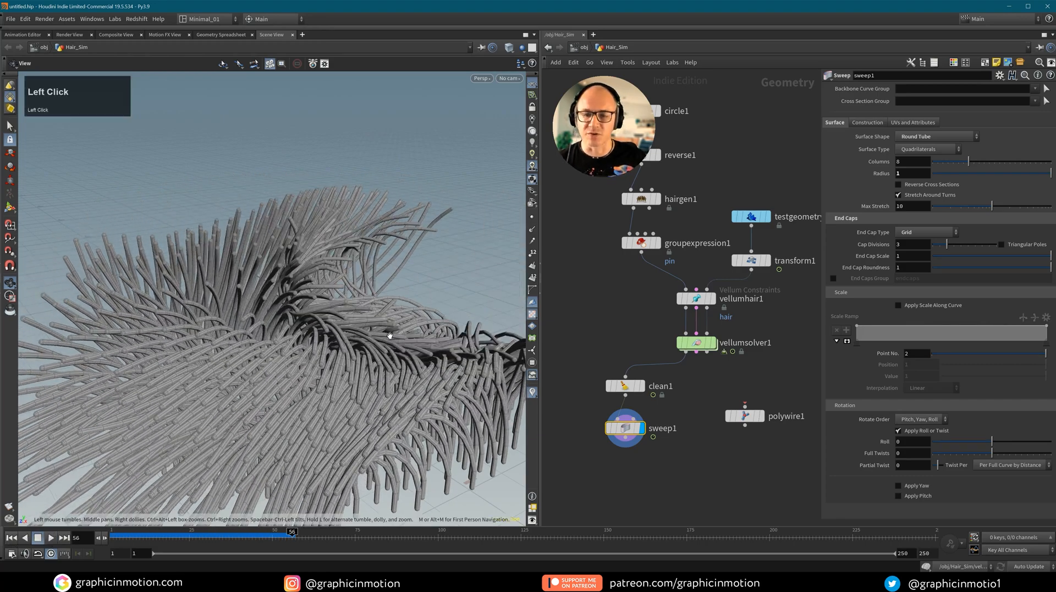
{"action": "middle_click_drag", "start_coordinate": [389, 334], "coordinate": [218, 251], "text": "alt"}
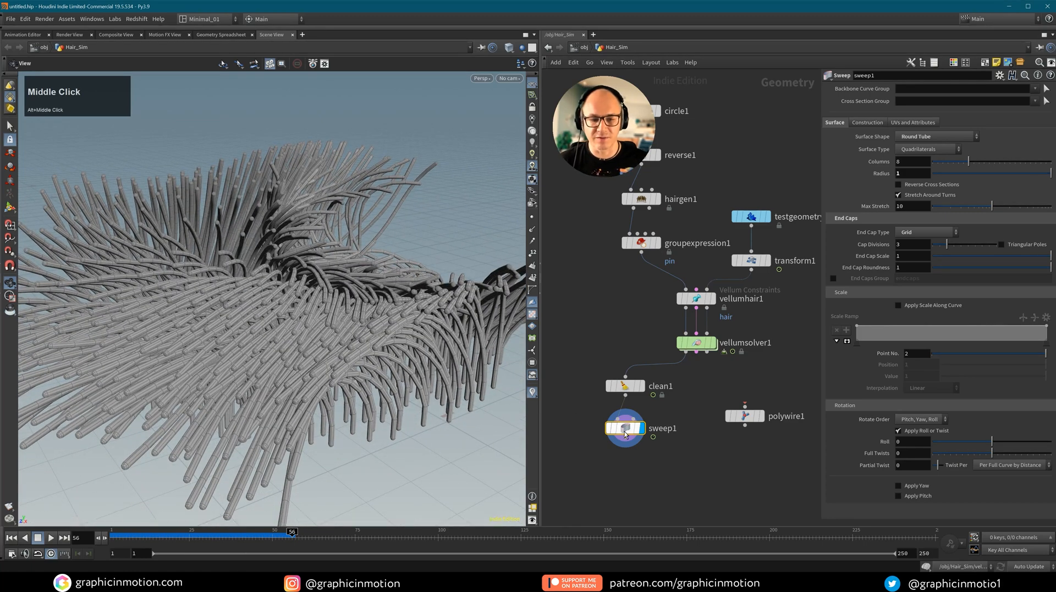
Enable Apply Scale Along Curve on the Sweep and taper the strands by setting the ramp's end point value to 0.21.
{"action": "left_click", "coordinate": [898, 306]}
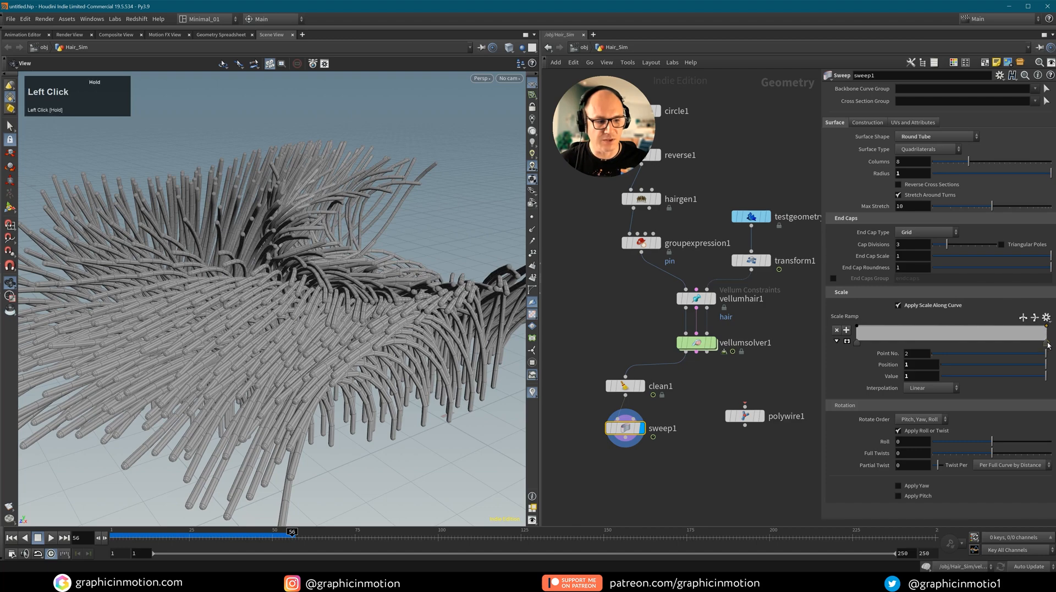
{"action": "left_click_drag", "start_coordinate": [1036, 380], "coordinate": [962, 376]}
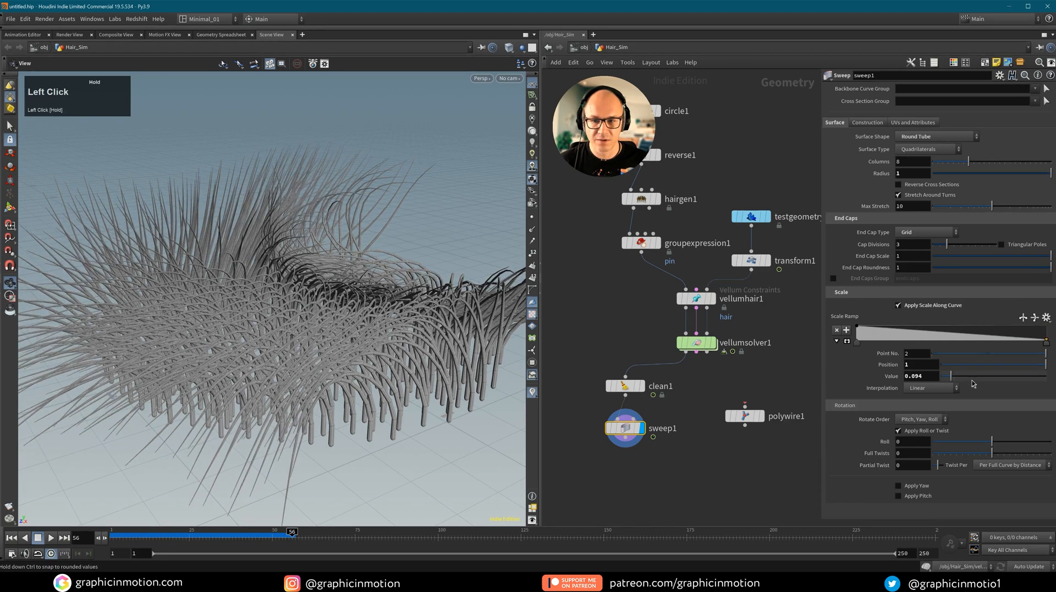
{"action": "left_click_drag", "start_coordinate": [210, 304], "coordinate": [210, 305]}
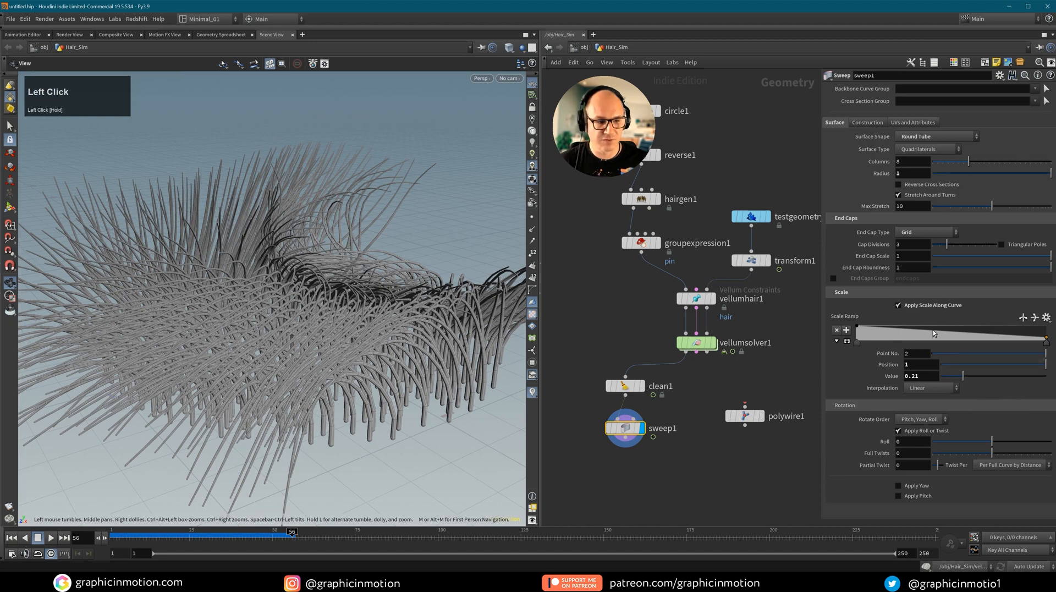
Add a peak near the scale ramp's end and a point at position 0.591304 with value 0.163, and set the start value to 0.155.
{"action": "left_click_drag", "start_coordinate": [1009, 337], "coordinate": [970, 336]}
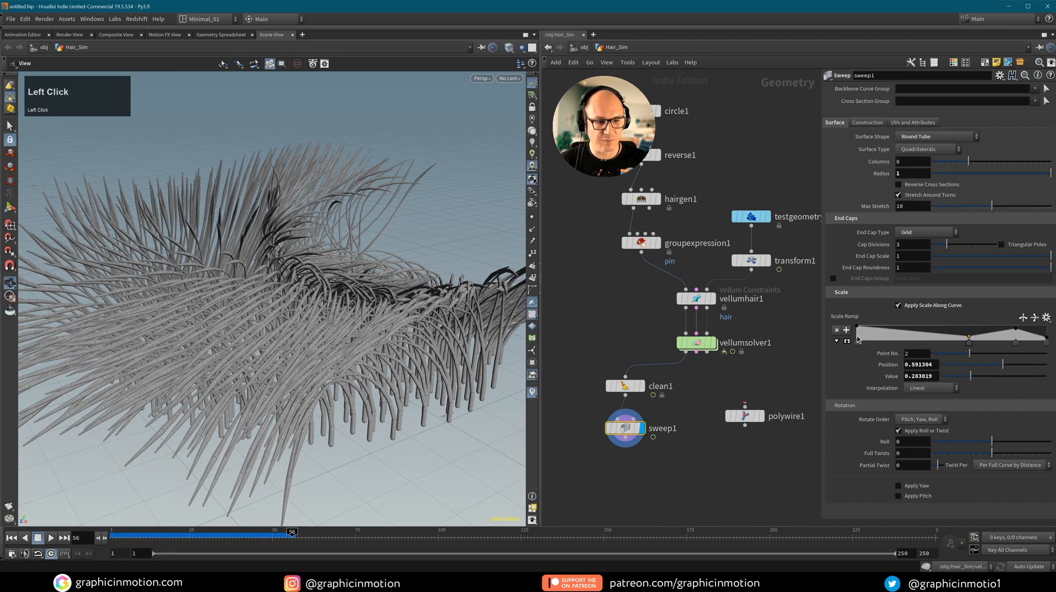
{"action": "left_click", "coordinate": [856, 338]}
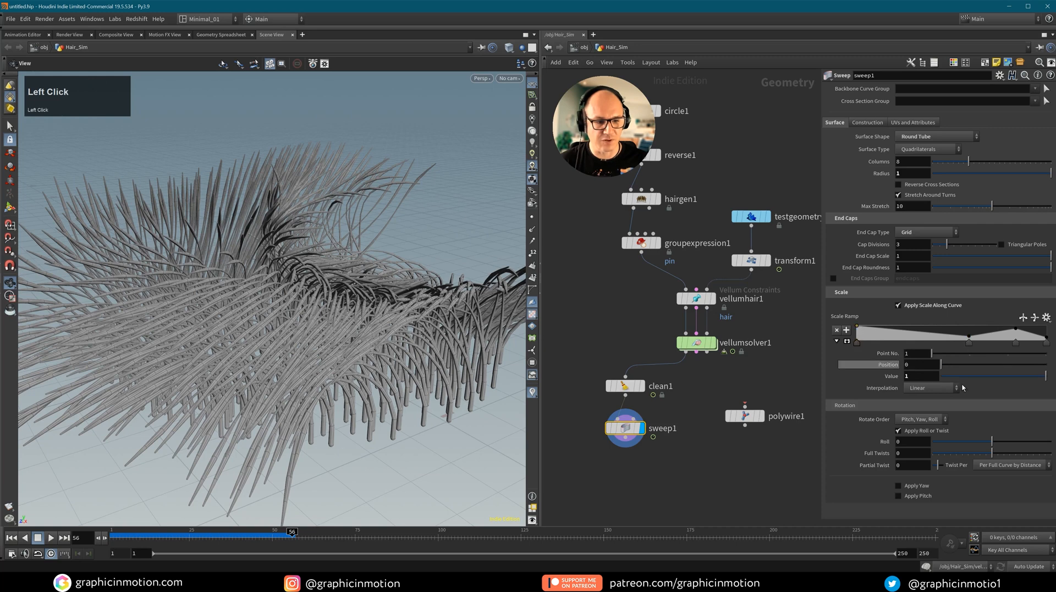
{"action": "left_click_drag", "start_coordinate": [962, 378], "coordinate": [954, 379]}
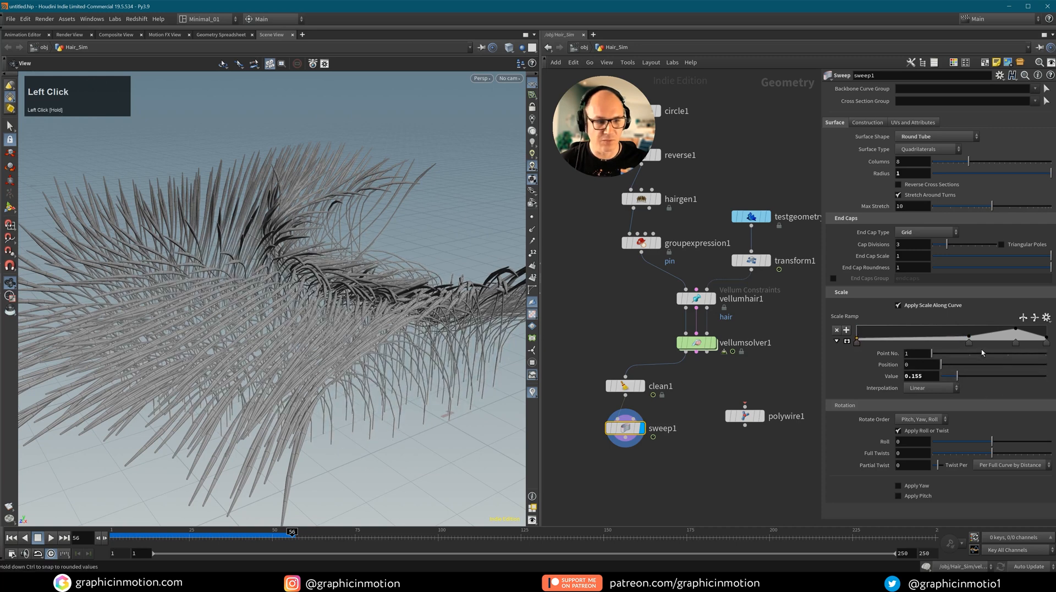
{"action": "left_click", "coordinate": [1015, 328]}
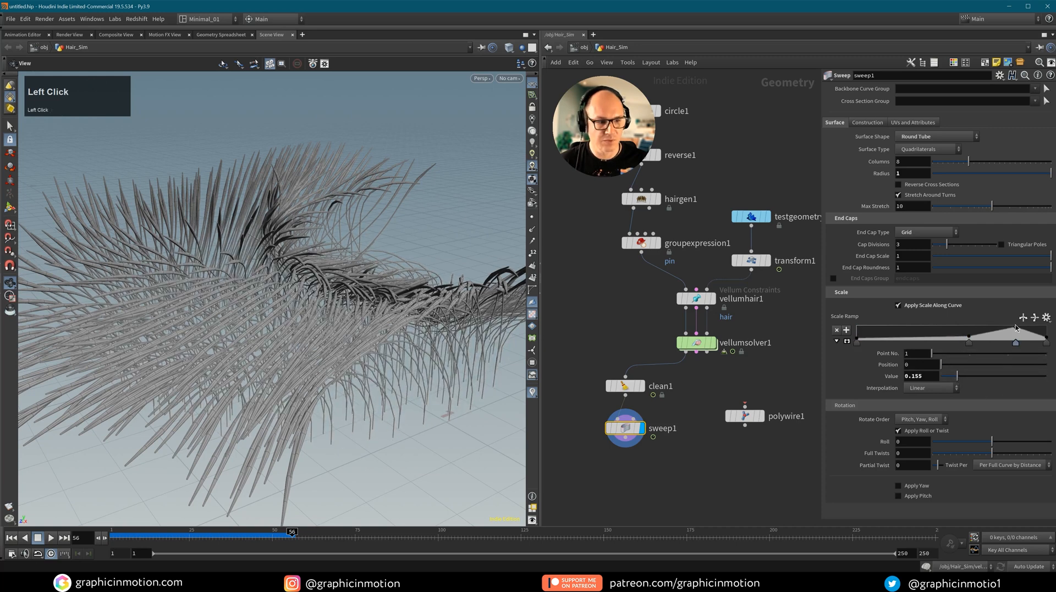
{"action": "left_click", "coordinate": [979, 355]}
{"action": "left_click_drag", "start_coordinate": [959, 376], "coordinate": [957, 376]}
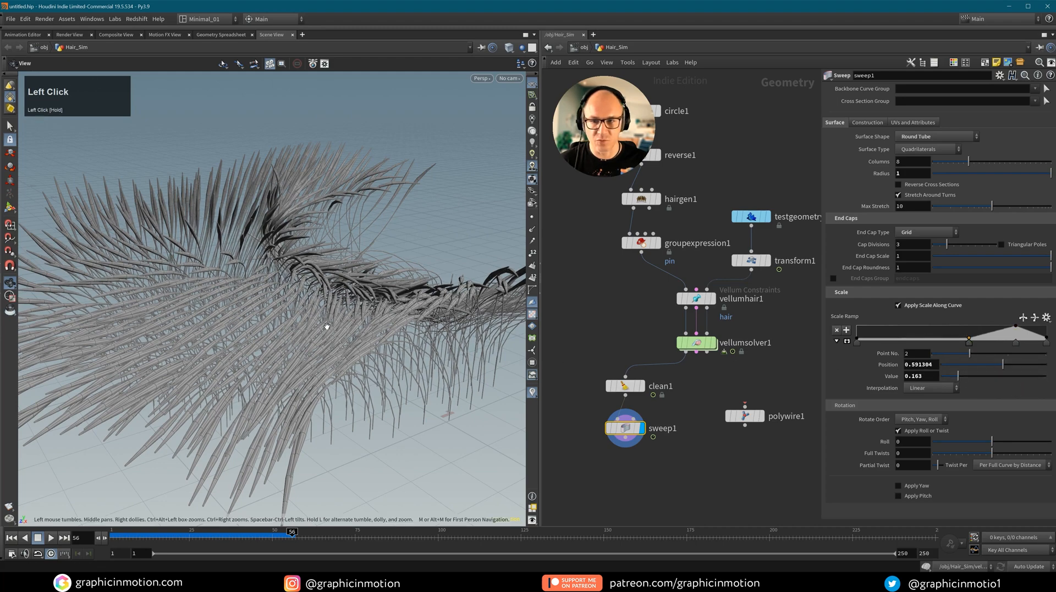
Replay the simulation from the first frame to check the ramp-shaped strands, and return to frame 1.
{"action": "left_click_drag", "start_coordinate": [275, 275], "coordinate": [275, 329], "text": "alt"}
{"action": "left_click", "coordinate": [10, 539]}
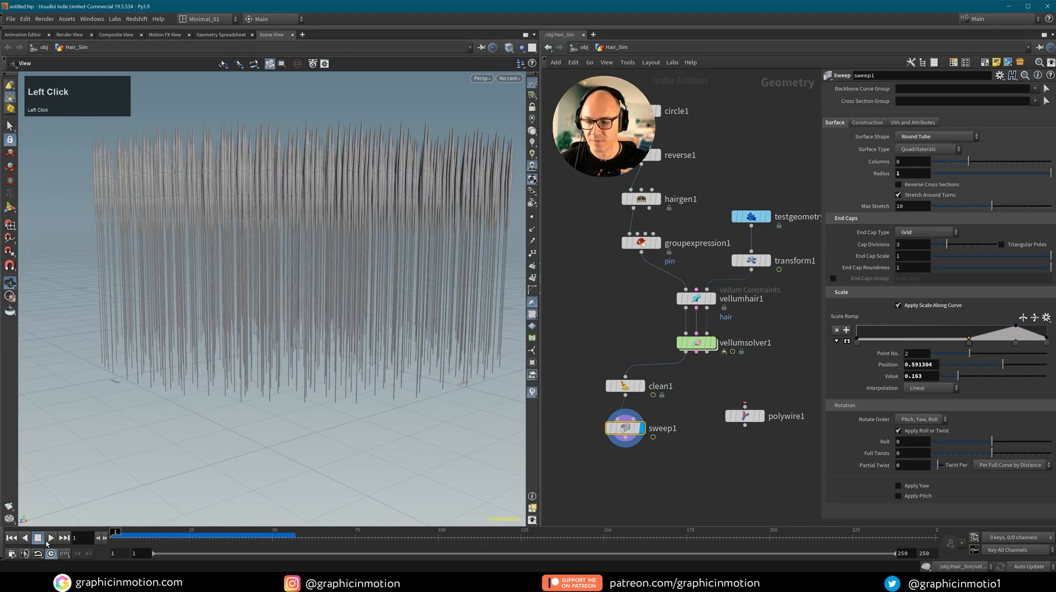
{"action": "left_click", "coordinate": [50, 538]}
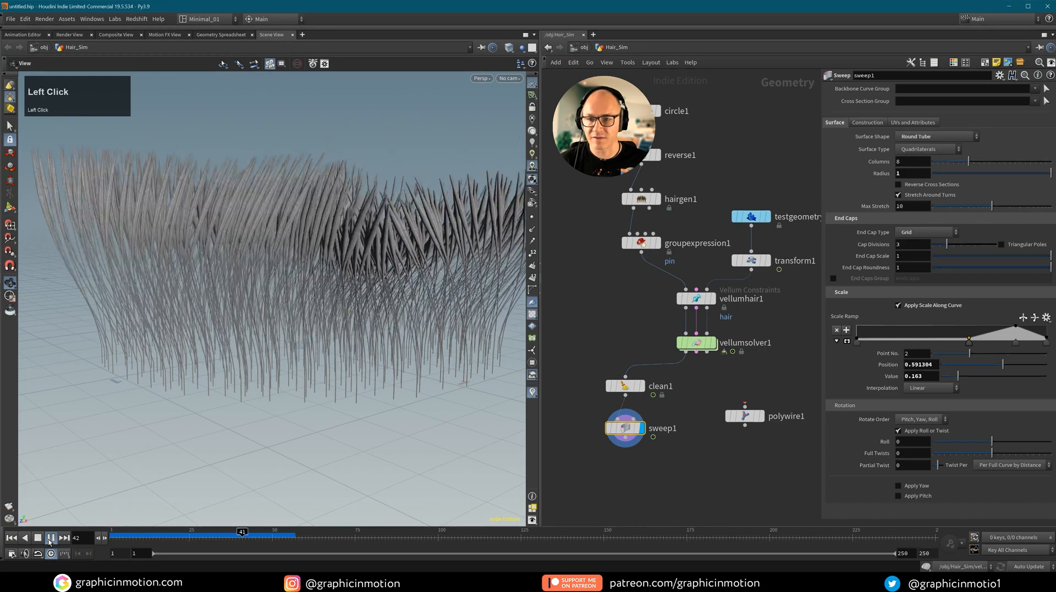
{"action": "left_click", "coordinate": [50, 541]}
{"action": "left_click", "coordinate": [12, 538]}
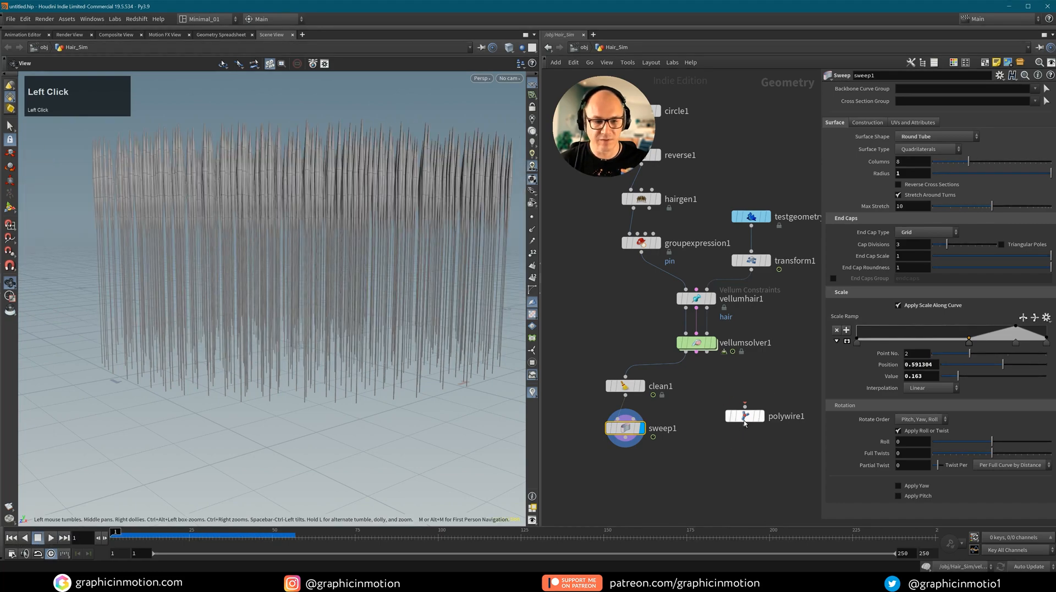
Connect the Clean node's output to the PolyWire node and display the PolyWire result.
{"action": "left_click_drag", "start_coordinate": [743, 416], "coordinate": [741, 434]}
{"action": "left_click_drag", "start_coordinate": [626, 396], "coordinate": [752, 435]}
{"action": "left_click", "coordinate": [757, 433]}
{"action": "left_click", "coordinate": [744, 433]}
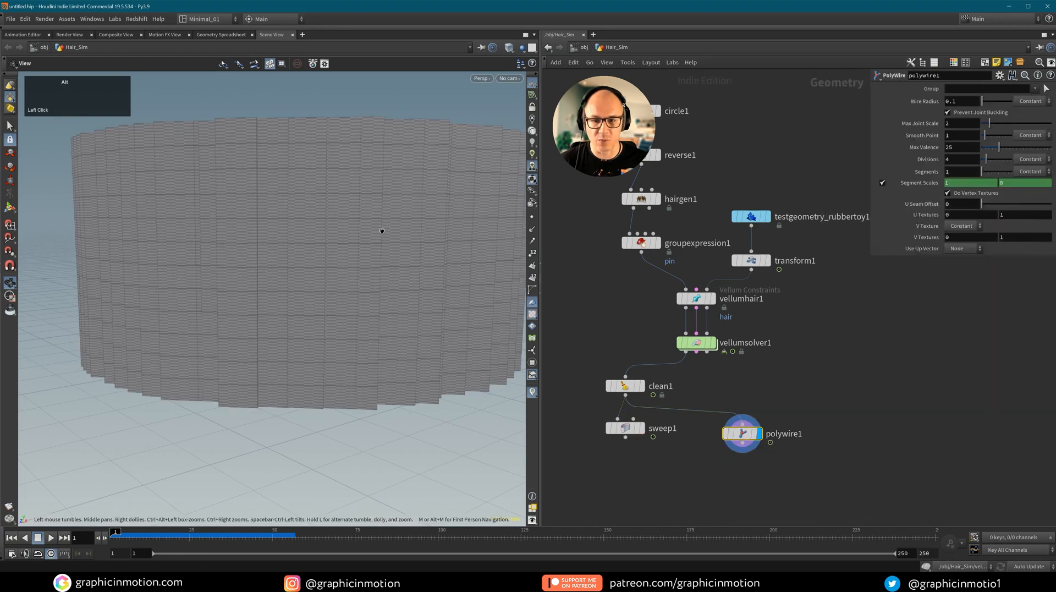
{"action": "left_click_drag", "start_coordinate": [382, 228], "coordinate": [396, 219]}
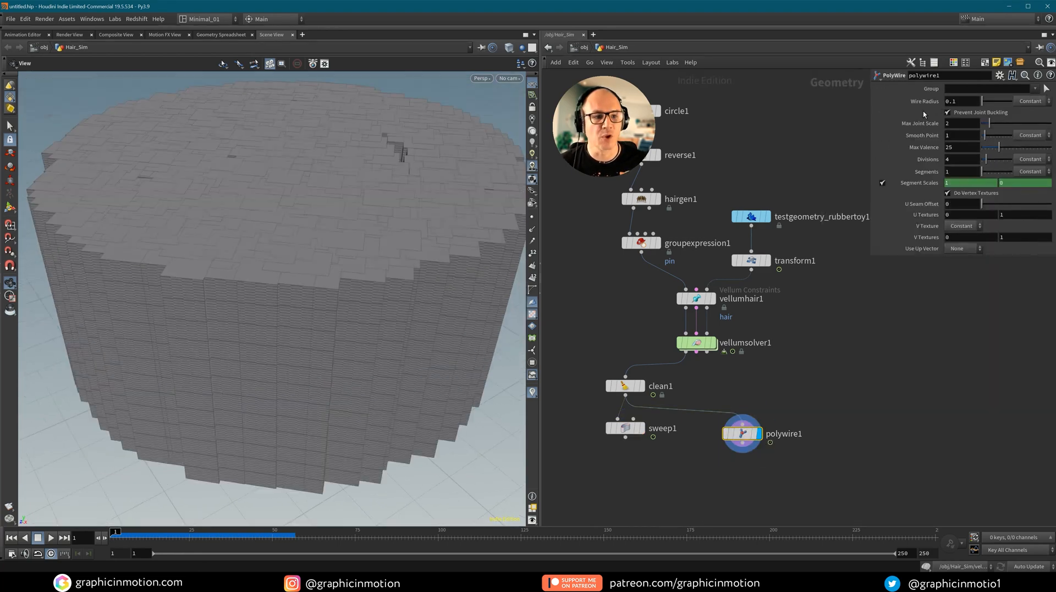
Scale the PolyWire's Wire Radius by the pscale attribute and set the radius to 1.
{"action": "middle_click_drag", "start_coordinate": [959, 101], "coordinate": [967, 134]}
{"action": "left_click", "coordinate": [1029, 101]}
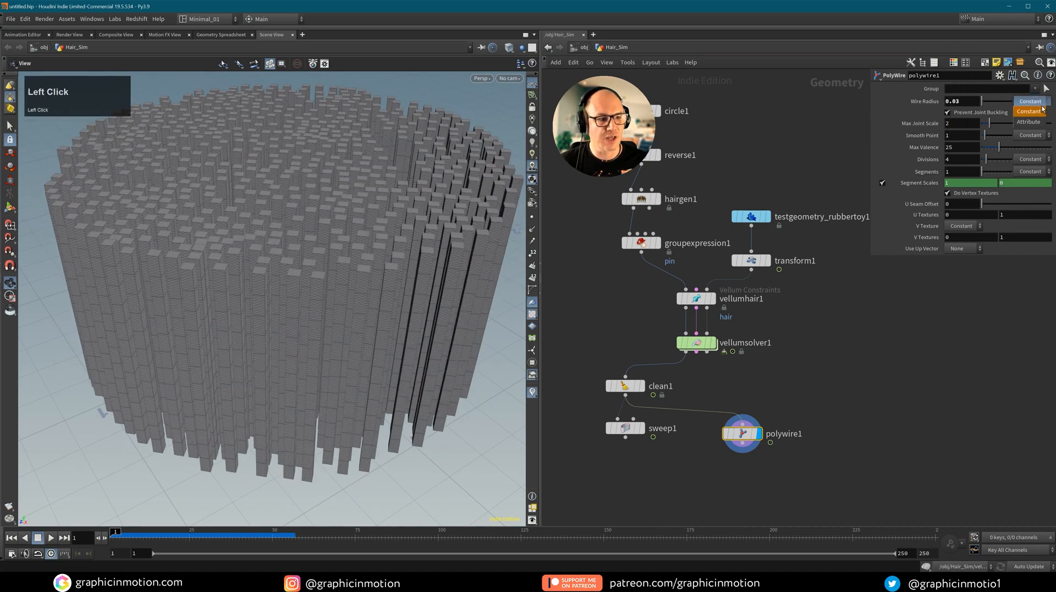
{"action": "left_click", "coordinate": [1036, 122]}
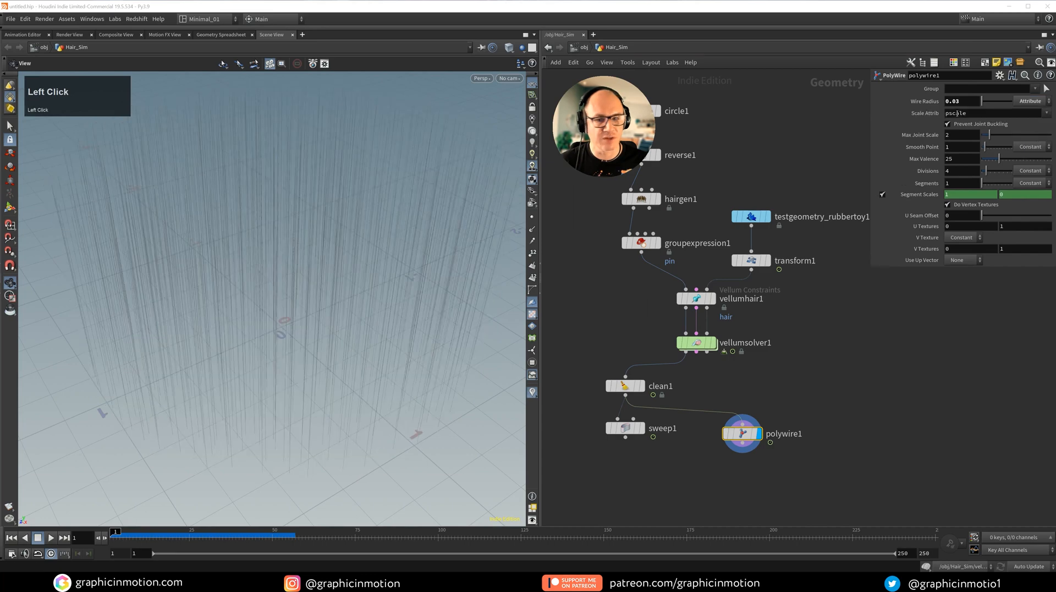
{"action": "left_click_drag", "start_coordinate": [982, 102], "coordinate": [985, 103]}
{"action": "left_click_drag", "start_coordinate": [960, 102], "coordinate": [894, 105]}
{"action": "type", "text": "1"}
{"action": "key", "text": "Return"}
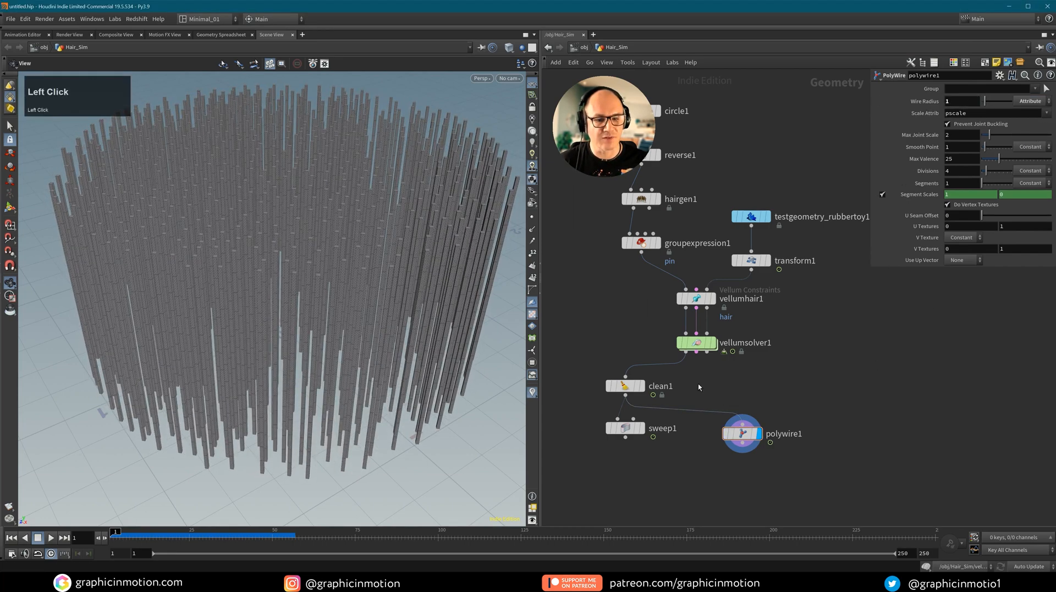
Look over the Vellum hair constraint's settings and set the PolyWire's Divisions to 24 for rounder tubes.
{"action": "left_click", "coordinate": [696, 299]}
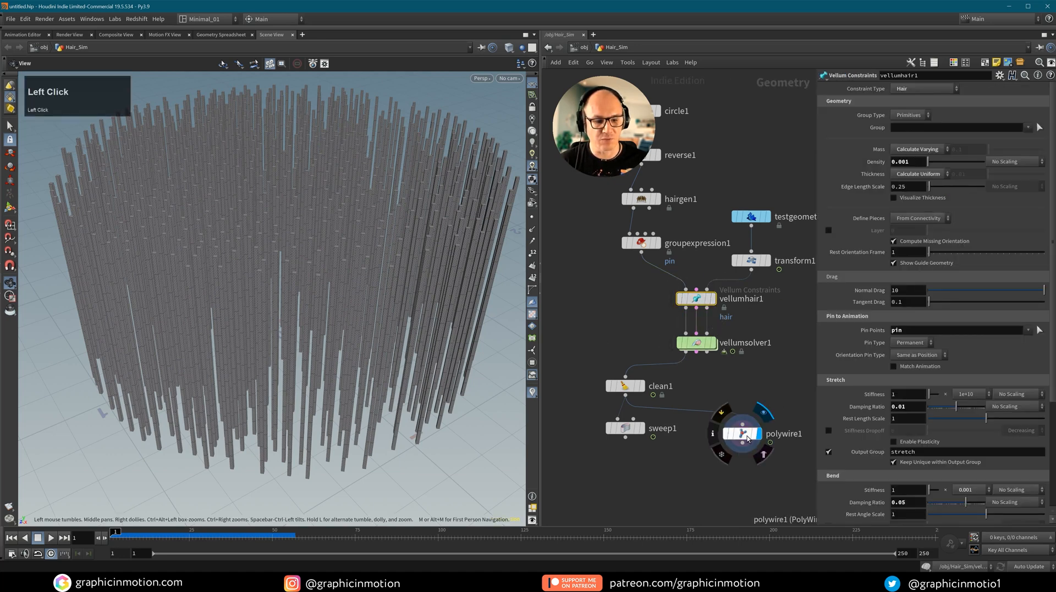
{"action": "left_click", "coordinate": [742, 433]}
{"action": "right_click_drag", "start_coordinate": [421, 257], "coordinate": [474, 246]}
{"action": "left_click_drag", "start_coordinate": [473, 245], "coordinate": [475, 262], "text": "alt"}
{"action": "middle_click_drag", "start_coordinate": [475, 262], "coordinate": [368, 294], "text": "alt"}
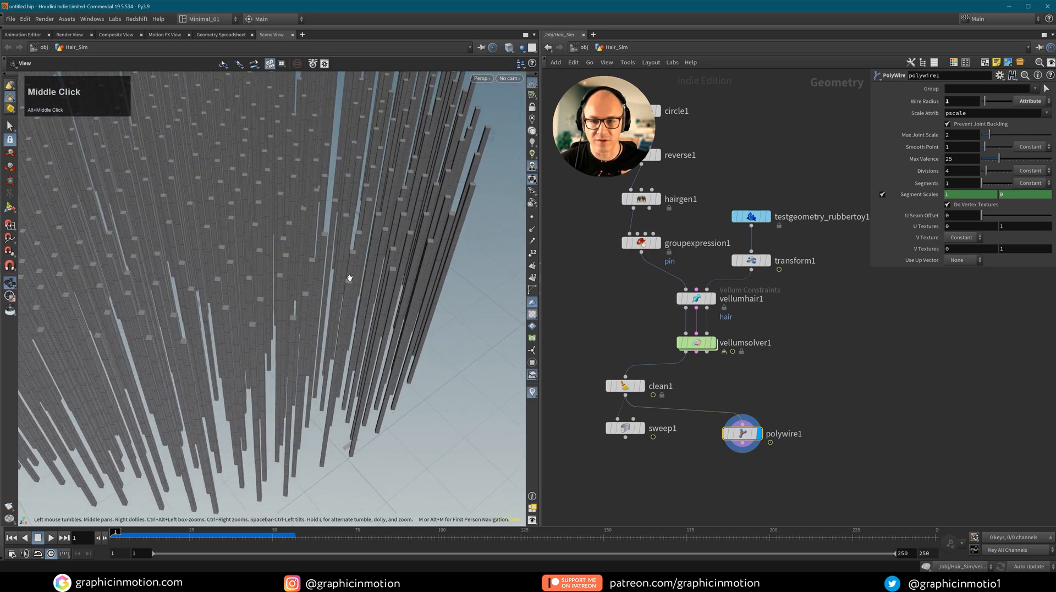
{"action": "left_click", "coordinate": [957, 174]}
{"action": "type", "text": "2"}
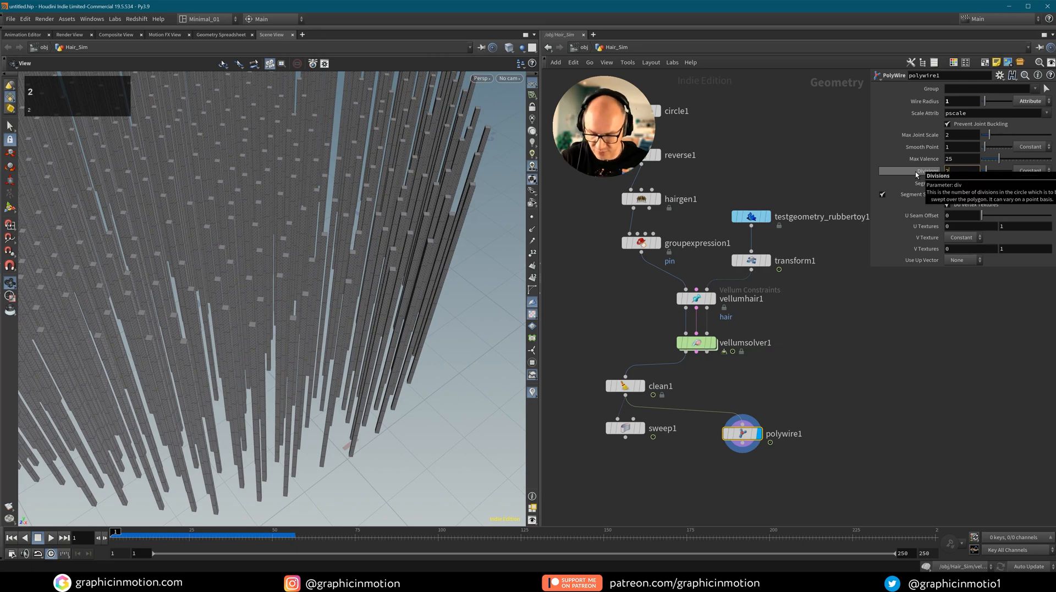
{"action": "type", "text": "4"}
{"action": "left_click_drag", "start_coordinate": [330, 296], "coordinate": [440, 226], "text": "alt"}
{"action": "middle_click_drag", "start_coordinate": [440, 226], "coordinate": [477, 228], "text": "alt"}
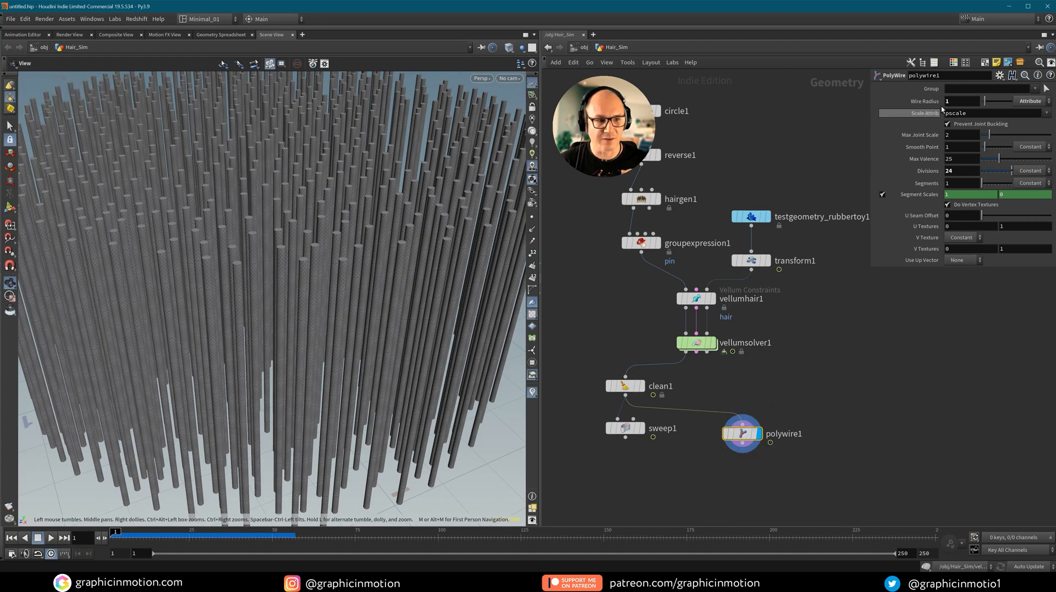
Switch the displayed output from the PolyWire back to the Sweep node.
{"action": "left_click", "coordinate": [627, 432]}
{"action": "left_click", "coordinate": [646, 407]}
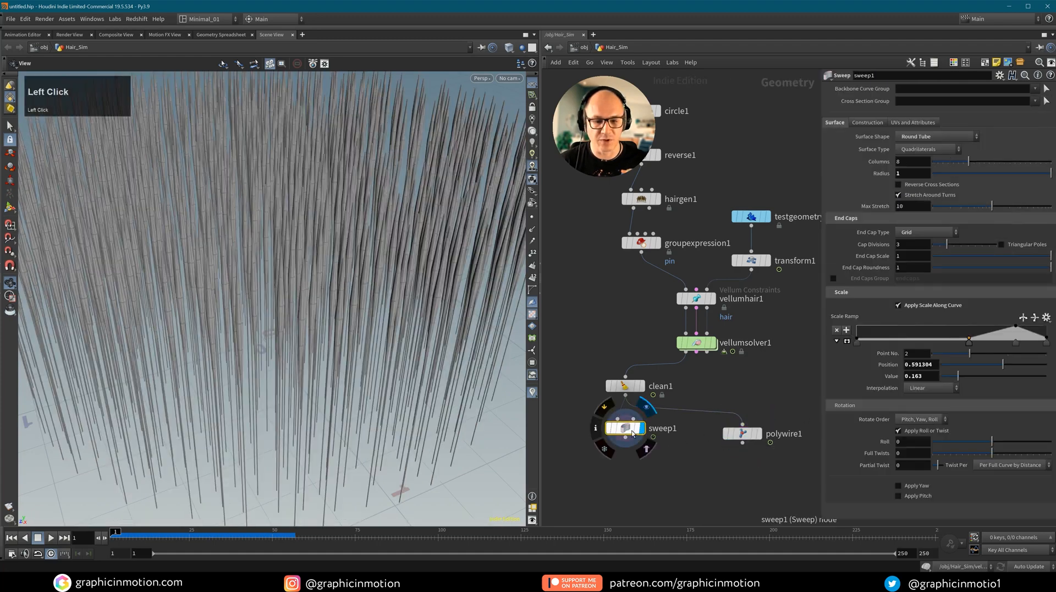
Try Compute UVs on the Sweep, turn it off again, and view the whole strand field.
{"action": "left_click", "coordinate": [912, 124]}
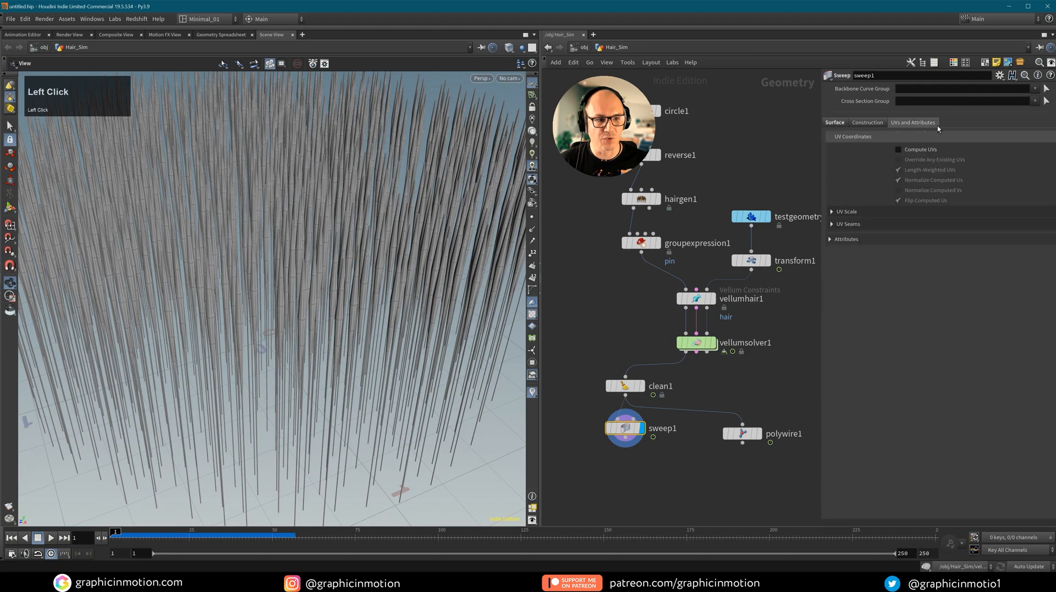
{"action": "left_click", "coordinate": [898, 150]}
{"action": "left_click_drag", "start_coordinate": [389, 311], "coordinate": [364, 312], "text": "alt"}
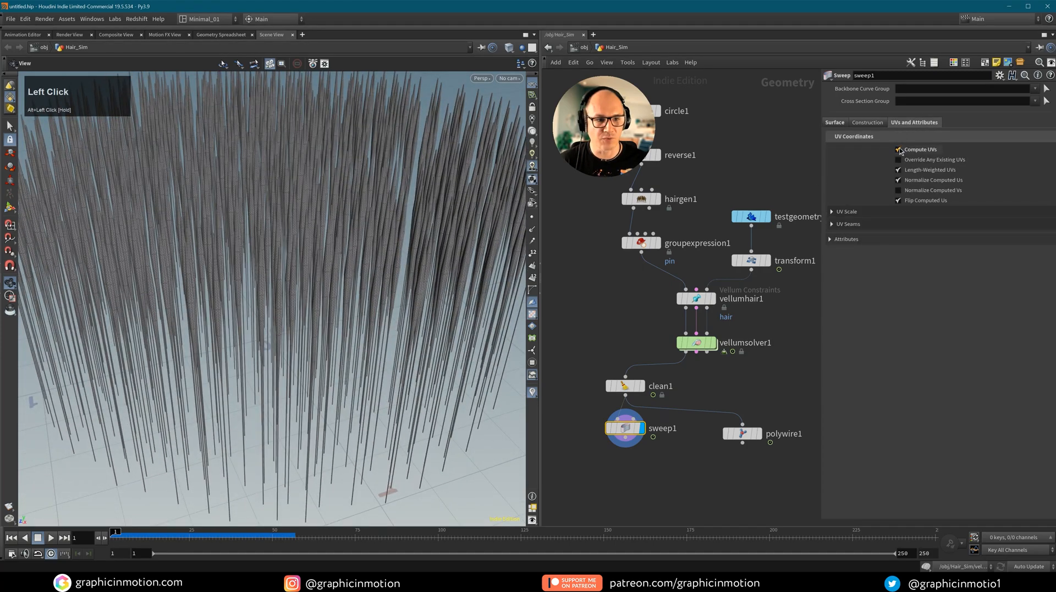
{"action": "left_click", "coordinate": [899, 149]}
{"action": "right_click_drag", "start_coordinate": [398, 268], "coordinate": [405, 250], "text": "alt"}
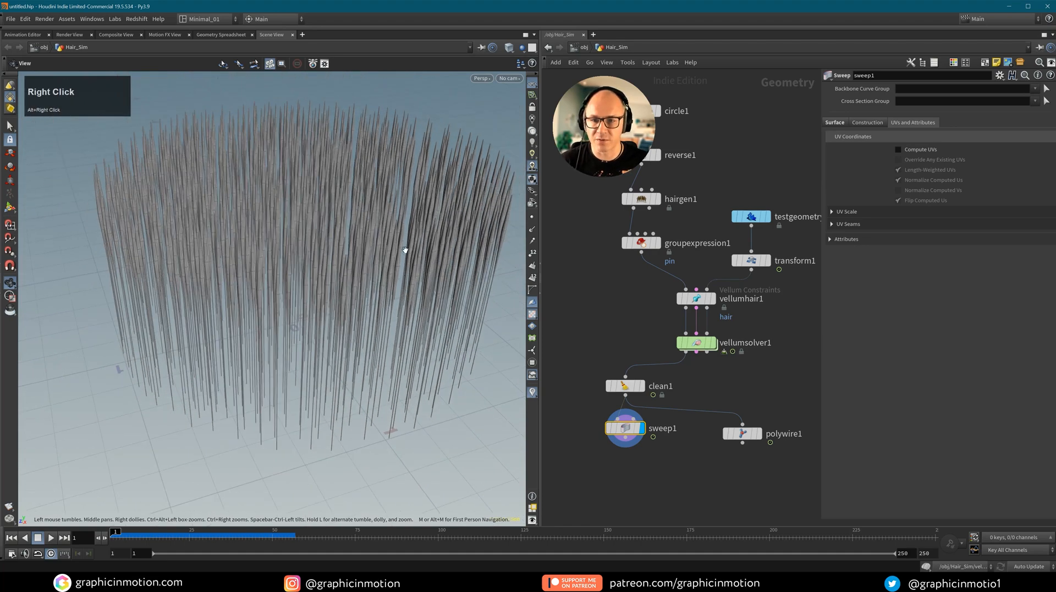
{"action": "middle_click_drag", "start_coordinate": [405, 249], "coordinate": [377, 256], "text": "alt"}
{"action": "left_click_drag", "start_coordinate": [339, 289], "coordinate": [341, 271], "text": "alt"}
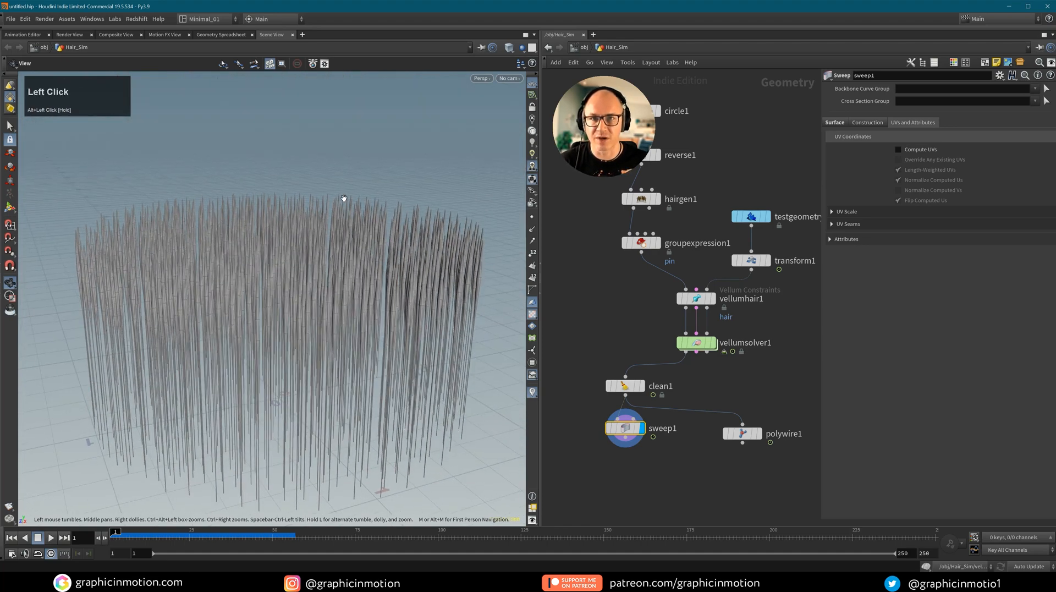
Delete the clean1, sweep1 and polywire1 nodes below the Vellum solver.
{"action": "left_click_drag", "start_coordinate": [785, 385], "coordinate": [601, 470]}
{"action": "key", "text": "Delete"}
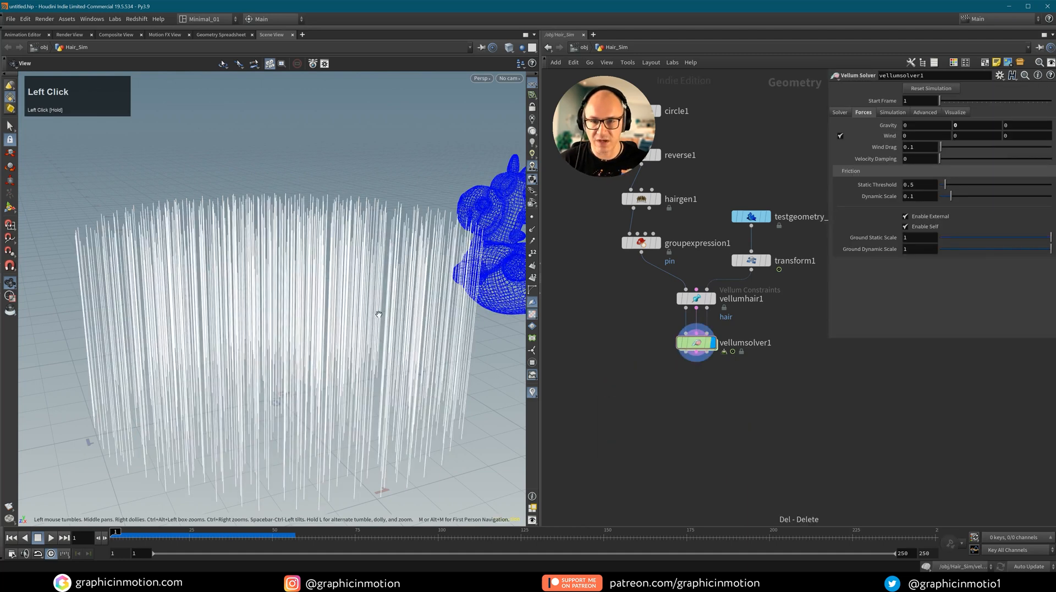
{"action": "middle_click_drag", "start_coordinate": [387, 310], "coordinate": [383, 275], "text": "alt"}
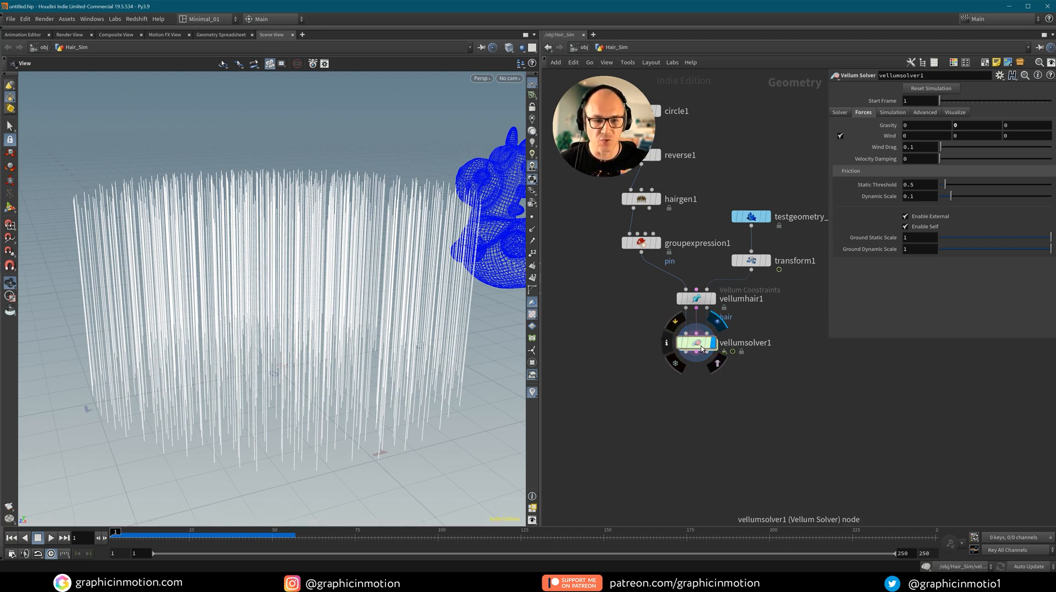
Play the hair simulation from the first frame and examine how the strands react to the moving collider.
{"action": "left_click", "coordinate": [15, 540]}
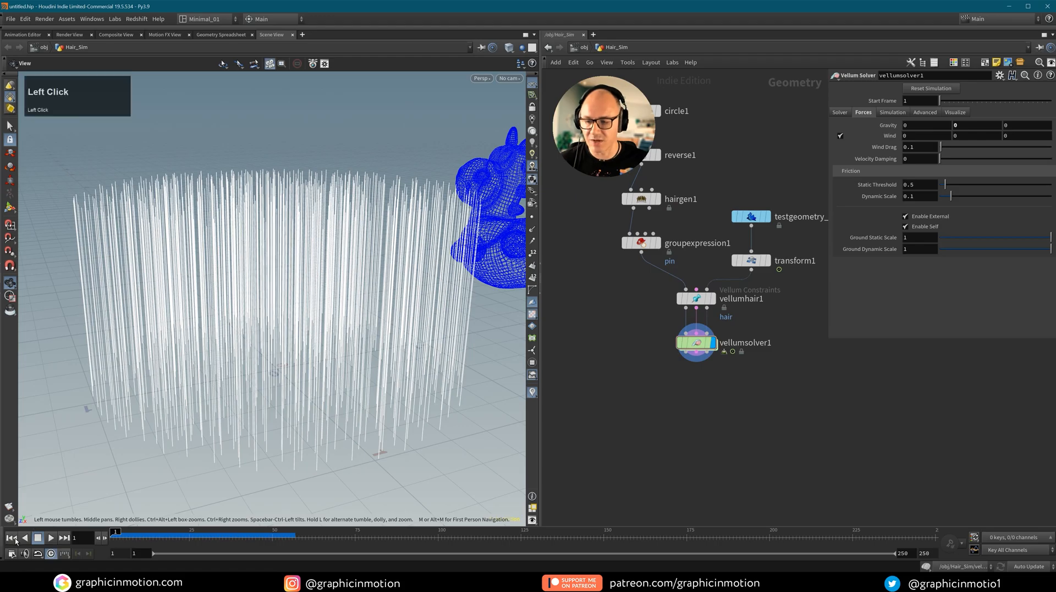
{"action": "left_click", "coordinate": [51, 537]}
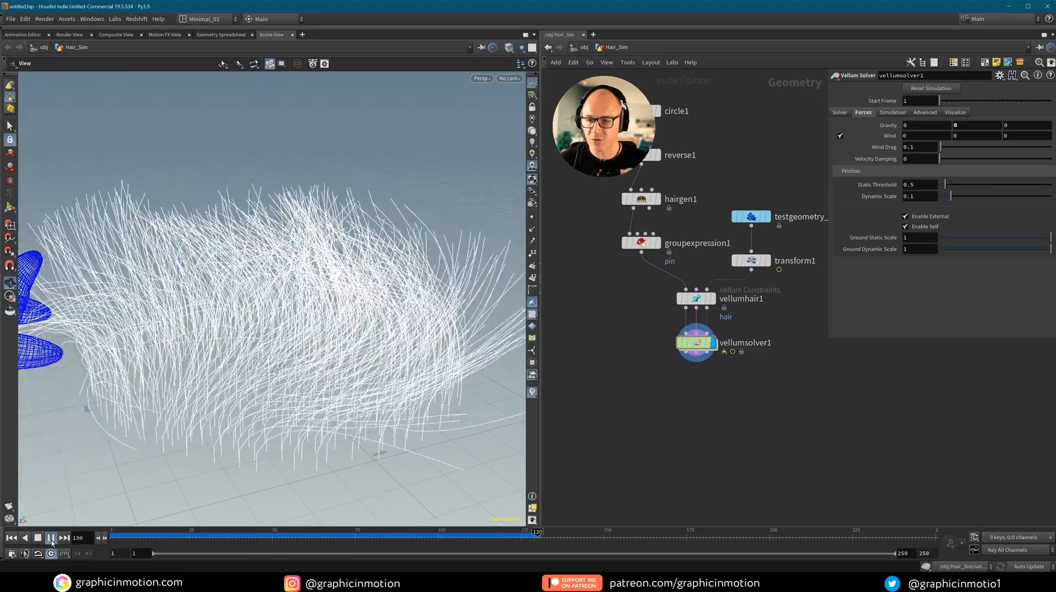
{"action": "right_click", "coordinate": [357, 306], "text": "alt"}
{"action": "right_click_drag", "start_coordinate": [356, 306], "coordinate": [297, 312], "text": "alt"}
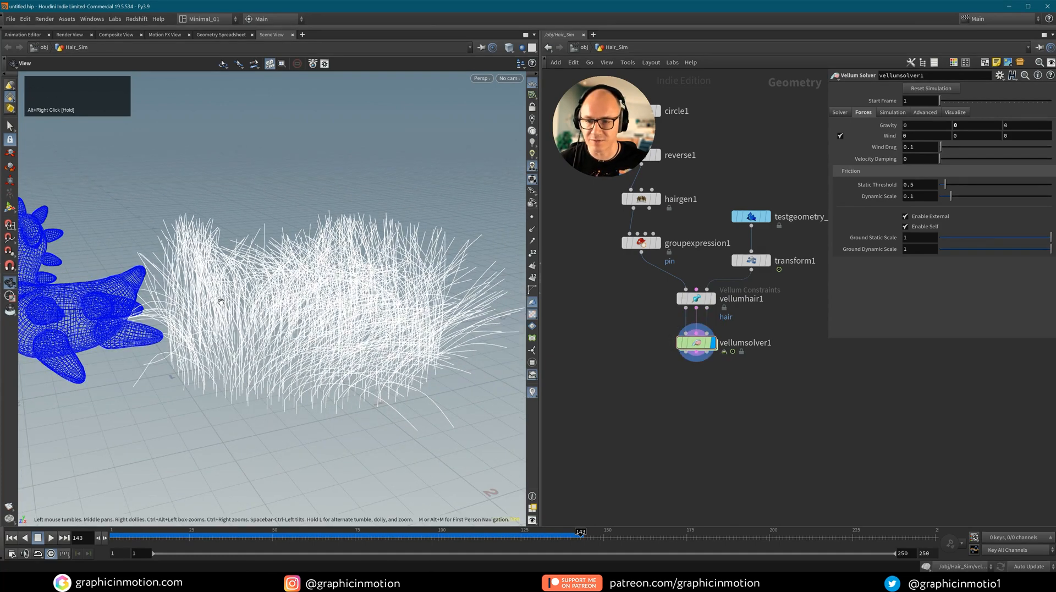
Enable Visualize Thickness on vellumhair1, display that node, and set its Edge Length Scale to 0.05.
{"action": "left_click", "coordinate": [694, 303]}
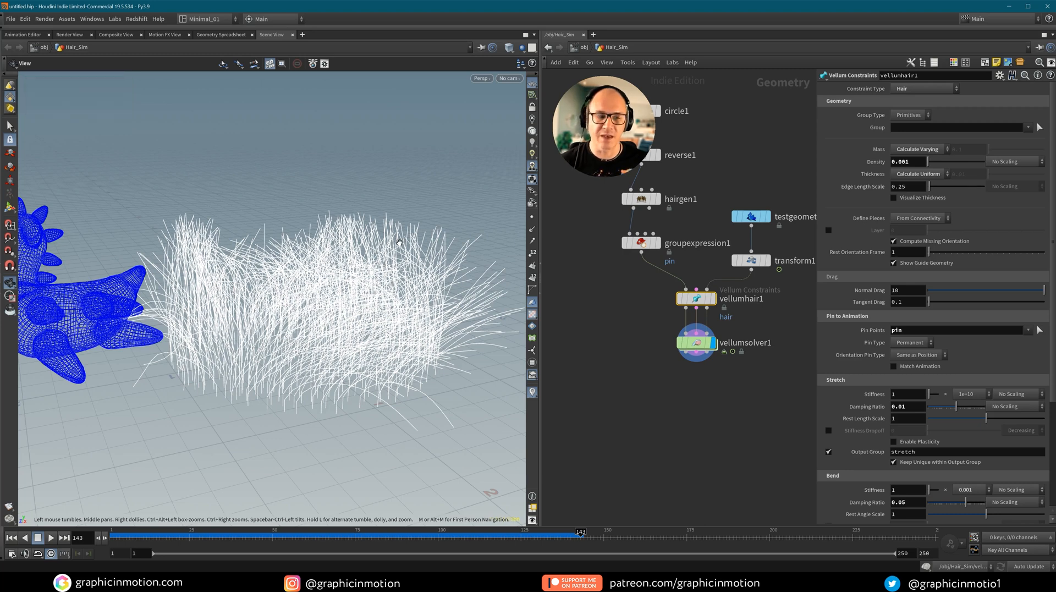
{"action": "left_click", "coordinate": [893, 198]}
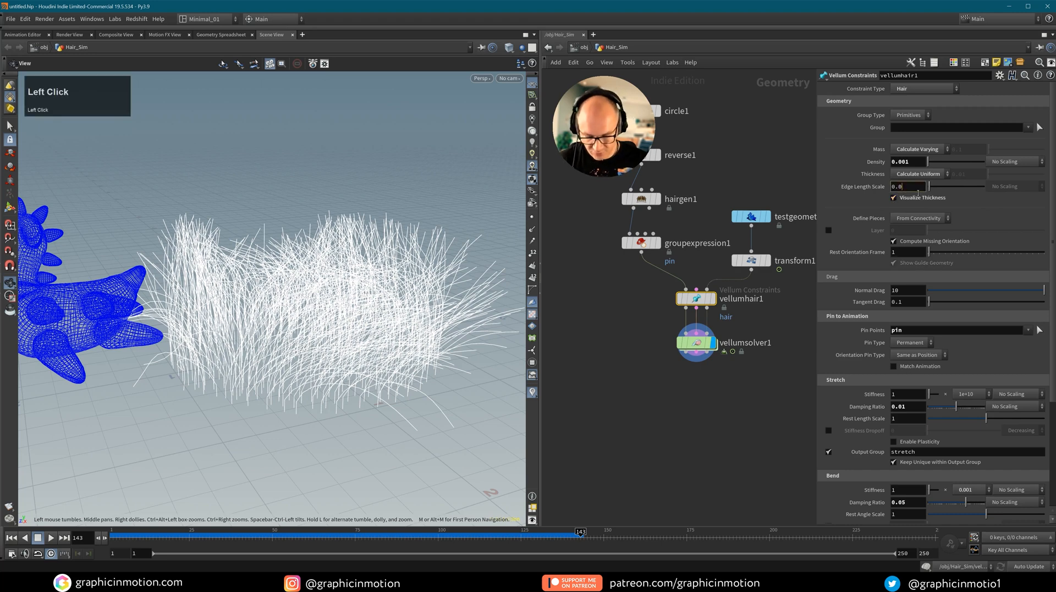
{"action": "type", "text": ".05"}
{"action": "left_click", "coordinate": [722, 422]}
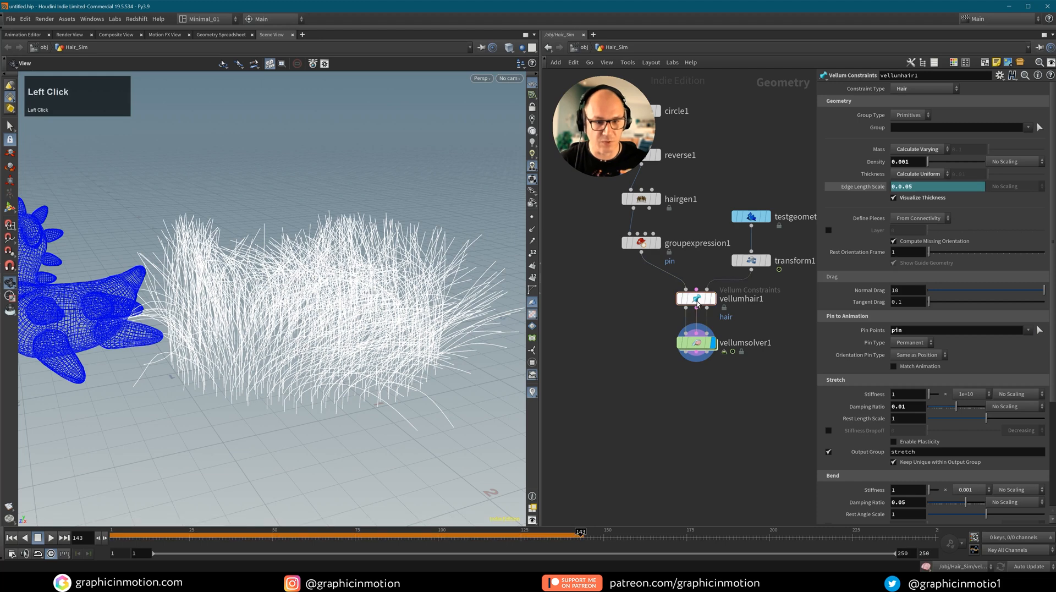
{"action": "left_click", "coordinate": [712, 298]}
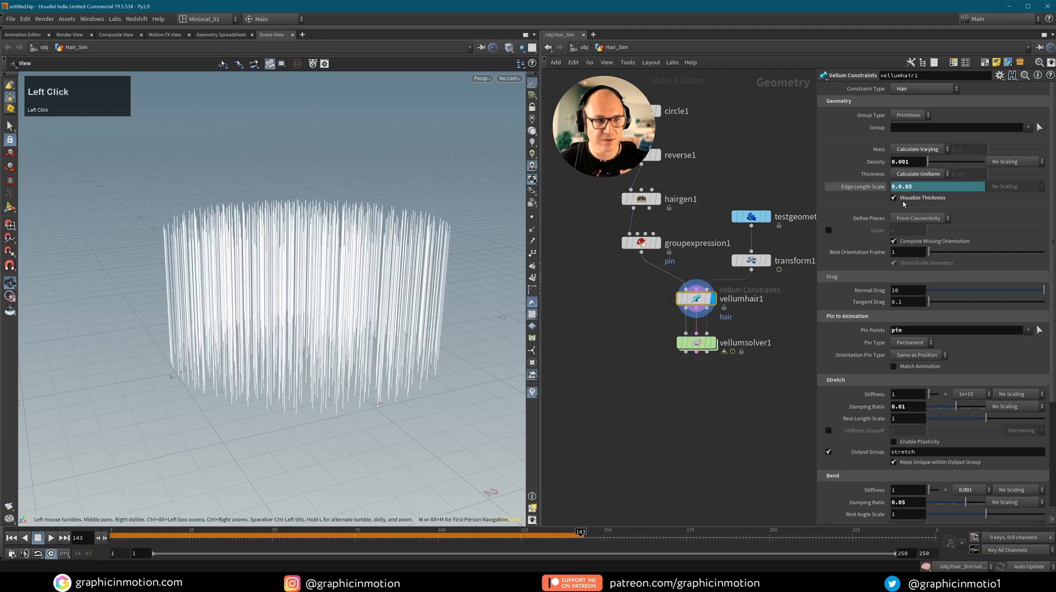
{"action": "left_click_drag", "start_coordinate": [914, 187], "coordinate": [818, 202]}
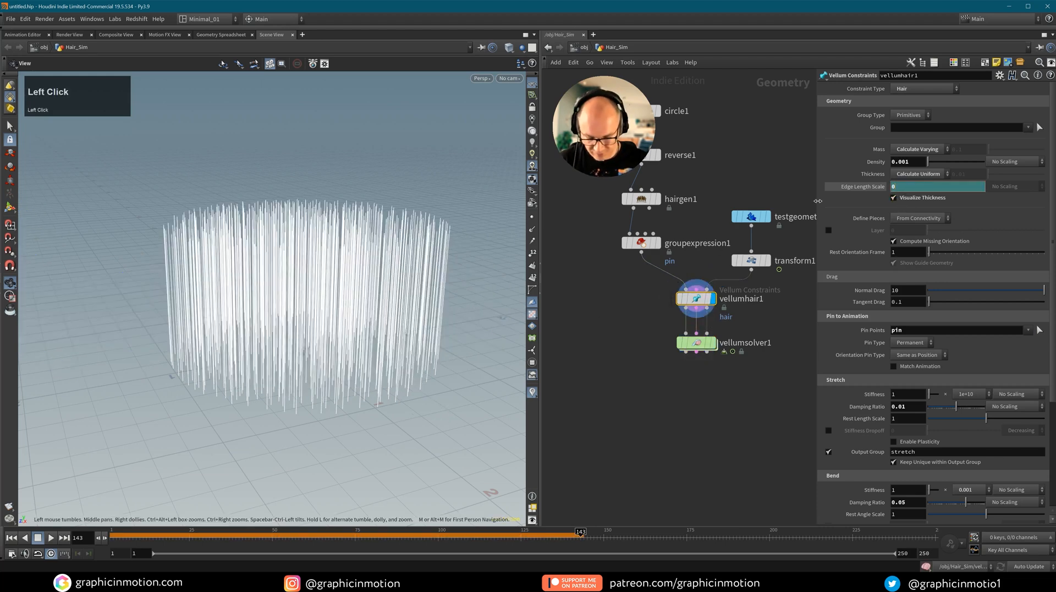
{"action": "right_click", "coordinate": [856, 189]}
{"action": "left_click", "coordinate": [865, 317]}
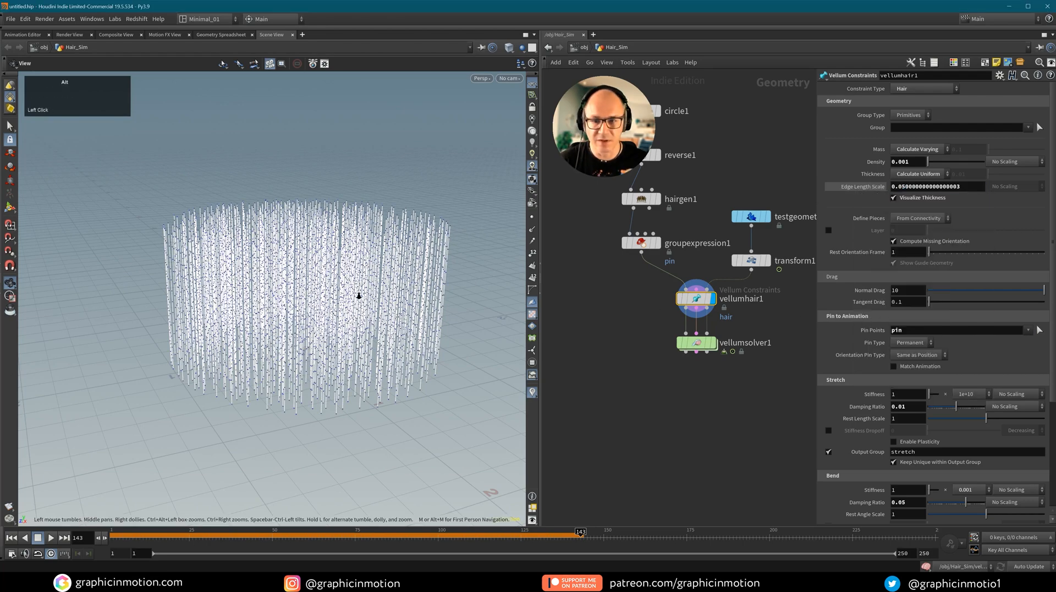
Examine the thickness visualization on the hair strands up close.
{"action": "right_click_drag", "start_coordinate": [359, 295], "coordinate": [385, 264]}
{"action": "middle_click_drag", "start_coordinate": [385, 264], "coordinate": [376, 188], "text": "alt"}
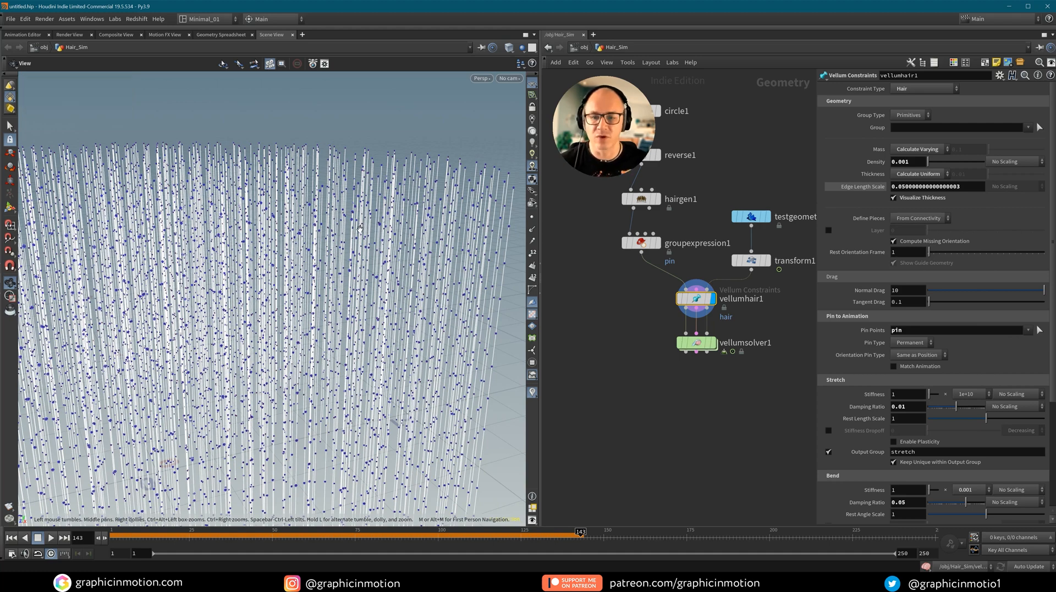
{"action": "right_click_drag", "start_coordinate": [275, 279], "coordinate": [263, 234], "text": "alt"}
{"action": "middle_click_drag", "start_coordinate": [271, 222], "coordinate": [307, 251], "text": "alt"}
{"action": "left_click_drag", "start_coordinate": [307, 250], "coordinate": [323, 250], "text": "alt"}
{"action": "middle_click_drag", "start_coordinate": [306, 268], "coordinate": [344, 250], "text": "alt"}
Display vellumsolver1, replay the simulation from the first frame, and inspect the strands around the collider from several angles.
{"action": "left_click", "coordinate": [11, 538]}
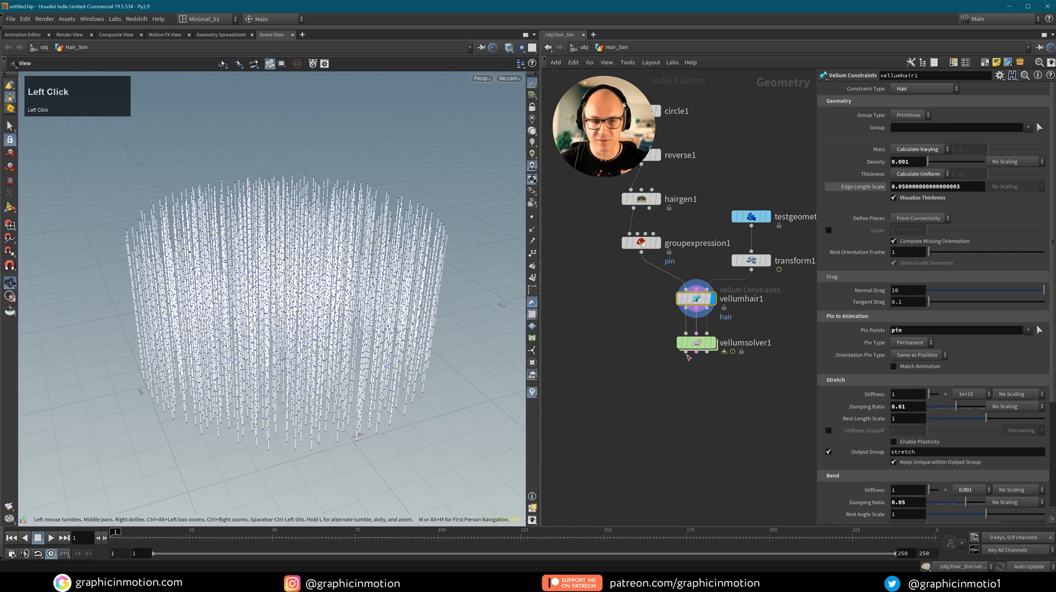
{"action": "left_click", "coordinate": [711, 343]}
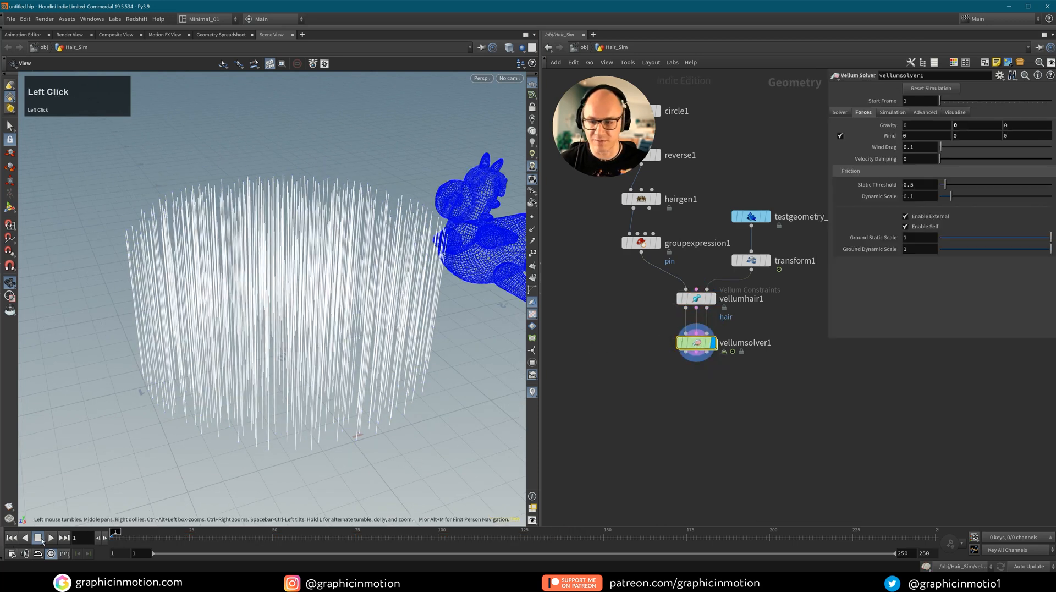
{"action": "left_click", "coordinate": [50, 538]}
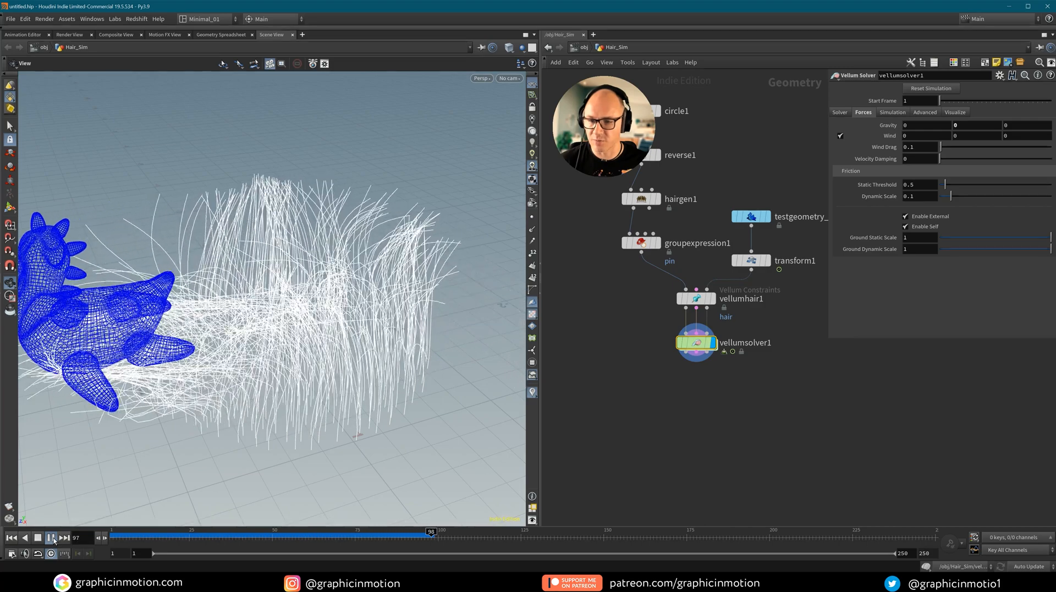
{"action": "left_click", "coordinate": [166, 368]}
{"action": "middle_click_drag", "start_coordinate": [166, 368], "coordinate": [231, 330]}
{"action": "left_click_drag", "start_coordinate": [231, 330], "coordinate": [439, 323]}
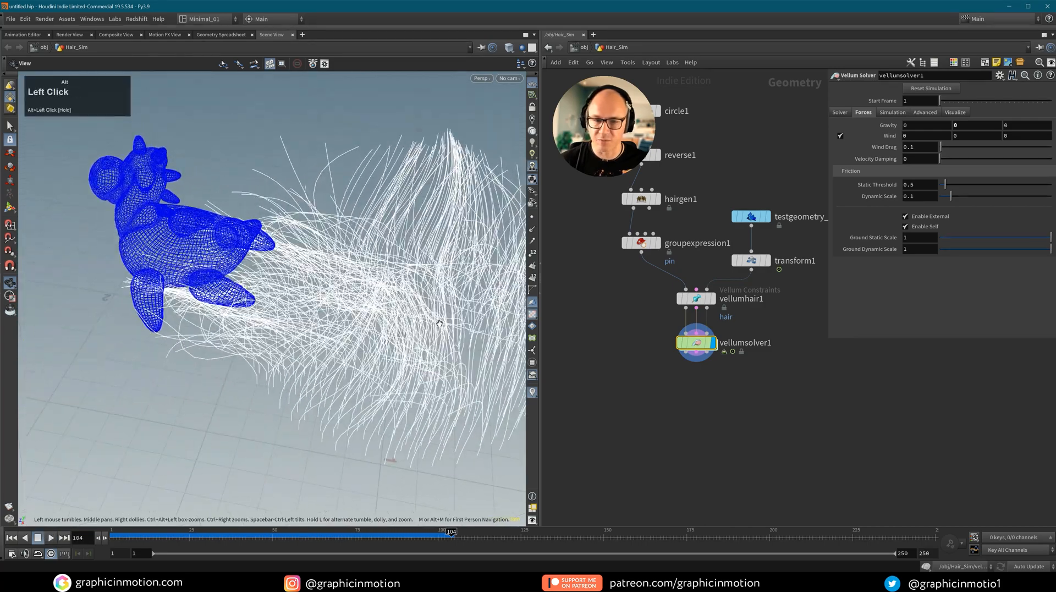
{"action": "left_click", "coordinate": [50, 537]}
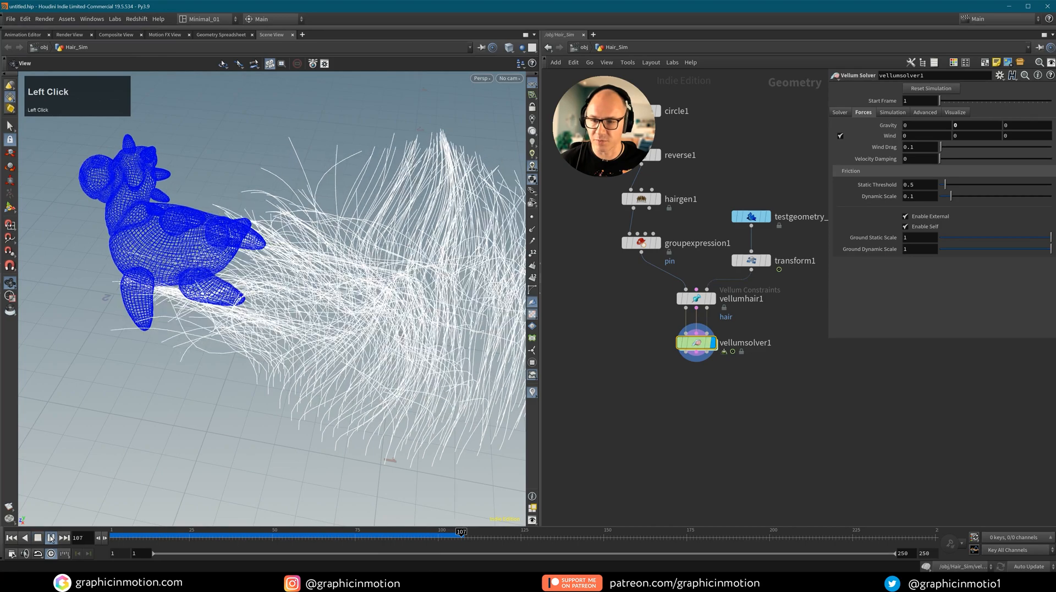
{"action": "mouse_move", "coordinate": [219, 311]}
{"action": "left_mouse_down", "text": "alt"}
{"action": "mouse_move", "coordinate": [290, 229]}
{"action": "mouse_move", "coordinate": [212, 302]}
{"action": "left_mouse_up", "text": "alt"}
{"action": "middle_click_drag", "start_coordinate": [204, 299], "coordinate": [331, 312], "text": "alt"}
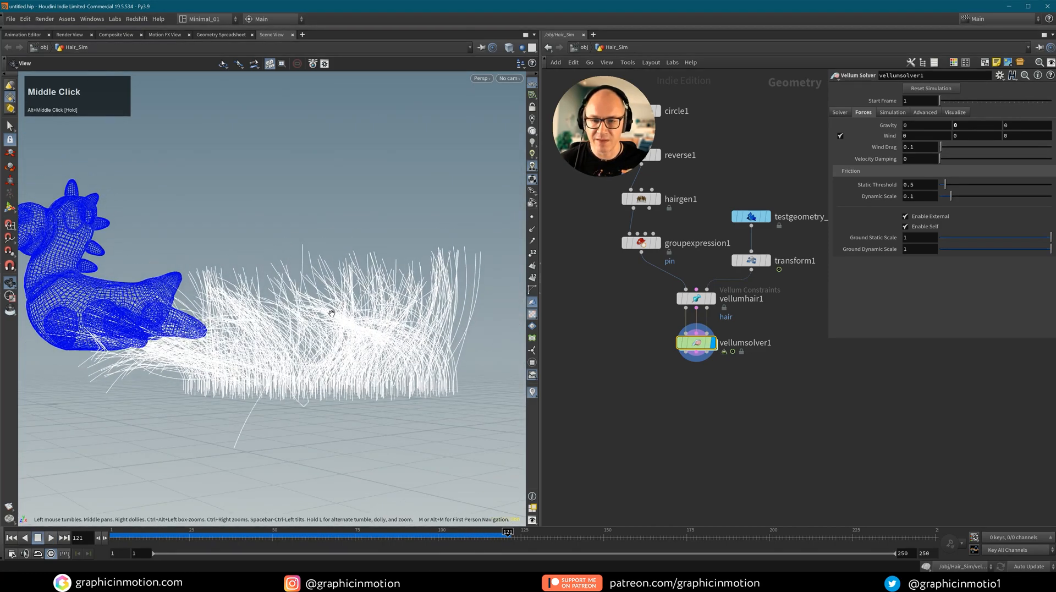
Set vellumsolver1's Collision Passes to 30 and replay the simulation from the first frame.
{"action": "left_click", "coordinate": [696, 342]}
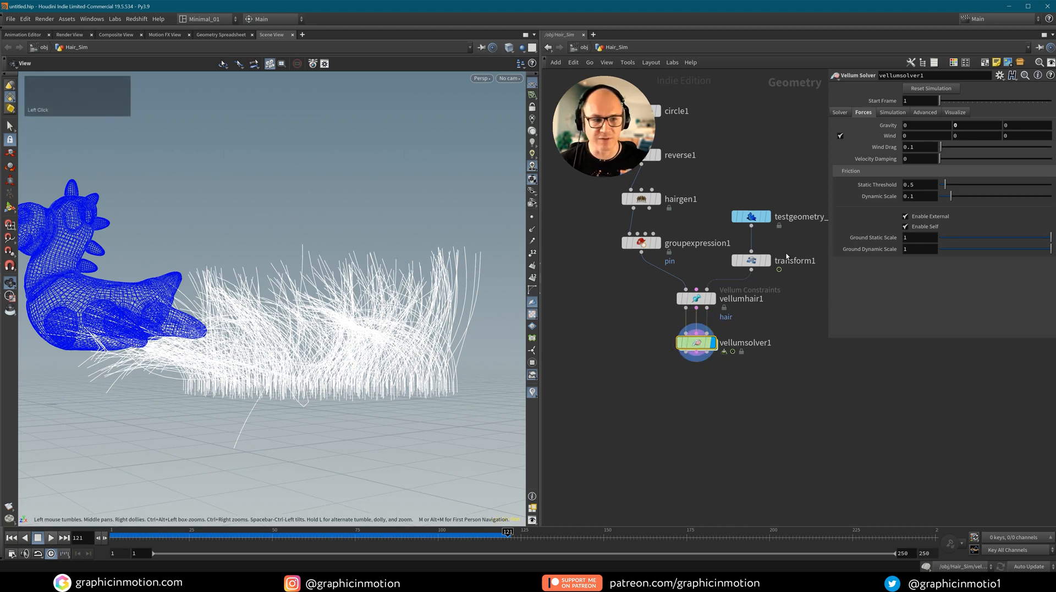
{"action": "left_click", "coordinate": [840, 113]}
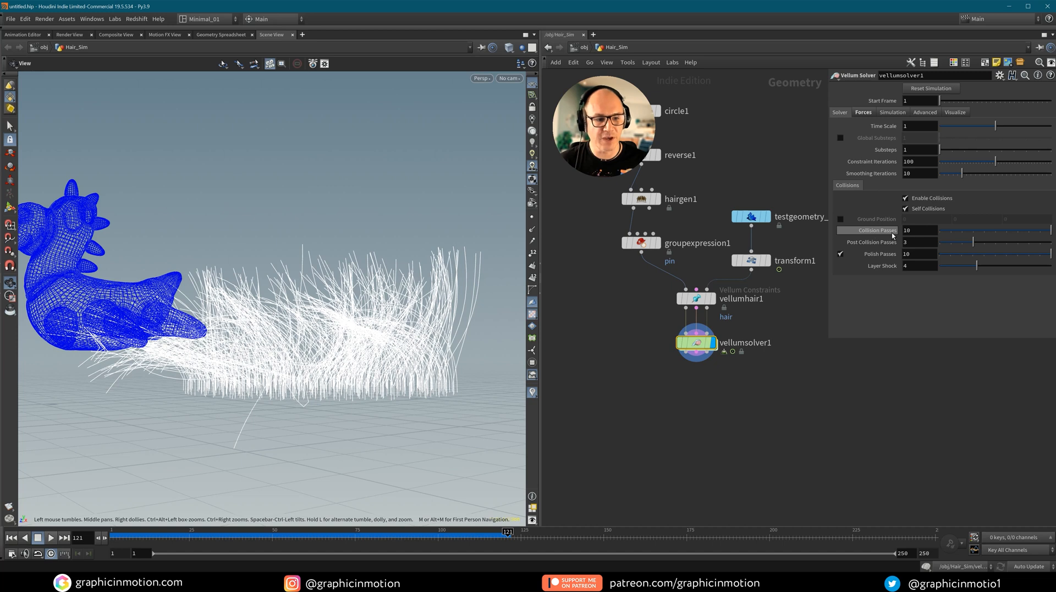
{"action": "left_click", "coordinate": [913, 230]}
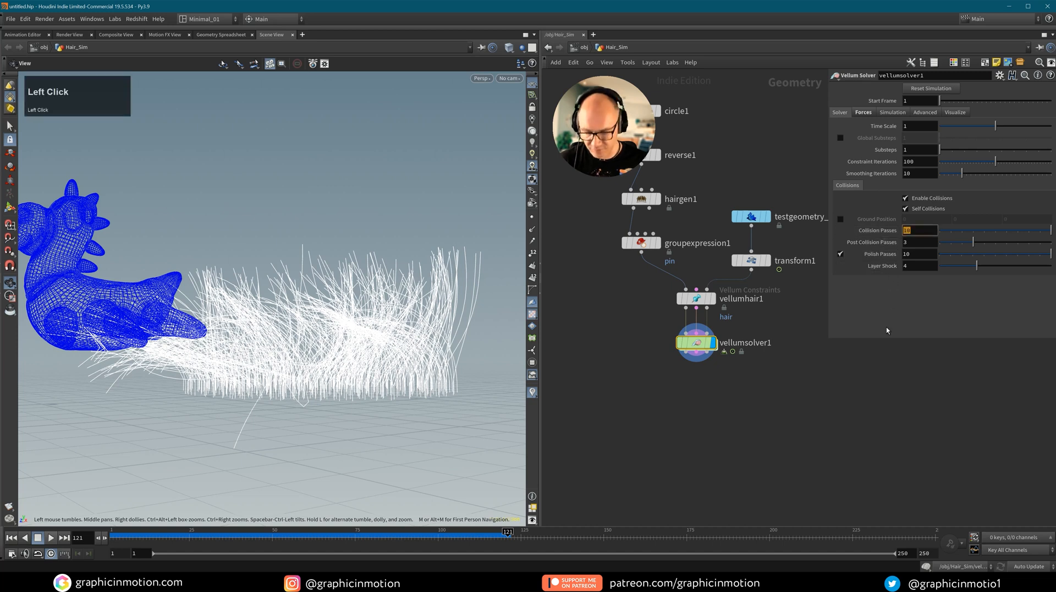
{"action": "type", "text": "30"}
{"action": "left_click", "coordinate": [345, 497]}
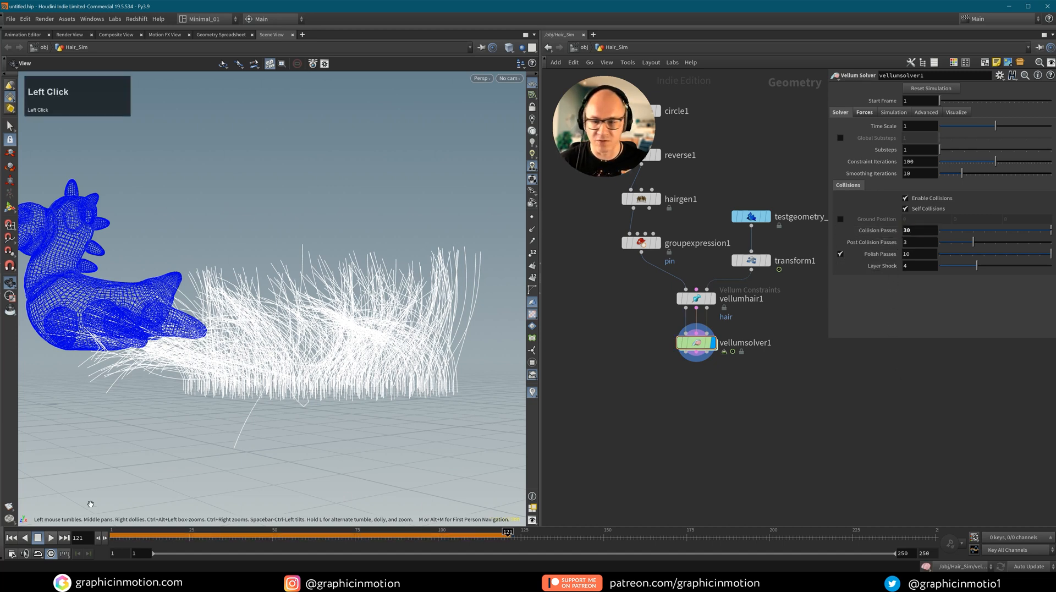
{"action": "left_click", "coordinate": [11, 538]}
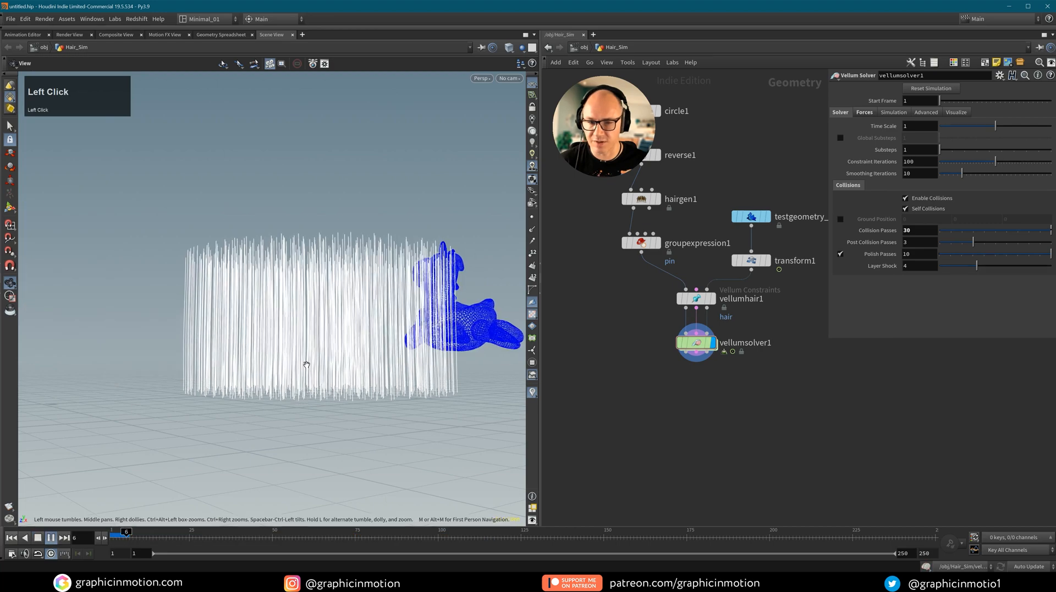
{"action": "mouse_move", "coordinate": [335, 313]}
{"action": "left_mouse_down", "text": "alt"}
{"action": "mouse_move", "coordinate": [333, 325]}
{"action": "mouse_move", "coordinate": [341, 322]}
{"action": "left_mouse_up", "text": "alt"}
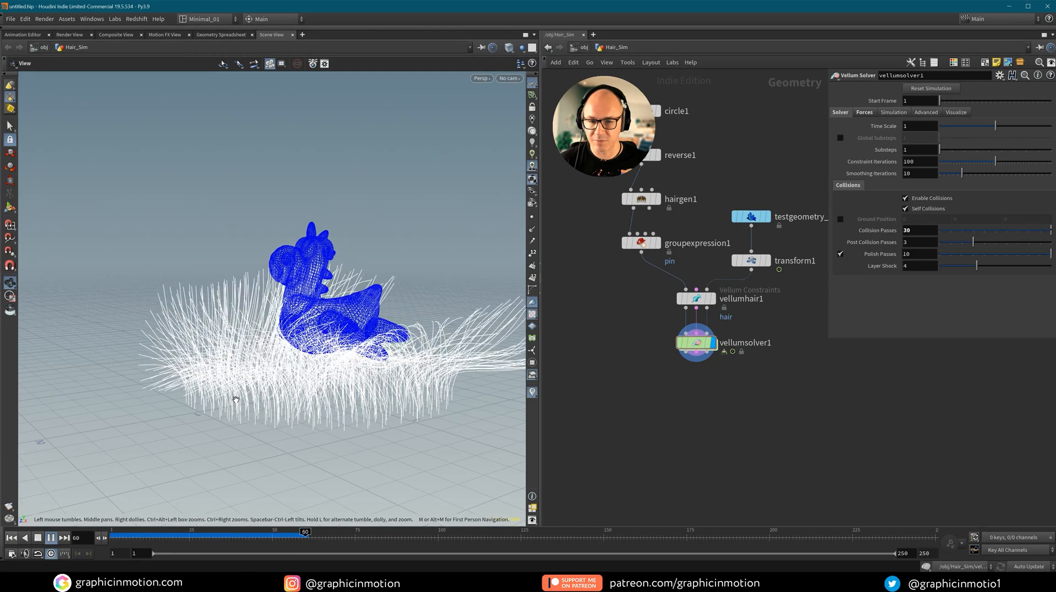
{"action": "left_click_drag", "start_coordinate": [238, 377], "coordinate": [330, 352], "text": "alt"}
{"action": "left_click", "coordinate": [50, 538]}
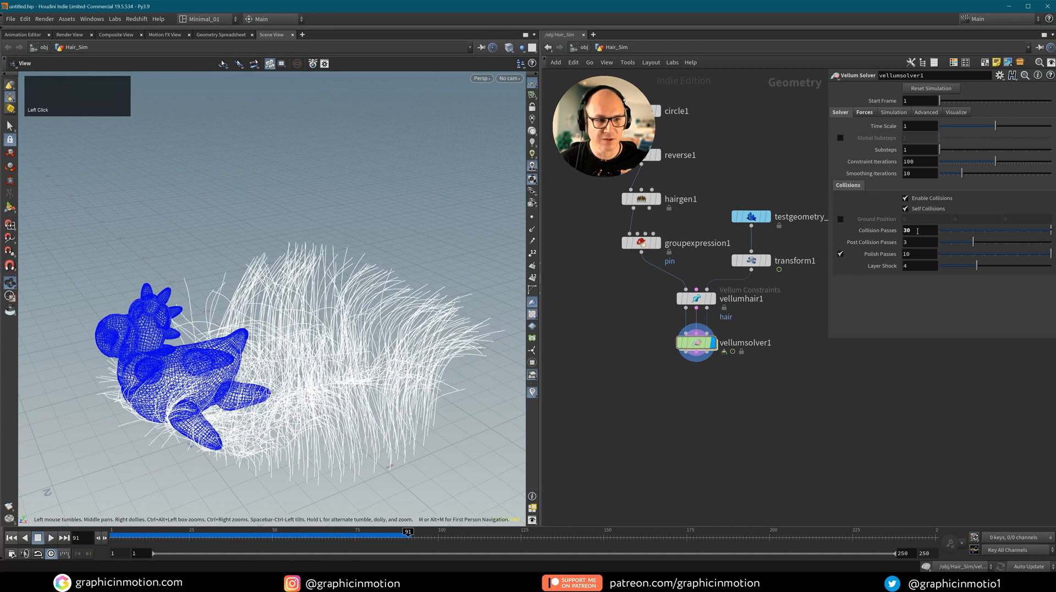
Raise vellumsolver1's Collision Passes to 50 and rerun the simulation from the start.
{"action": "type", "text": "50"}
{"action": "key", "text": "Return"}
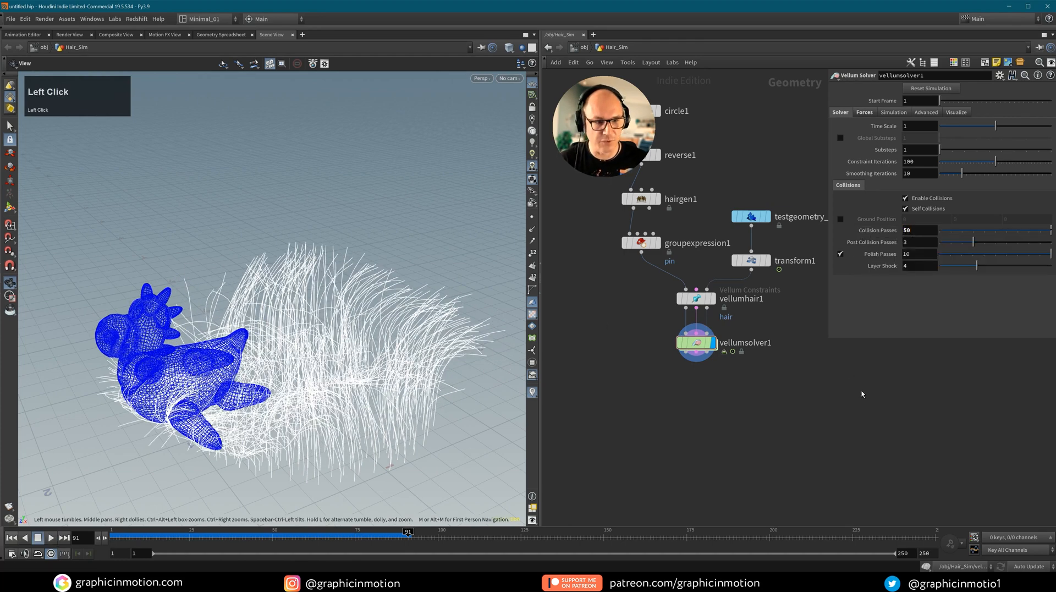
{"action": "left_click", "coordinate": [25, 539]}
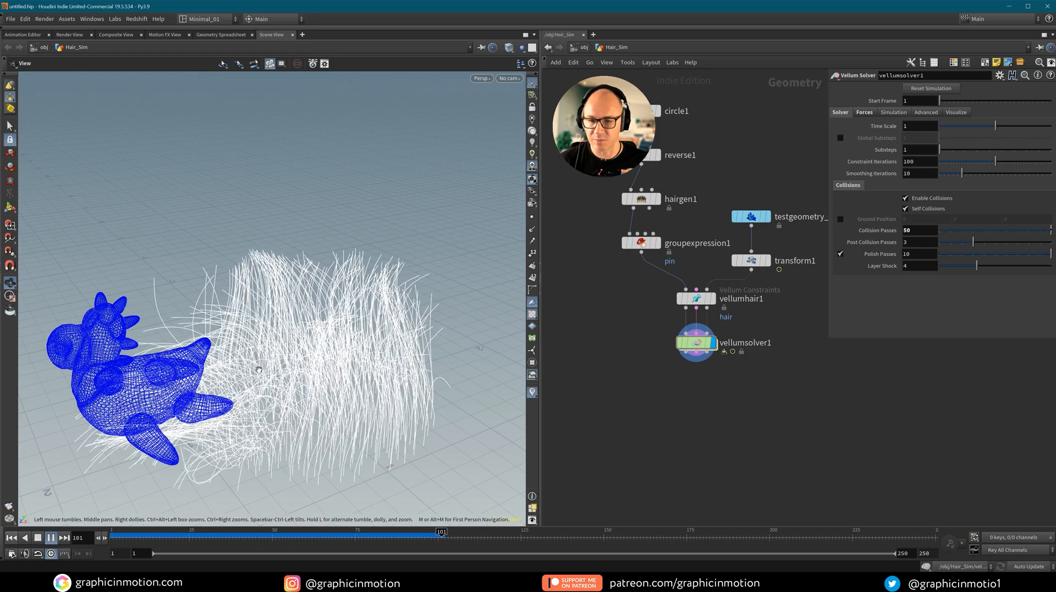
{"action": "left_click", "coordinate": [50, 537]}
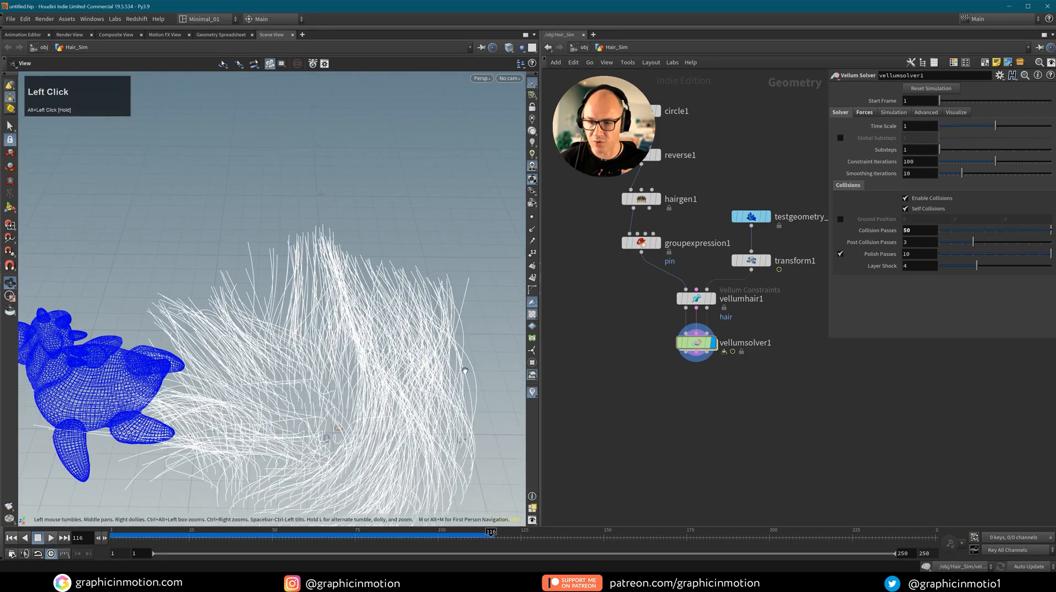
Set vellumsolver1's Collision Passes to 100 and replay the simulation from the first frame.
{"action": "left_click", "coordinate": [920, 232]}
{"action": "type", "text": "100"}
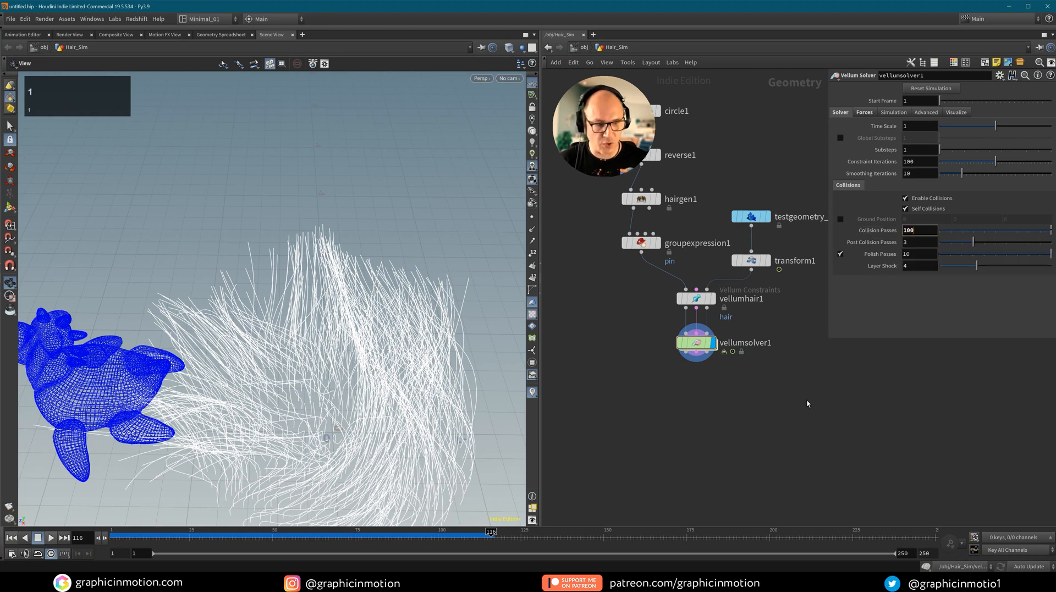
{"action": "left_click", "coordinate": [378, 468]}
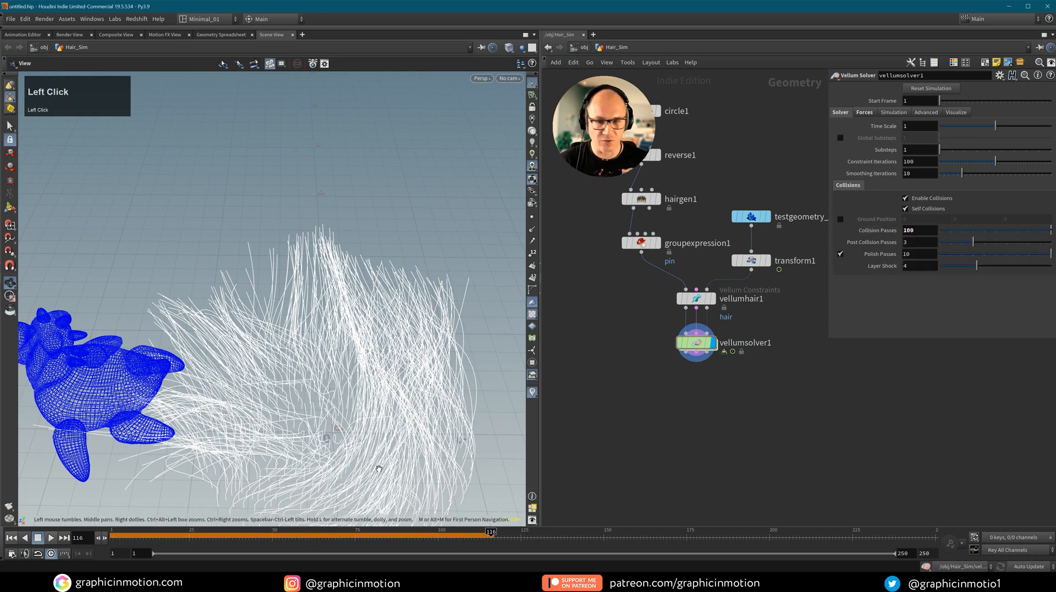
{"action": "left_click", "coordinate": [43, 538]}
{"action": "middle_click", "coordinate": [320, 341]}
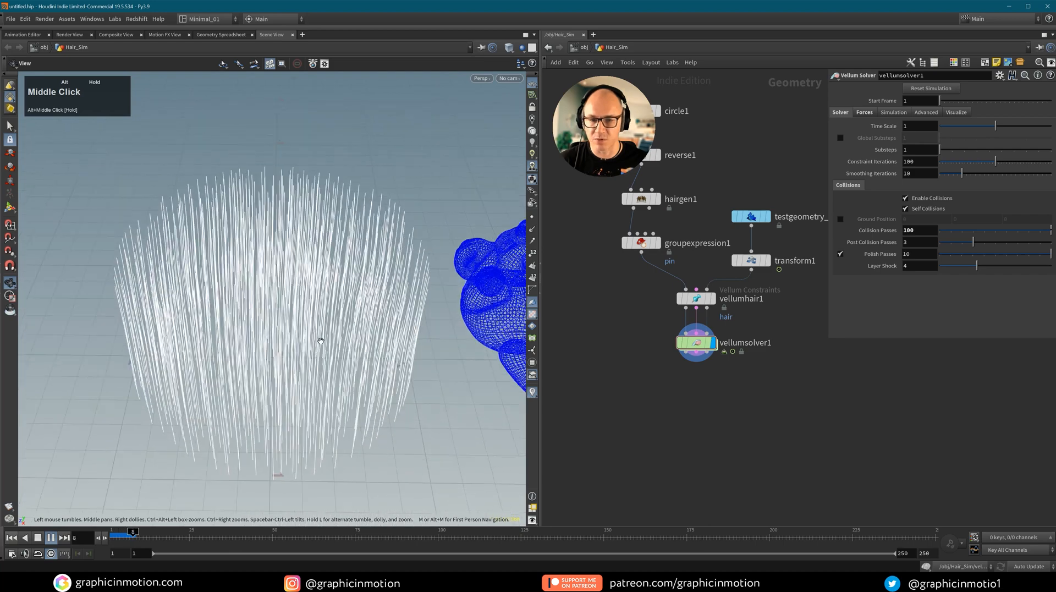
{"action": "left_click_drag", "start_coordinate": [320, 352], "coordinate": [355, 340], "text": "alt"}
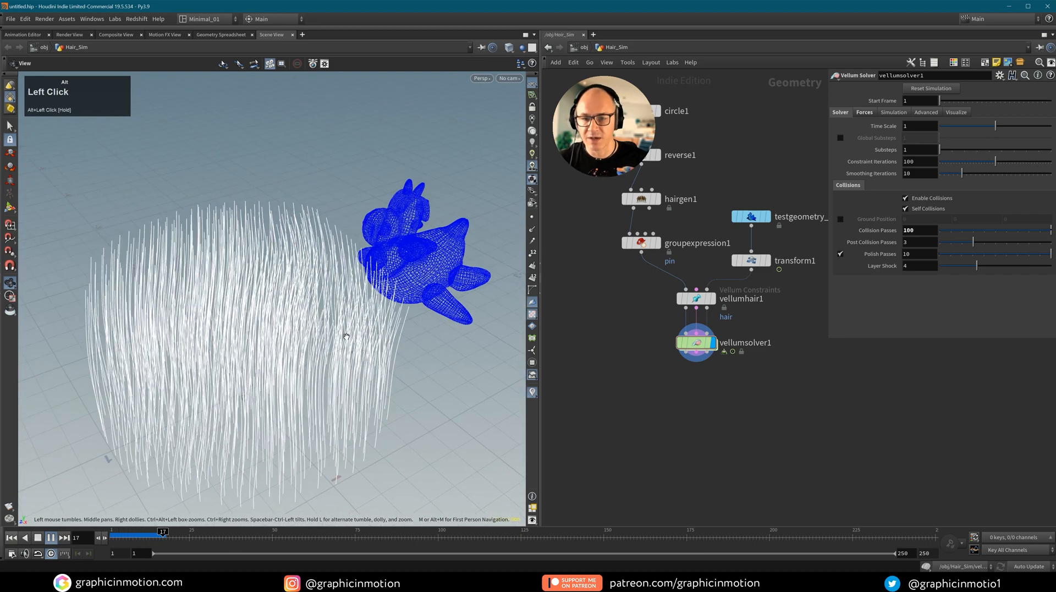
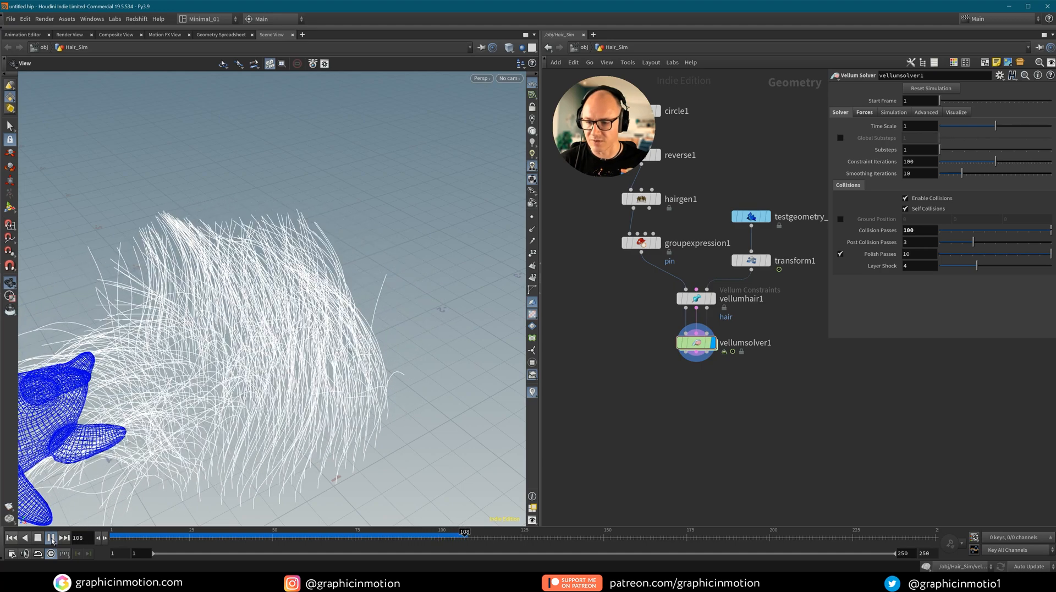
Pause the simulation, examine how the strands collide with the animal from different angles, and return to the first frame.
{"action": "left_click", "coordinate": [52, 540]}
{"action": "middle_click_drag", "start_coordinate": [241, 371], "coordinate": [297, 330], "text": "alt"}
{"action": "scroll", "coordinate": [297, 330], "scroll_direction": "down", "scroll_amount": 3}
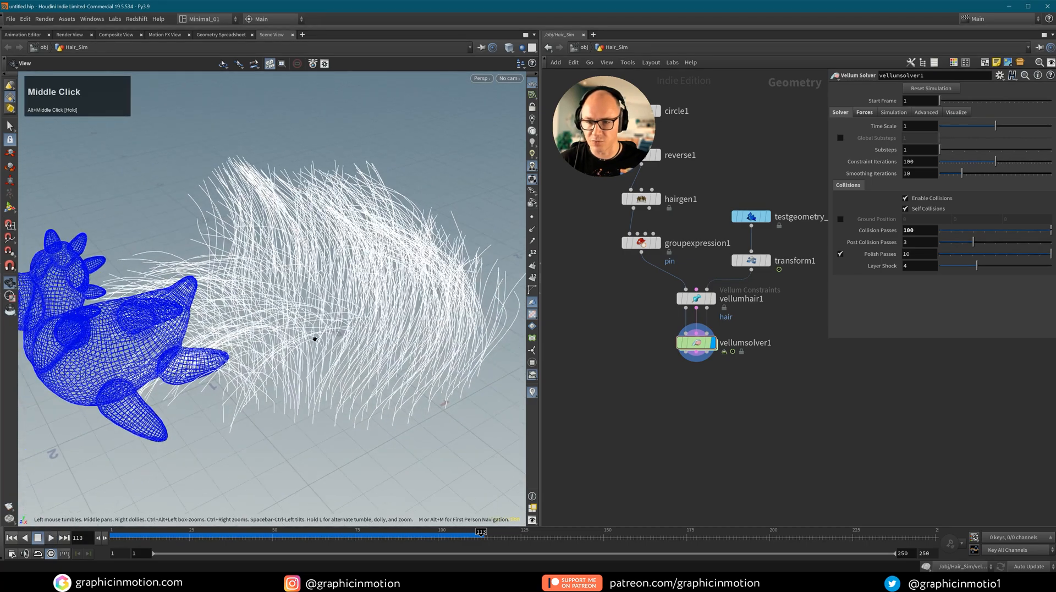
{"action": "left_click_drag", "start_coordinate": [308, 337], "coordinate": [337, 302], "text": "alt"}
{"action": "middle_click_drag", "start_coordinate": [337, 302], "coordinate": [392, 308], "text": "alt"}
{"action": "left_click", "coordinate": [11, 537]}
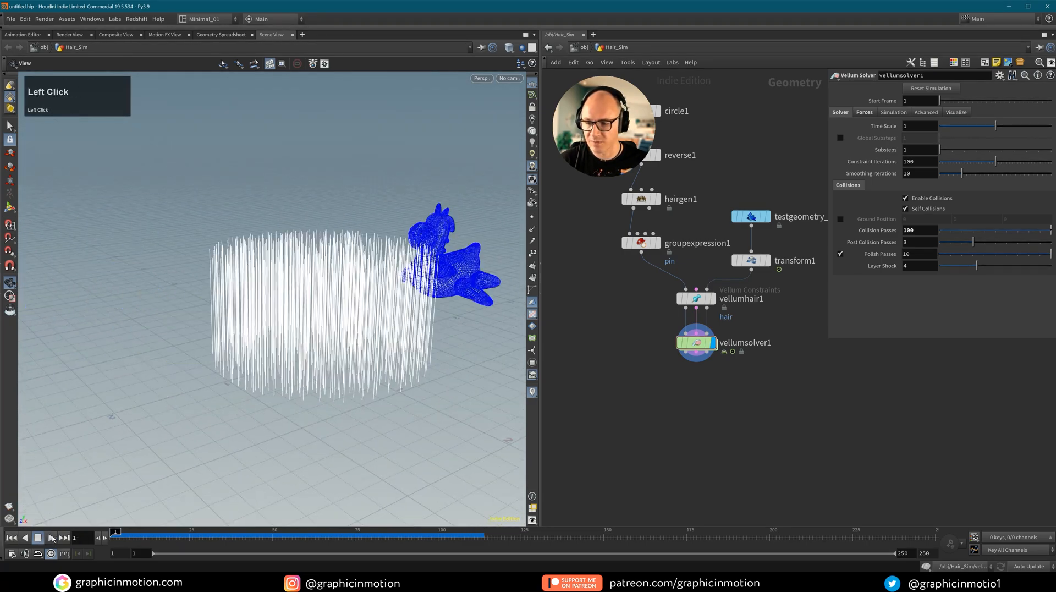
Replay the hair simulation from the first frame, pause it after the animal has passed through, and examine the strands.
{"action": "left_click", "coordinate": [52, 537]}
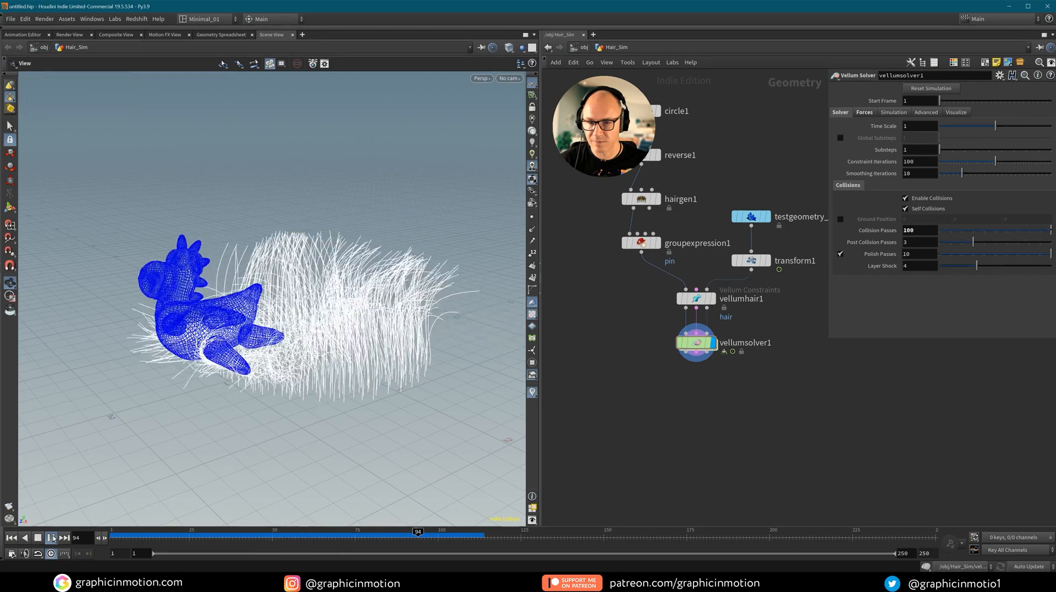
{"action": "left_click", "coordinate": [53, 537]}
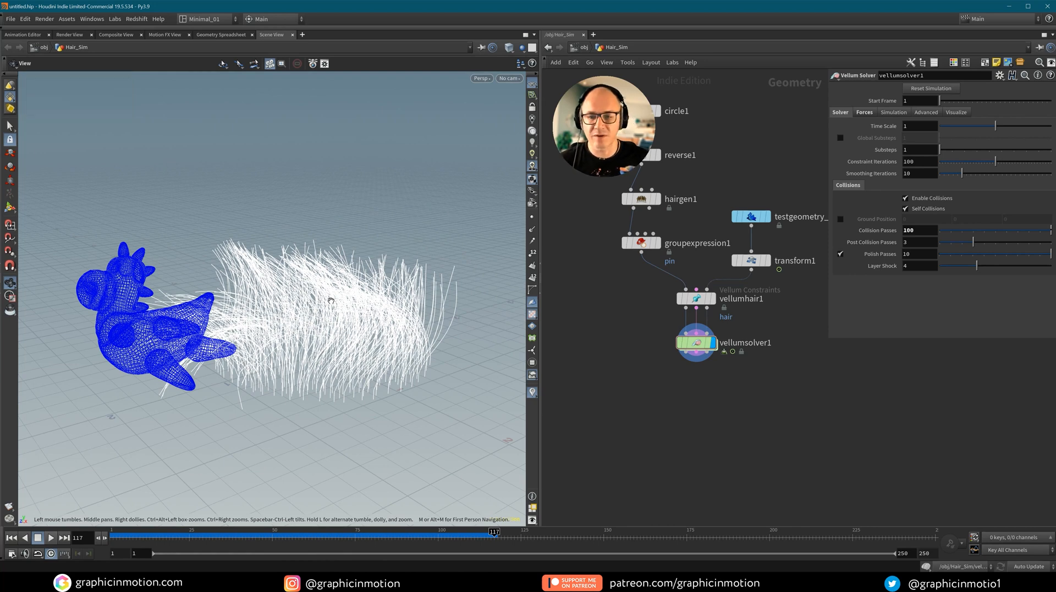
{"action": "middle_click_drag", "start_coordinate": [327, 274], "coordinate": [321, 300], "text": "alt"}
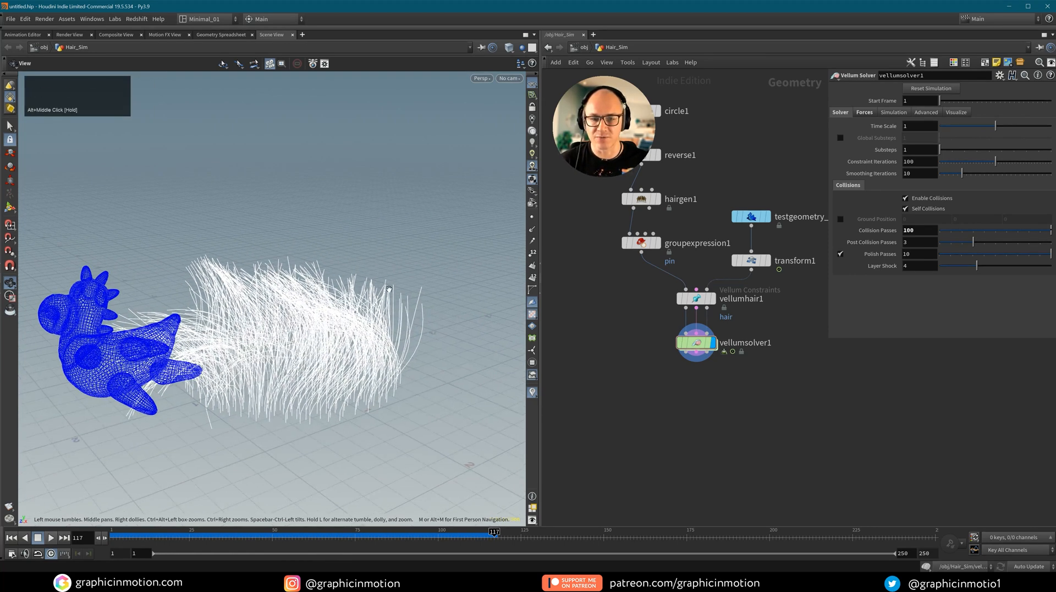
Set vellumhair1's Edge Length Scale to 0.25.
{"action": "left_click", "coordinate": [704, 301]}
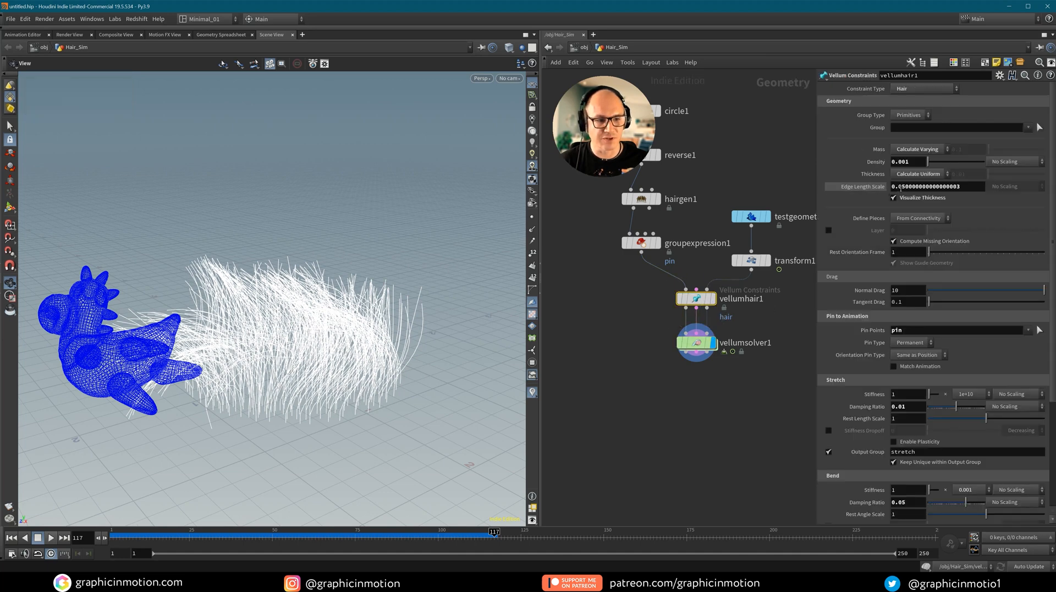
{"action": "left_click_drag", "start_coordinate": [895, 186], "coordinate": [966, 192]}
{"action": "type", "text": "25"}
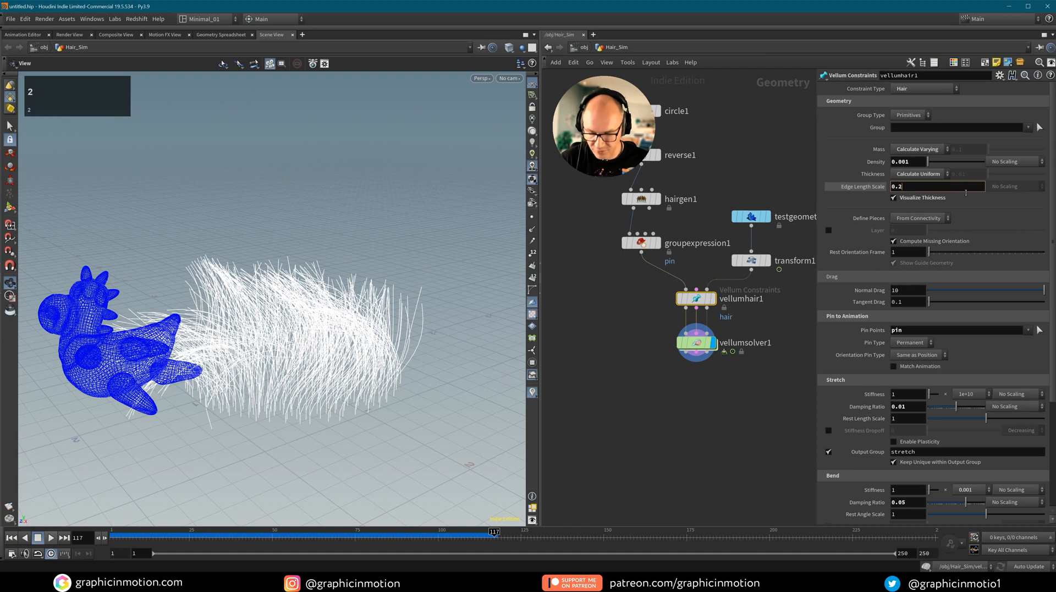
Set vellumsolver1's Collision Passes to 10, replay the simulation from the first frame, and pause it to inspect the strands.
{"action": "left_click", "coordinate": [695, 343]}
{"action": "left_click_drag", "start_coordinate": [917, 230], "coordinate": [873, 230]}
{"action": "type", "text": "10"}
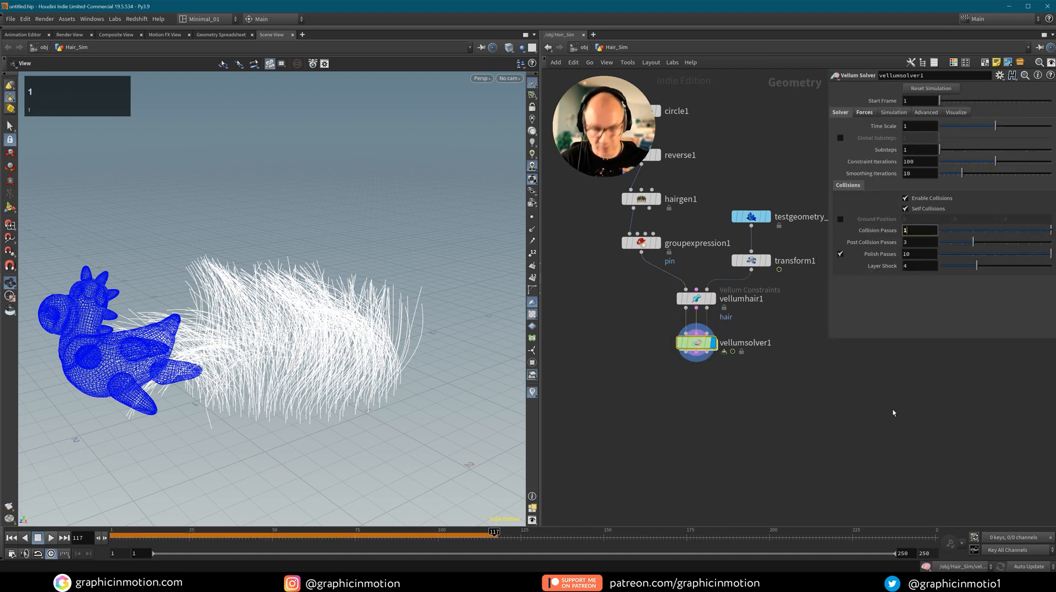
{"action": "left_click", "coordinate": [893, 413]}
{"action": "left_click", "coordinate": [696, 342]}
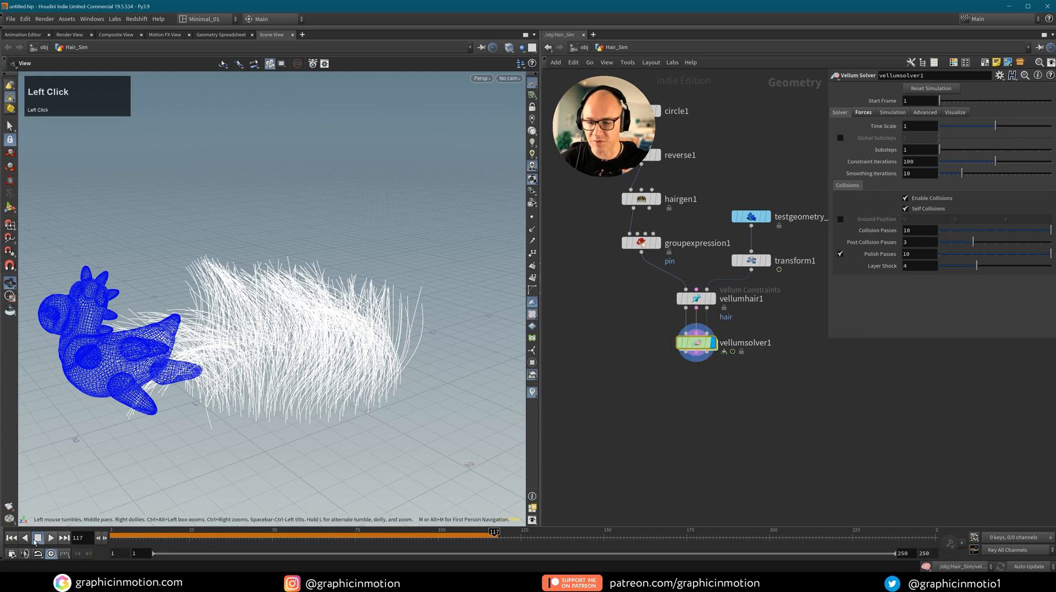
{"action": "left_click", "coordinate": [12, 539]}
{"action": "left_click", "coordinate": [51, 538]}
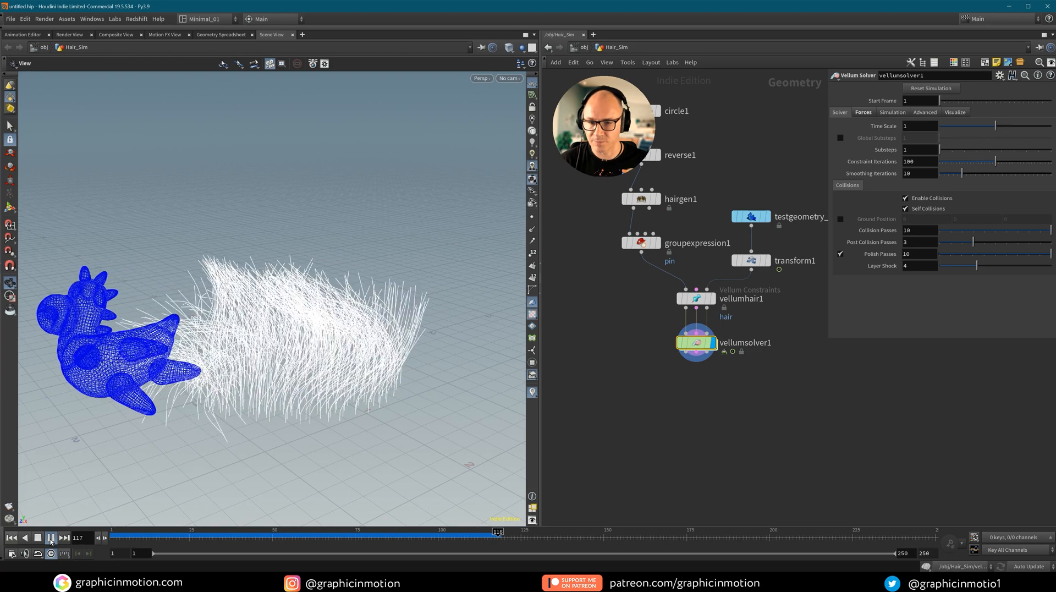
{"action": "left_click", "coordinate": [51, 538]}
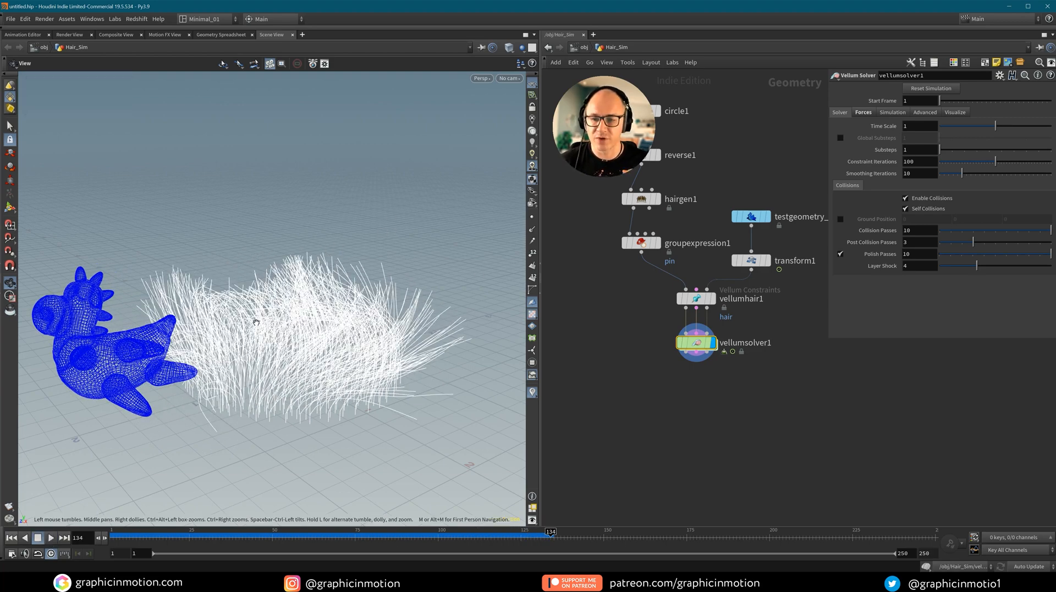
{"action": "left_click_drag", "start_coordinate": [294, 321], "coordinate": [310, 305], "text": "alt"}
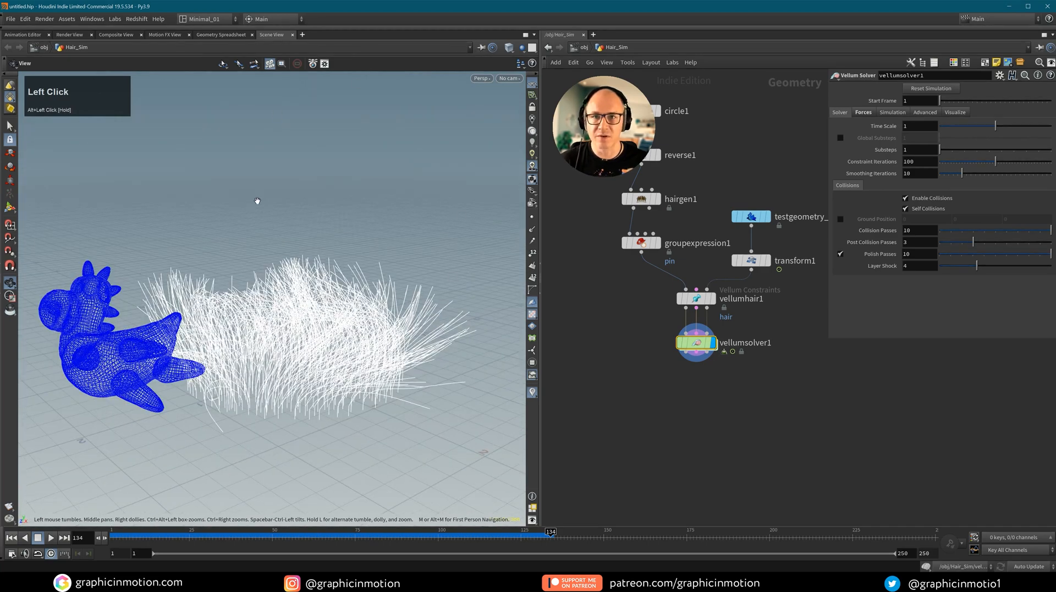
Add a second Hair Generate node in the free space below vellumsolver1.
{"action": "middle_click_drag", "start_coordinate": [694, 403], "coordinate": [695, 364]}
{"action": "left_click", "coordinate": [695, 369], "text": "alt"}
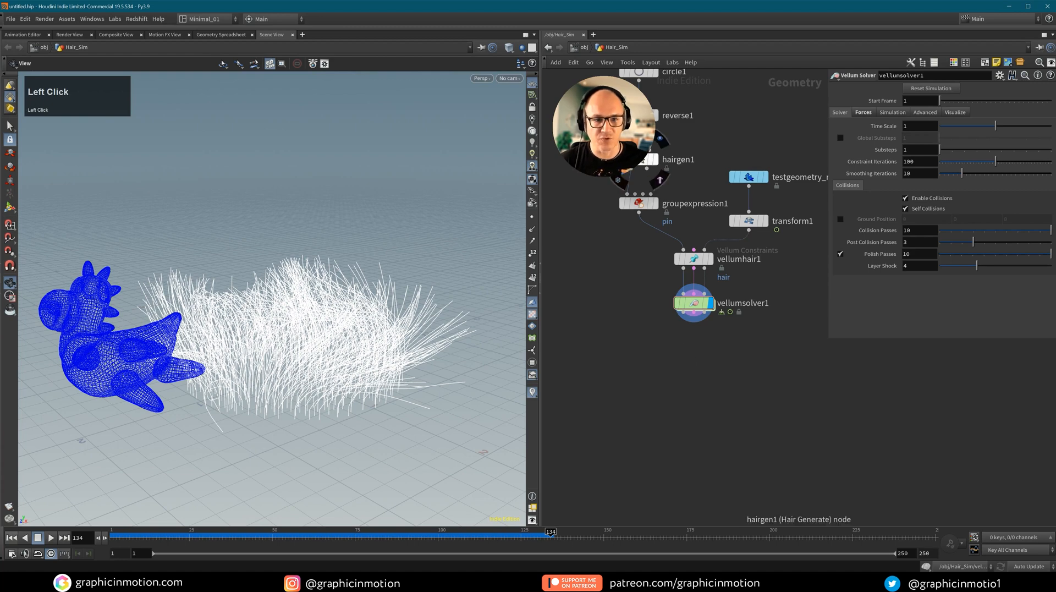
{"action": "key", "text": "Tab"}
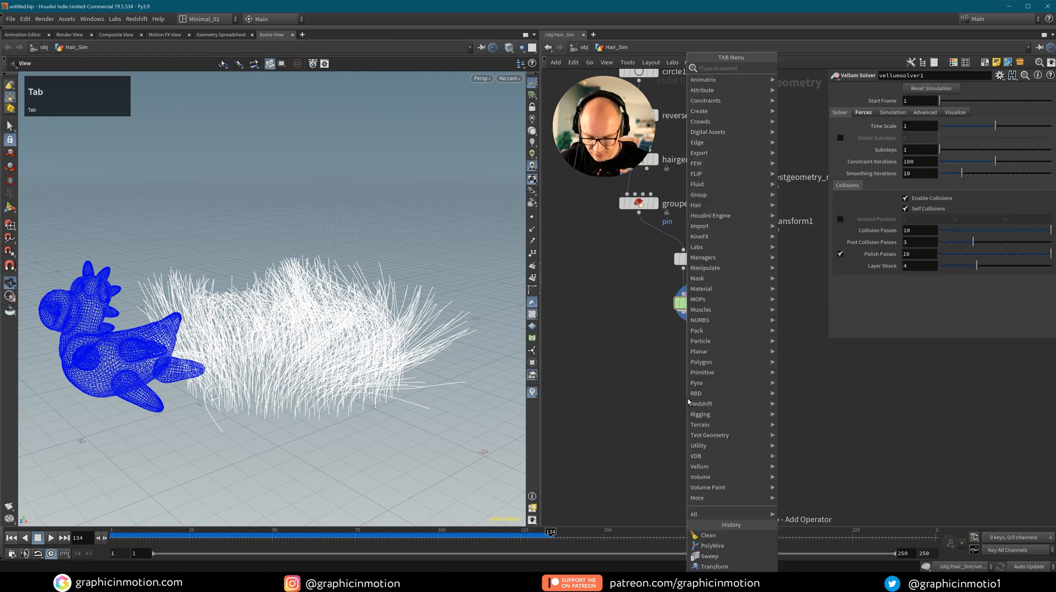
{"action": "type", "text": "hair gen"}
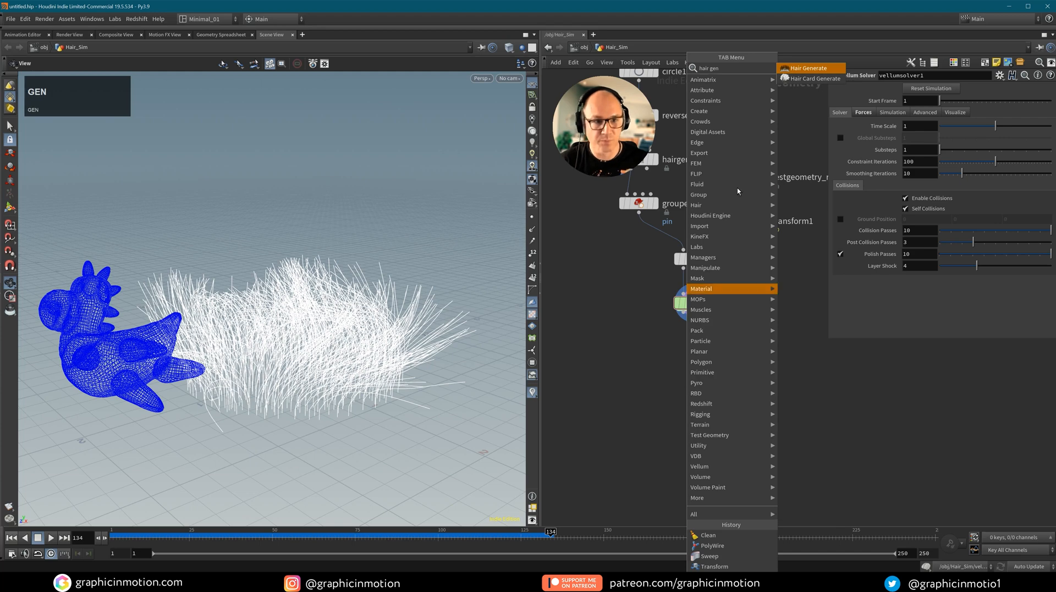
{"action": "left_click", "coordinate": [808, 69]}
{"action": "left_click", "coordinate": [691, 375]}
{"action": "middle_click_drag", "start_coordinate": [692, 375], "coordinate": [692, 425]}
Turn off Use Guides on hairgen1.
{"action": "left_click", "coordinate": [652, 204]}
{"action": "left_click", "coordinate": [651, 205]}
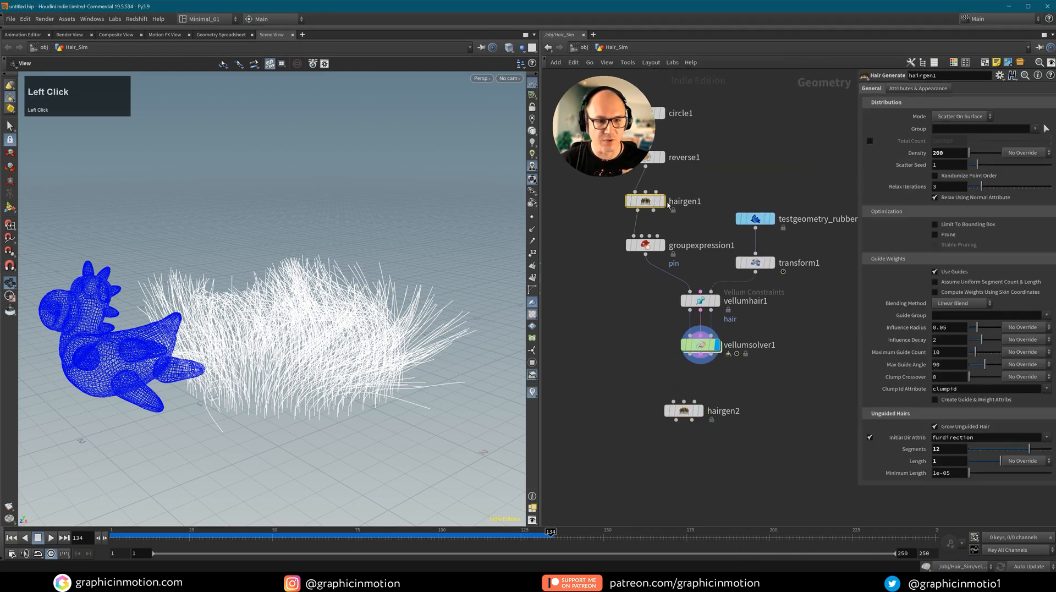
{"action": "mouse_move", "coordinate": [649, 201]}
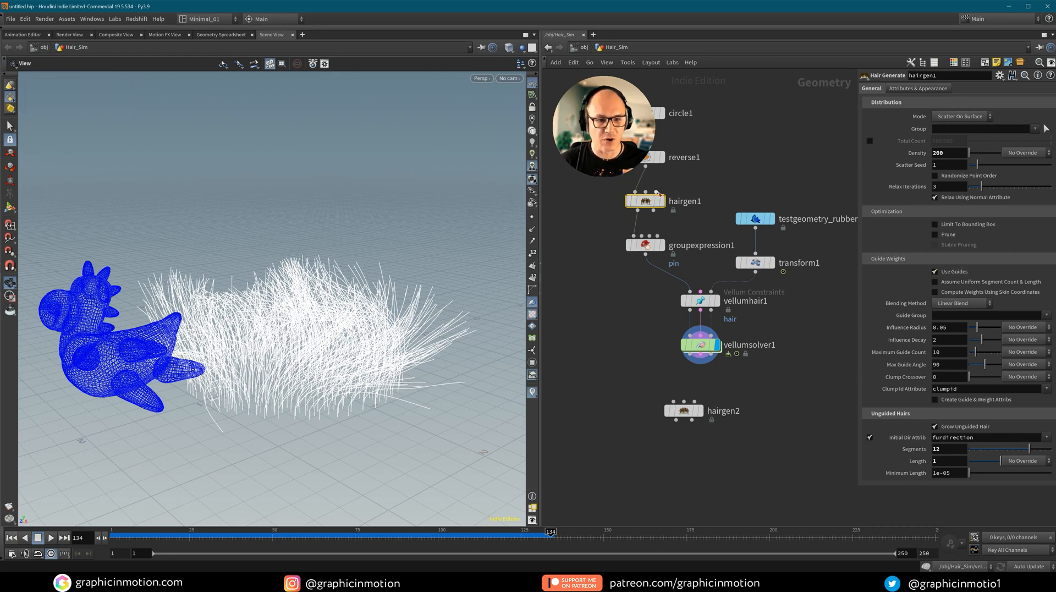
{"action": "left_click", "coordinate": [645, 203]}
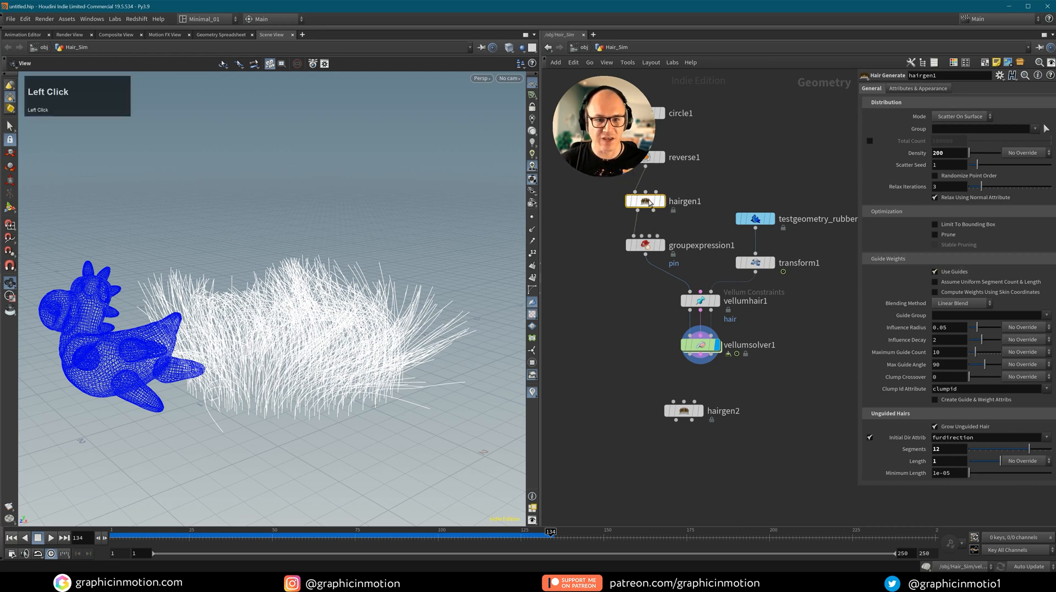
{"action": "mouse_move", "coordinate": [652, 205]}
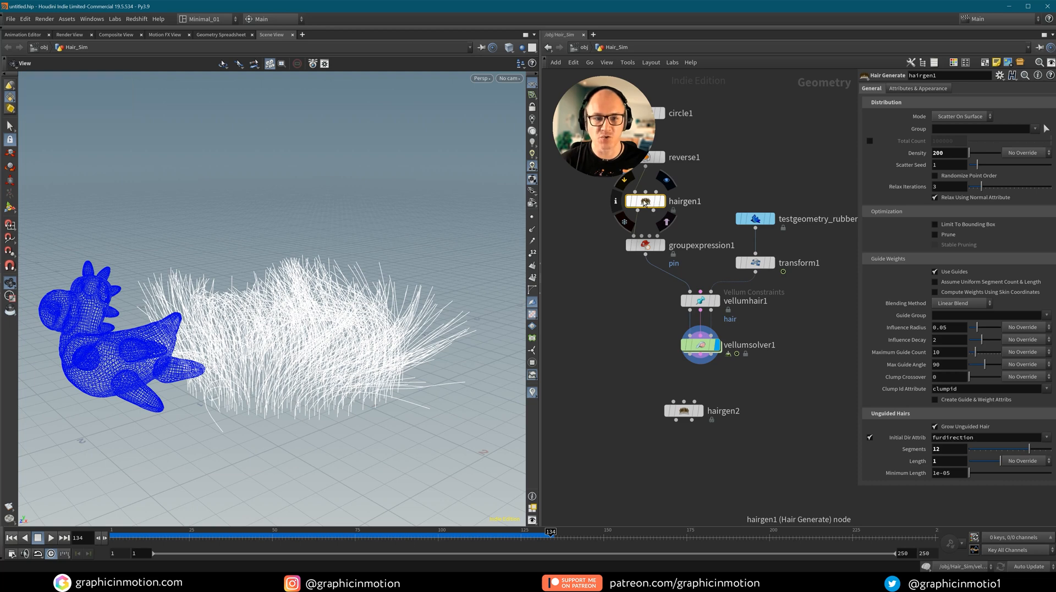
{"action": "left_click", "coordinate": [934, 272]}
{"action": "mouse_move", "coordinate": [639, 203]}
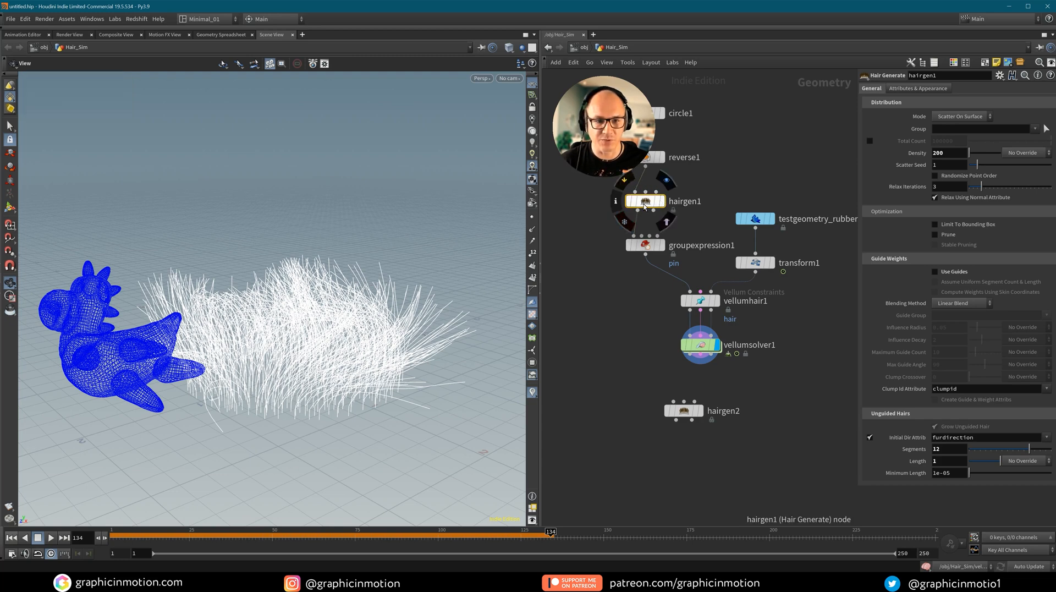
{"action": "left_click", "coordinate": [647, 203]}
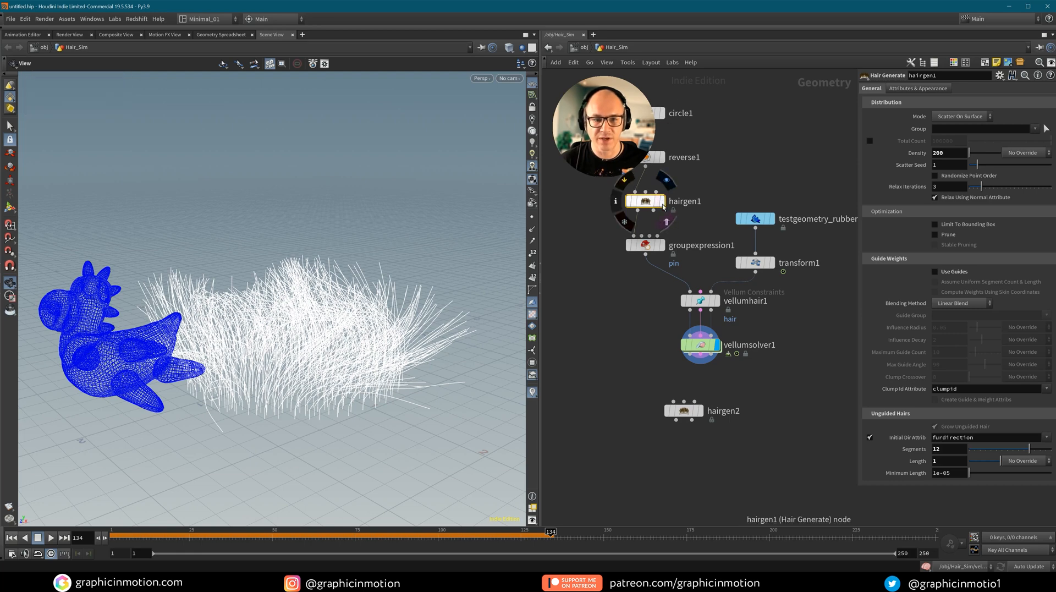
Review hairgen2's parameters and display the circle1 surface that serves as the base for the hair.
{"action": "left_click", "coordinate": [684, 411]}
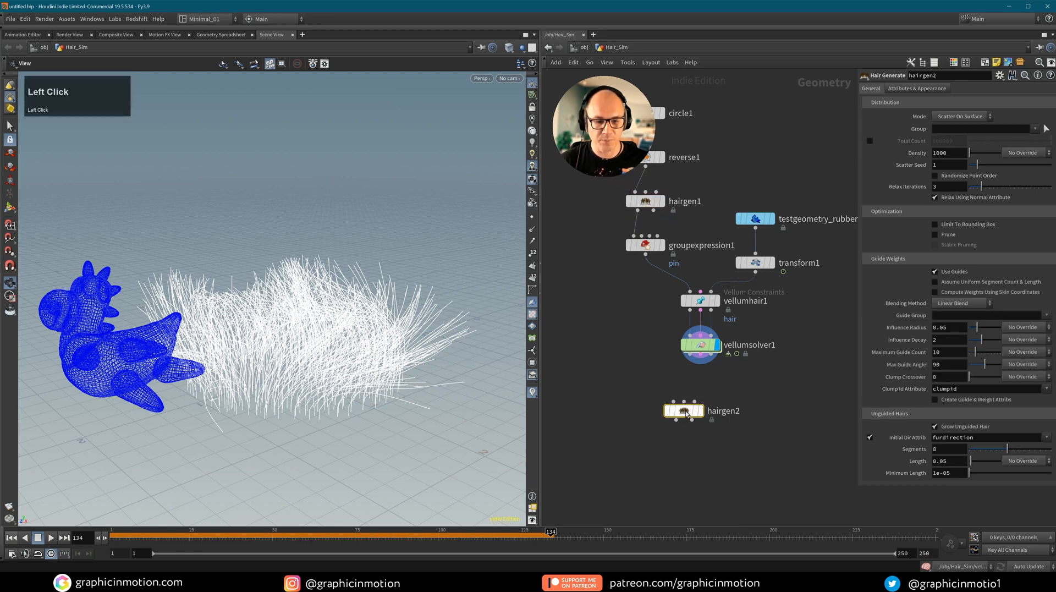
{"action": "middle_click", "coordinate": [687, 414]}
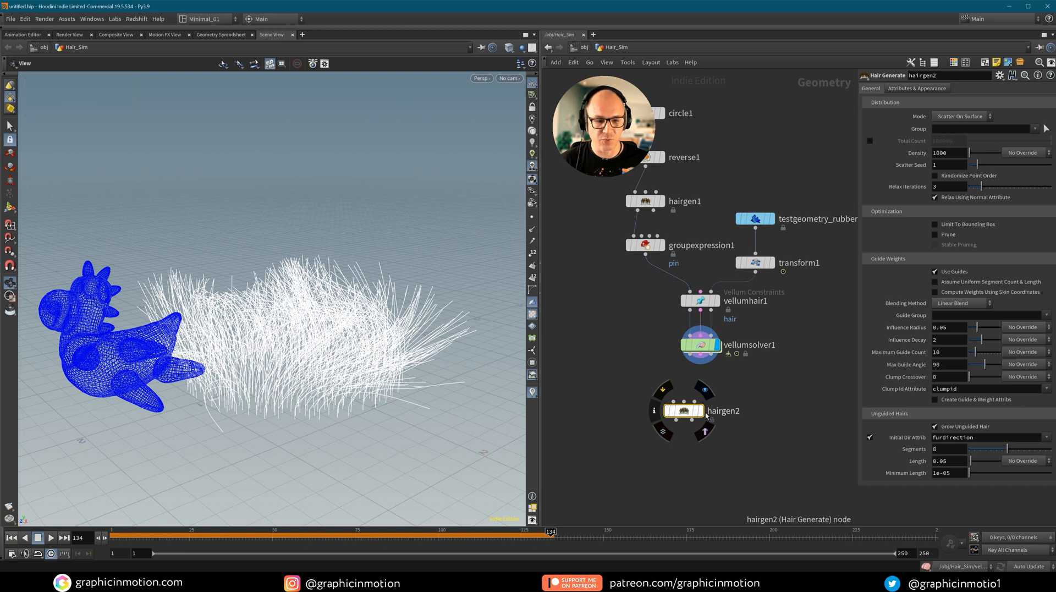
{"action": "mouse_move", "coordinate": [680, 411]}
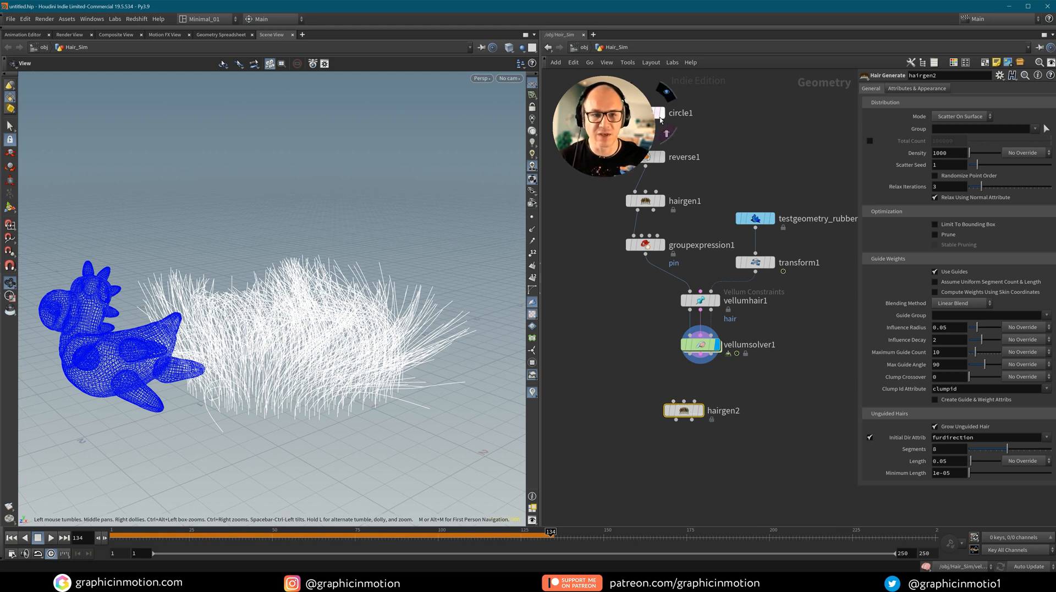
{"action": "left_click", "coordinate": [659, 114]}
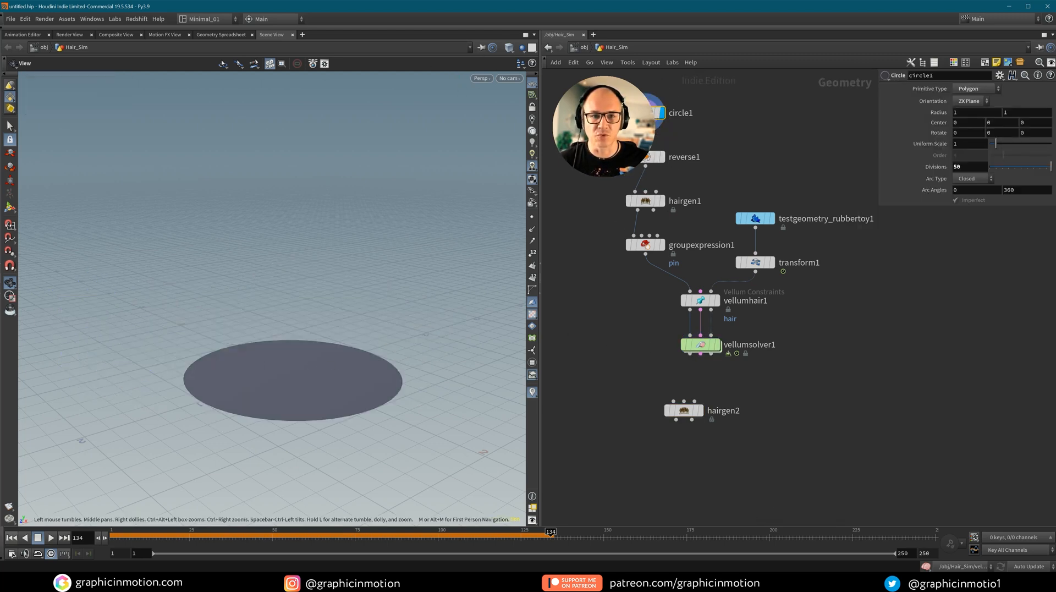
{"action": "left_click", "coordinate": [661, 113]}
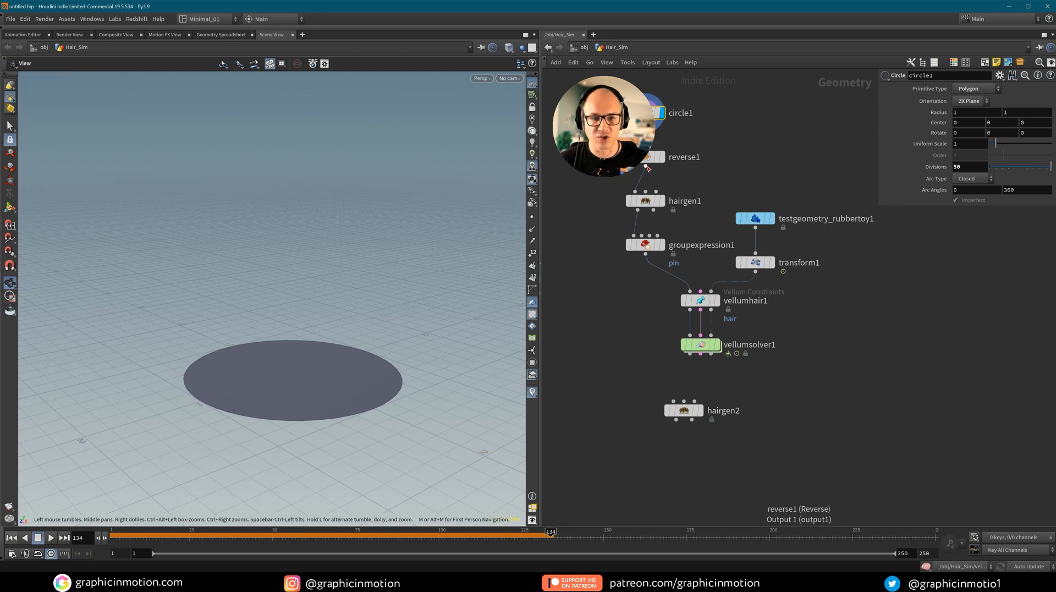
Connect reverse1's output to hairgen2's first input and display hairgen2.
{"action": "left_click_drag", "start_coordinate": [647, 168], "coordinate": [650, 419]}
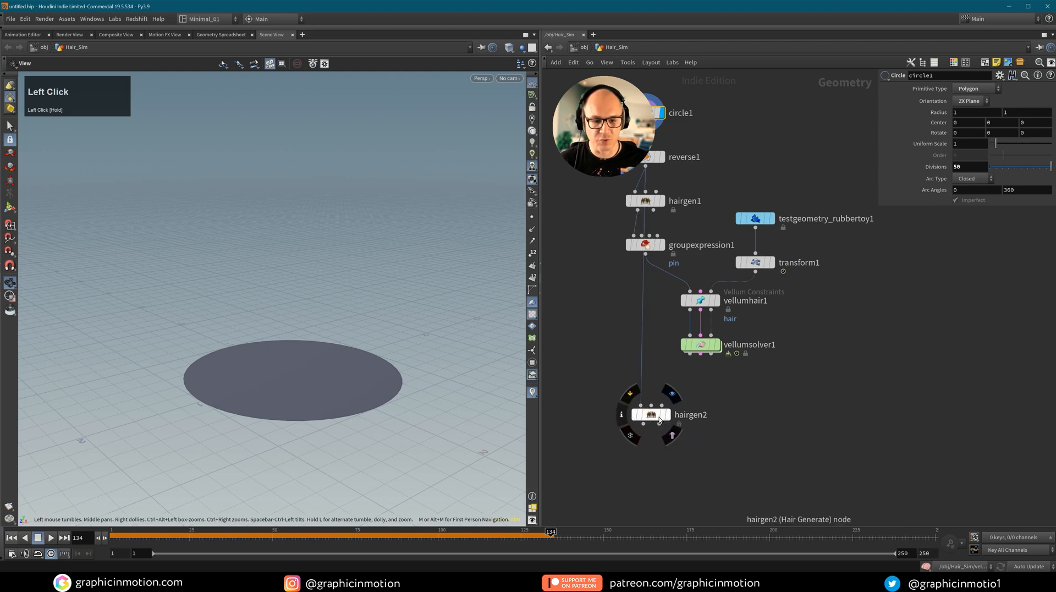
{"action": "left_click", "coordinate": [668, 420]}
{"action": "left_click", "coordinate": [655, 415]}
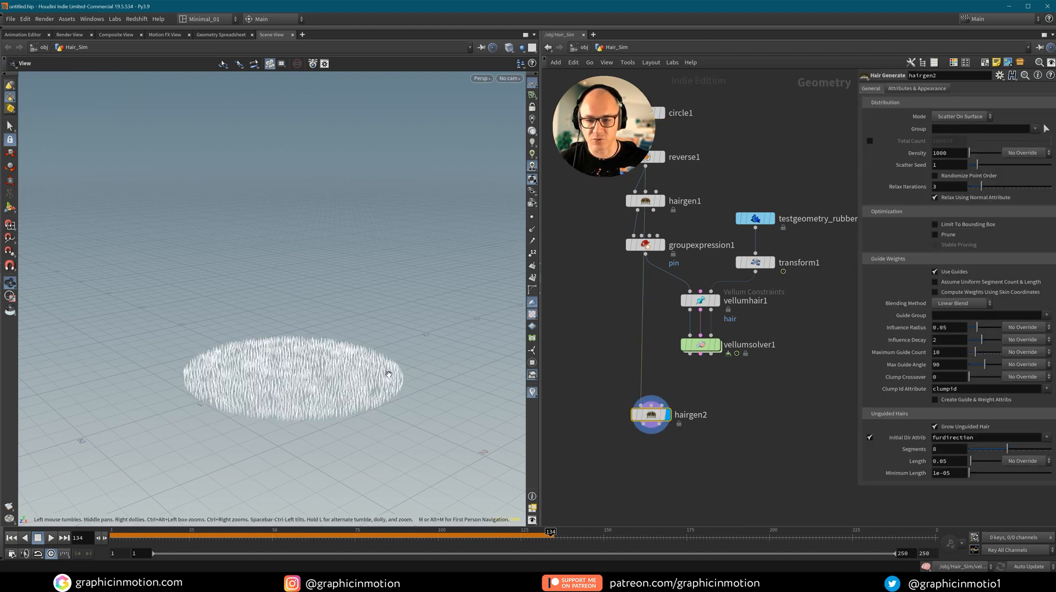
{"action": "left_click_drag", "start_coordinate": [654, 411], "coordinate": [658, 403]}
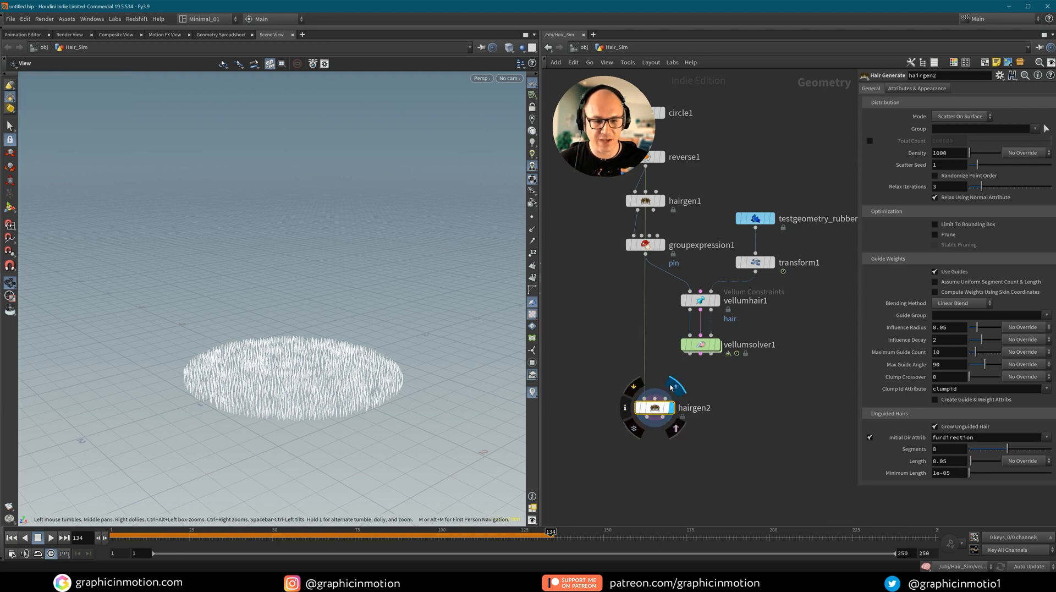
Feed vellumsolver1's output into hairgen2 as its guide curves and check hairgen2's node info.
{"action": "left_click_drag", "start_coordinate": [690, 354], "coordinate": [672, 416]}
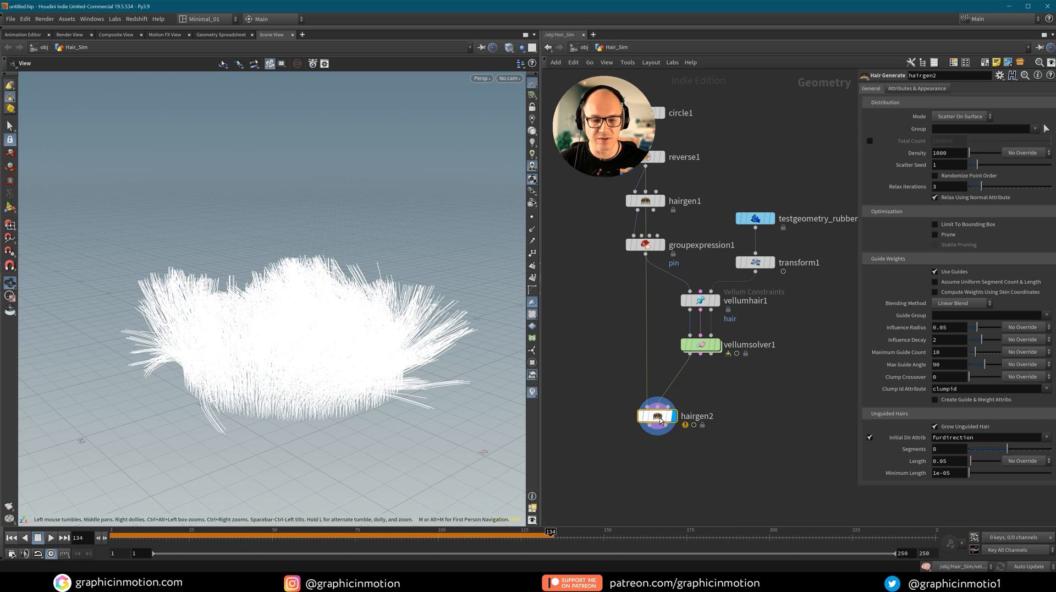
{"action": "left_click_drag", "start_coordinate": [658, 418], "coordinate": [626, 410]}
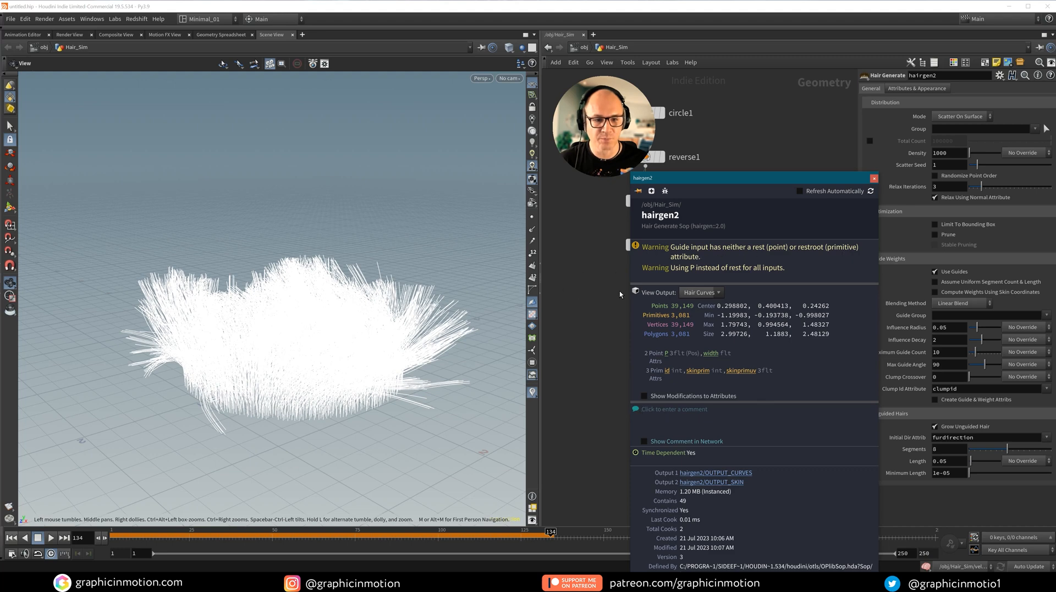
{"action": "left_click", "coordinate": [874, 180]}
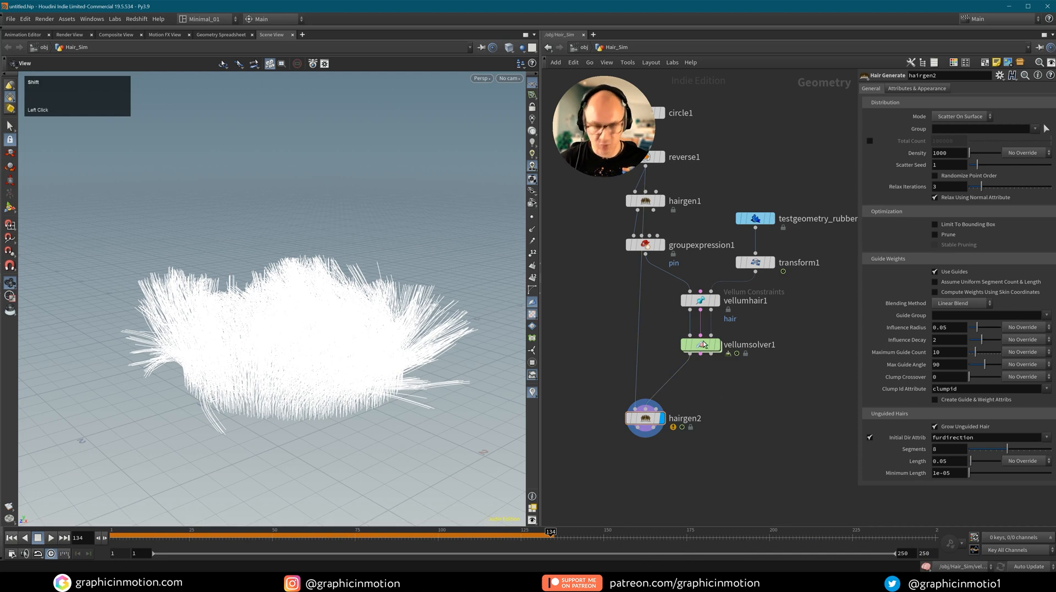
Switch the network wires to the curved style and move hairgen2 to the left of the node chain.
{"action": "key", "text": "shift+s"}
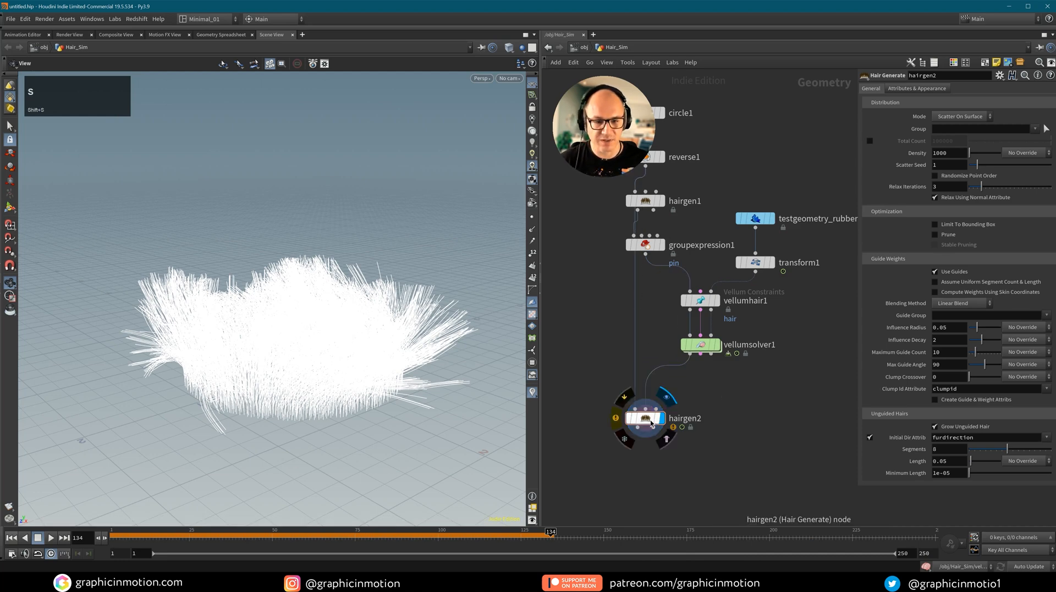
{"action": "left_click_drag", "start_coordinate": [650, 423], "coordinate": [587, 403]}
{"action": "middle_click_drag", "start_coordinate": [736, 372], "coordinate": [762, 373]}
{"action": "scroll", "coordinate": [758, 349], "scroll_direction": "down", "scroll_amount": 2}
{"action": "key", "text": "shift+s"}
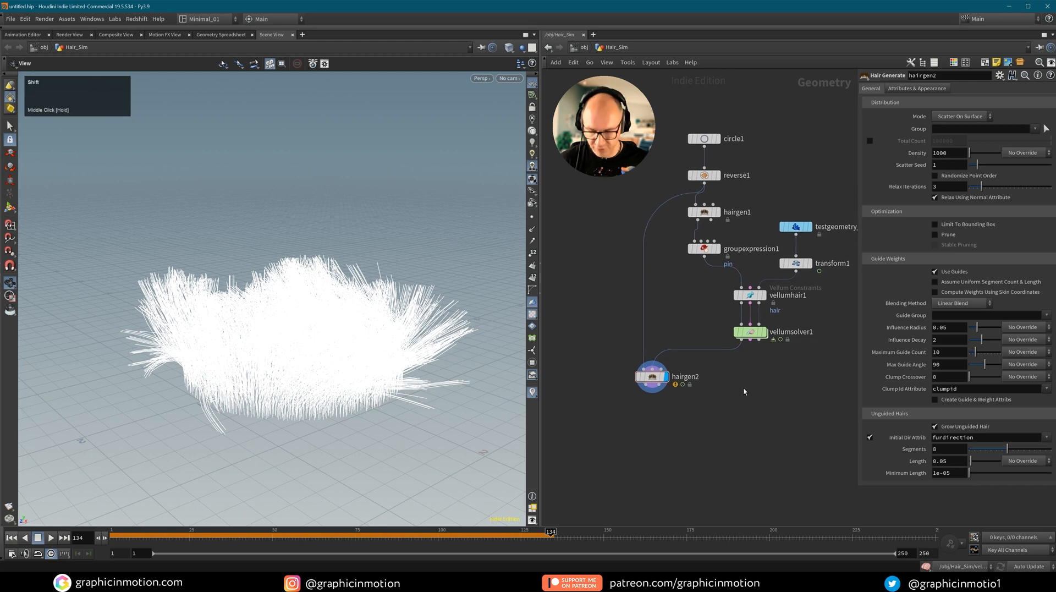
{"action": "left_click_drag", "start_coordinate": [654, 377], "coordinate": [652, 381]}
Add a Rest Position node between vellumsolver1 and hairgen2 in the network layout.
{"action": "key", "text": "Tab"}
{"action": "type", "text": "res"}
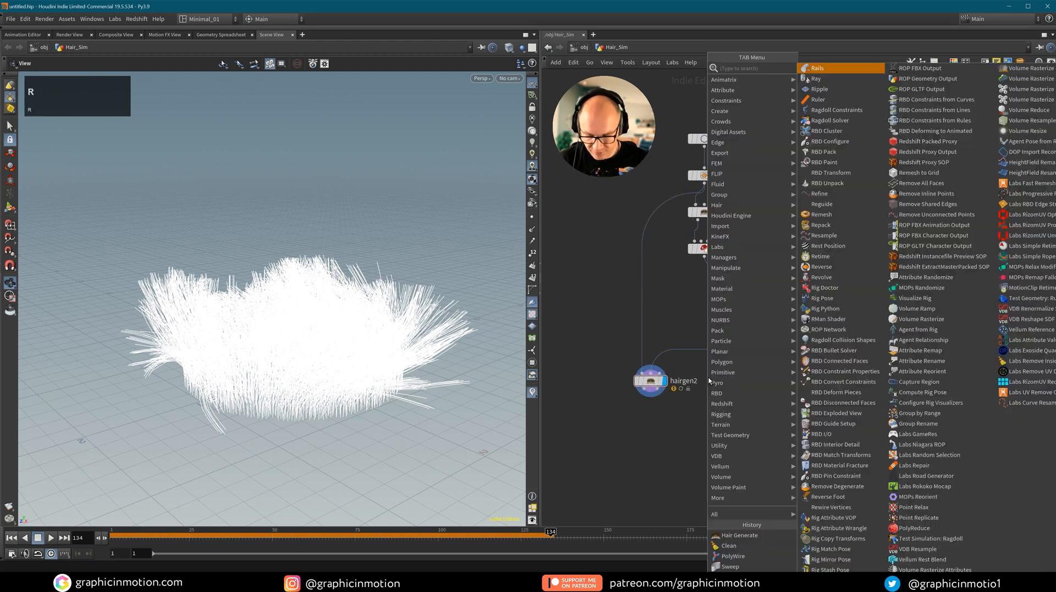
{"action": "type", "text": "t"}
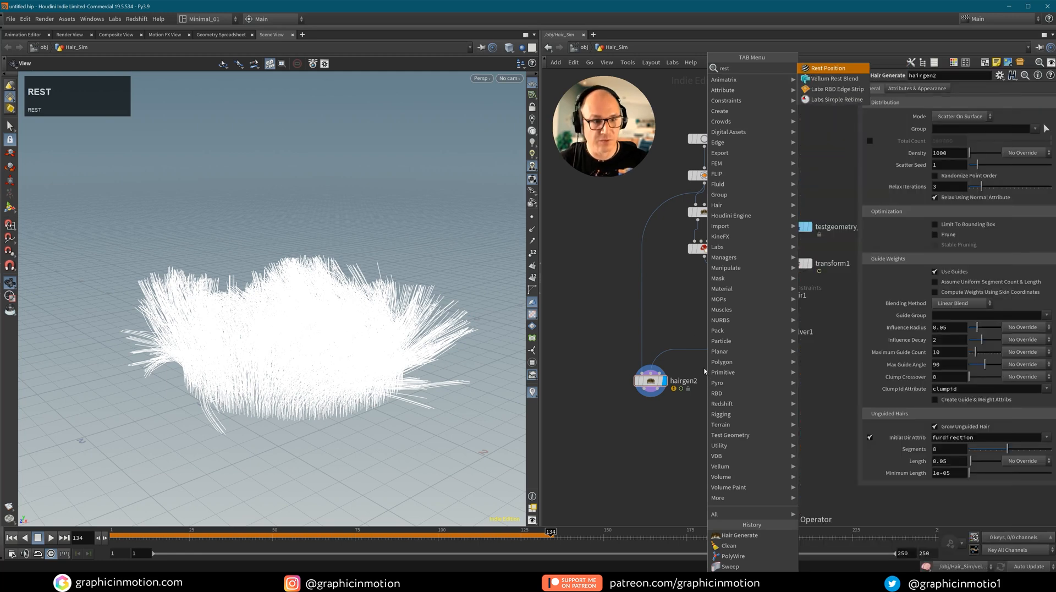
{"action": "left_click", "coordinate": [828, 69]}
{"action": "left_click", "coordinate": [733, 384]}
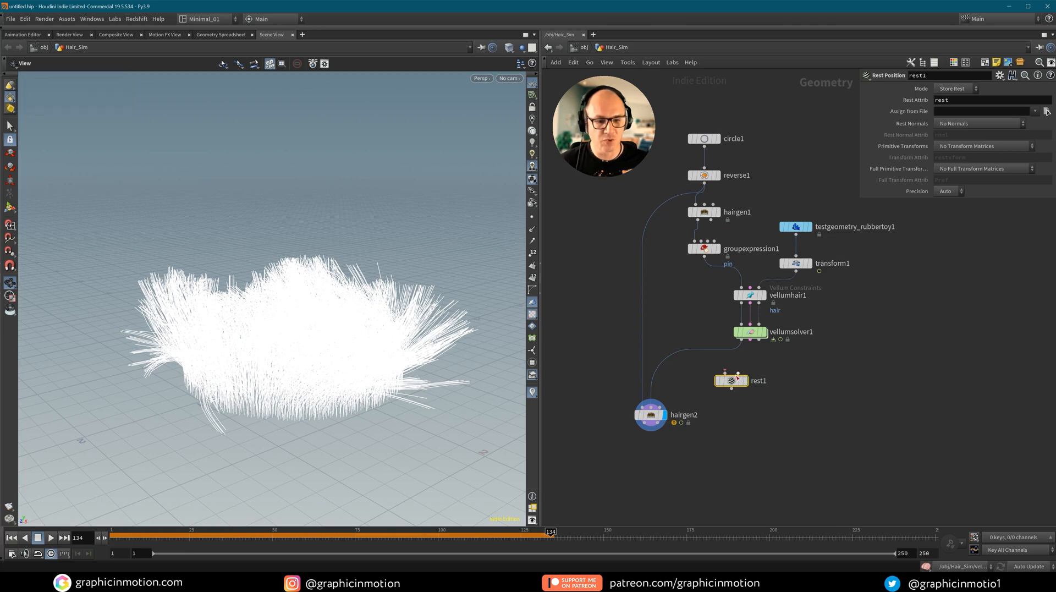
Connect vellumsolver1's output to rest1's first input.
{"action": "mouse_move", "coordinate": [735, 383]}
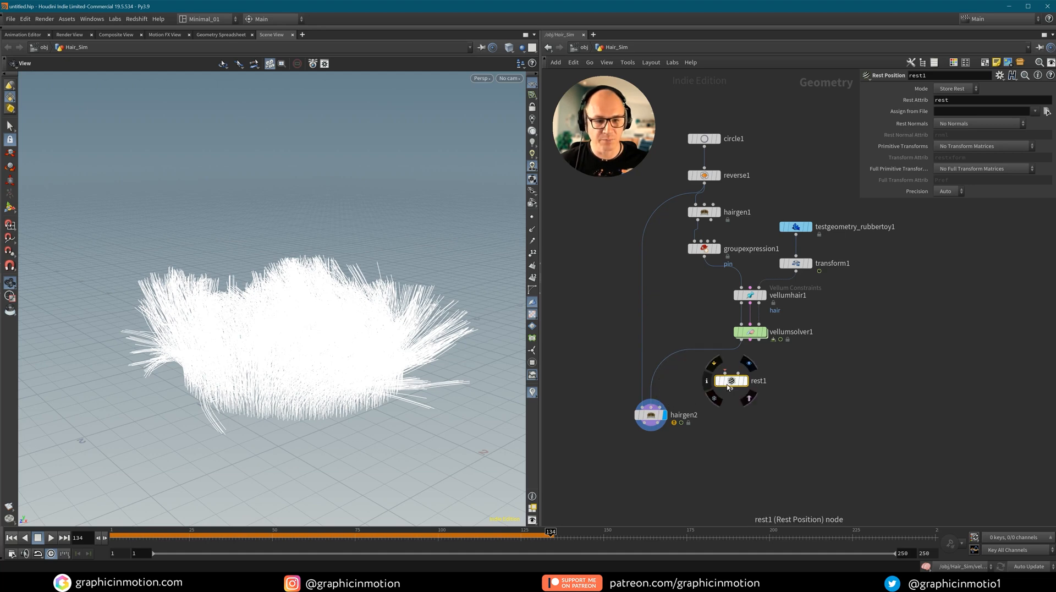
{"action": "left_click_drag", "start_coordinate": [725, 374], "coordinate": [741, 339]}
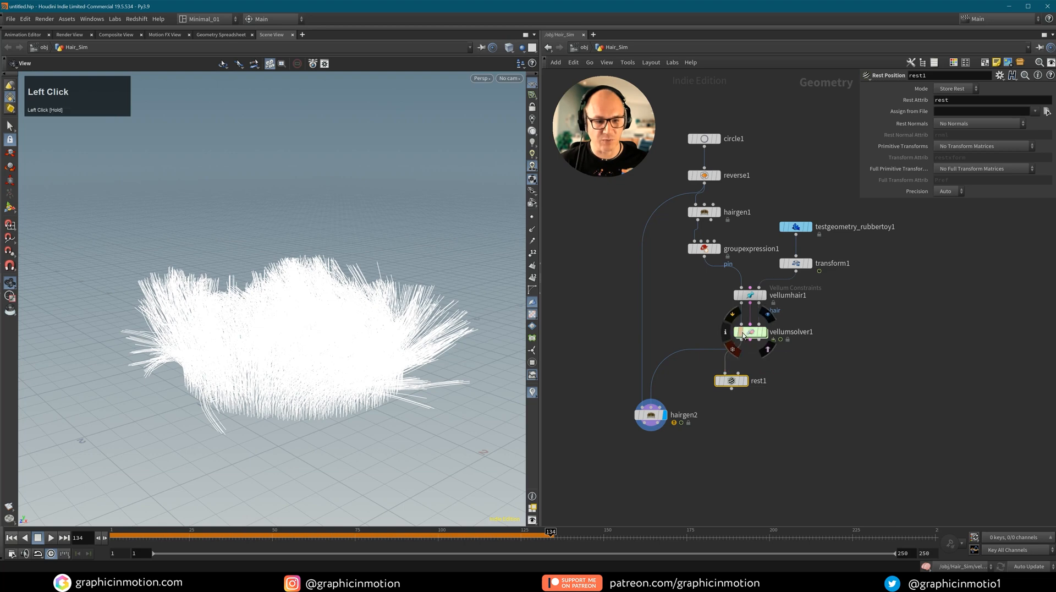
{"action": "mouse_move", "coordinate": [741, 375]}
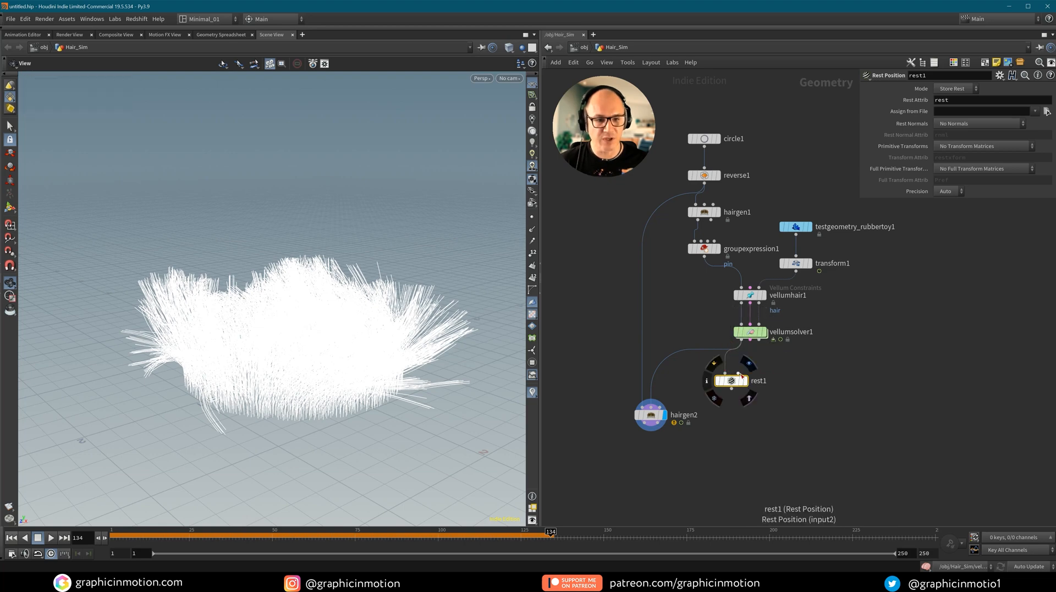
View hairgen1's unsimulated hair at frame 1 and connect its output to rest1's second input.
{"action": "left_click", "coordinate": [718, 212]}
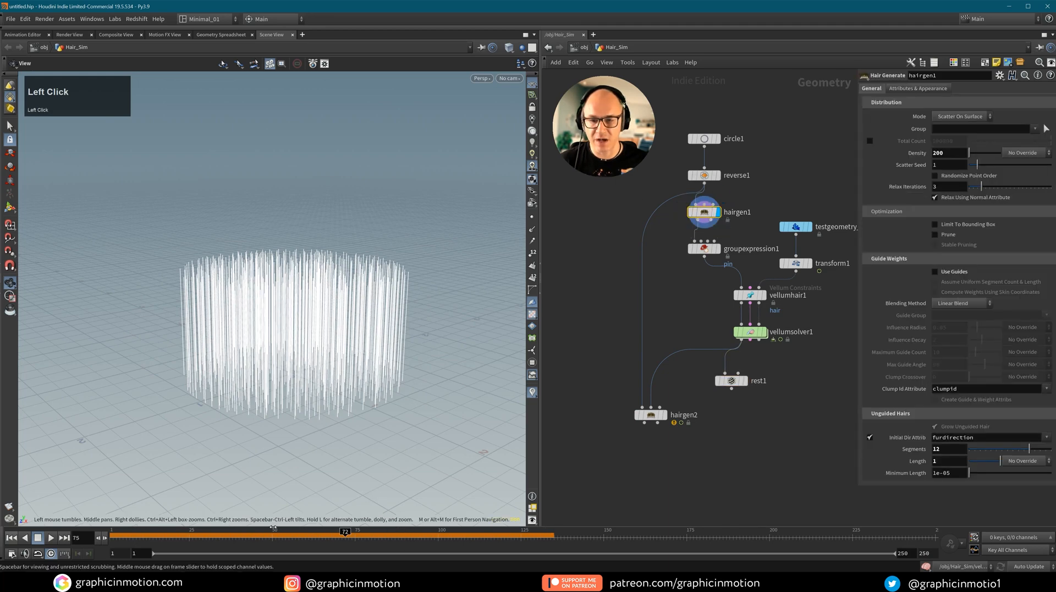
{"action": "left_click_drag", "start_coordinate": [103, 535], "coordinate": [102, 534]}
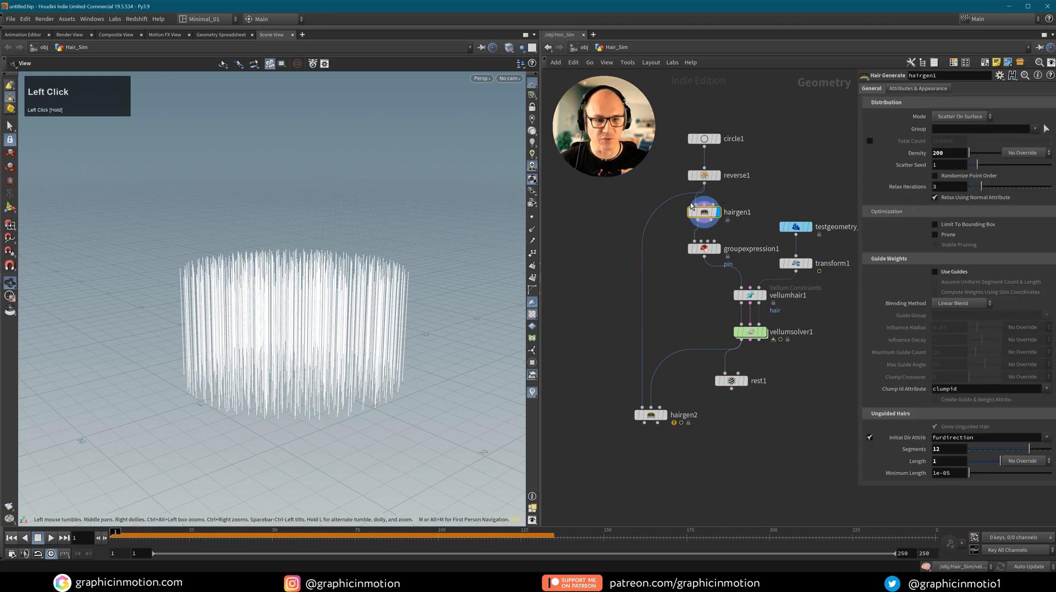
{"action": "left_click_drag", "start_coordinate": [692, 206], "coordinate": [710, 265]}
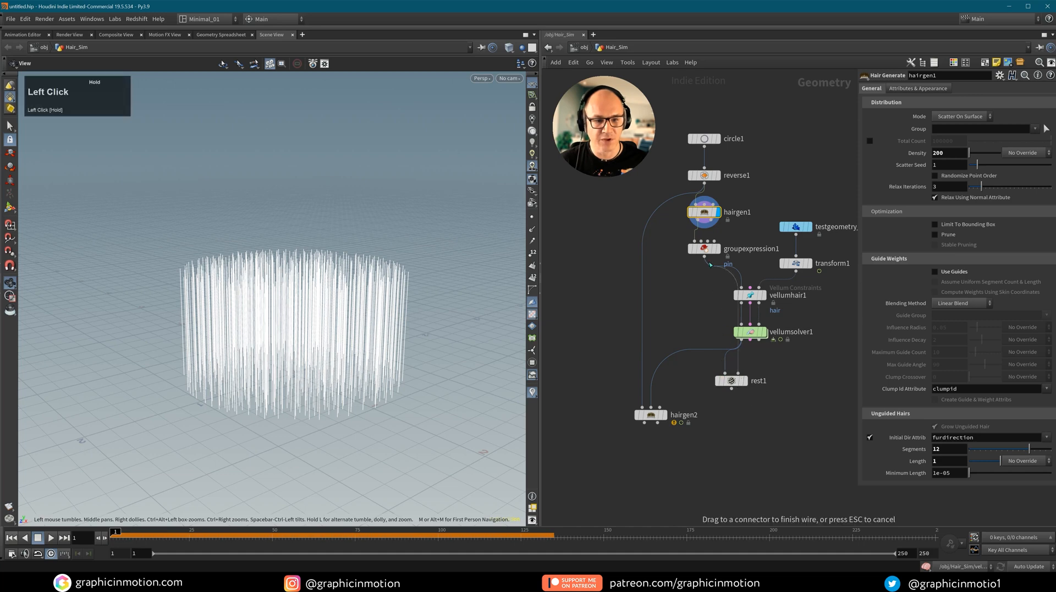
{"action": "left_click_drag", "start_coordinate": [698, 226], "coordinate": [698, 225]}
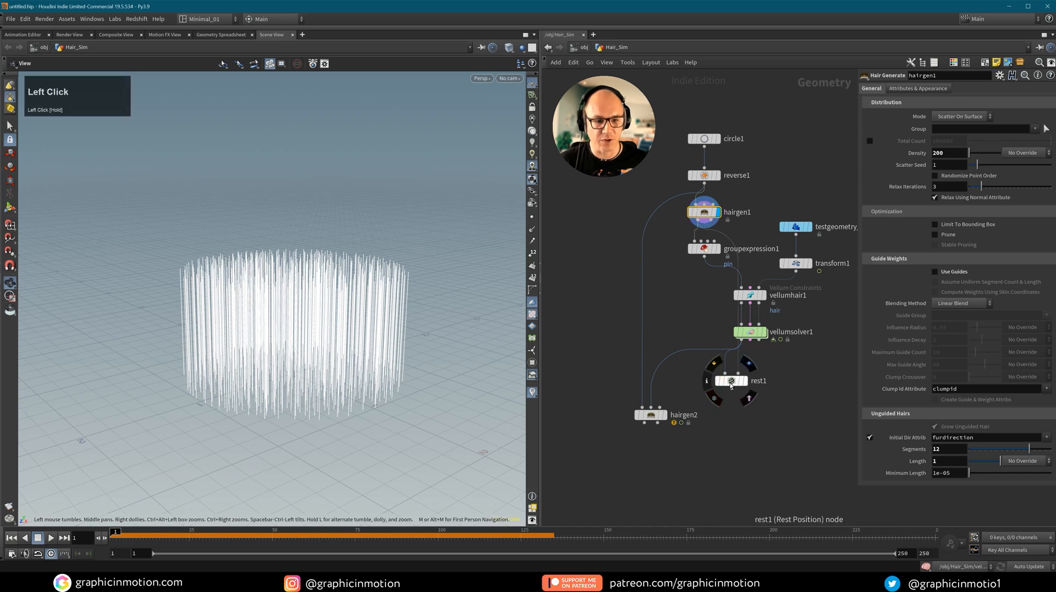
Insert rest1 into the wire between vellumsolver1 and hairgen2, and display hairgen2.
{"action": "left_click_drag", "start_coordinate": [727, 381], "coordinate": [651, 408]}
{"action": "left_click", "coordinate": [651, 415]}
{"action": "left_click", "coordinate": [664, 415]}
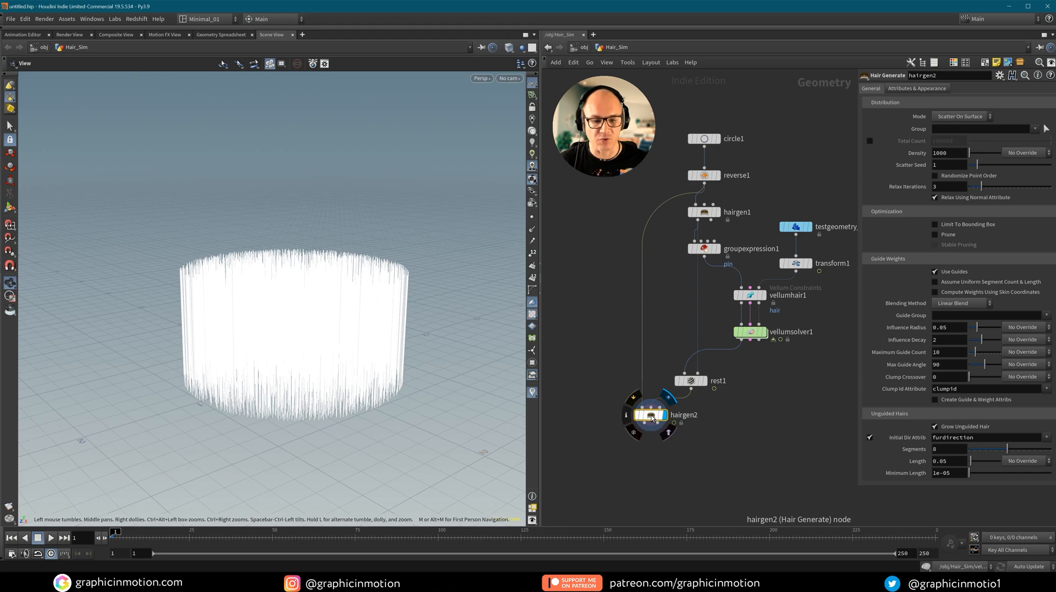
{"action": "left_click_drag", "start_coordinate": [651, 414], "coordinate": [652, 425]}
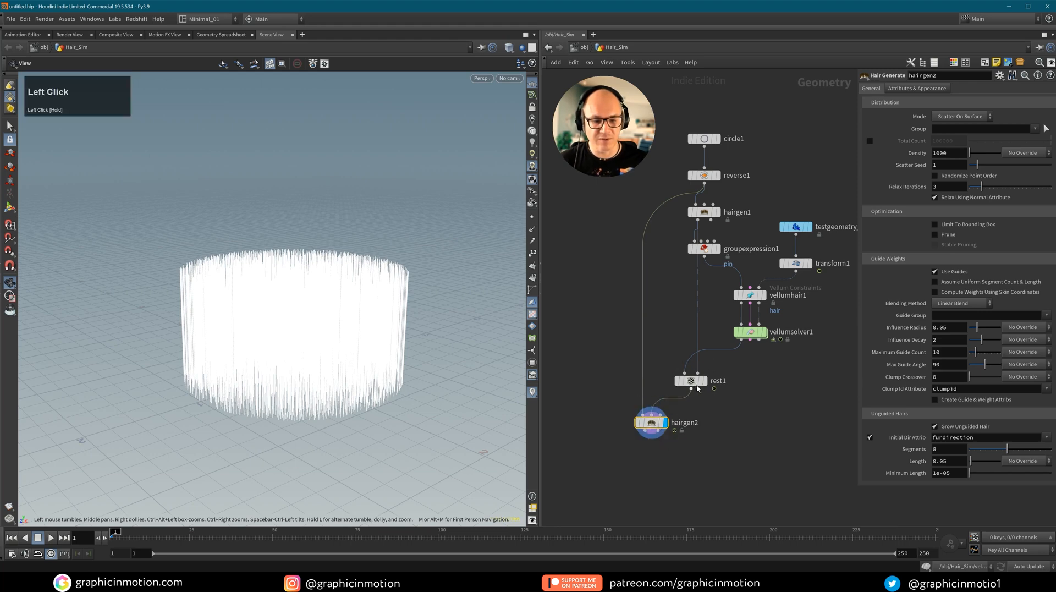
Check rest1's node info for its attributes and play the guided hair simulation to frame 44.
{"action": "middle_click", "coordinate": [695, 382]}
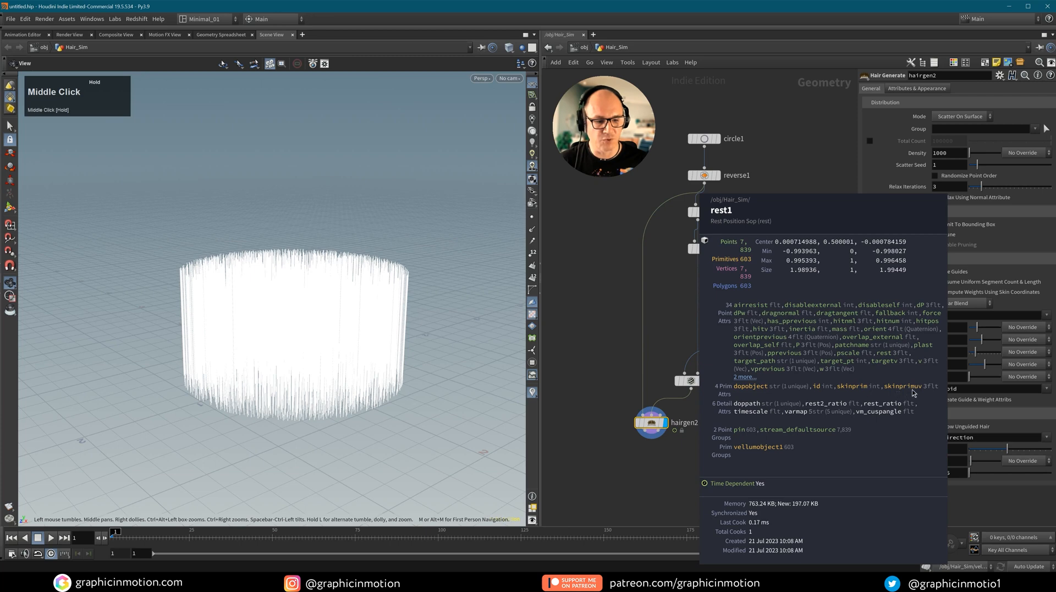
{"action": "left_click", "coordinate": [650, 423]}
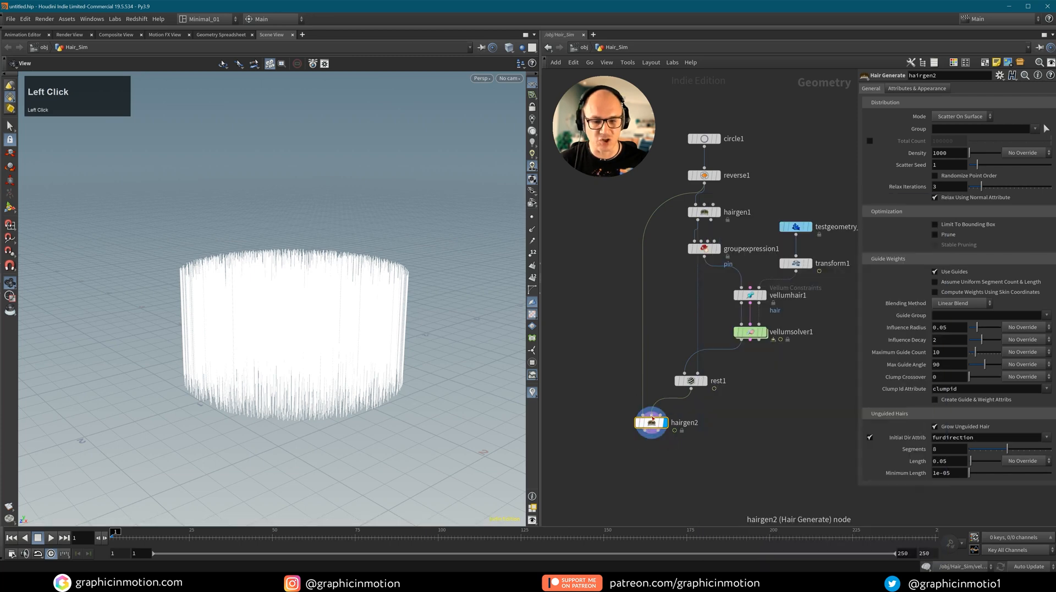
{"action": "mouse_move", "coordinate": [651, 423]}
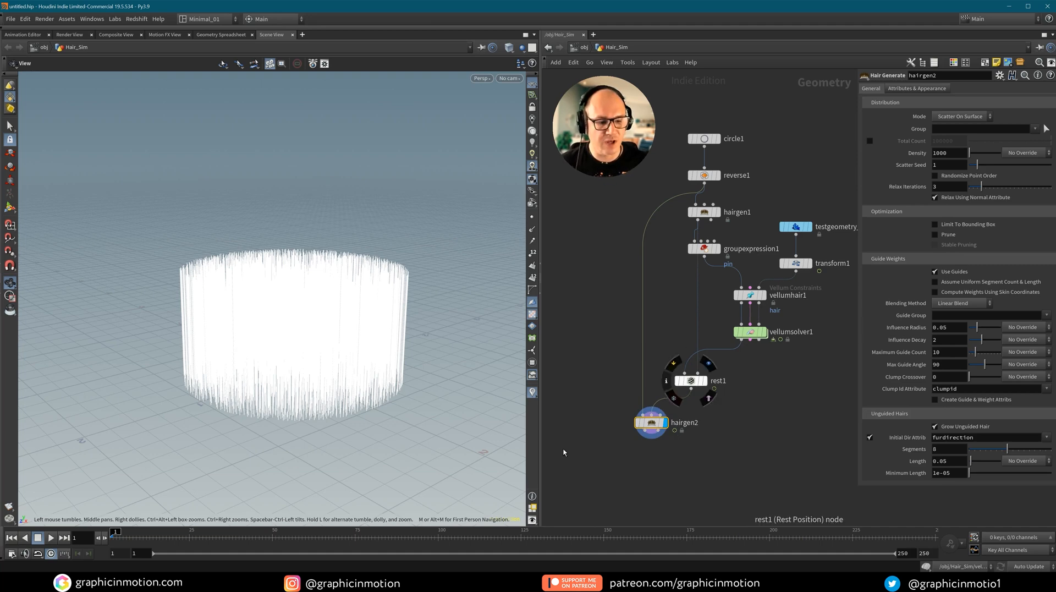
{"action": "left_click", "coordinate": [51, 538]}
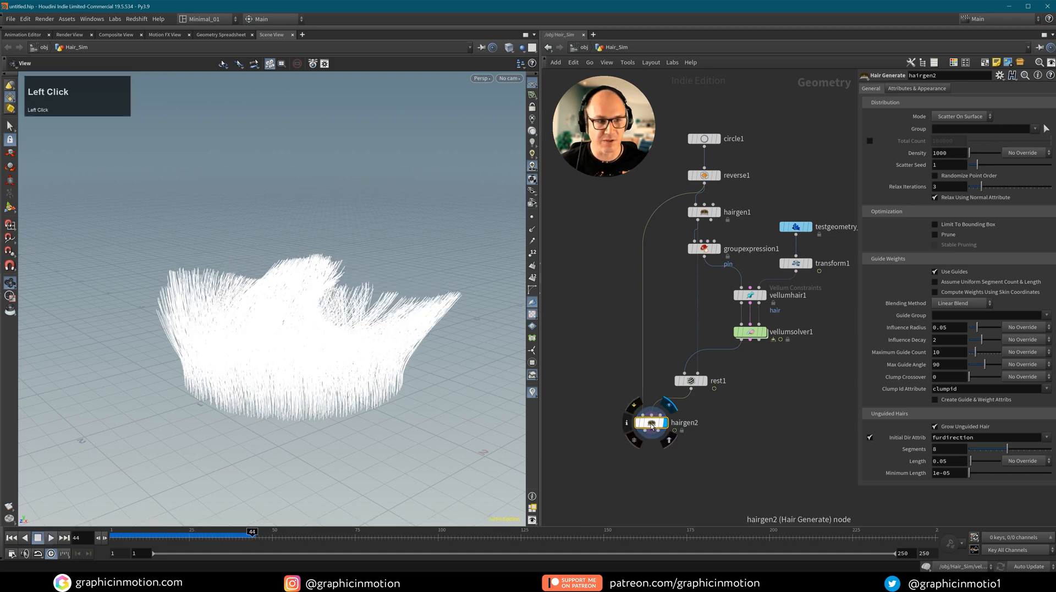
Set hairgen2's density to 10000 and inspect the denser hair up close.
{"action": "left_click_drag", "start_coordinate": [292, 297], "coordinate": [287, 329], "text": "alt"}
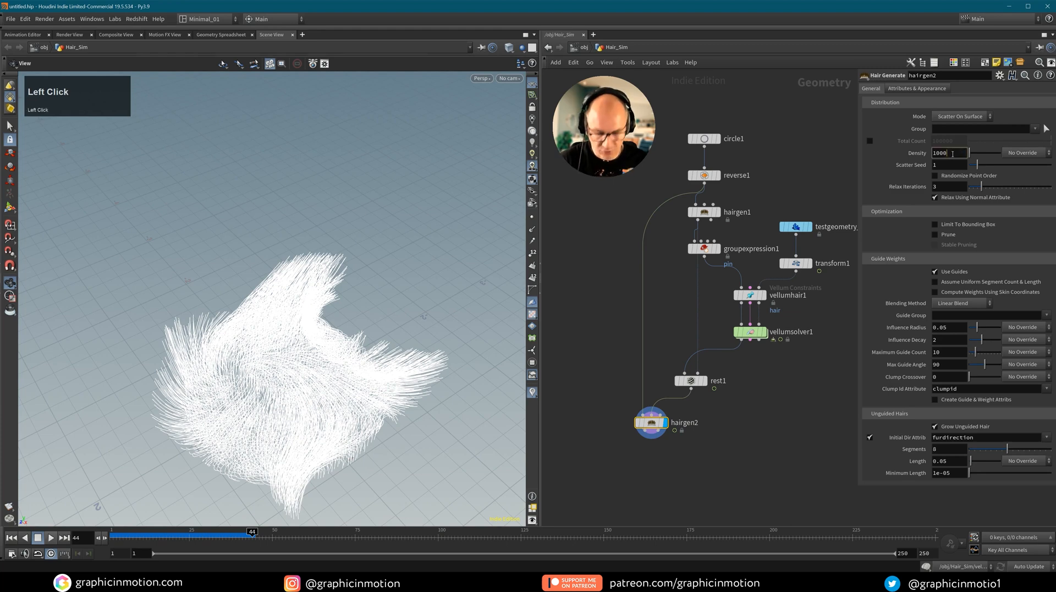
{"action": "left_click", "coordinate": [771, 401]}
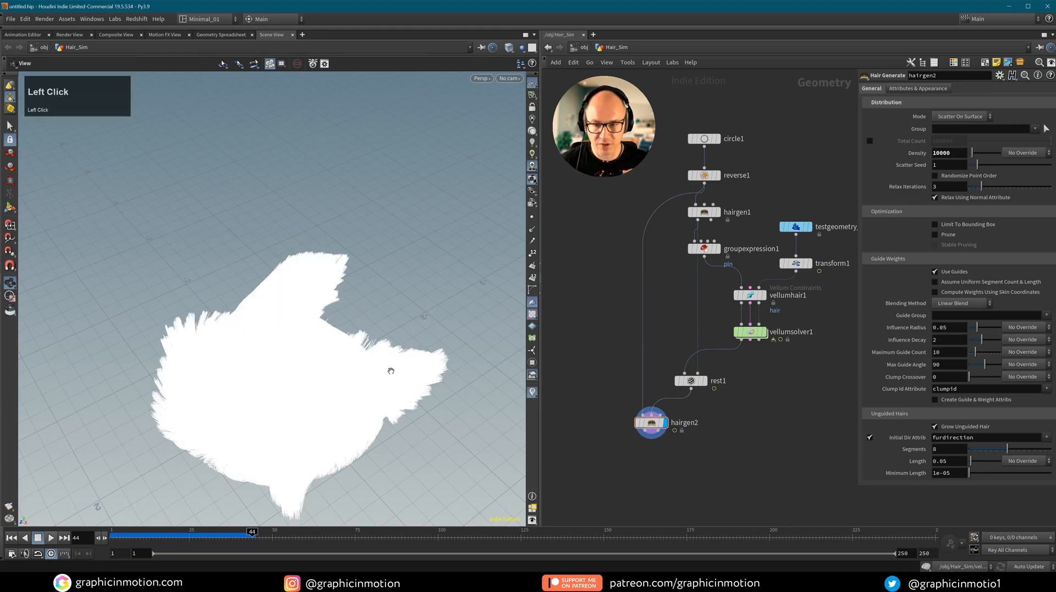
{"action": "right_click_drag", "start_coordinate": [391, 370], "coordinate": [316, 387], "text": "alt"}
{"action": "mouse_move", "coordinate": [316, 388]}
{"action": "left_mouse_down", "text": "alt"}
{"action": "mouse_move", "coordinate": [301, 377]}
{"action": "mouse_move", "coordinate": [299, 391]}
{"action": "left_mouse_up", "text": "alt"}
{"action": "middle_click_drag", "start_coordinate": [299, 391], "coordinate": [318, 288], "text": "alt"}
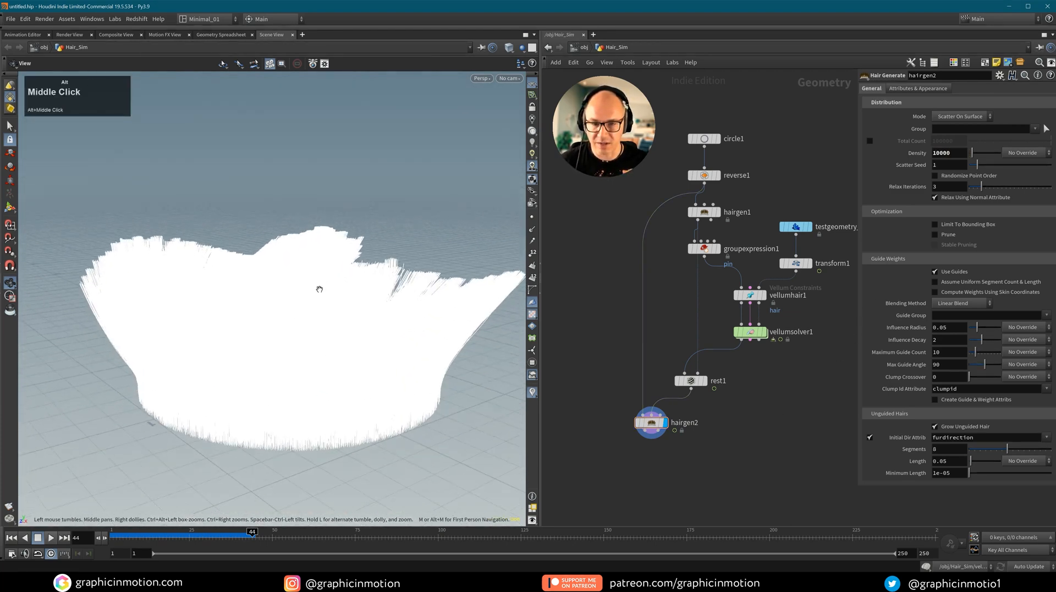
{"action": "left_click_drag", "start_coordinate": [319, 288], "coordinate": [313, 304], "text": "alt"}
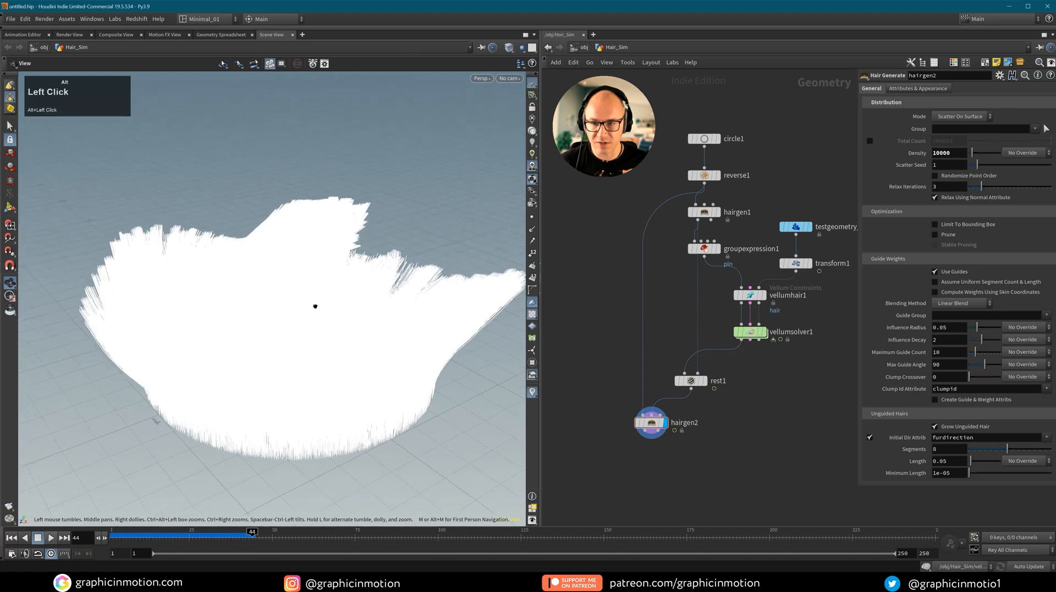
Play the dense hair simulation on to frame 60 and examine its shape from another side.
{"action": "left_click", "coordinate": [52, 538]}
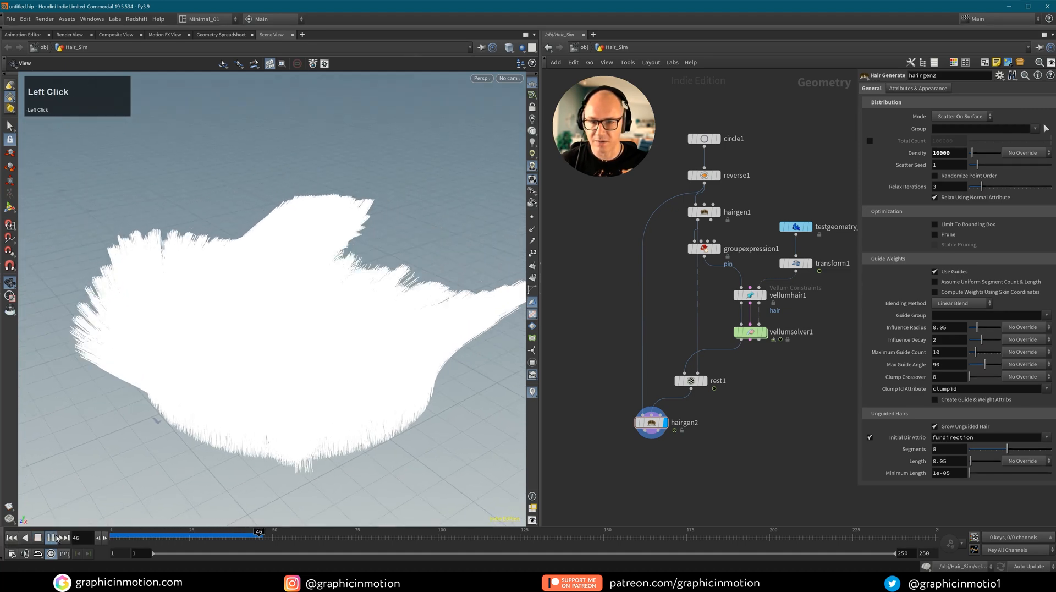
{"action": "left_click_drag", "start_coordinate": [183, 373], "coordinate": [306, 366], "text": "alt"}
{"action": "middle_click_drag", "start_coordinate": [306, 365], "coordinate": [337, 302], "text": "alt"}
{"action": "left_click_drag", "start_coordinate": [337, 302], "coordinate": [434, 259], "text": "alt"}
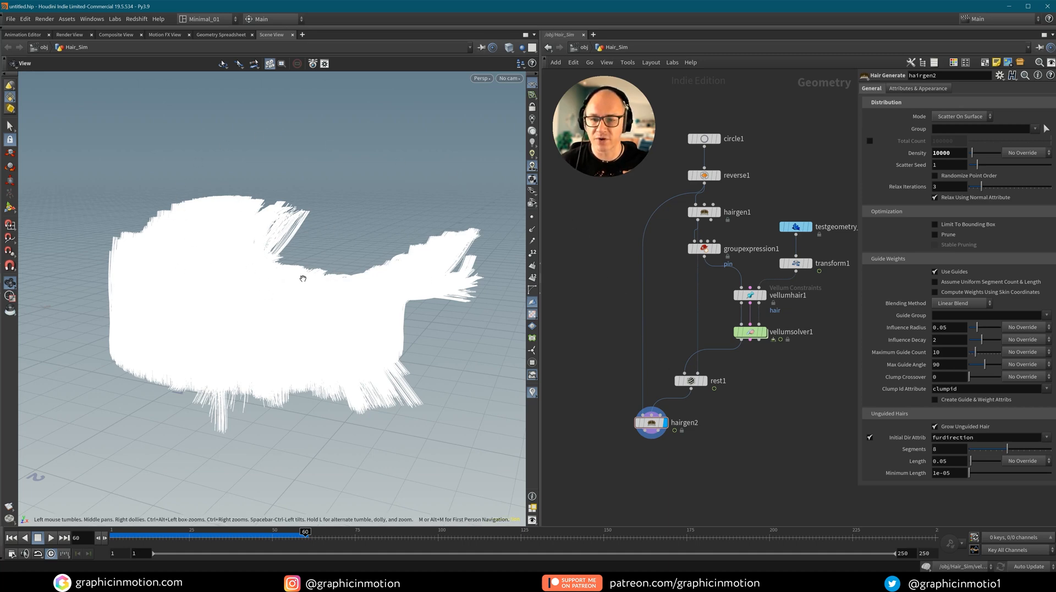
Enable Shade Open Curves In Viewport on the Hair_Sim object and return to its geometry network.
{"action": "left_click", "coordinate": [576, 274]}
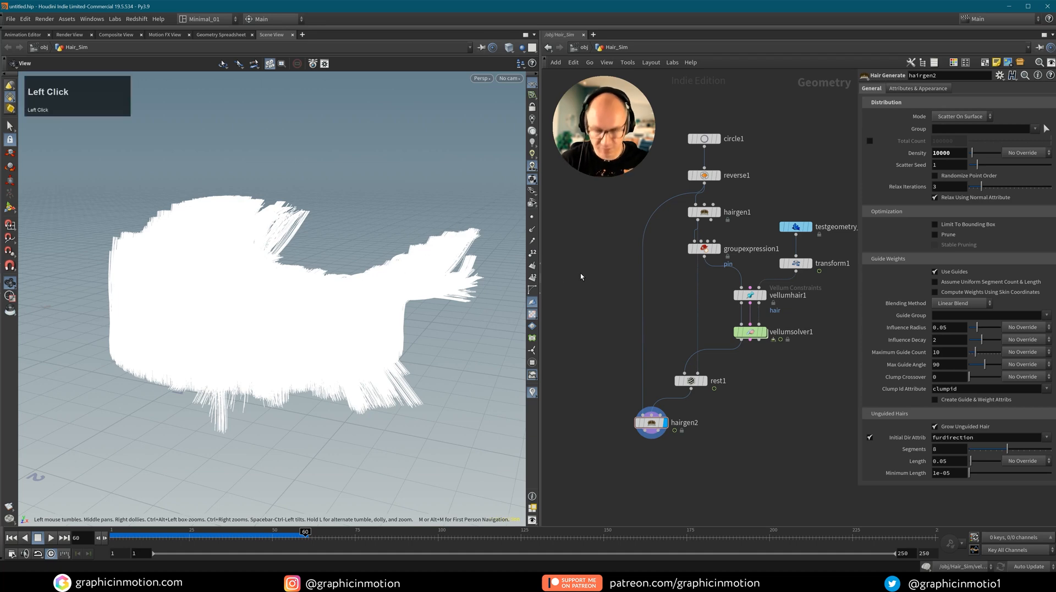
{"action": "key", "text": "u"}
{"action": "left_click", "coordinate": [681, 266]}
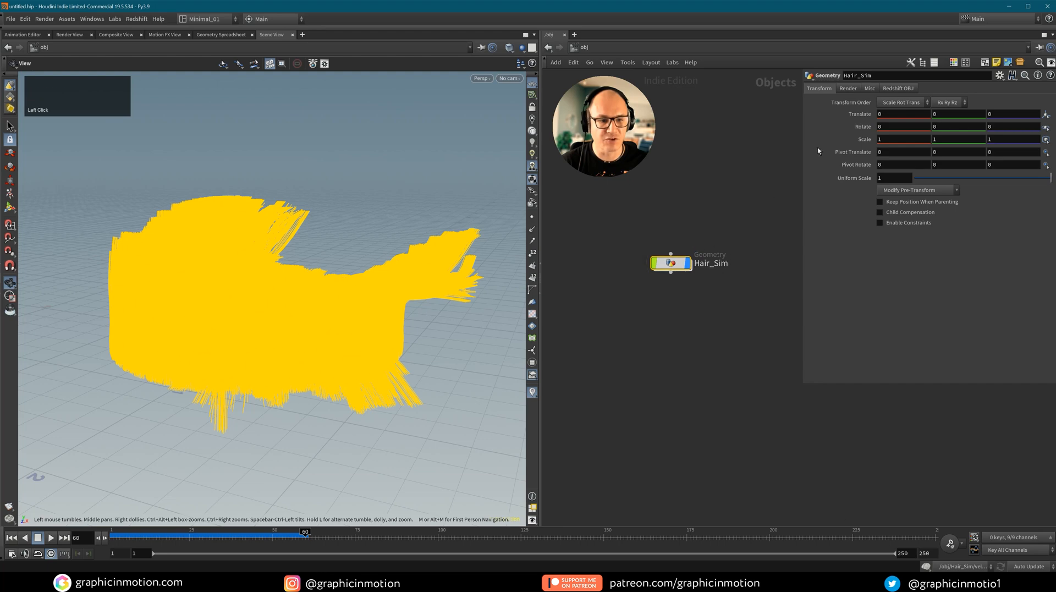
{"action": "left_click", "coordinate": [869, 88]}
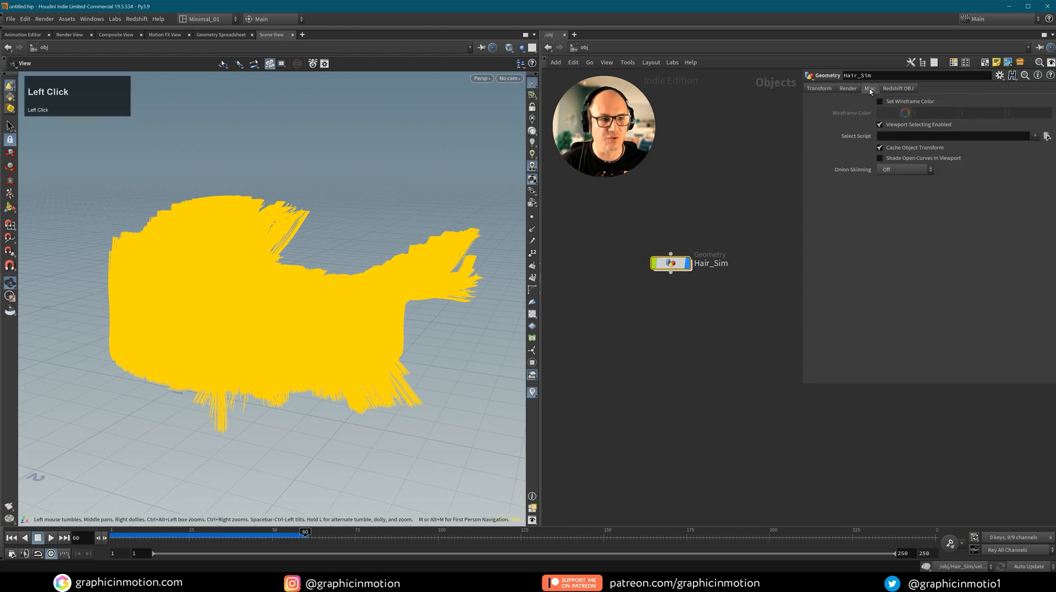
{"action": "left_click", "coordinate": [880, 158]}
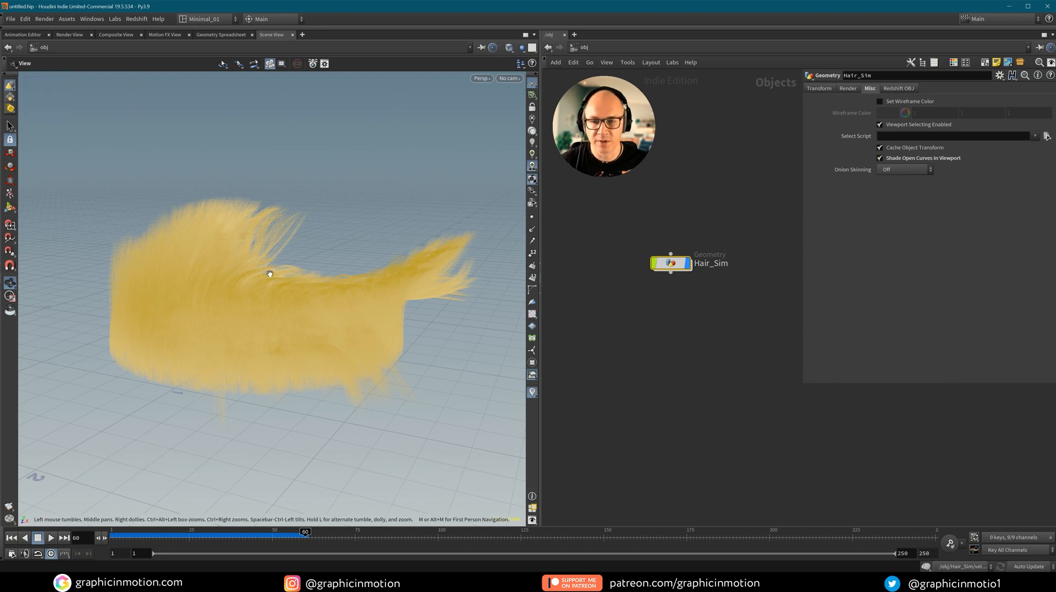
{"action": "left_click_drag", "start_coordinate": [269, 273], "coordinate": [274, 299], "text": "alt"}
{"action": "key", "text": "Return"}
{"action": "middle_click_drag", "start_coordinate": [273, 299], "coordinate": [280, 273], "text": "alt"}
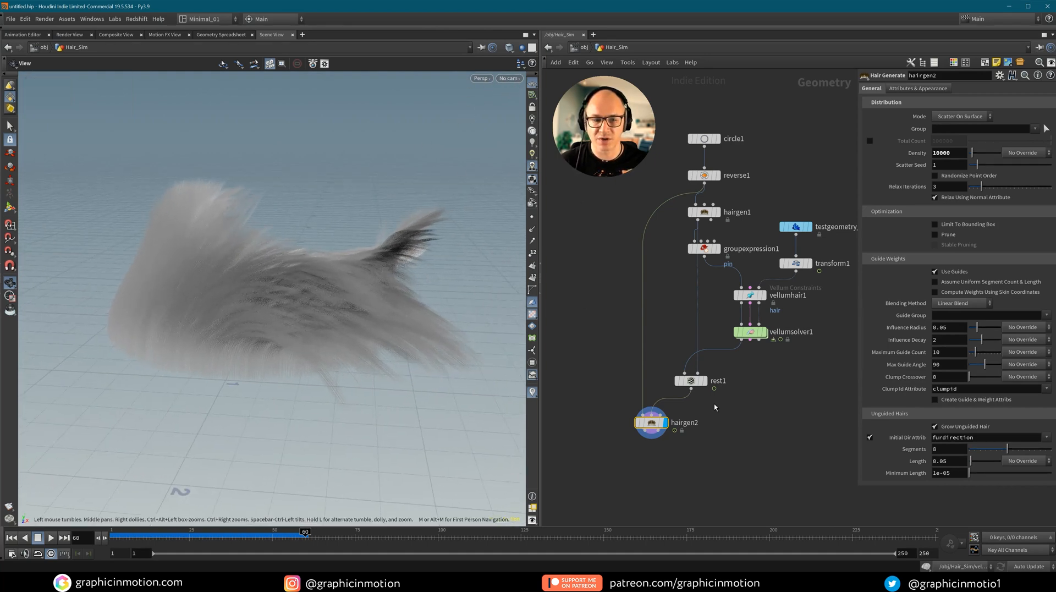
Append a Color node to hairgen2's output and display it.
{"action": "middle_click_drag", "start_coordinate": [680, 457], "coordinate": [694, 414]}
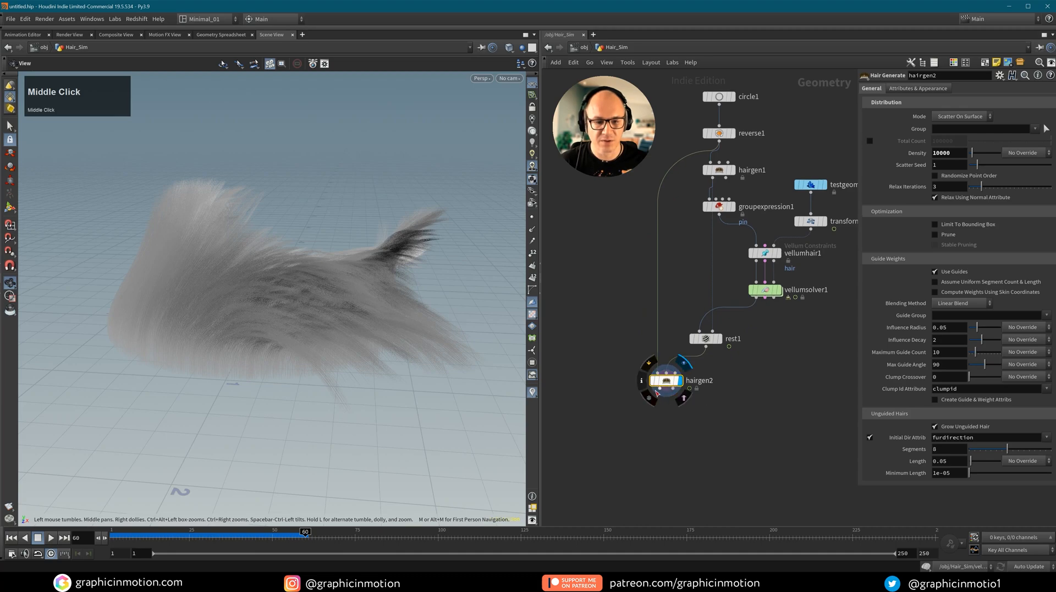
{"action": "left_click", "coordinate": [658, 388]}
{"action": "key", "text": "Tab"}
{"action": "type", "text": "co"}
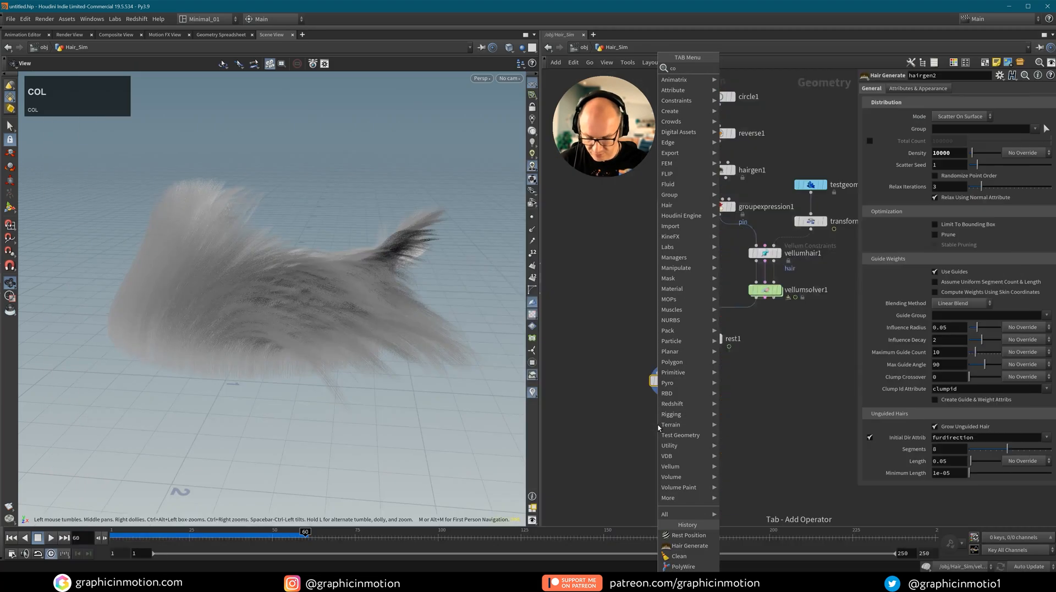
{"action": "type", "text": "lor"}
{"action": "key", "text": "Return"}
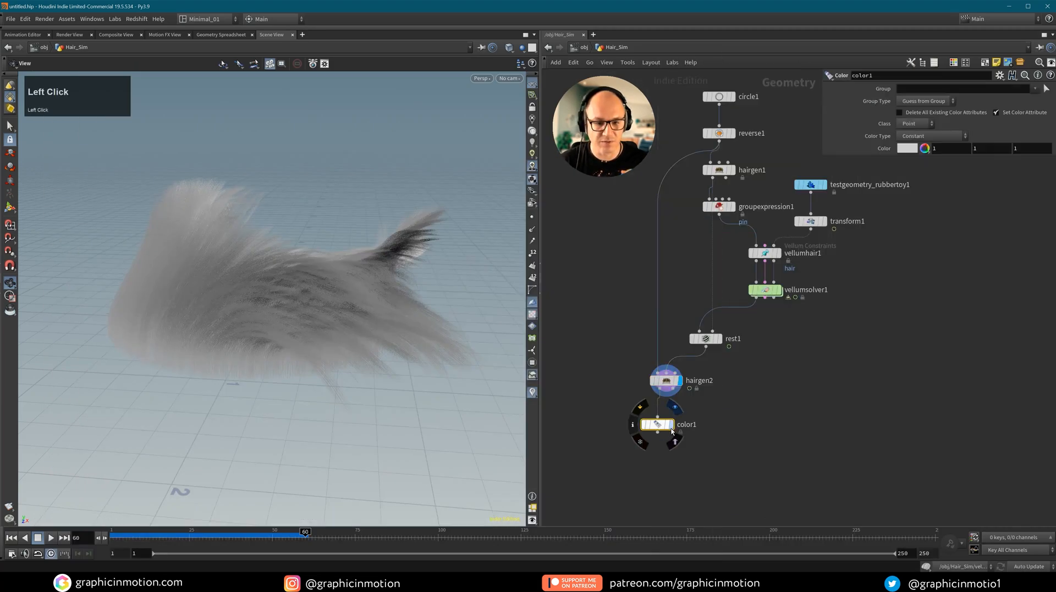
Set color1's colour to magenta (FF00FF), move the node slightly lower, and inspect the coloured hair.
{"action": "left_click", "coordinate": [907, 148]}
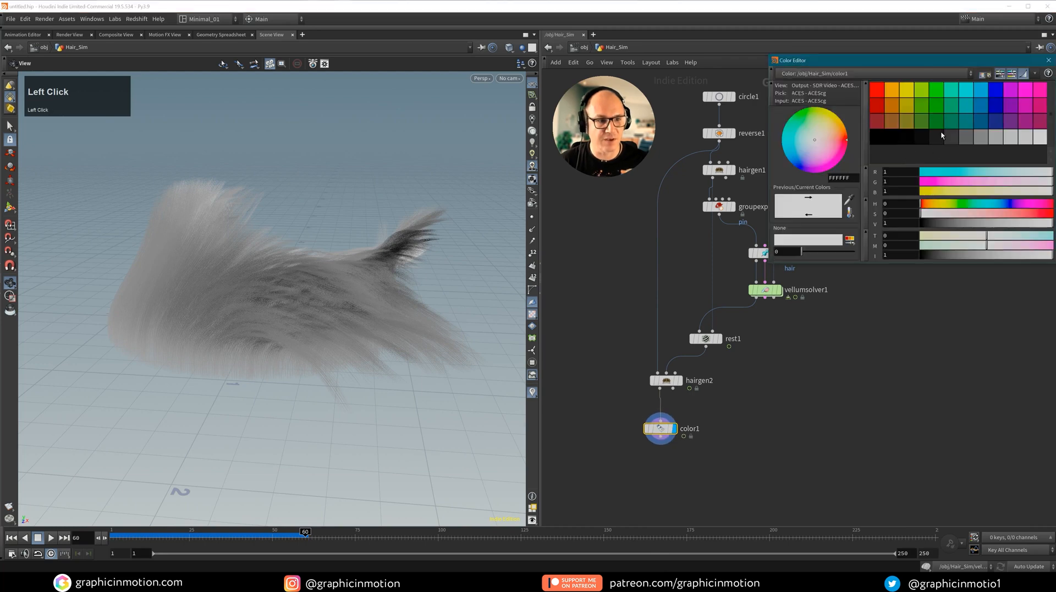
{"action": "left_click", "coordinate": [1014, 92]}
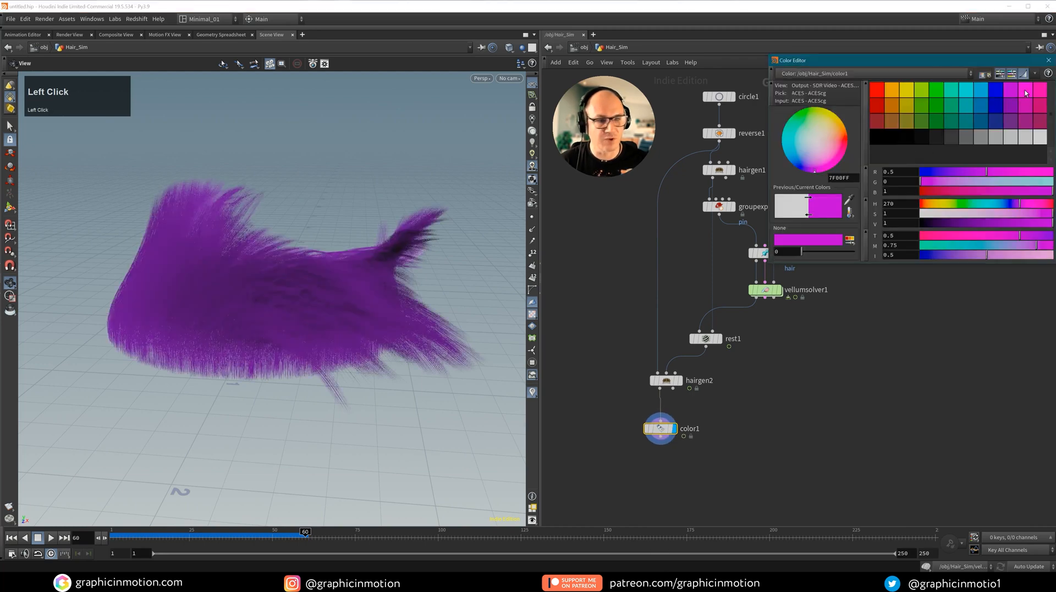
{"action": "left_click", "coordinate": [1026, 94]}
{"action": "left_click_drag", "start_coordinate": [660, 429], "coordinate": [663, 438]}
{"action": "middle_click_drag", "start_coordinate": [663, 438], "coordinate": [693, 465]}
{"action": "left_click_drag", "start_coordinate": [292, 274], "coordinate": [271, 255], "text": "alt"}
{"action": "middle_click_drag", "start_coordinate": [271, 240], "coordinate": [275, 302]}
{"action": "left_click_drag", "start_coordinate": [275, 302], "coordinate": [481, 365], "text": "alt"}
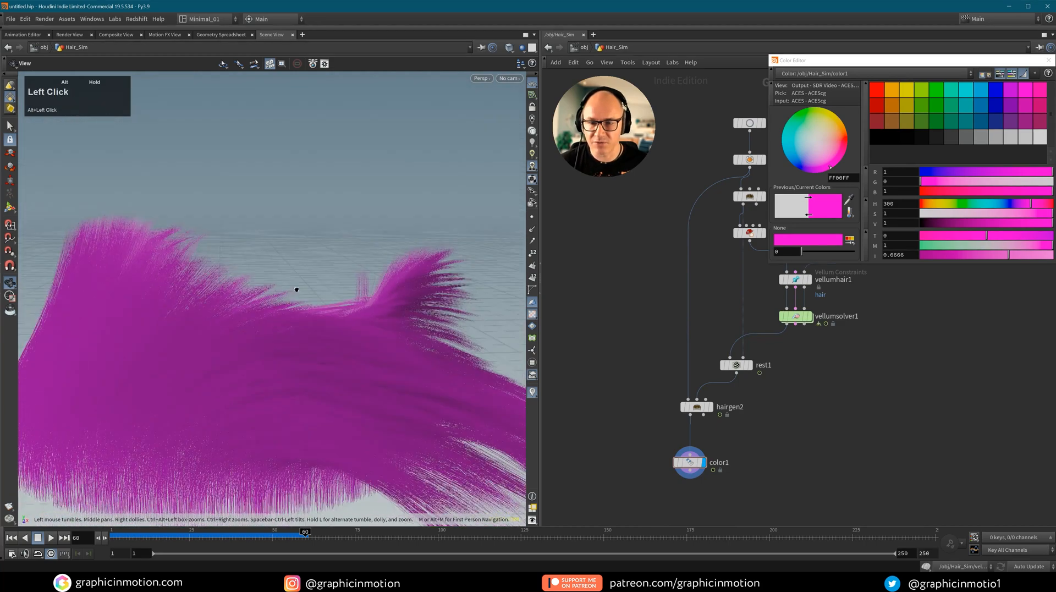
{"action": "middle_click_drag", "start_coordinate": [481, 364], "coordinate": [487, 388]}
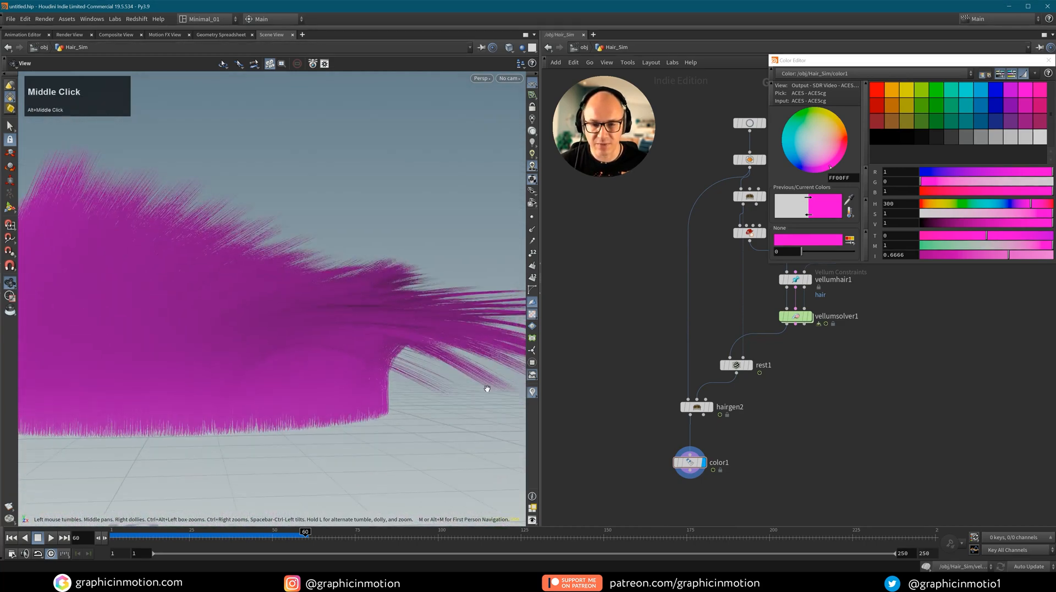
Close the colour editor and examine hairgen2's thickness and hair profile settings against the hair tips.
{"action": "left_click", "coordinate": [697, 407]}
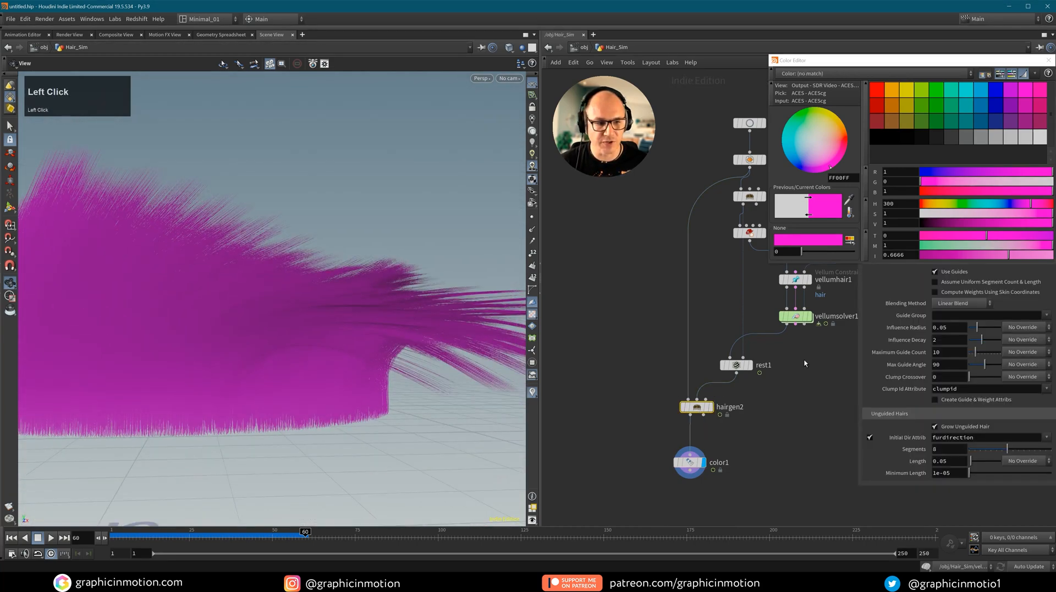
{"action": "left_click", "coordinate": [1049, 61]}
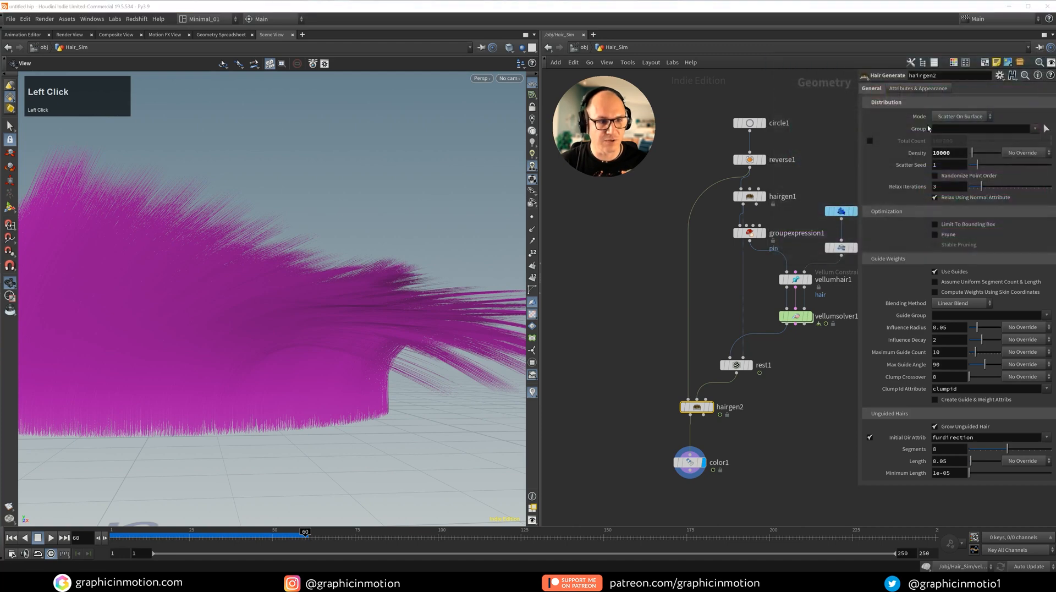
{"action": "left_click", "coordinate": [907, 90]}
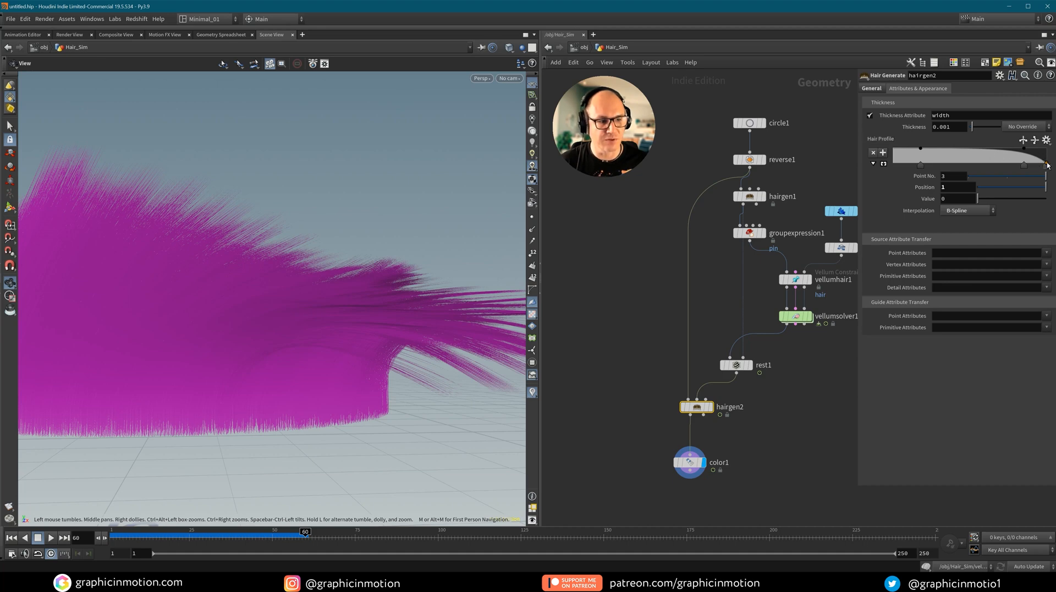
{"action": "middle_click_drag", "start_coordinate": [458, 334], "coordinate": [415, 333], "text": "alt"}
{"action": "middle_click_drag", "start_coordinate": [324, 275], "coordinate": [417, 302], "text": "alt"}
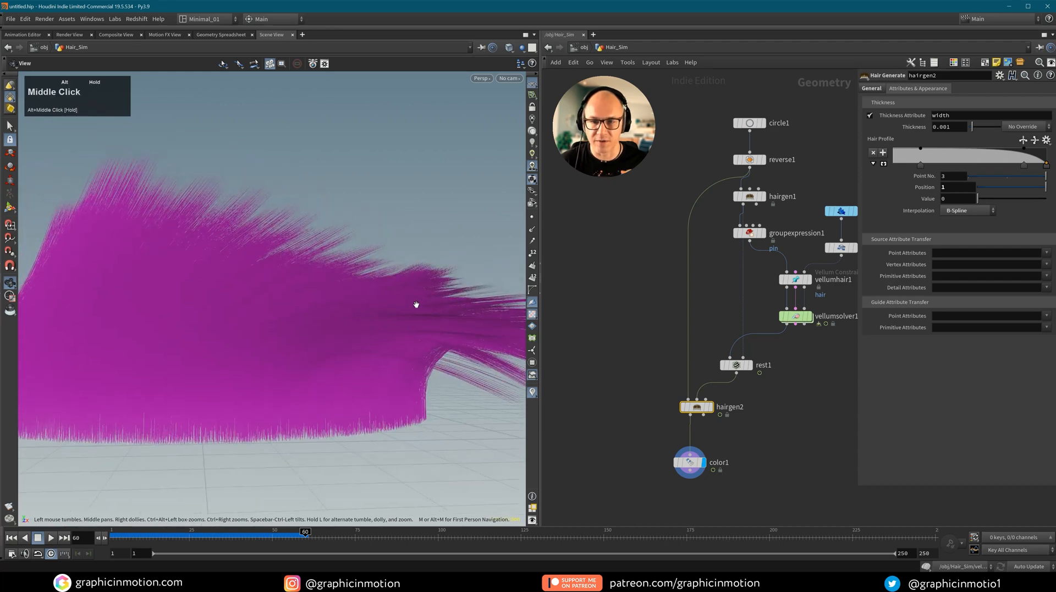
Try a thickness of 0.005 on hairgen2, compare the hair, and restore the thickness to 0.001.
{"action": "left_click_drag", "start_coordinate": [417, 302], "coordinate": [225, 260], "text": "alt"}
{"action": "middle_click_drag", "start_coordinate": [225, 259], "coordinate": [286, 341], "text": "alt"}
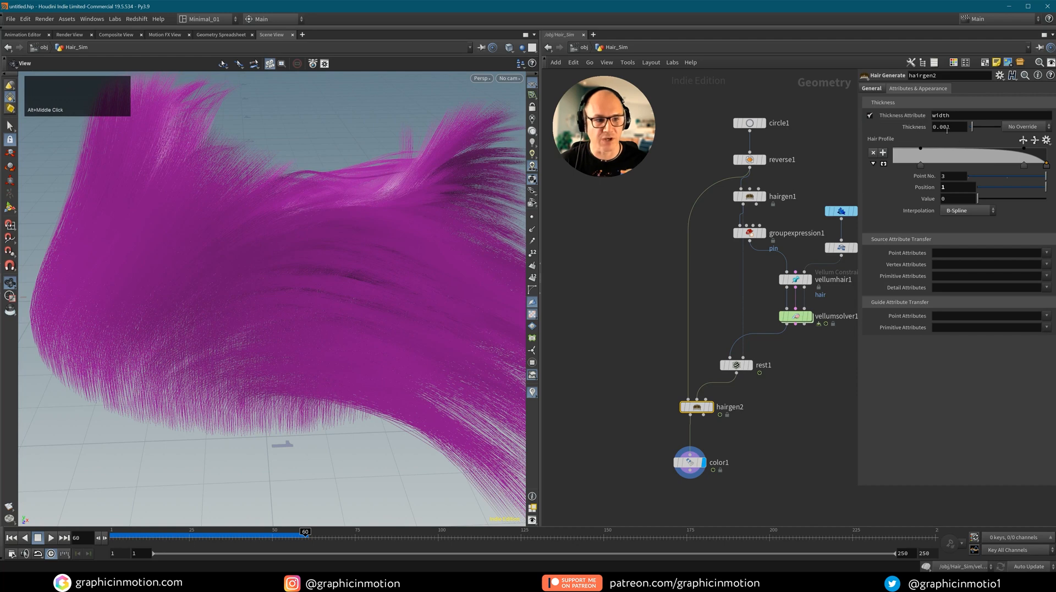
{"action": "left_click_drag", "start_coordinate": [947, 130], "coordinate": [952, 132]}
{"action": "key", "text": "Return"}
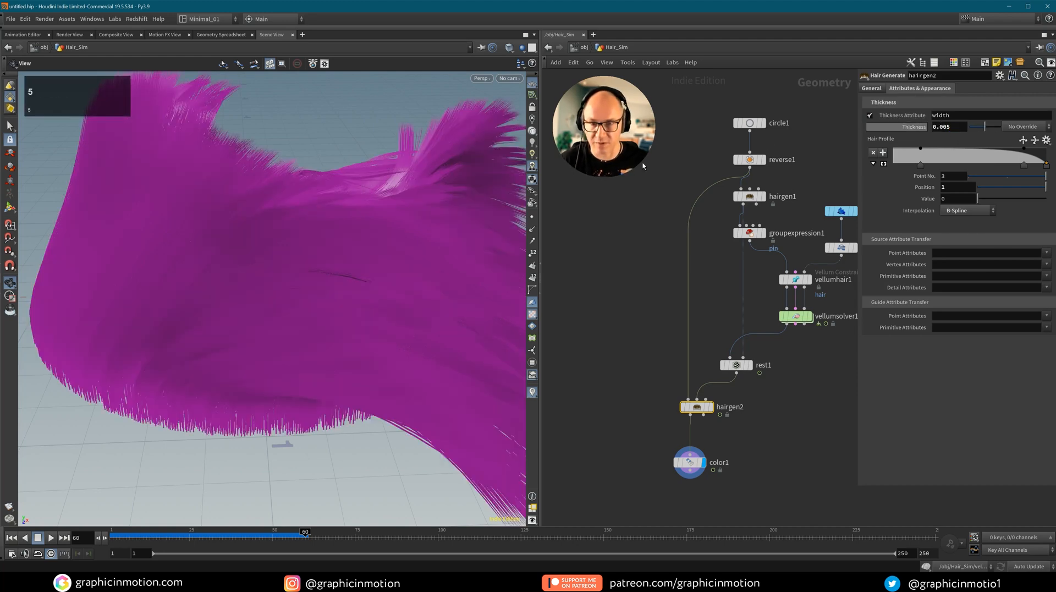
{"action": "left_click_drag", "start_coordinate": [377, 236], "coordinate": [469, 200], "text": "alt"}
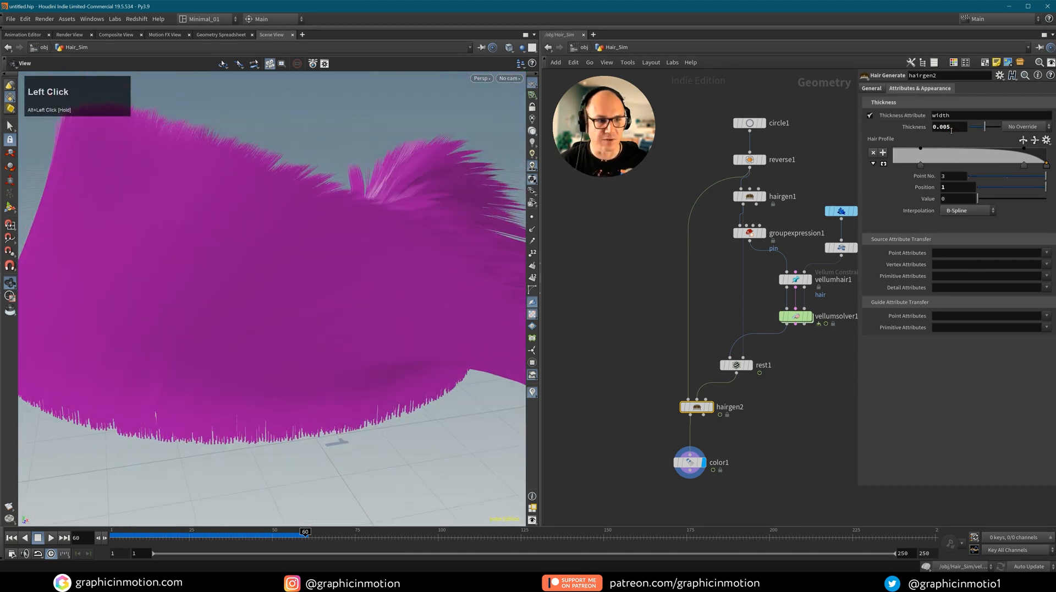
{"action": "left_click", "coordinate": [754, 425]}
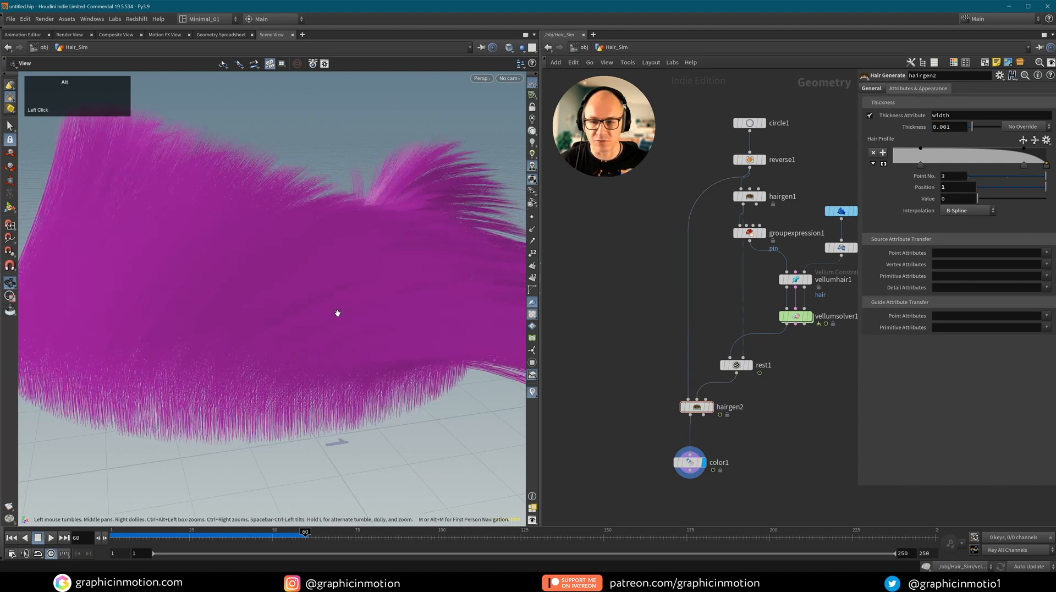
Play the simulation from the first frame to about frame 78 and examine how the magenta hair moves.
{"action": "middle_click_drag", "start_coordinate": [337, 311], "coordinate": [336, 244], "text": "alt"}
{"action": "left_click_drag", "start_coordinate": [337, 244], "coordinate": [336, 240], "text": "alt"}
{"action": "middle_click_drag", "start_coordinate": [337, 240], "coordinate": [345, 274]}
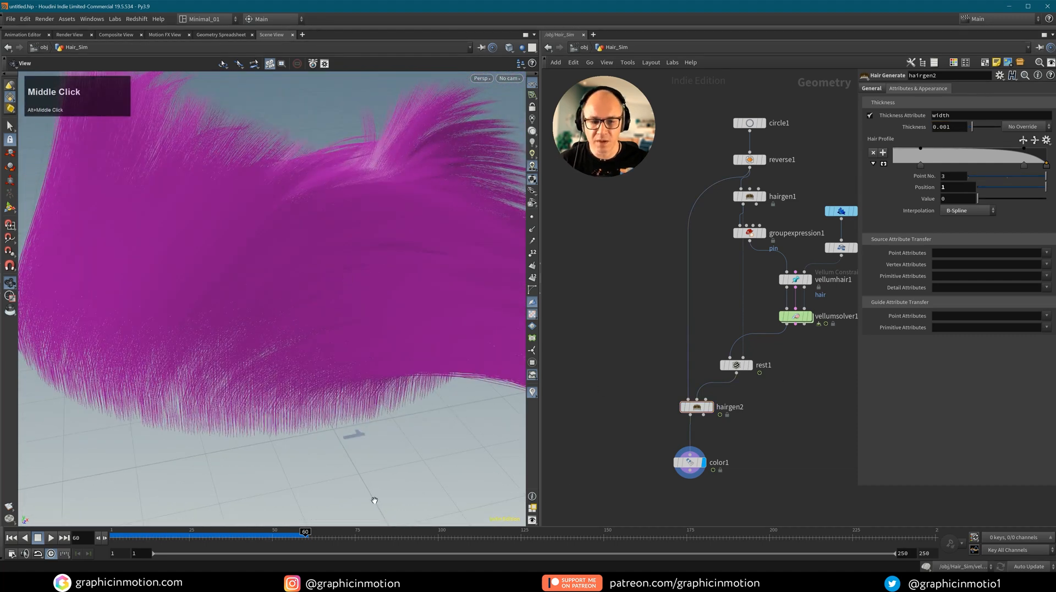
{"action": "left_click", "coordinate": [11, 537]}
{"action": "right_click_drag", "start_coordinate": [309, 258], "coordinate": [320, 282]}
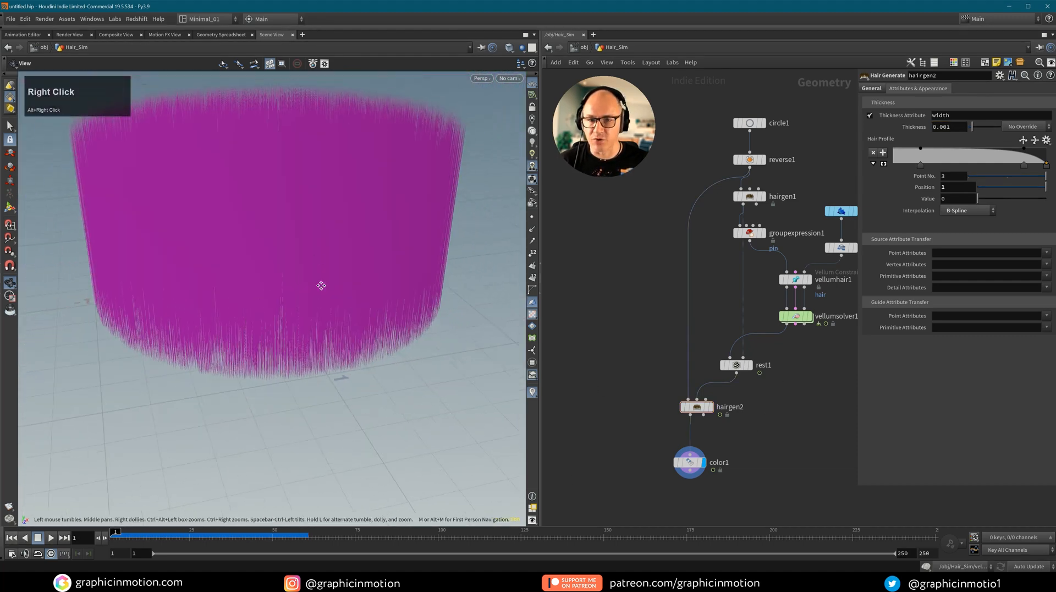
{"action": "middle_click_drag", "start_coordinate": [321, 283], "coordinate": [309, 314]}
{"action": "left_click_drag", "start_coordinate": [308, 313], "coordinate": [215, 414], "text": "alt"}
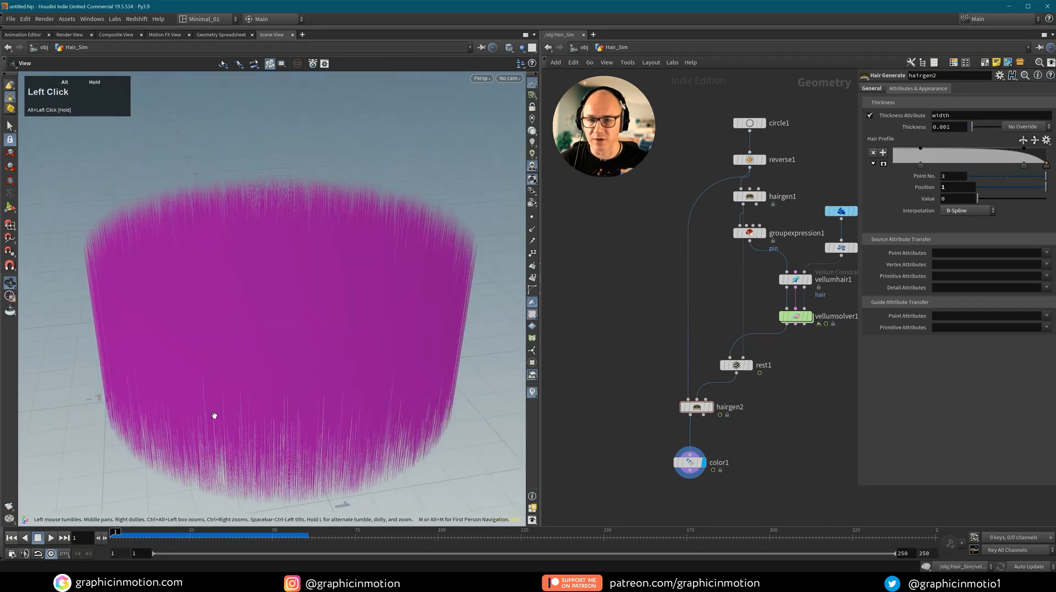
{"action": "left_click", "coordinate": [50, 541]}
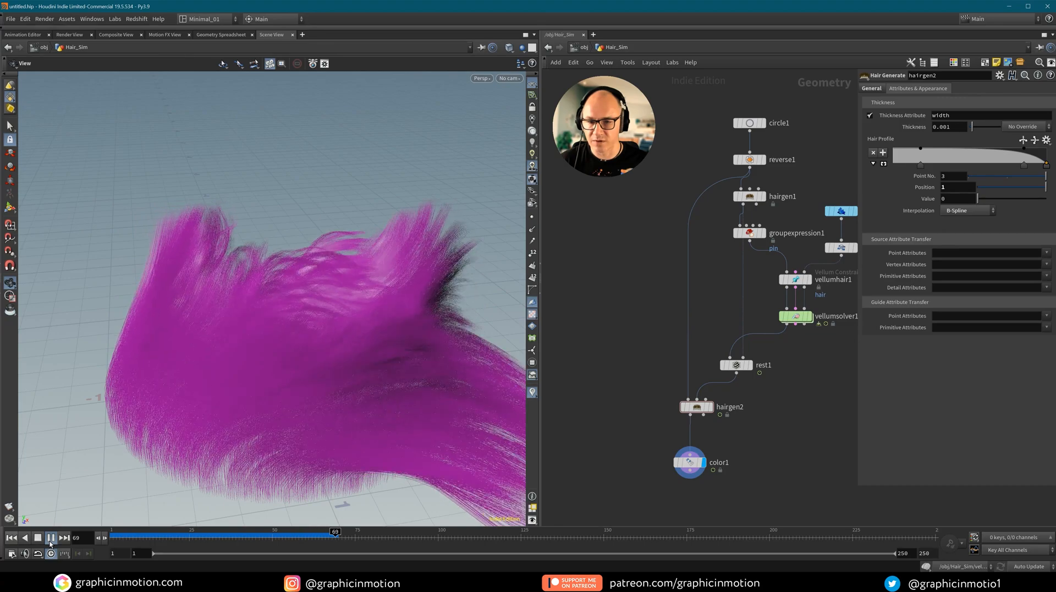
{"action": "left_click", "coordinate": [50, 541]}
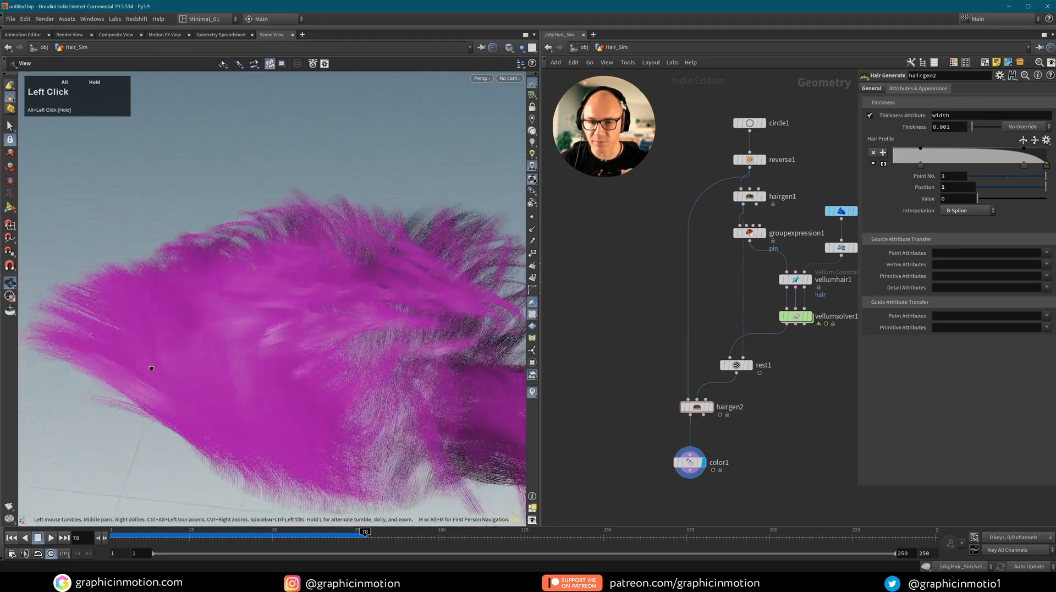
{"action": "middle_click_drag", "start_coordinate": [149, 366], "coordinate": [373, 276], "text": "alt"}
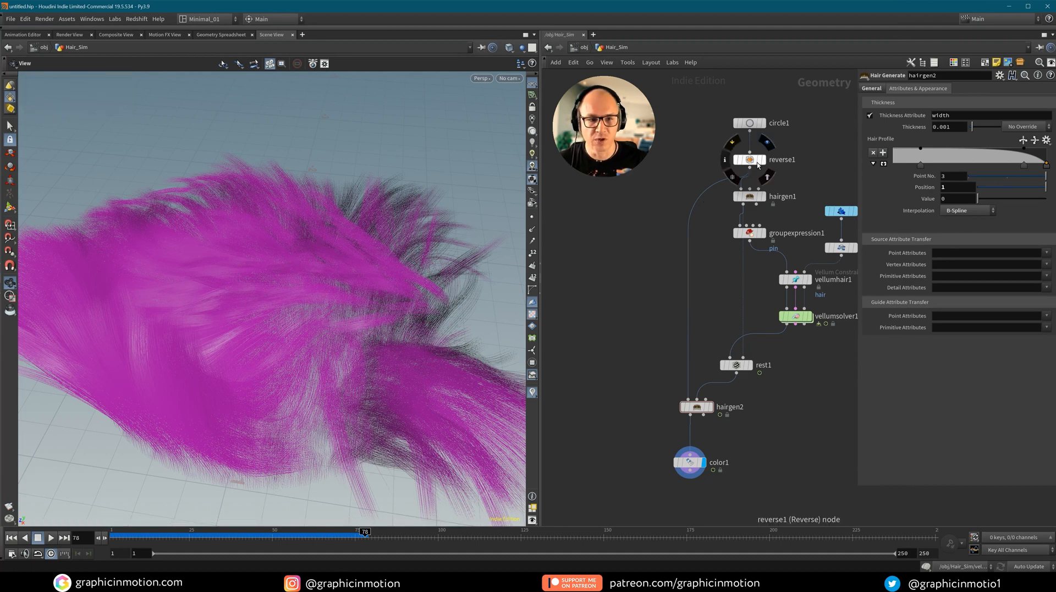
Set the guide hair density on hairgen1 to 500.
{"action": "left_click", "coordinate": [751, 197]}
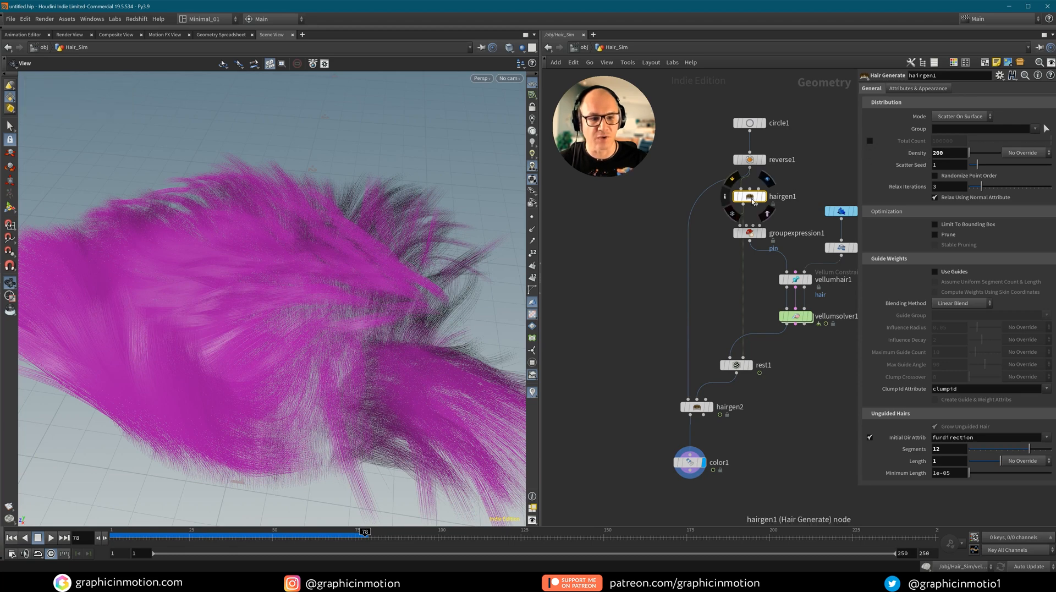
{"action": "left_click", "coordinate": [934, 152]}
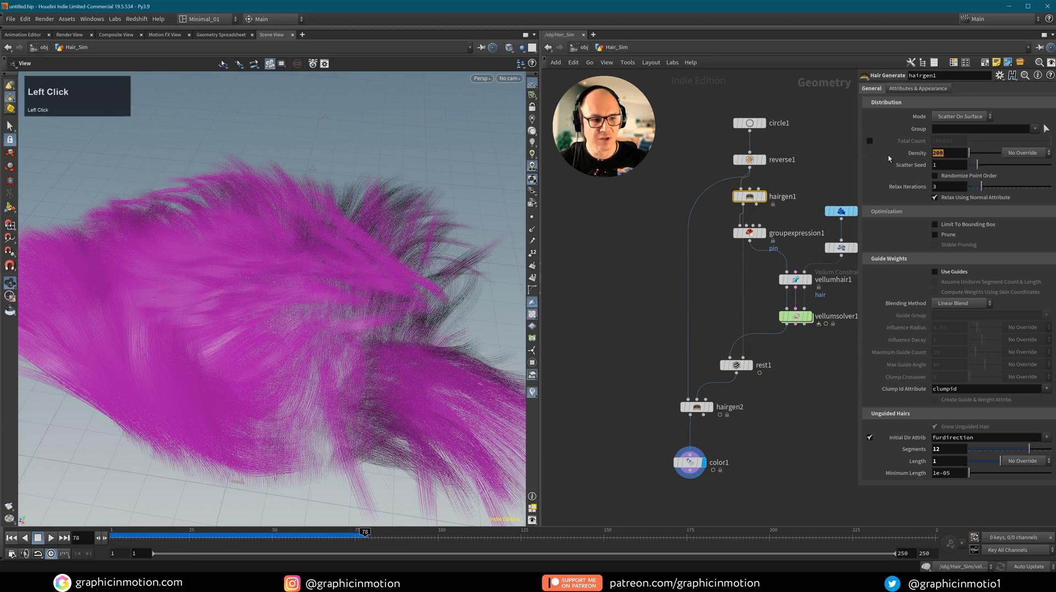
{"action": "type", "text": "5"}
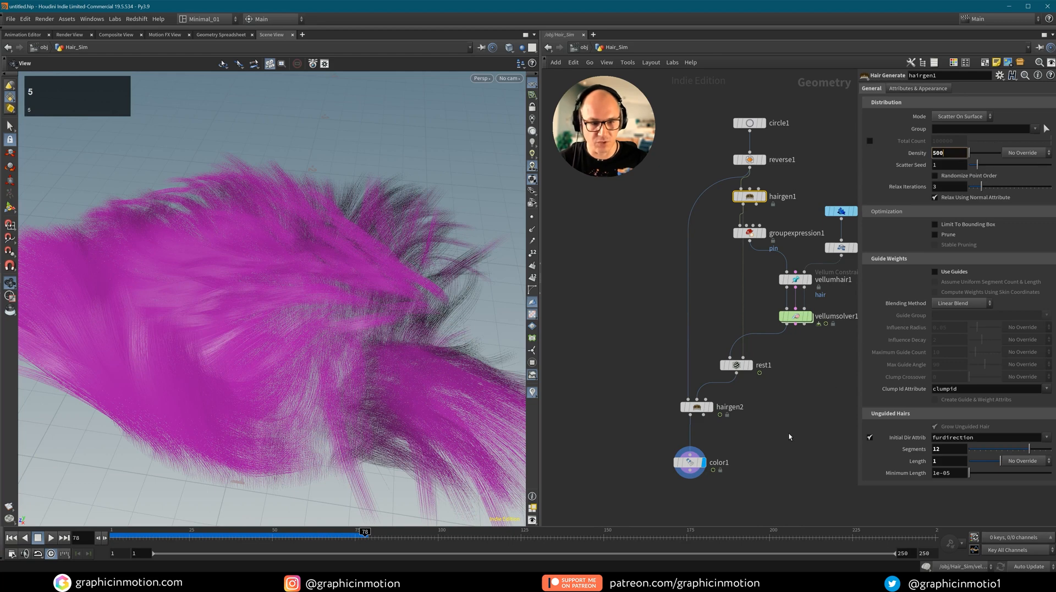
{"action": "left_click", "coordinate": [388, 429]}
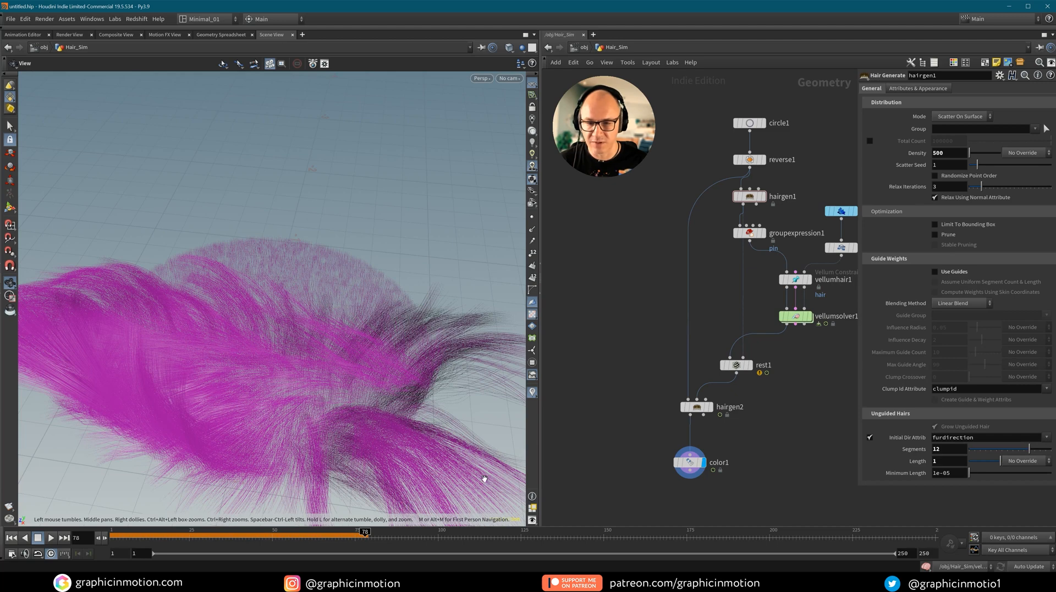
Replay the simulation from the first frame to about frame 77 and inspect the hair with the denser guides.
{"action": "left_click", "coordinate": [13, 537]}
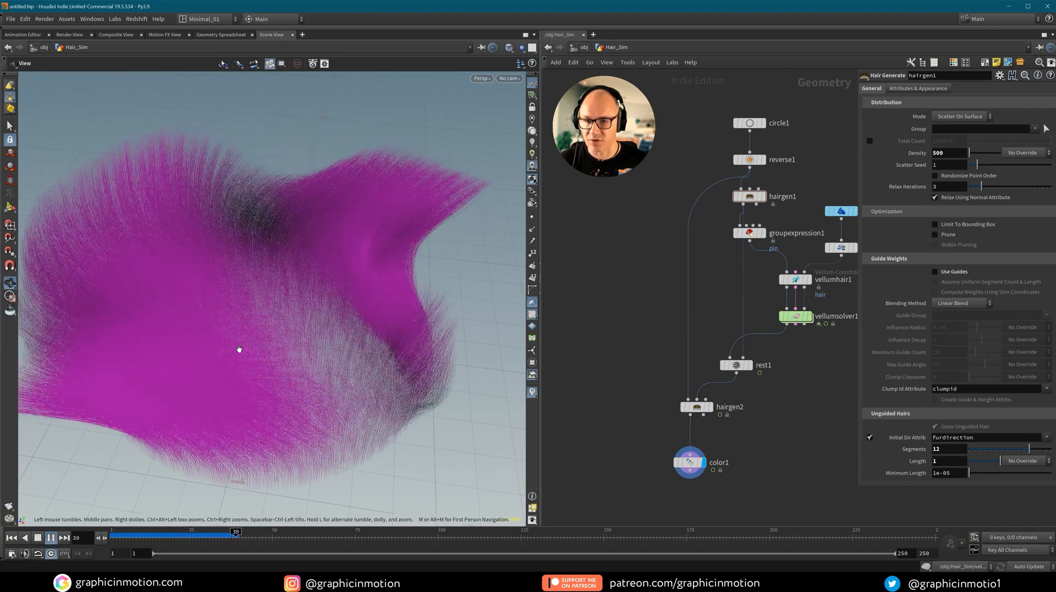
{"action": "left_click", "coordinate": [52, 538], "text": "alt"}
{"action": "left_click_drag", "start_coordinate": [267, 344], "coordinate": [300, 304], "text": "alt"}
{"action": "right_click_drag", "start_coordinate": [300, 304], "coordinate": [225, 326], "text": "alt"}
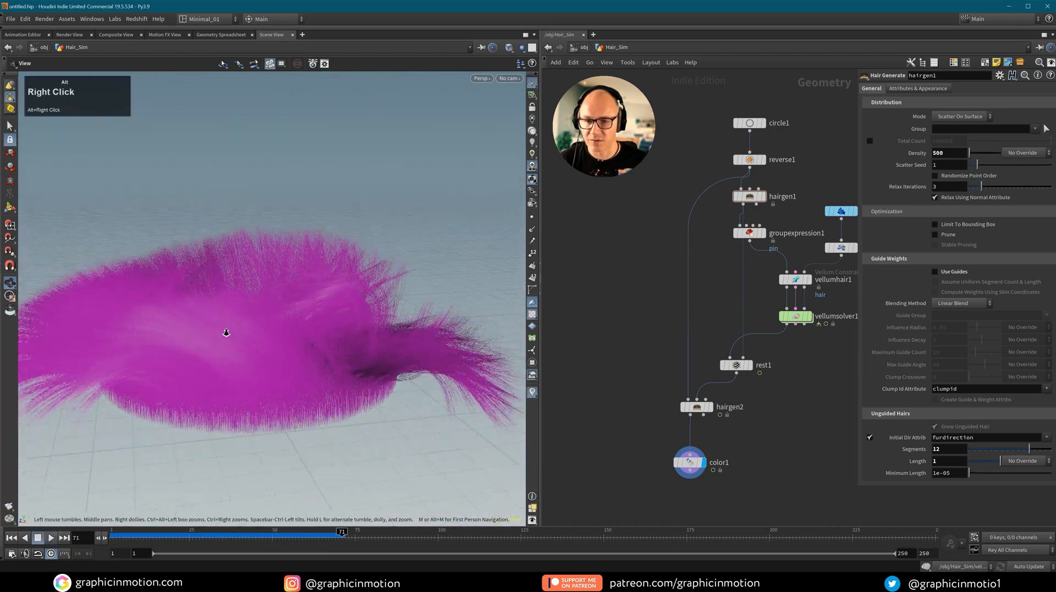
{"action": "left_click_drag", "start_coordinate": [224, 326], "coordinate": [76, 539], "text": "alt"}
{"action": "left_click", "coordinate": [51, 537]}
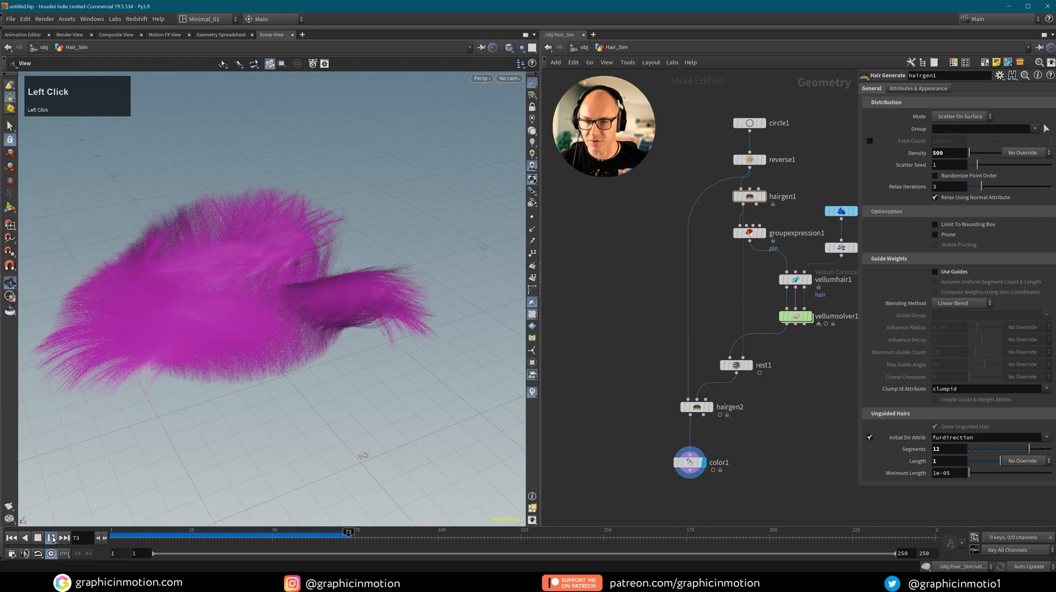
Add a Merge node combining the outputs of color1 and transform1, and display it below the network.
{"action": "middle_click_drag", "start_coordinate": [804, 480], "coordinate": [674, 441]}
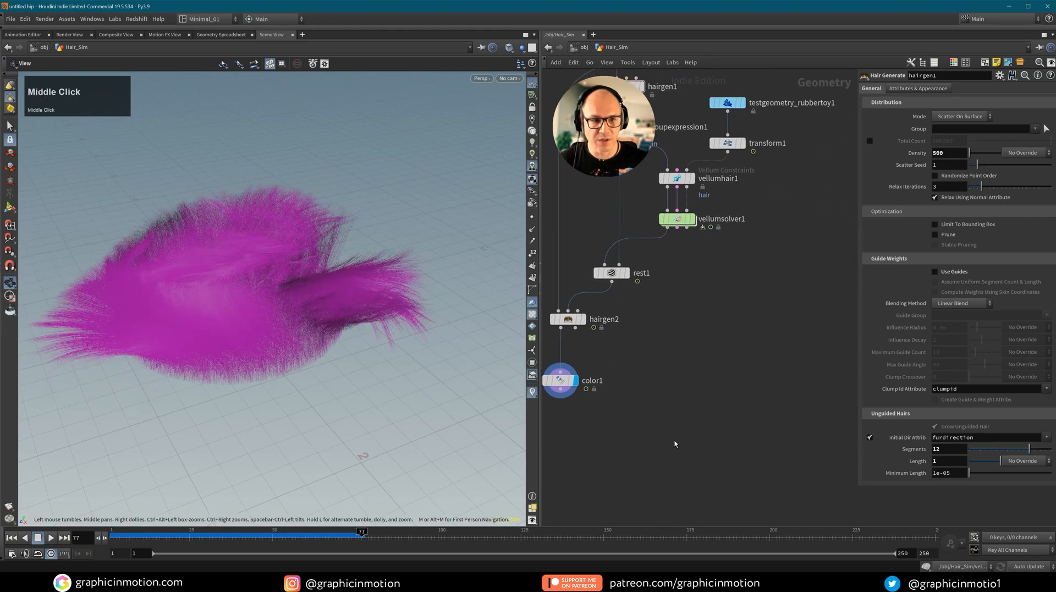
{"action": "key", "text": "Tab"}
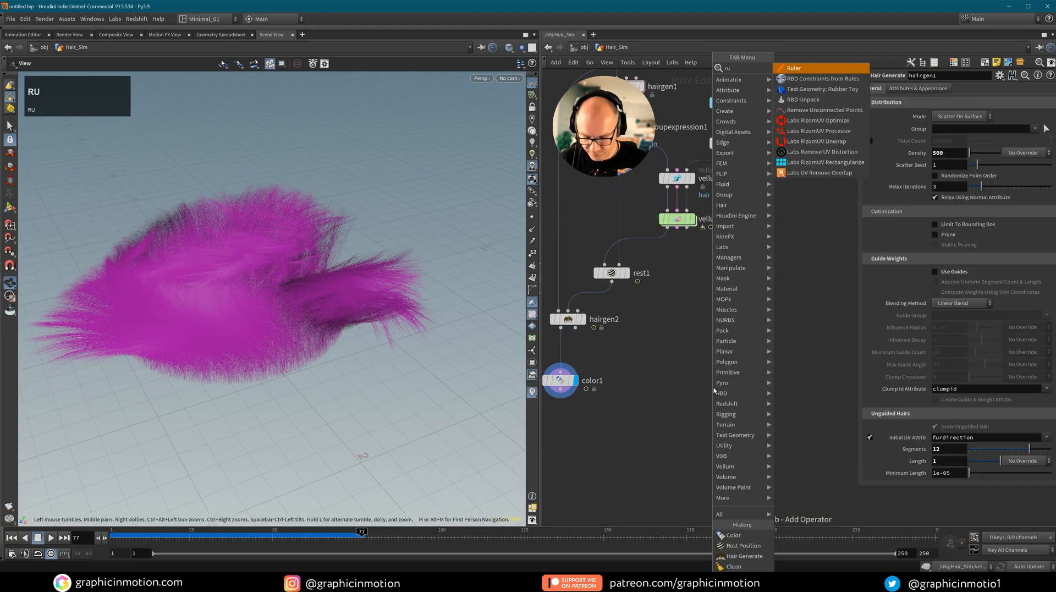
{"action": "type", "text": "merge"}
{"action": "key", "text": "Return"}
{"action": "left_click", "coordinate": [677, 412]}
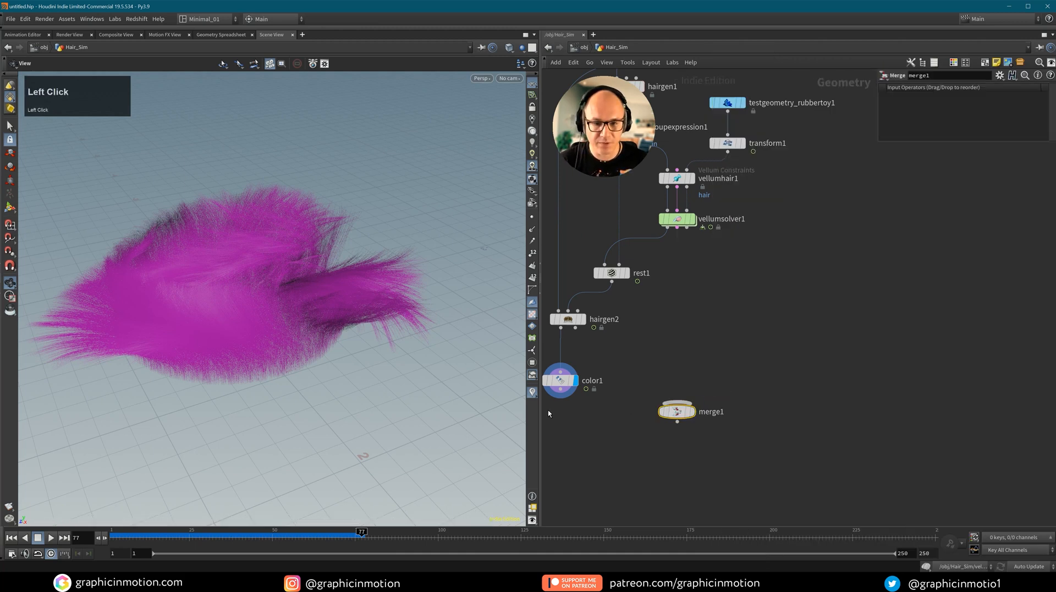
{"action": "left_click", "coordinate": [676, 402]}
{"action": "left_click_drag", "start_coordinate": [687, 227], "coordinate": [716, 361]}
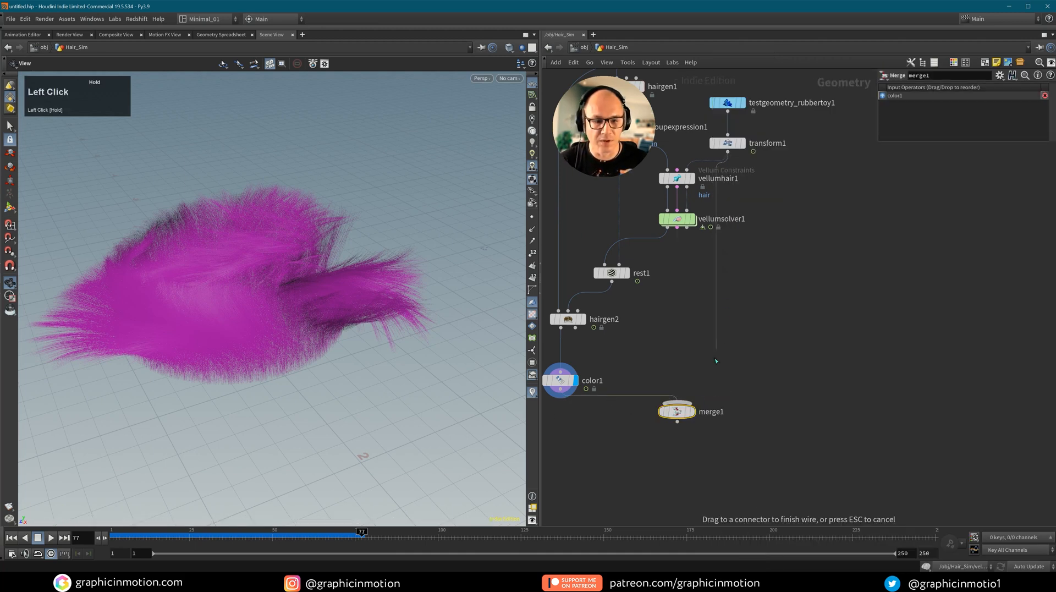
{"action": "left_click", "coordinate": [677, 408]}
{"action": "left_click_drag", "start_coordinate": [676, 411], "coordinate": [718, 446]}
Play the merged scene from the first frame to examine the rubber toy passing through the hair, then return to frame 1.
{"action": "middle_click_drag", "start_coordinate": [212, 314], "coordinate": [224, 311]}
{"action": "mouse_move", "coordinate": [224, 311]}
{"action": "left_mouse_down"}
{"action": "mouse_move", "coordinate": [196, 331]}
{"action": "mouse_move", "coordinate": [222, 336]}
{"action": "mouse_move", "coordinate": [219, 325]}
{"action": "left_mouse_up"}
{"action": "left_click", "coordinate": [11, 538]}
{"action": "left_click", "coordinate": [51, 537]}
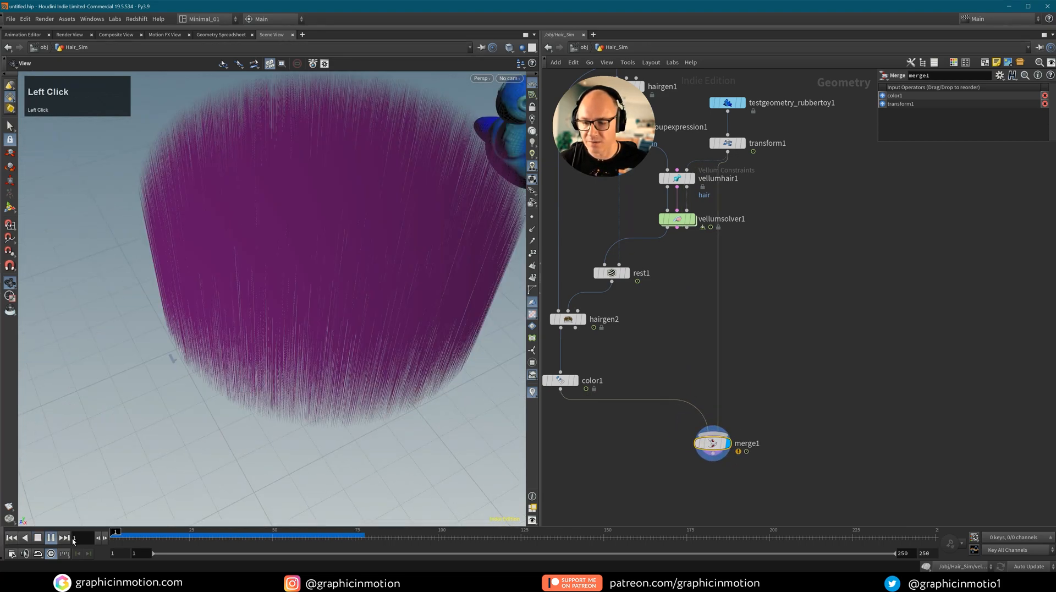
{"action": "middle_click_drag", "start_coordinate": [630, 349], "coordinate": [683, 356]}
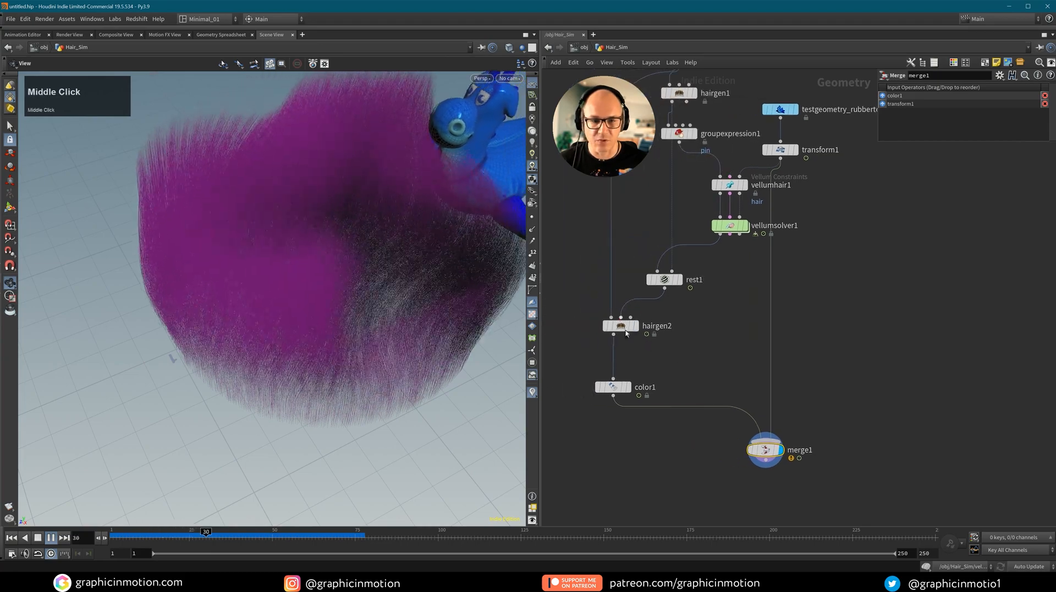
{"action": "mouse_move", "coordinate": [624, 333]}
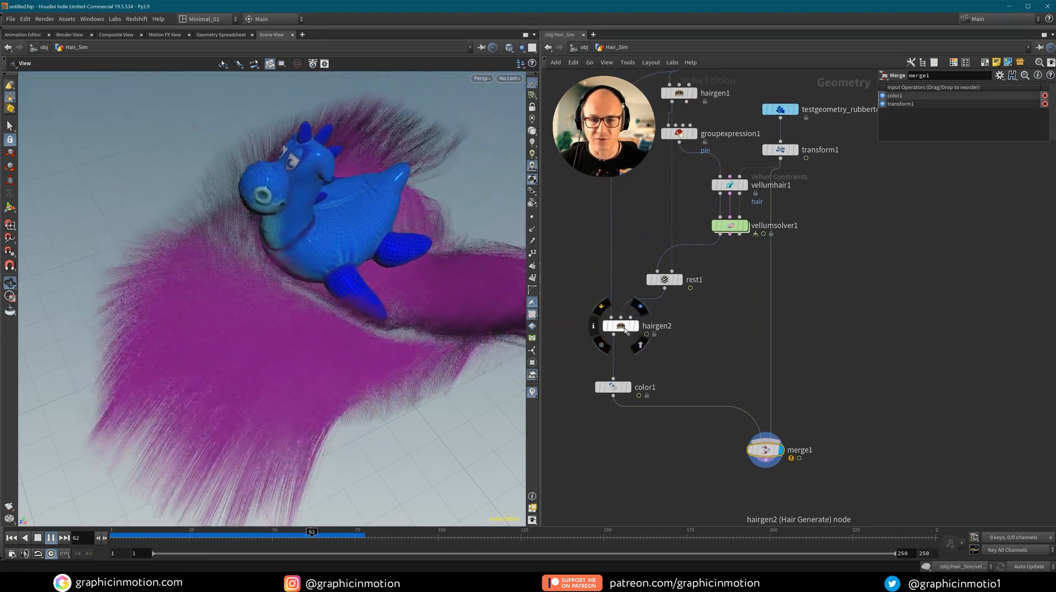
{"action": "left_click", "coordinate": [624, 333]}
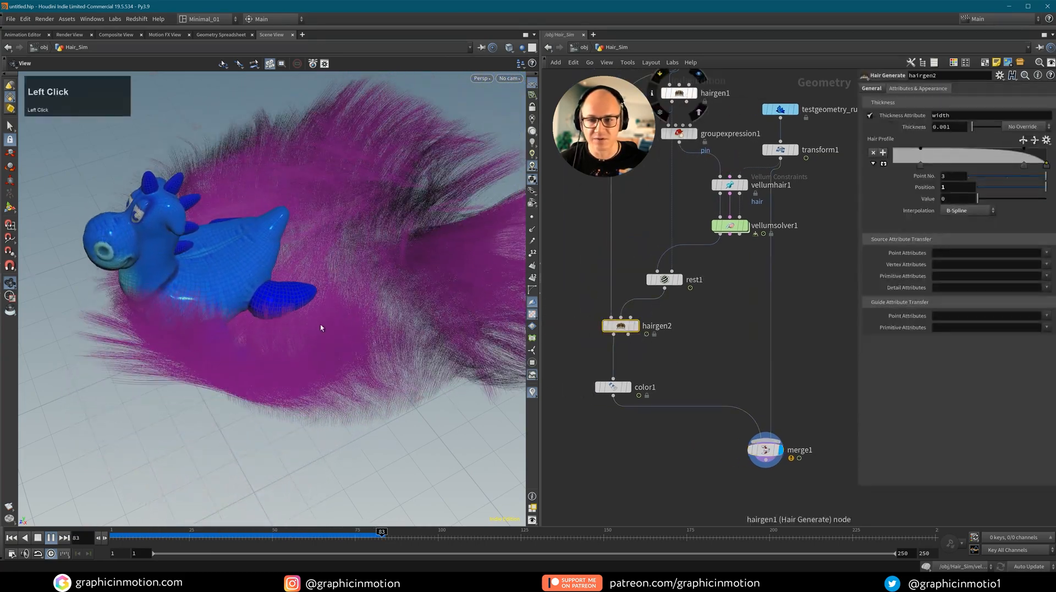
{"action": "left_click_drag", "start_coordinate": [354, 353], "coordinate": [264, 322], "text": "alt"}
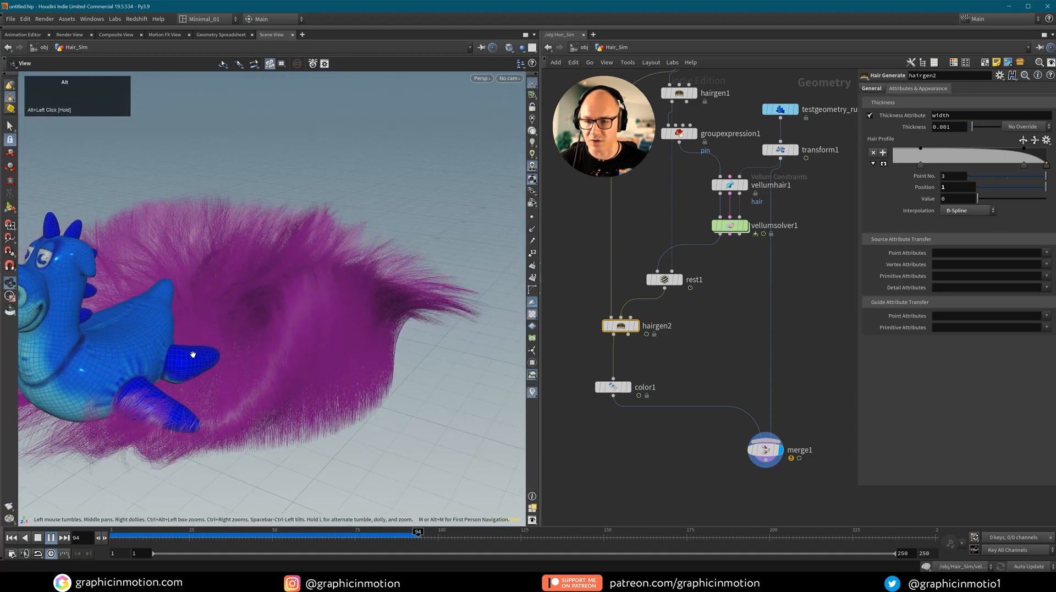
{"action": "middle_click_drag", "start_coordinate": [264, 321], "coordinate": [54, 493]}
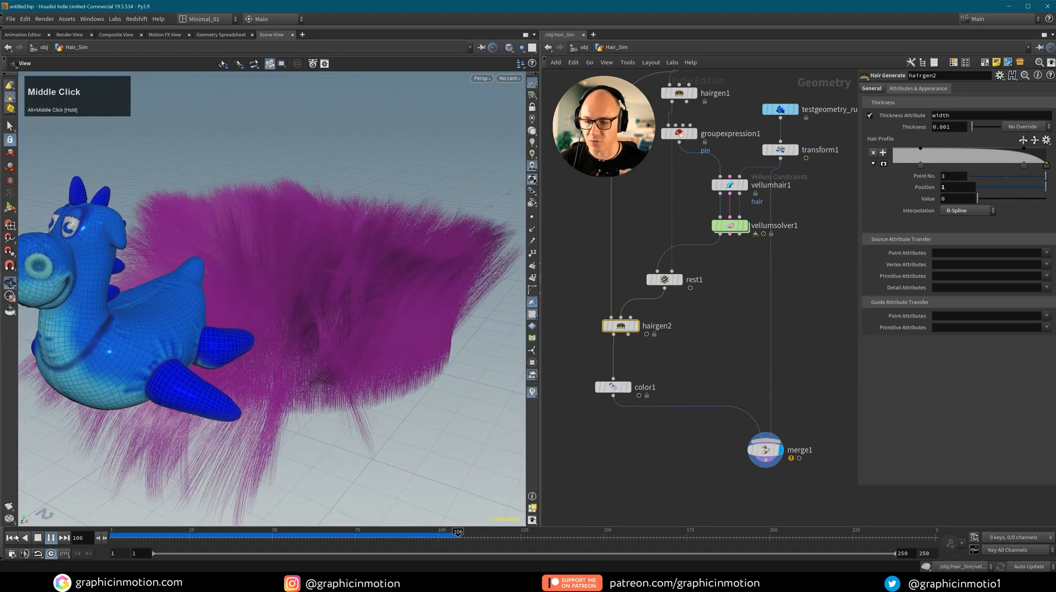
{"action": "left_click", "coordinate": [39, 538]}
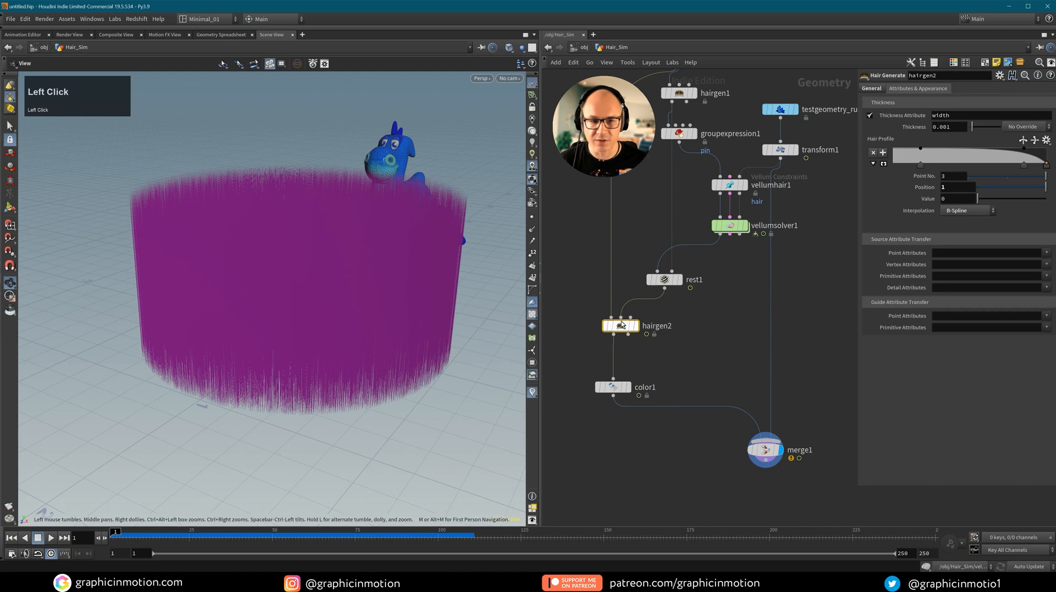
Set hairgen2's density to 20000 and check the hair coverage around the disc.
{"action": "left_click_drag", "start_coordinate": [352, 264], "coordinate": [396, 231], "text": "alt"}
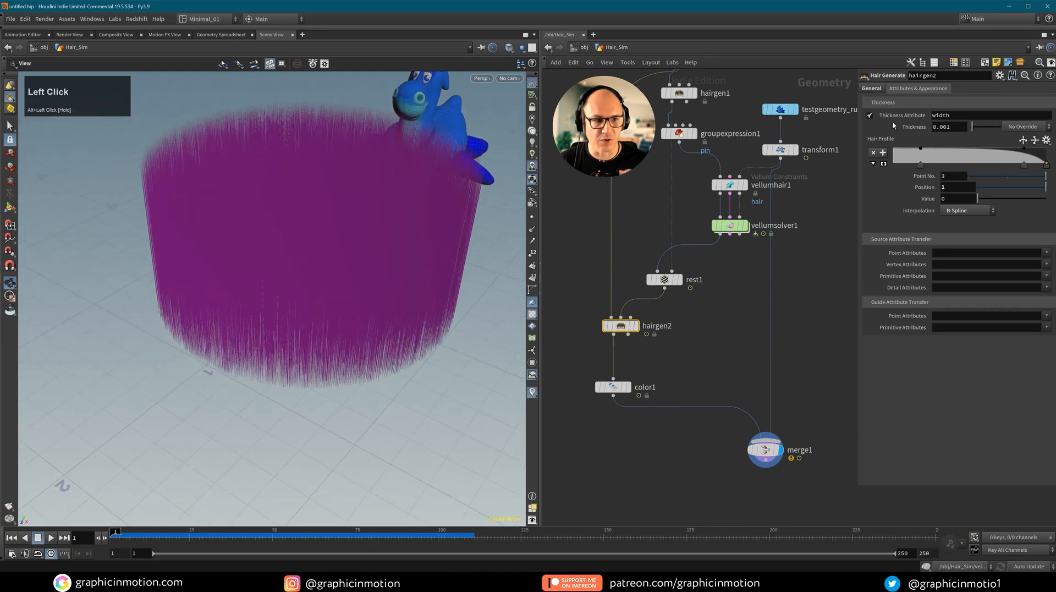
{"action": "left_click", "coordinate": [871, 90]}
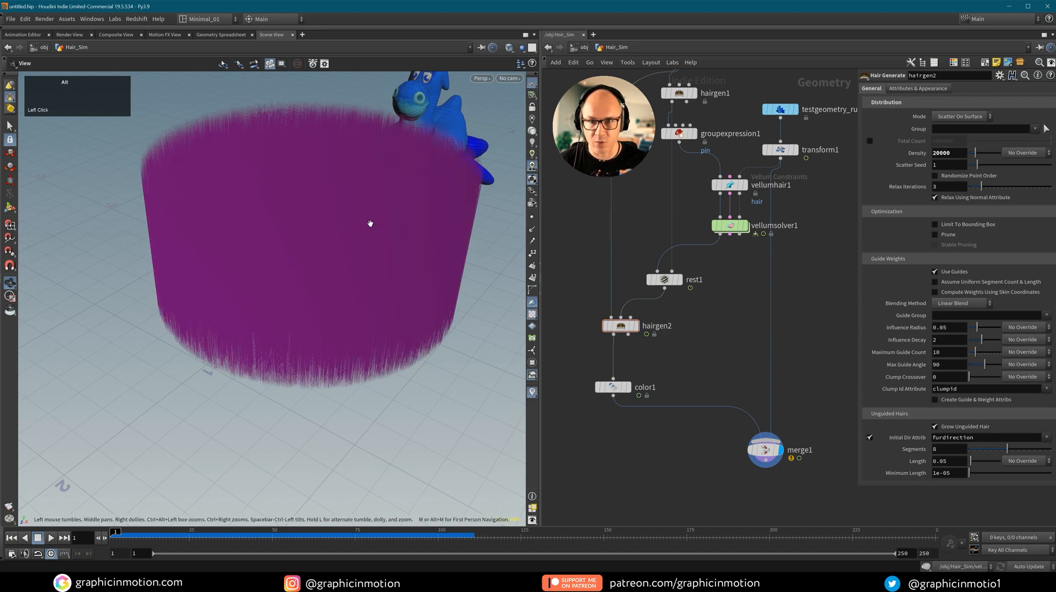
{"action": "middle_click_drag", "start_coordinate": [370, 223], "coordinate": [354, 259]}
{"action": "left_click_drag", "start_coordinate": [353, 259], "coordinate": [443, 240]}
{"action": "middle_click_drag", "start_coordinate": [444, 240], "coordinate": [389, 250], "text": "alt"}
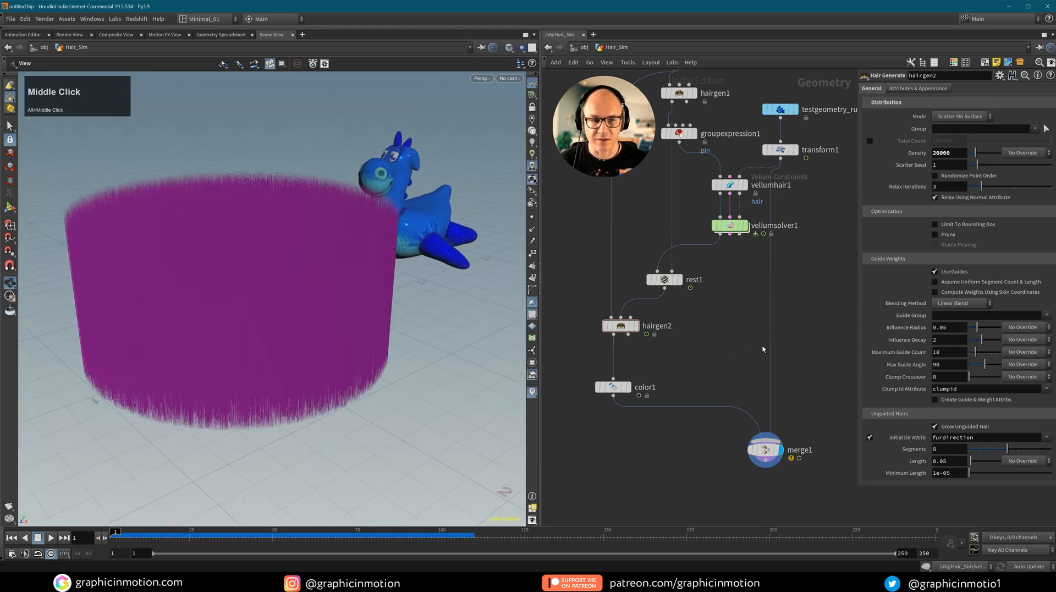
Go up to the object level, show the shelf tools and create a distant light from the current view.
{"action": "left_click", "coordinate": [725, 332]}
{"action": "key", "text": "u"}
{"action": "middle_click_drag", "start_coordinate": [725, 333], "coordinate": [726, 345]}
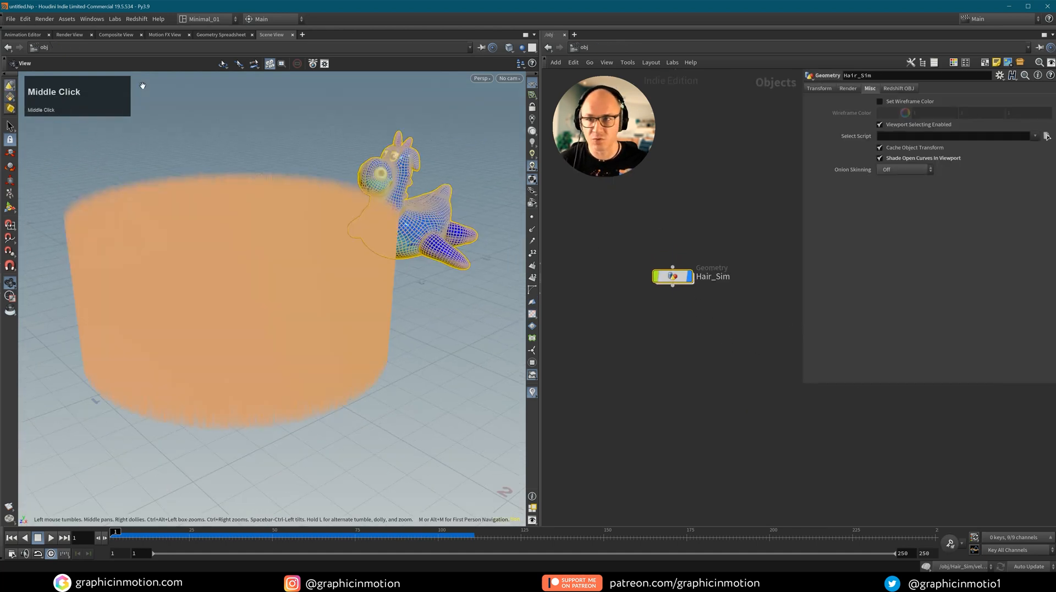
{"action": "left_click", "coordinate": [3, 28]}
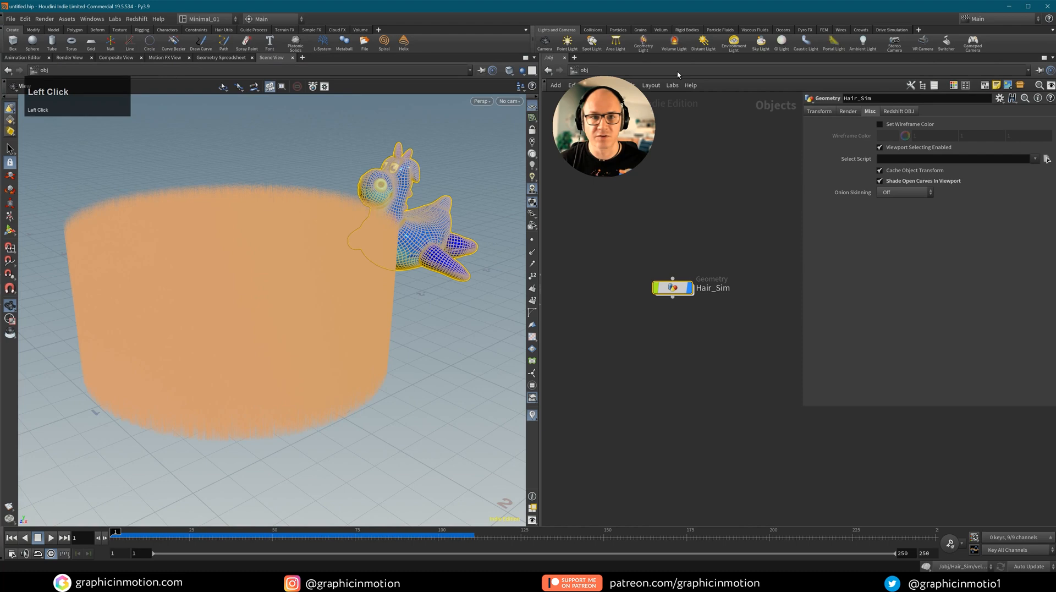
{"action": "left_click", "coordinate": [704, 43]}
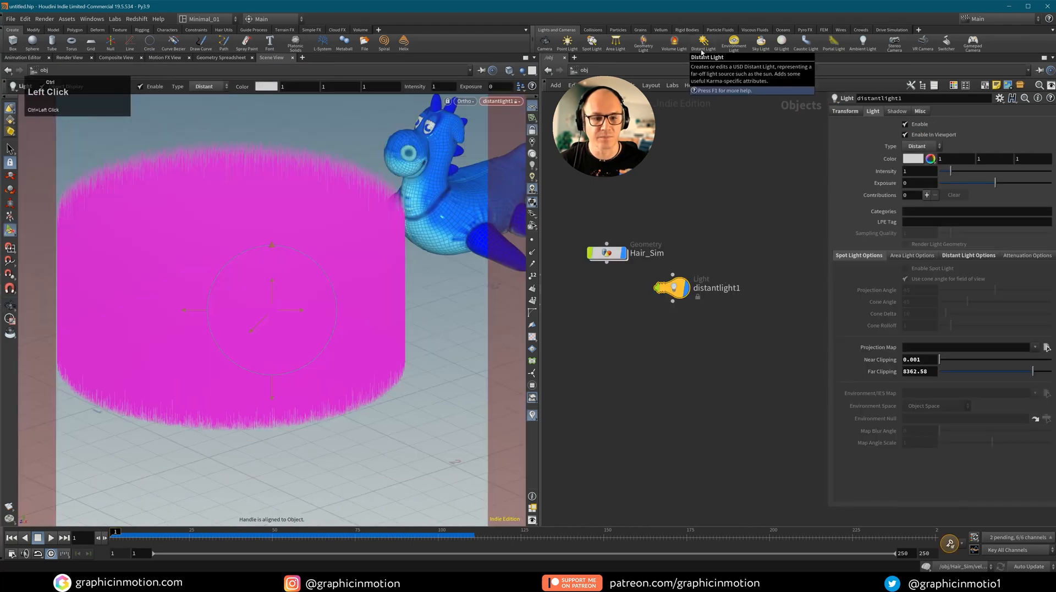
Orient the distant light through its own view, framing both the hair and the rubber toy from above.
{"action": "right_click_drag", "start_coordinate": [345, 249], "coordinate": [271, 259], "text": "alt"}
{"action": "left_click_drag", "start_coordinate": [271, 259], "coordinate": [337, 238], "text": "alt"}
{"action": "middle_click_drag", "start_coordinate": [337, 238], "coordinate": [330, 291], "text": "alt"}
{"action": "left_click_drag", "start_coordinate": [329, 294], "coordinate": [292, 278], "text": "alt"}
{"action": "middle_click_drag", "start_coordinate": [337, 279], "coordinate": [244, 279], "text": "alt"}
{"action": "left_click", "coordinate": [667, 141]}
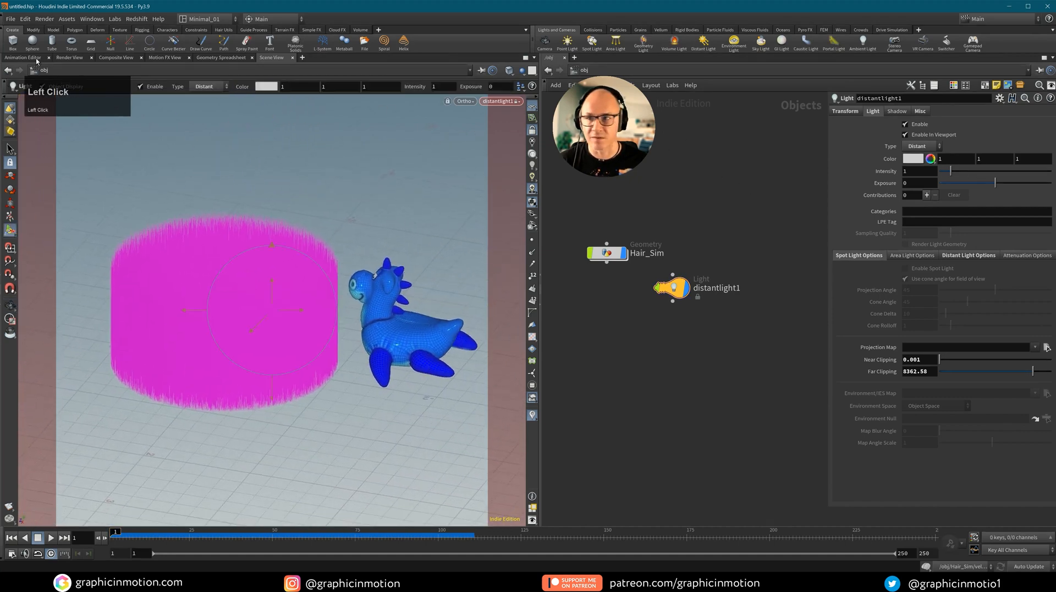
Hide the shelf tools, enter the Hair_Sim network and leave the light's view to look at the lit hair and toy.
{"action": "left_click", "coordinate": [1, 39]}
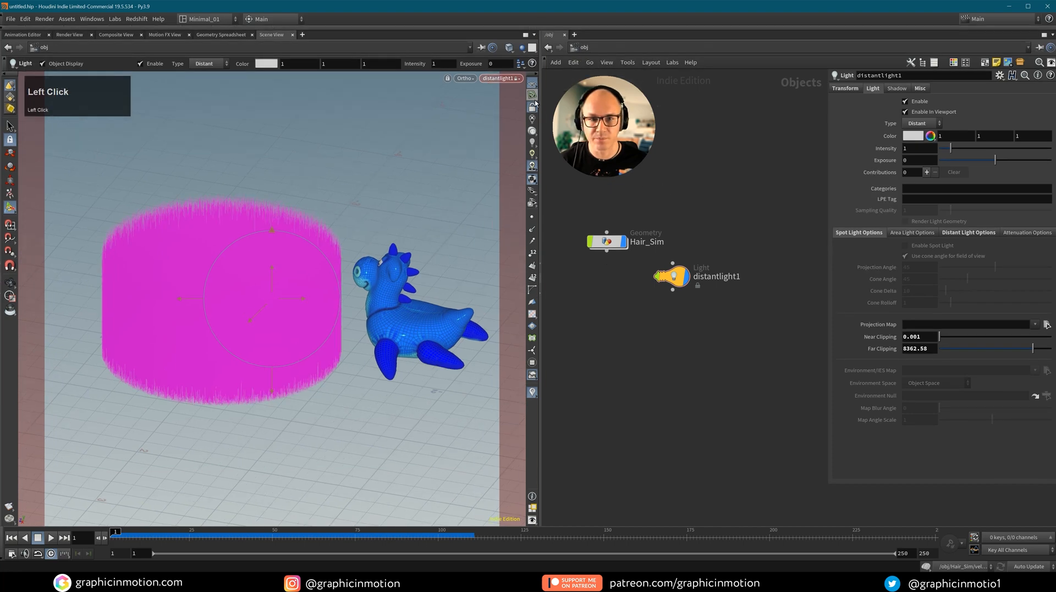
{"action": "double_click", "coordinate": [607, 241]}
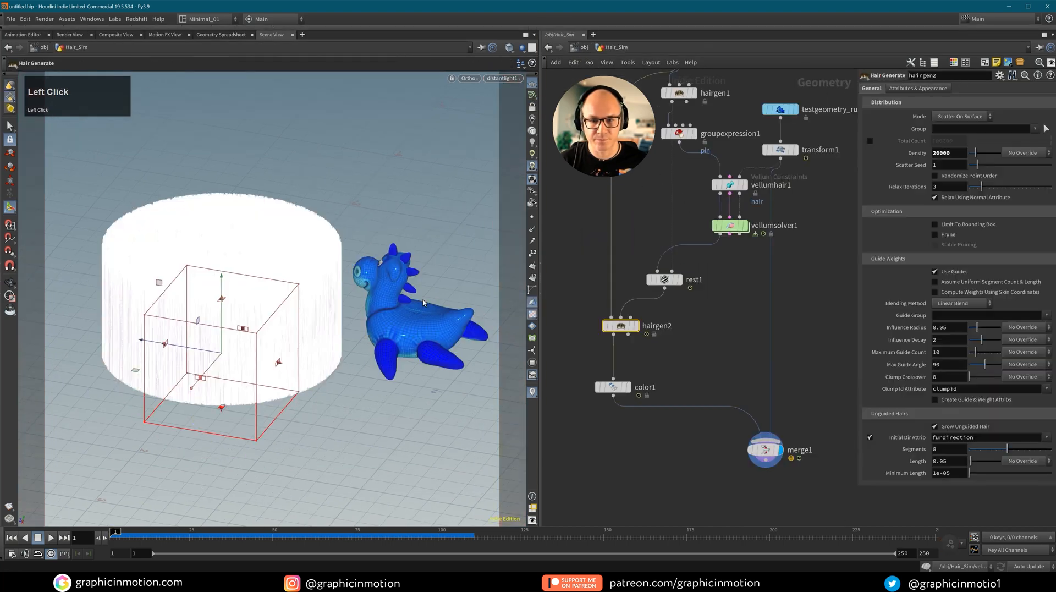
{"action": "mouse_move", "coordinate": [302, 301]}
{"action": "left_mouse_down", "text": "alt"}
{"action": "mouse_move", "coordinate": [308, 282]}
{"action": "mouse_move", "coordinate": [319, 308]}
{"action": "left_mouse_up", "text": "alt"}
{"action": "middle_click_drag", "start_coordinate": [297, 368], "coordinate": [394, 314], "text": "alt"}
{"action": "left_click_drag", "start_coordinate": [255, 311], "coordinate": [355, 286], "text": "alt"}
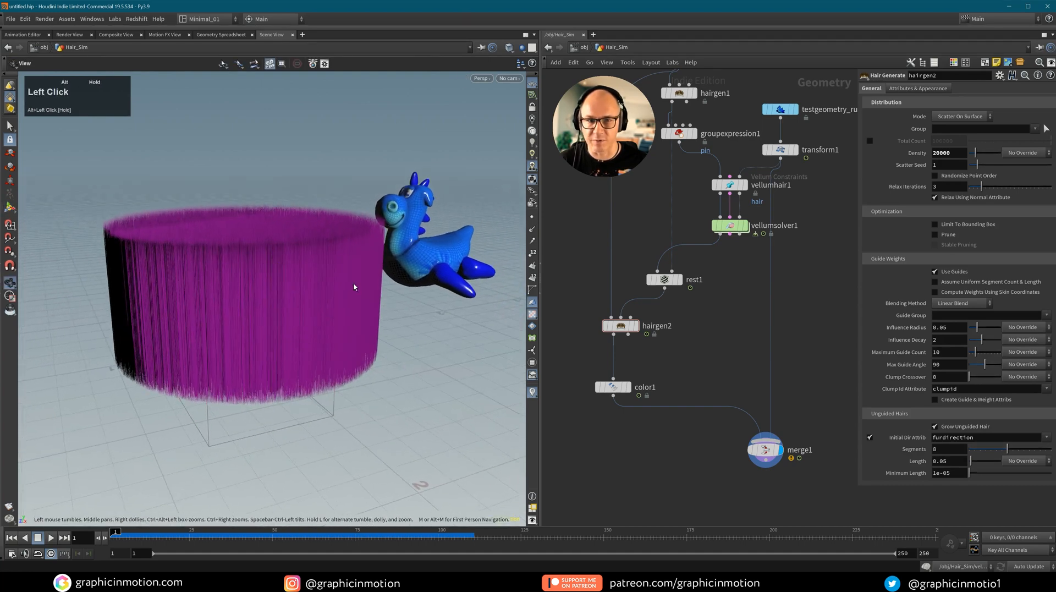
Compare the viewport lighting without and with shadows, and play the simulation to frame 97 to examine the shaded hair.
{"action": "left_click", "coordinate": [531, 157]}
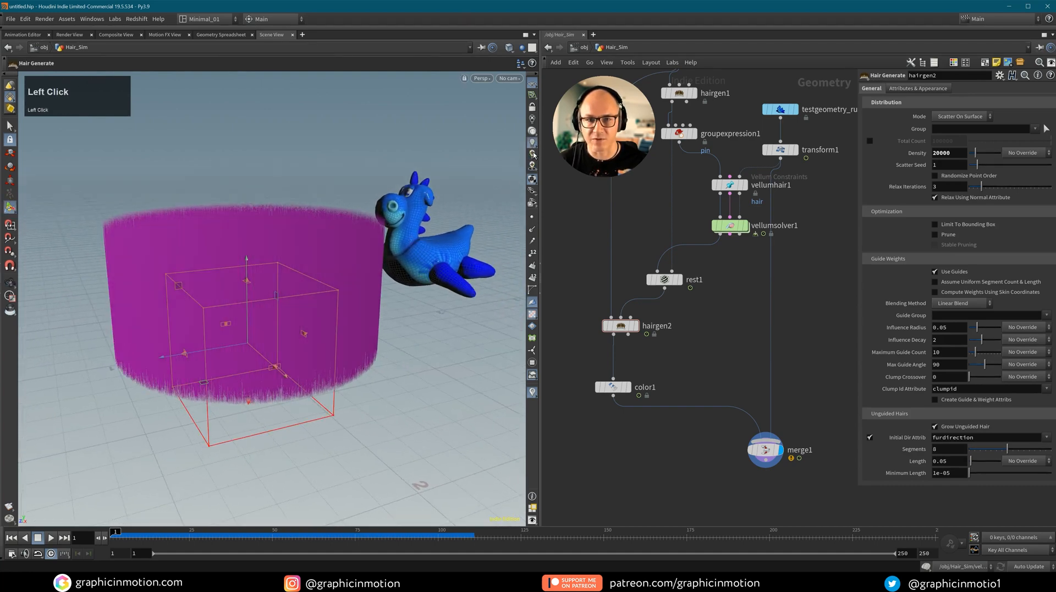
{"action": "left_click", "coordinate": [534, 165]}
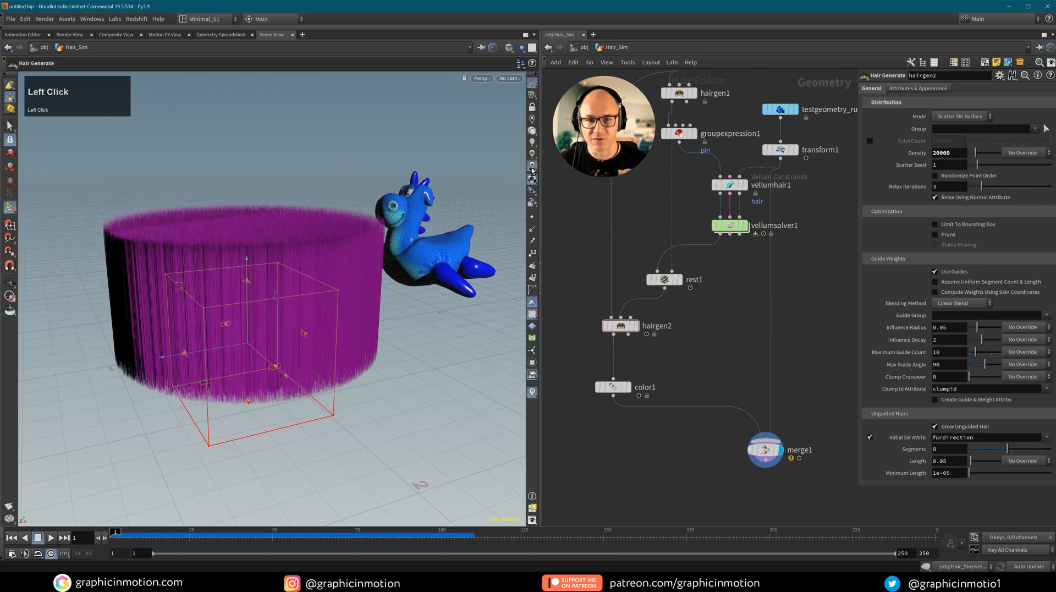
{"action": "left_click_drag", "start_coordinate": [235, 242], "coordinate": [242, 249], "text": "alt"}
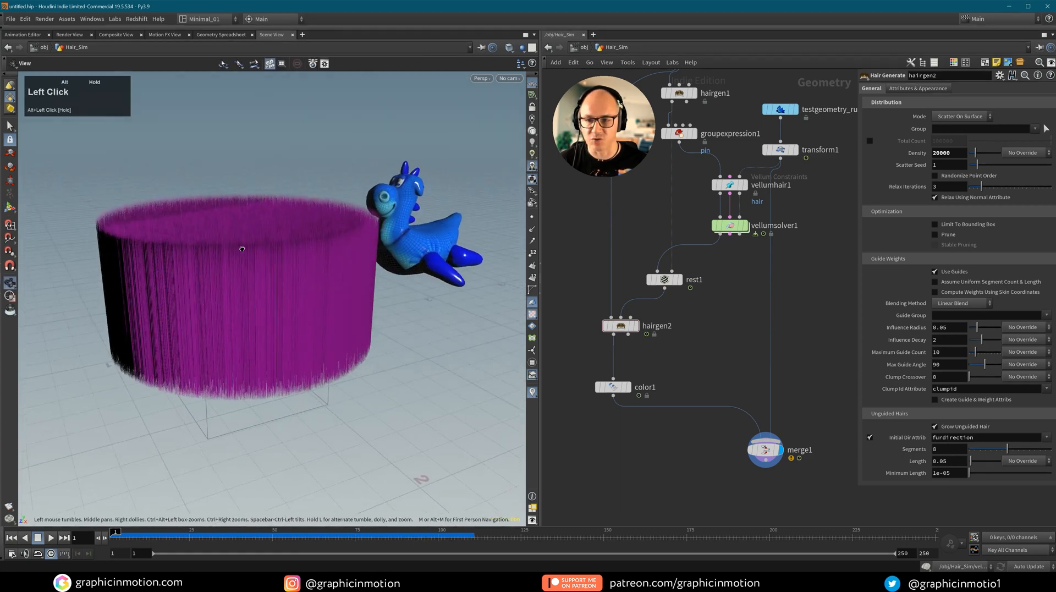
{"action": "left_click", "coordinate": [51, 537]}
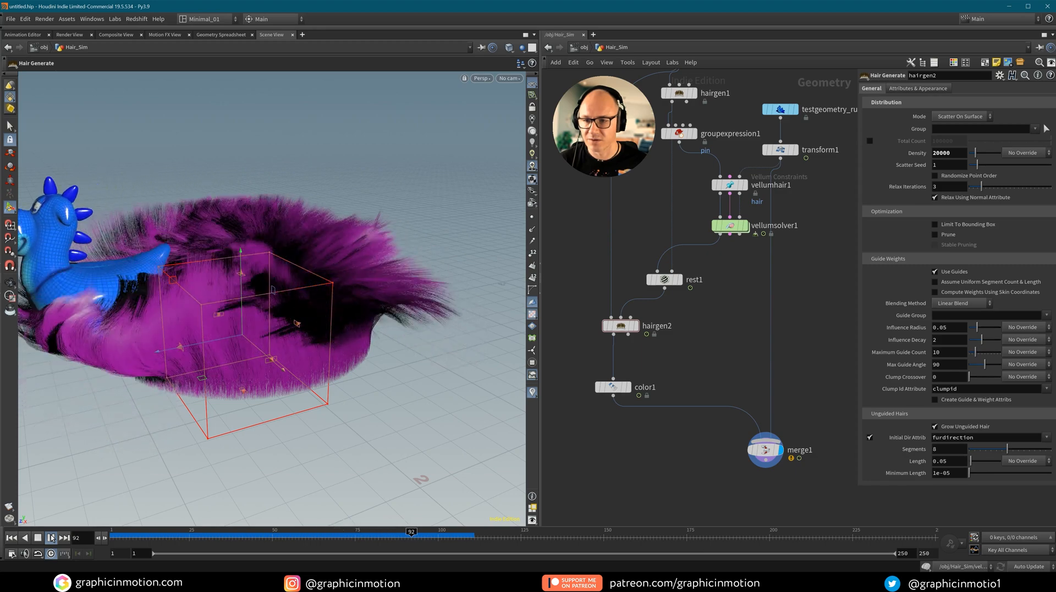
{"action": "left_click", "coordinate": [52, 537]}
{"action": "middle_click_drag", "start_coordinate": [175, 344], "coordinate": [269, 349], "text": "alt"}
{"action": "left_click_drag", "start_coordinate": [148, 300], "coordinate": [313, 336], "text": "alt"}
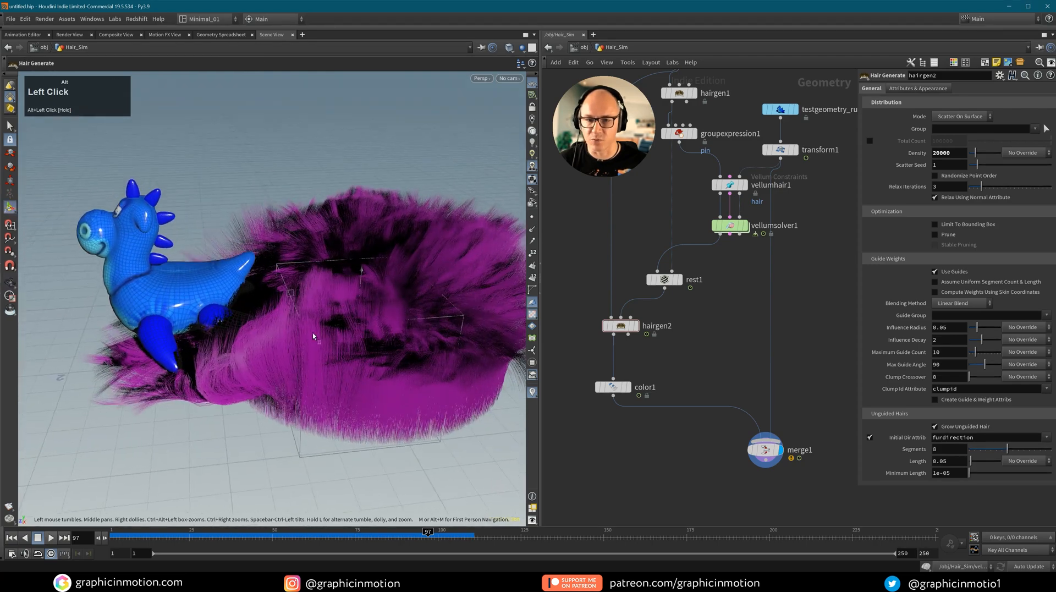
{"action": "middle_click_drag", "start_coordinate": [313, 337], "coordinate": [469, 184]}
Switch the viewport to high-quality lighting without shadows, inspect the parted hair and return to frame 1.
{"action": "left_click", "coordinate": [530, 157]}
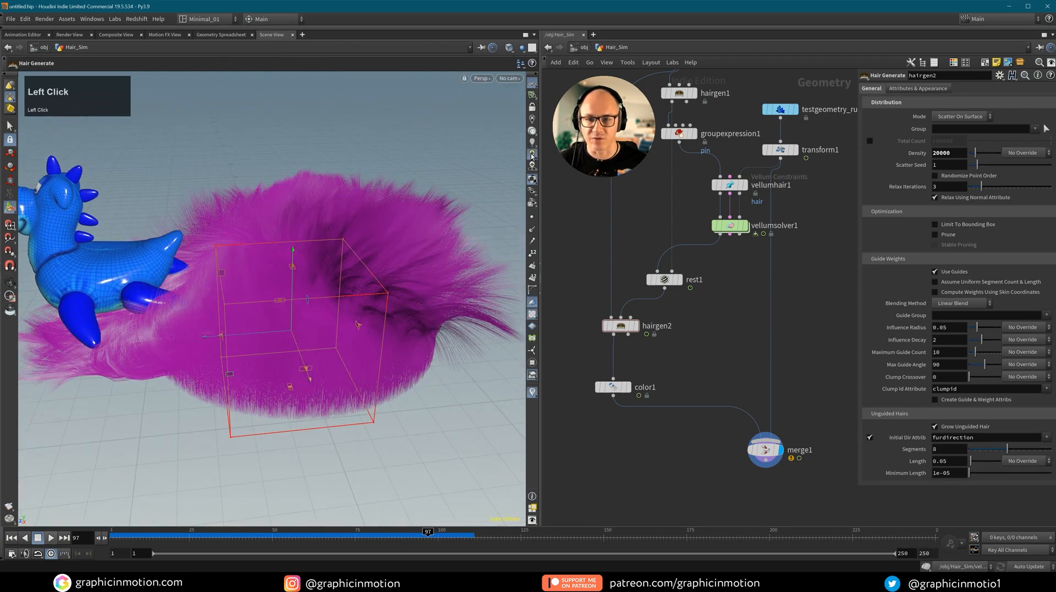
{"action": "left_click_drag", "start_coordinate": [259, 322], "coordinate": [290, 294], "text": "alt"}
{"action": "right_click_drag", "start_coordinate": [290, 294], "coordinate": [220, 321], "text": "alt"}
{"action": "middle_click_drag", "start_coordinate": [220, 322], "coordinate": [274, 316]}
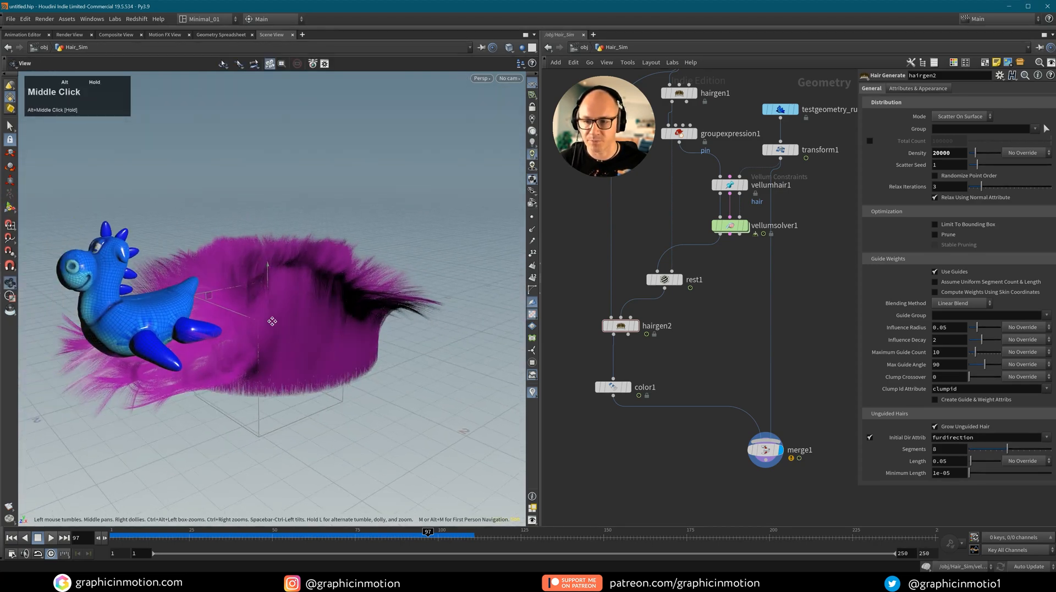
{"action": "left_click", "coordinate": [11, 537]}
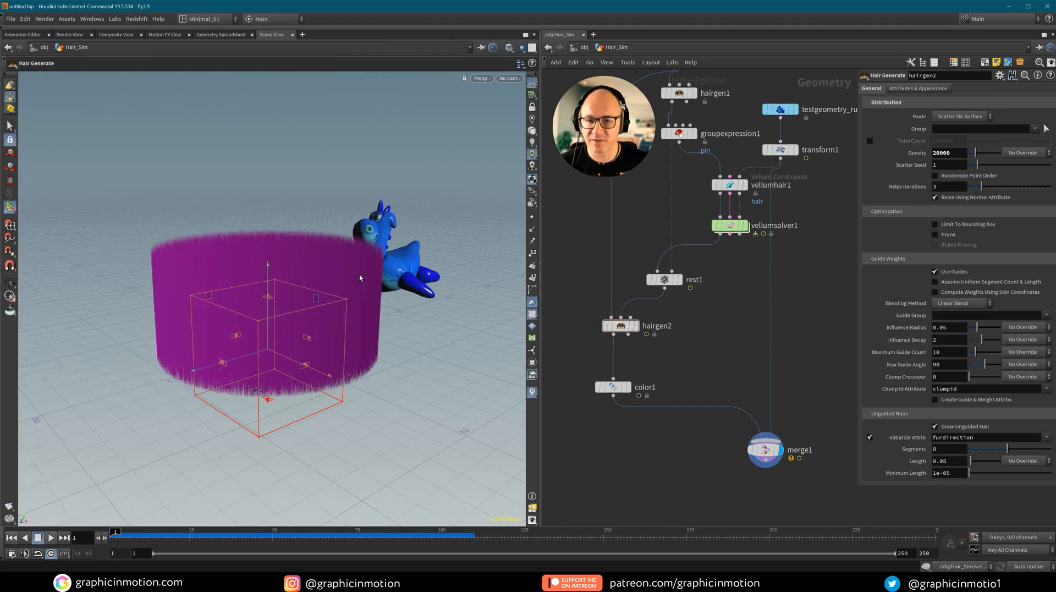
{"action": "middle_click_drag", "start_coordinate": [360, 278], "coordinate": [332, 285]}
{"action": "left_click_drag", "start_coordinate": [332, 285], "coordinate": [387, 284], "text": "alt"}
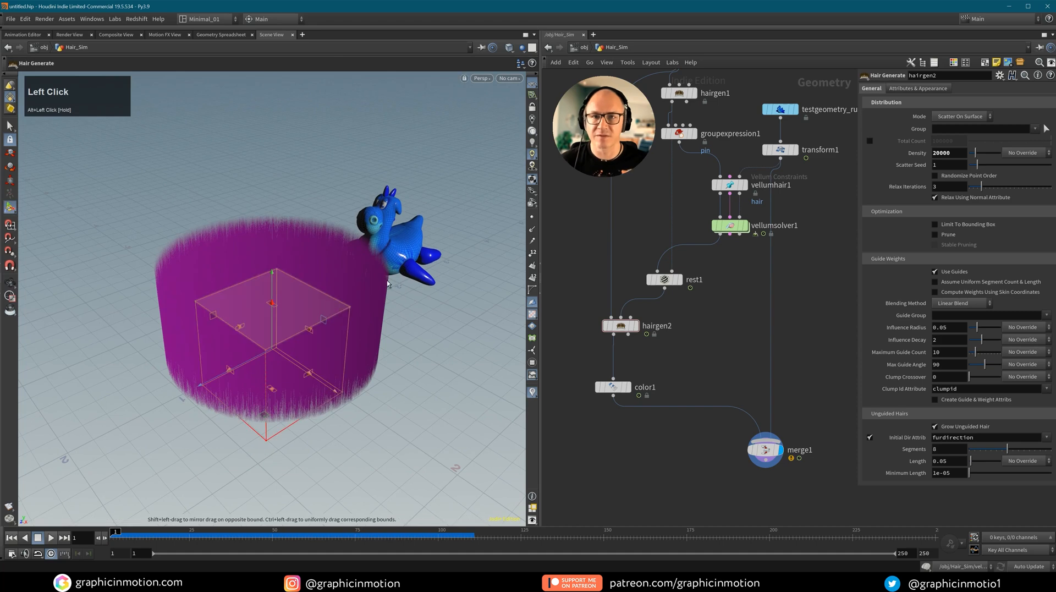
Add a Guide Process node to the network beside hairgen2 and color1.
{"action": "left_click", "coordinate": [618, 325]}
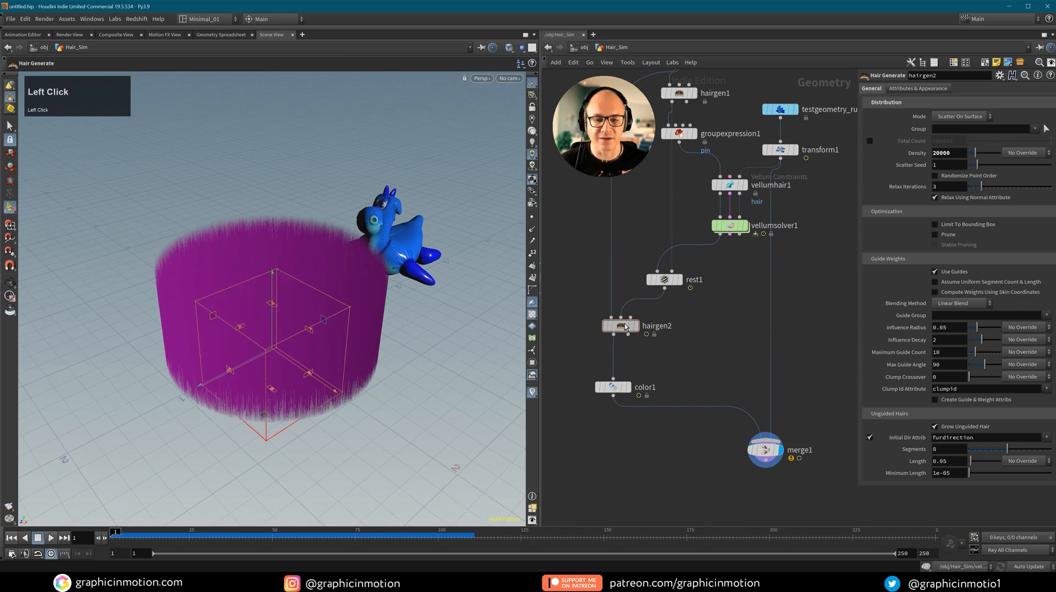
{"action": "left_click", "coordinate": [772, 452]}
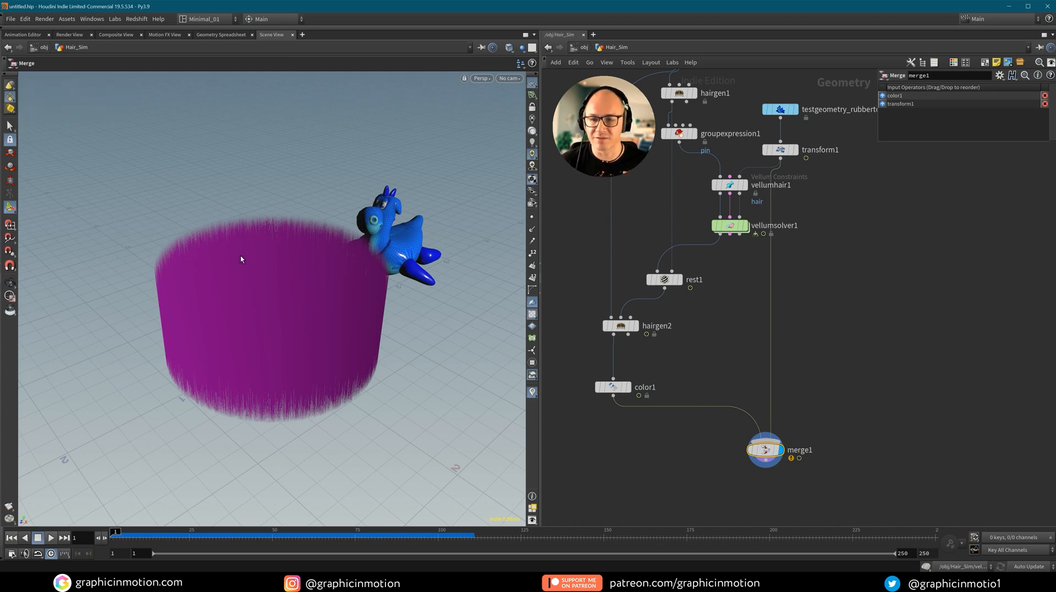
{"action": "middle_click_drag", "start_coordinate": [649, 364], "coordinate": [697, 352]}
{"action": "left_click", "coordinate": [696, 352]}
{"action": "key", "text": "Tab"}
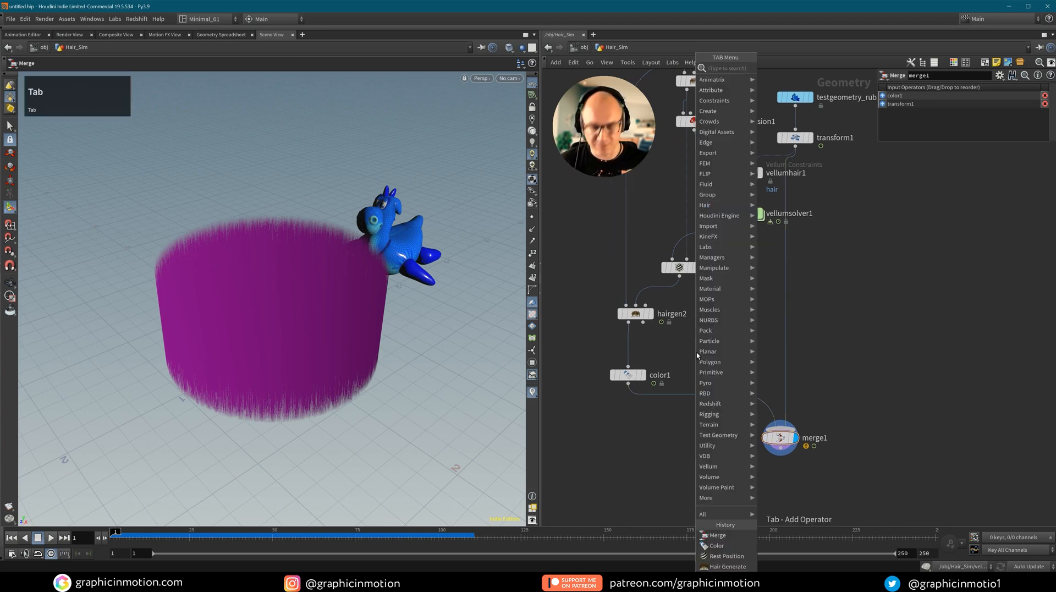
{"action": "type", "text": "guide"}
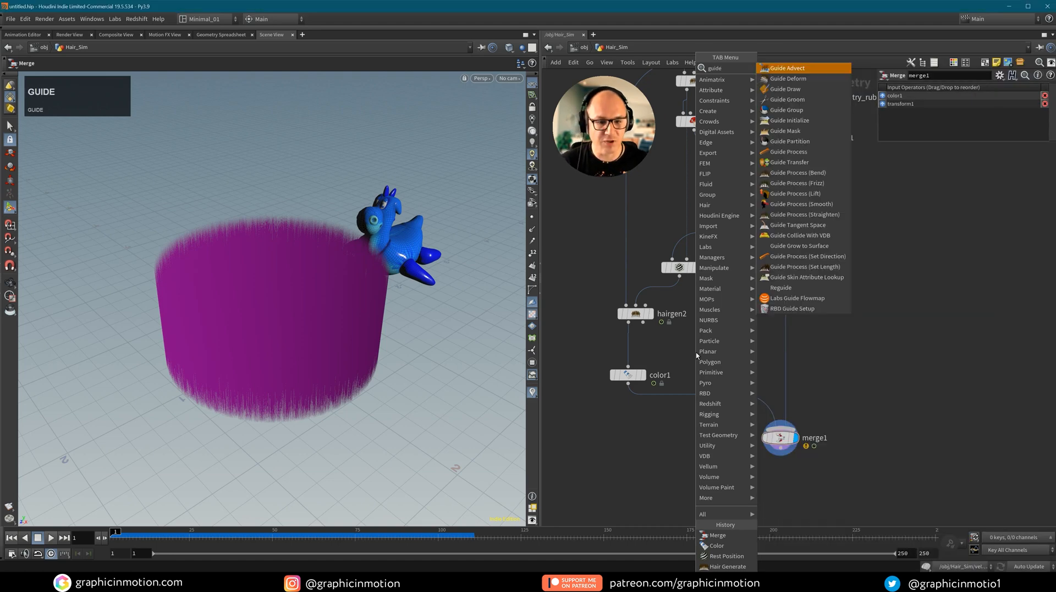
{"action": "left_click", "coordinate": [783, 152]}
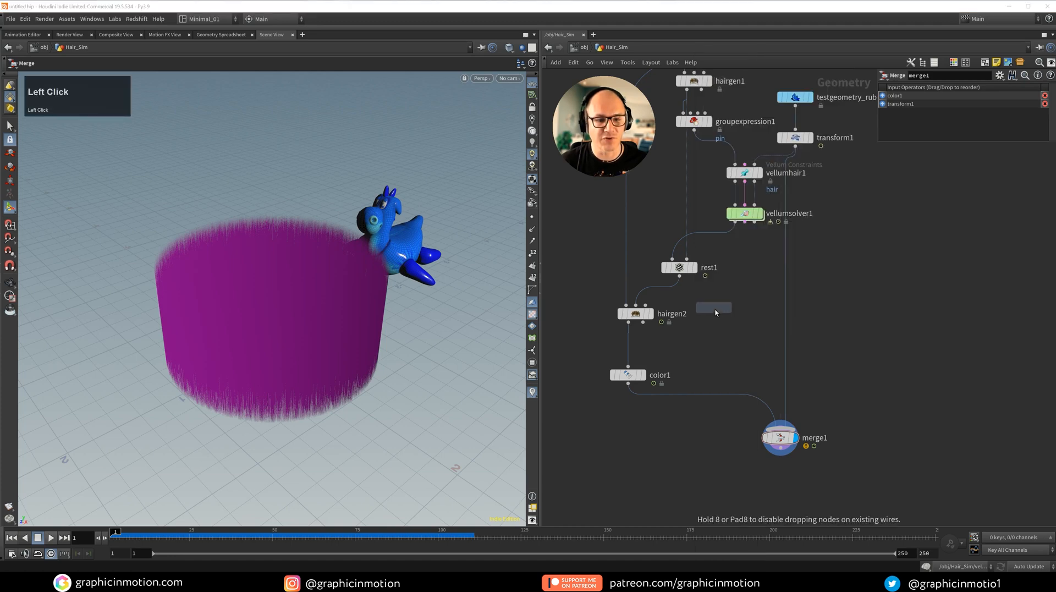
{"action": "left_click", "coordinate": [704, 348]}
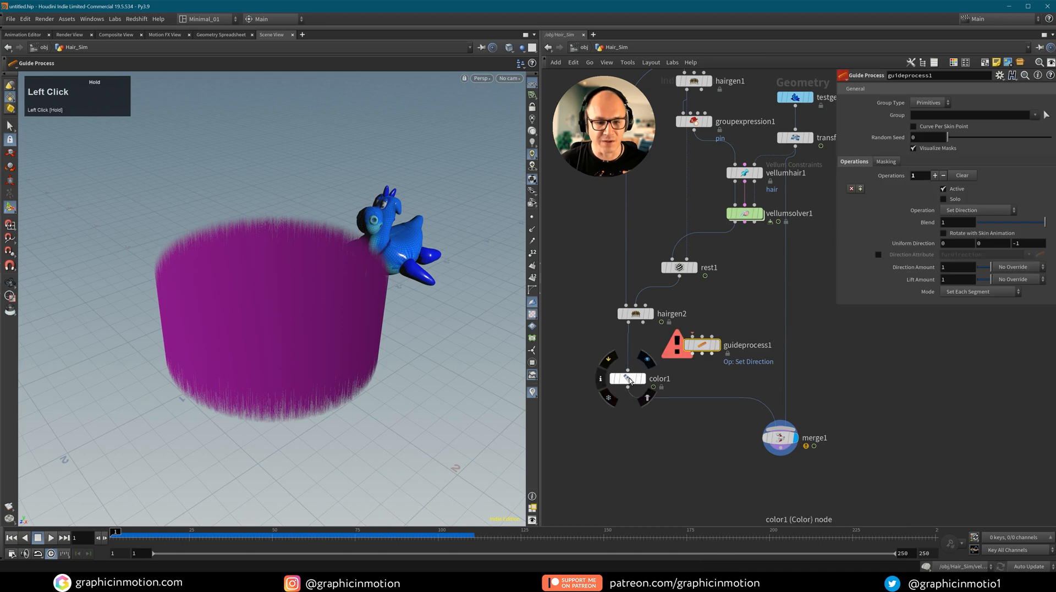
Insert guideprocess1 between hairgen2 and color1, wire hairgen2's Skin output into it and display guideprocess1.
{"action": "left_click_drag", "start_coordinate": [711, 351], "coordinate": [637, 346]}
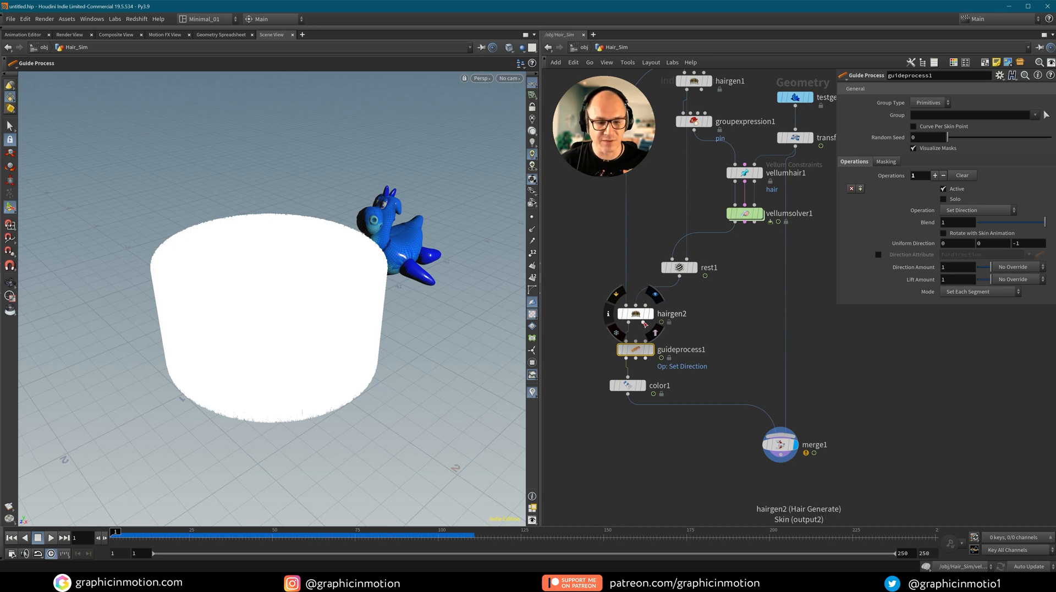
{"action": "mouse_move", "coordinate": [644, 326]}
{"action": "left_mouse_down"}
{"action": "mouse_move", "coordinate": [636, 347]}
{"action": "mouse_move", "coordinate": [645, 342]}
{"action": "left_mouse_up"}
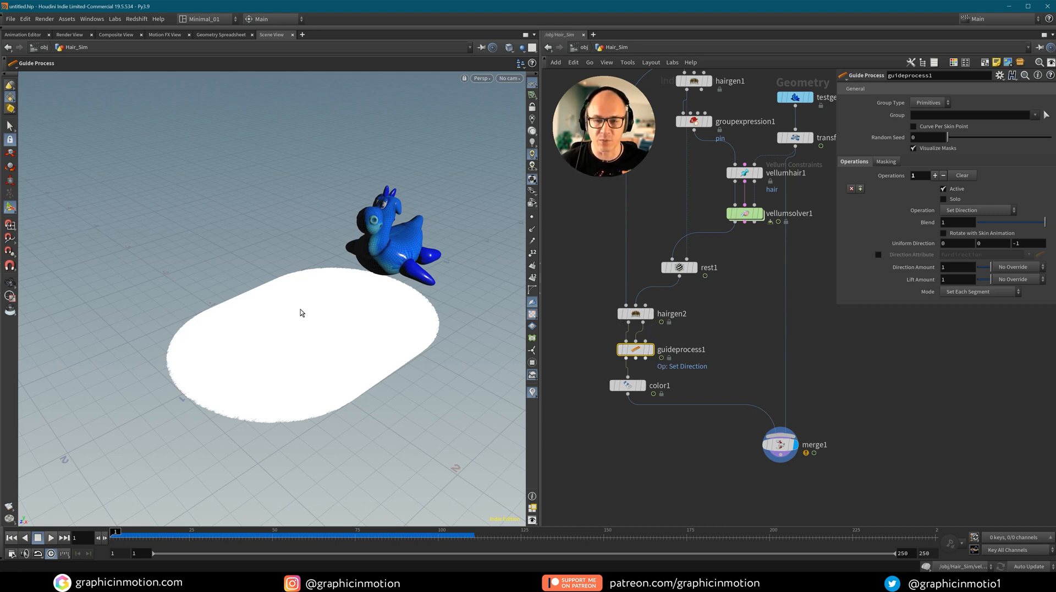
{"action": "mouse_move", "coordinate": [653, 352]}
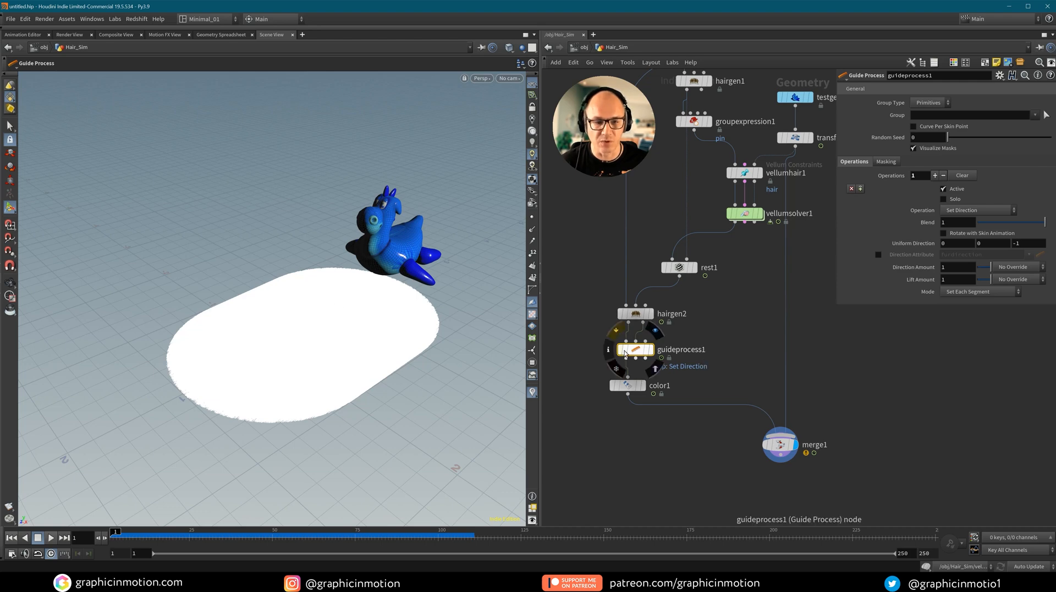
{"action": "left_click", "coordinate": [652, 351]}
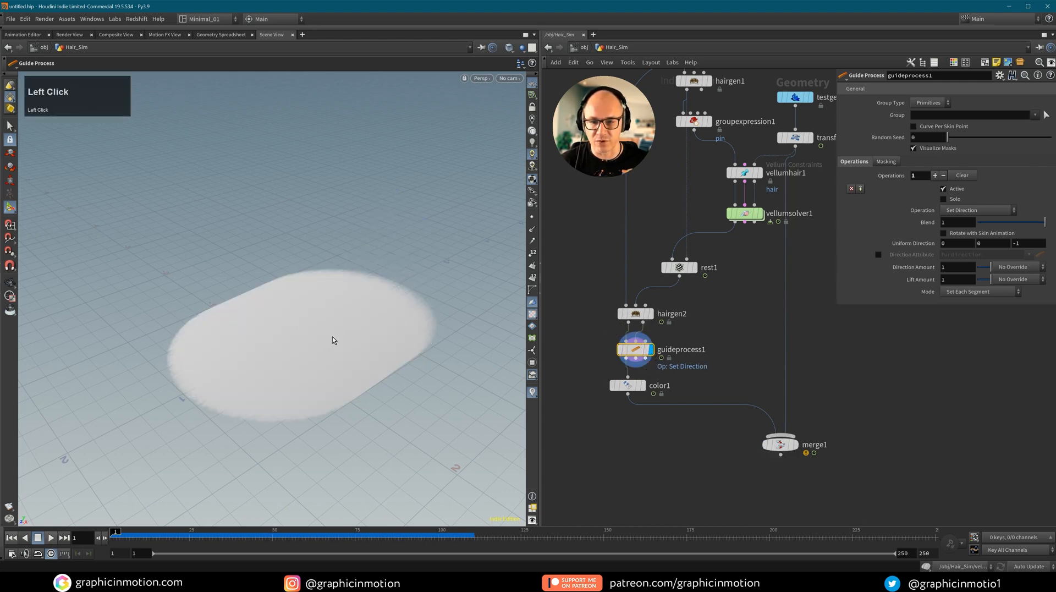
Scrub the timeline to check the Set Direction operation, then lower its Blend to 0 at frame 1.
{"action": "left_click_drag", "start_coordinate": [332, 340], "coordinate": [296, 304], "text": "alt"}
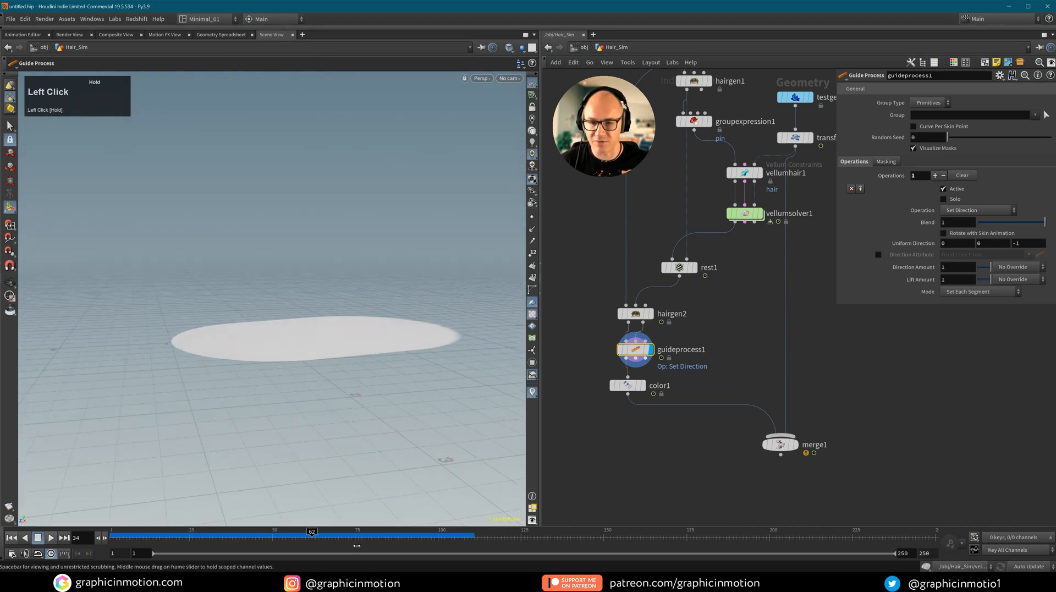
{"action": "left_click_drag", "start_coordinate": [114, 542], "coordinate": [113, 542]}
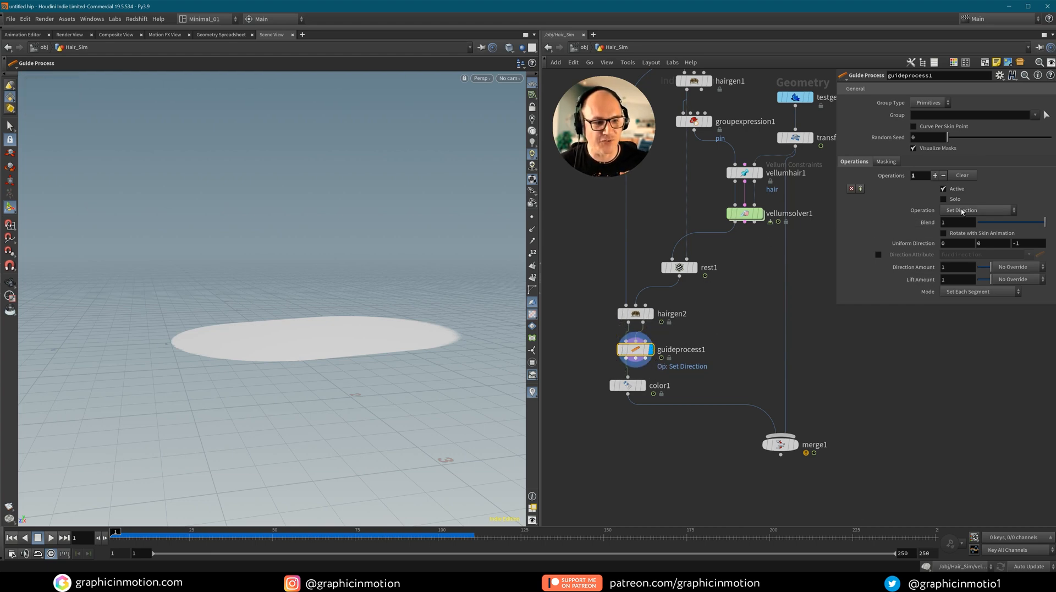
{"action": "left_click_drag", "start_coordinate": [1046, 226], "coordinate": [960, 230]}
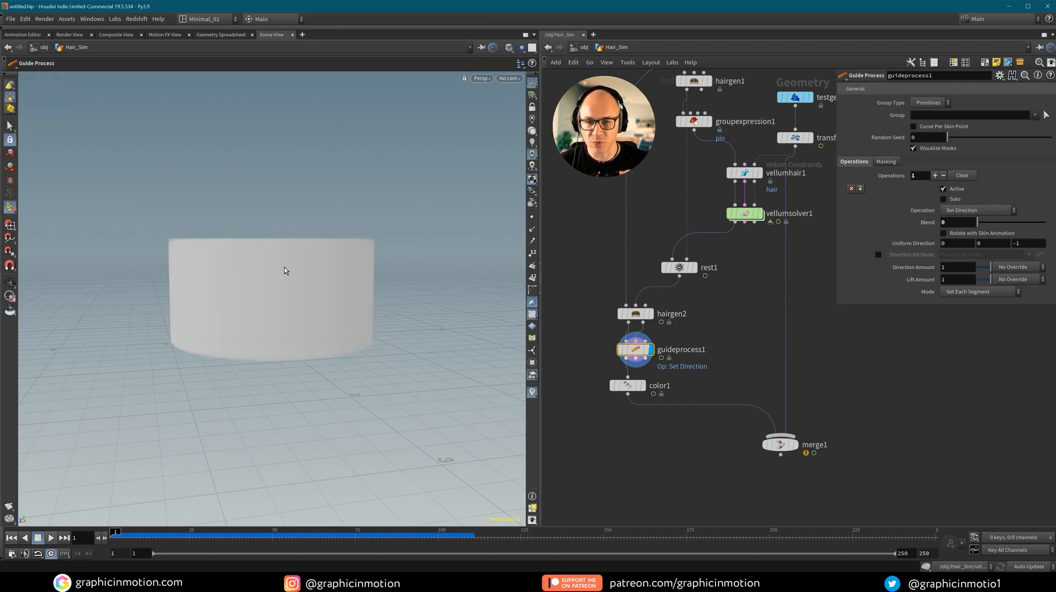
{"action": "mouse_move", "coordinate": [285, 270]}
{"action": "left_mouse_down", "text": "alt"}
{"action": "mouse_move", "coordinate": [299, 295]}
{"action": "mouse_move", "coordinate": [287, 268]}
{"action": "left_mouse_up", "text": "alt"}
{"action": "middle_click_drag", "start_coordinate": [287, 269], "coordinate": [308, 288], "text": "alt"}
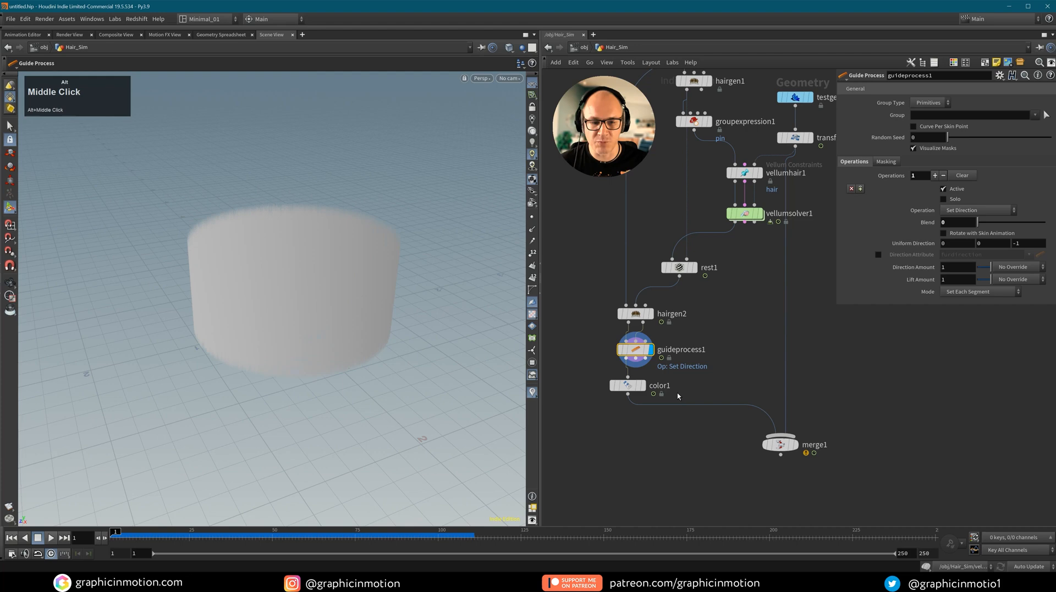
Display color1 and change the operation of guideprocess1 to Set Length.
{"action": "left_click", "coordinate": [644, 385]}
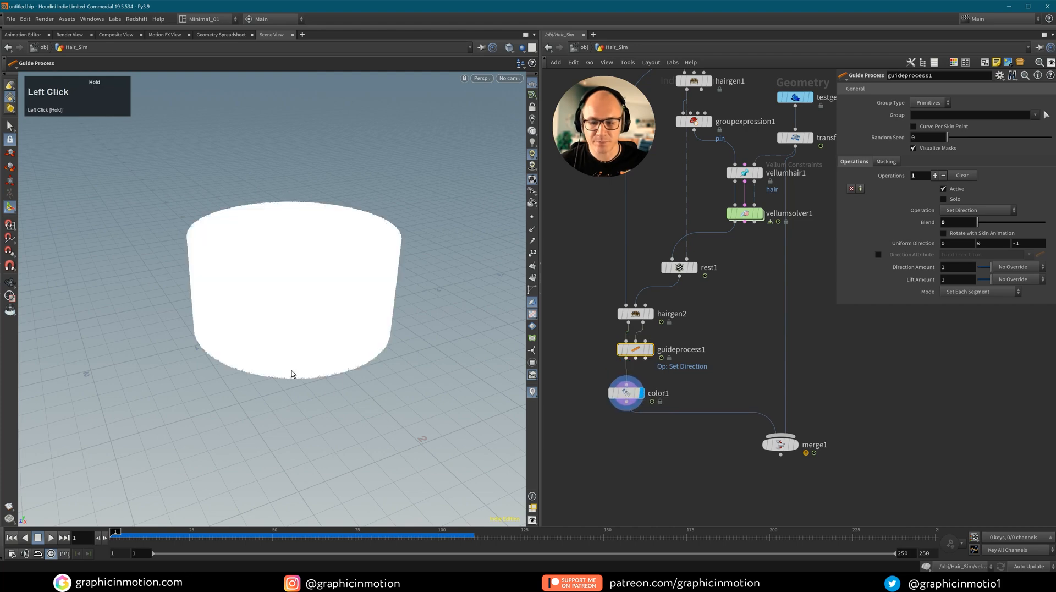
{"action": "left_click_drag", "start_coordinate": [291, 374], "coordinate": [313, 313], "text": "alt"}
{"action": "left_click", "coordinate": [630, 395]}
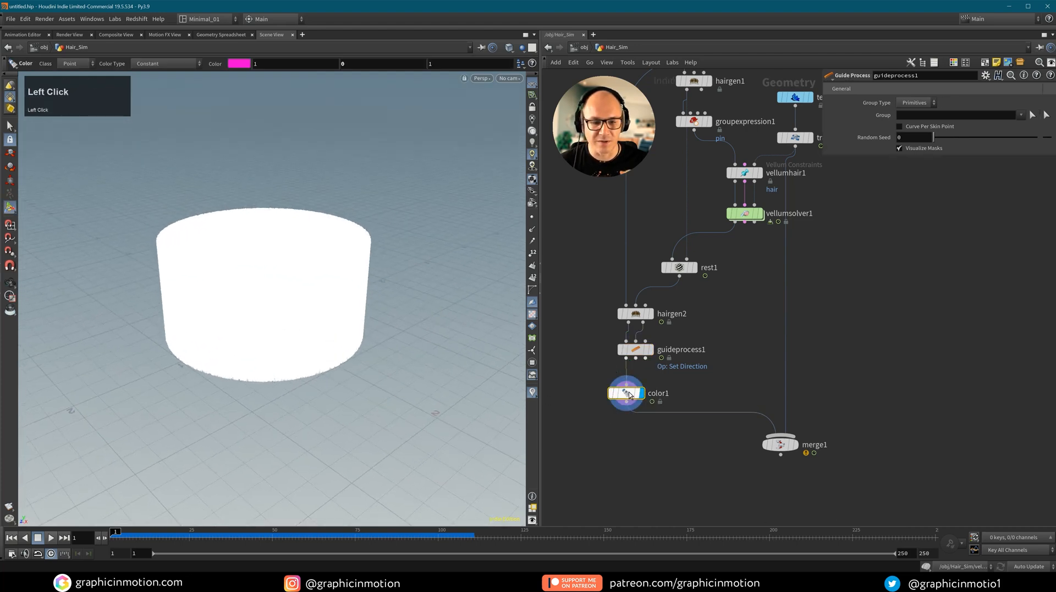
{"action": "left_click", "coordinate": [651, 355]}
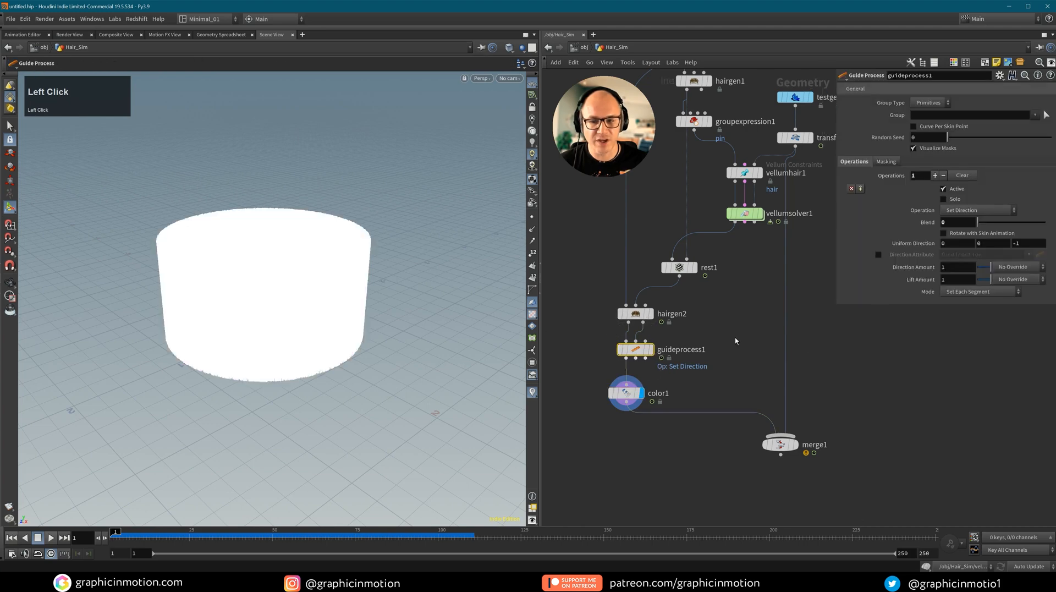
{"action": "left_click", "coordinate": [961, 212]}
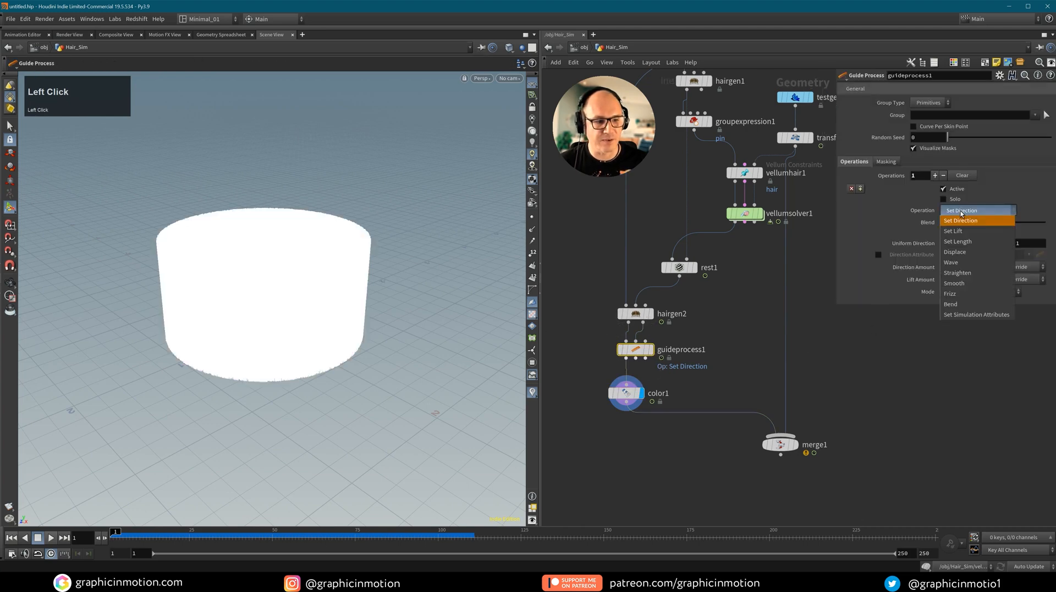
{"action": "left_click", "coordinate": [964, 242]}
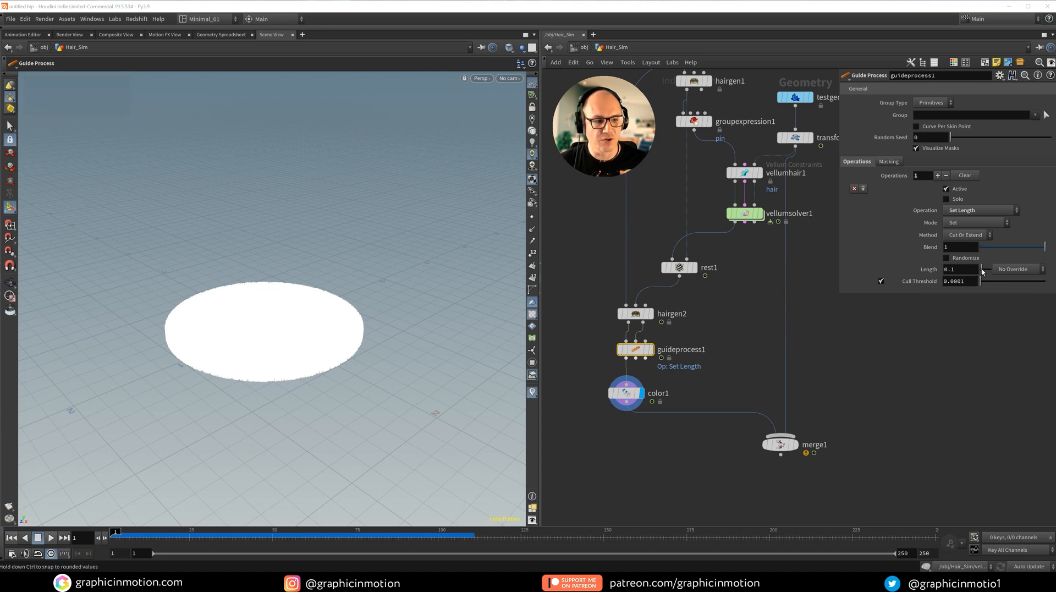
Randomize the hair length in guideprocess1 with a Min Length of 0.7 and a Max Length of 1.
{"action": "left_click_drag", "start_coordinate": [980, 269], "coordinate": [989, 272]}
{"action": "left_click", "coordinate": [945, 258]}
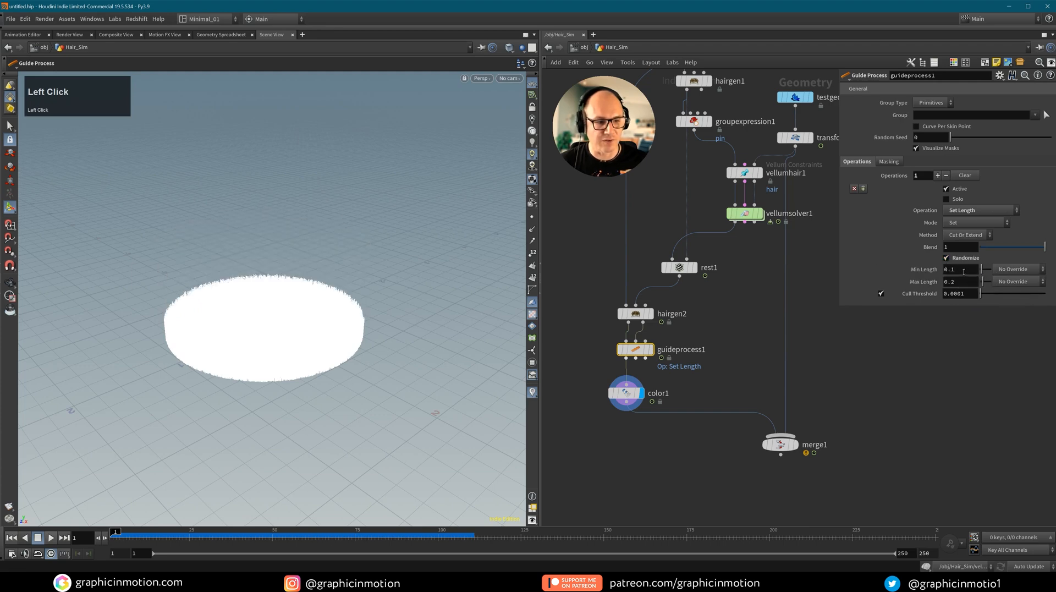
{"action": "type", "text": "0.7"}
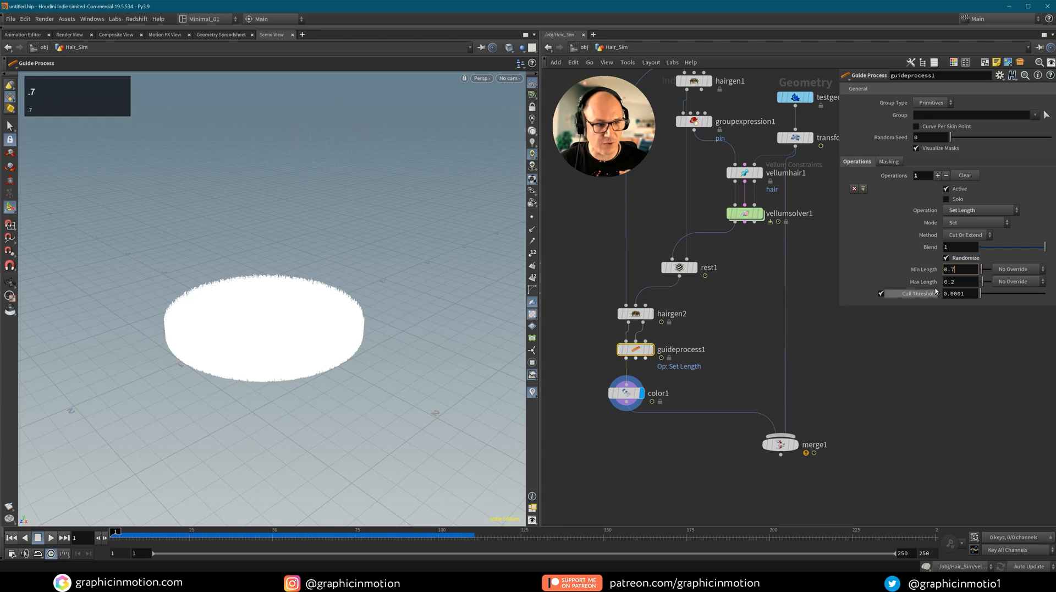
{"action": "left_click_drag", "start_coordinate": [959, 281], "coordinate": [896, 281]}
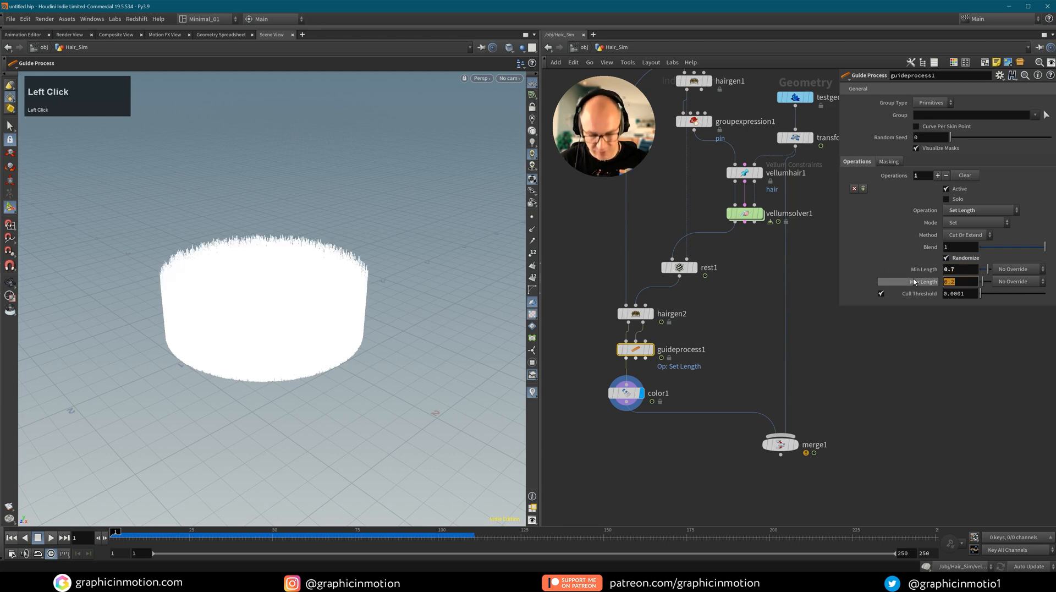
{"action": "type", "text": "1"}
{"action": "left_click", "coordinate": [908, 379]}
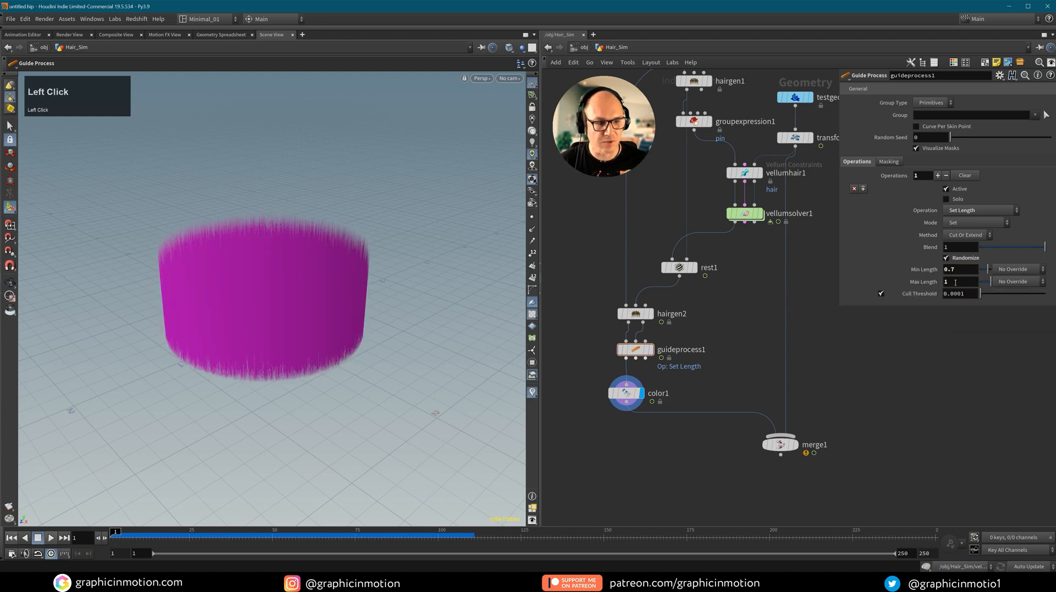
Raise the Max Length of guideprocess1 to 1.2 and play the simulation to check the hair.
{"action": "key", "text": "Return"}
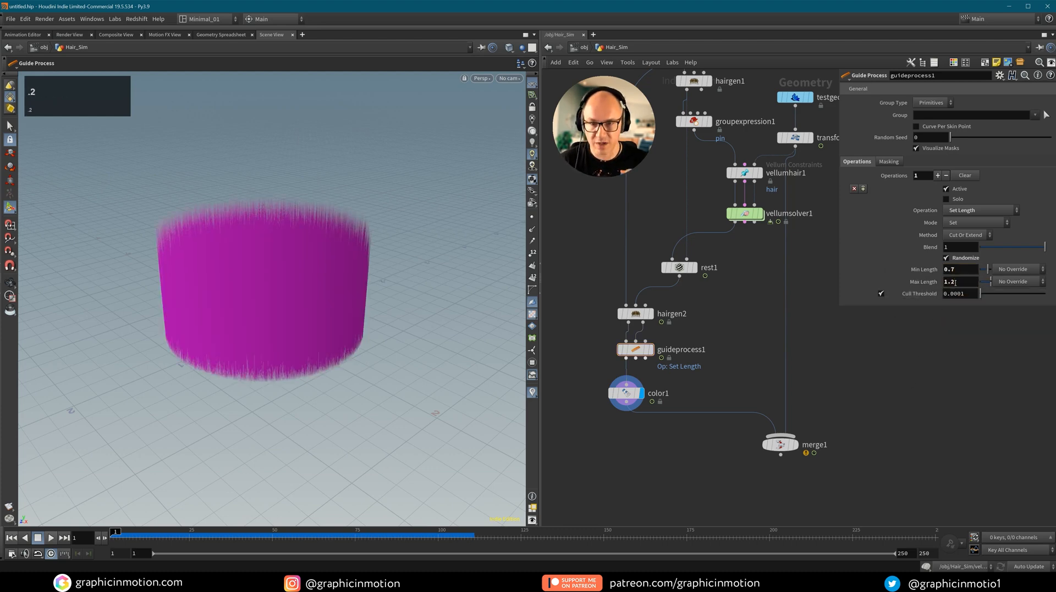
{"action": "left_click", "coordinate": [50, 538]}
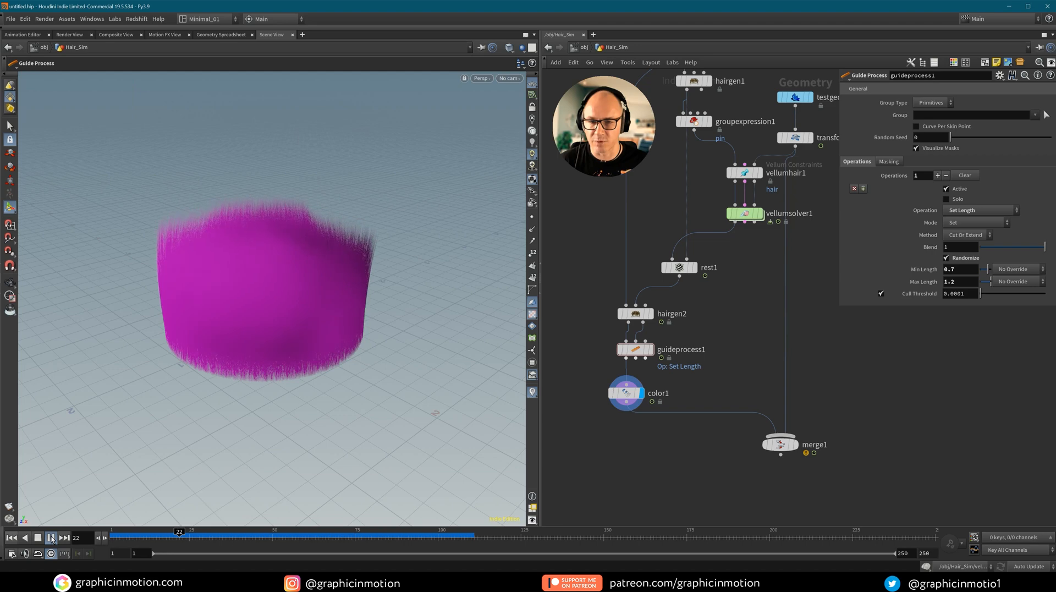
{"action": "left_click", "coordinate": [51, 537]}
Display merge1 and examine the hair length variation around the rubber toy from closer angles.
{"action": "left_click", "coordinate": [796, 444]}
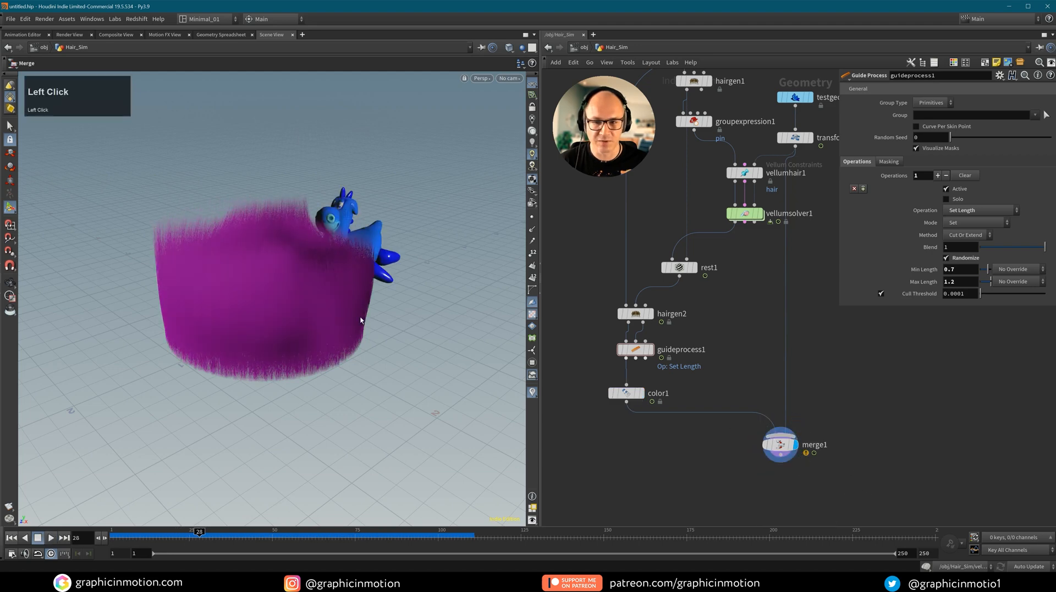
{"action": "left_click_drag", "start_coordinate": [358, 313], "coordinate": [301, 328], "text": "alt"}
{"action": "right_click_drag", "start_coordinate": [301, 329], "coordinate": [323, 266], "text": "alt"}
{"action": "middle_click_drag", "start_coordinate": [323, 266], "coordinate": [304, 327], "text": "alt"}
{"action": "left_click_drag", "start_coordinate": [305, 328], "coordinate": [269, 365], "text": "alt"}
{"action": "middle_click_drag", "start_coordinate": [268, 364], "coordinate": [323, 299], "text": "alt"}
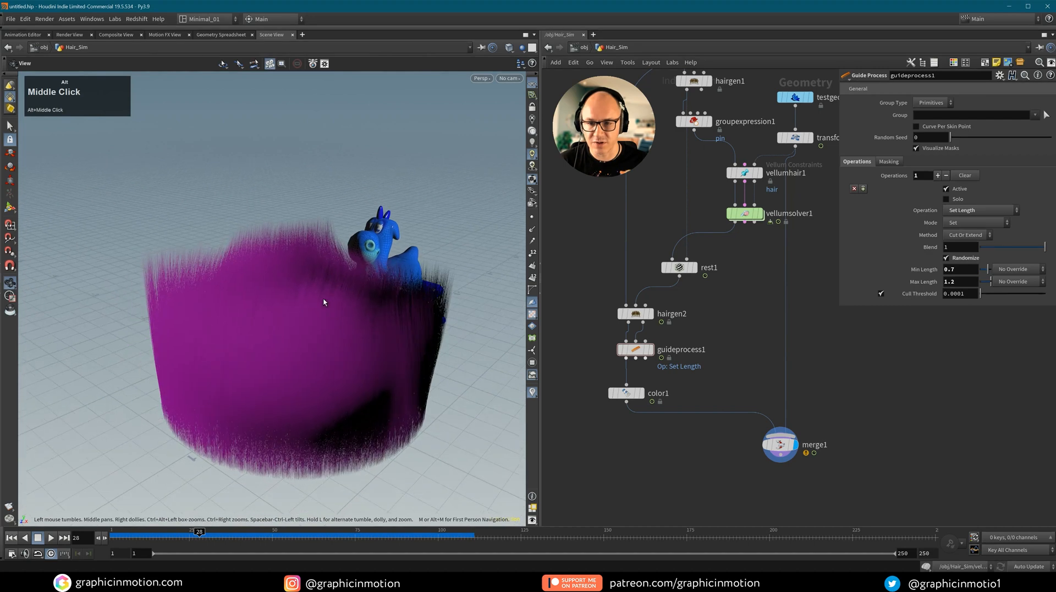
Set the Min Length of guideprocess1 to 0.8 and move color1 and merge1 lower in the network for space.
{"action": "left_click", "coordinate": [961, 270]}
{"action": "type", "text": "8"}
{"action": "key", "text": "Return"}
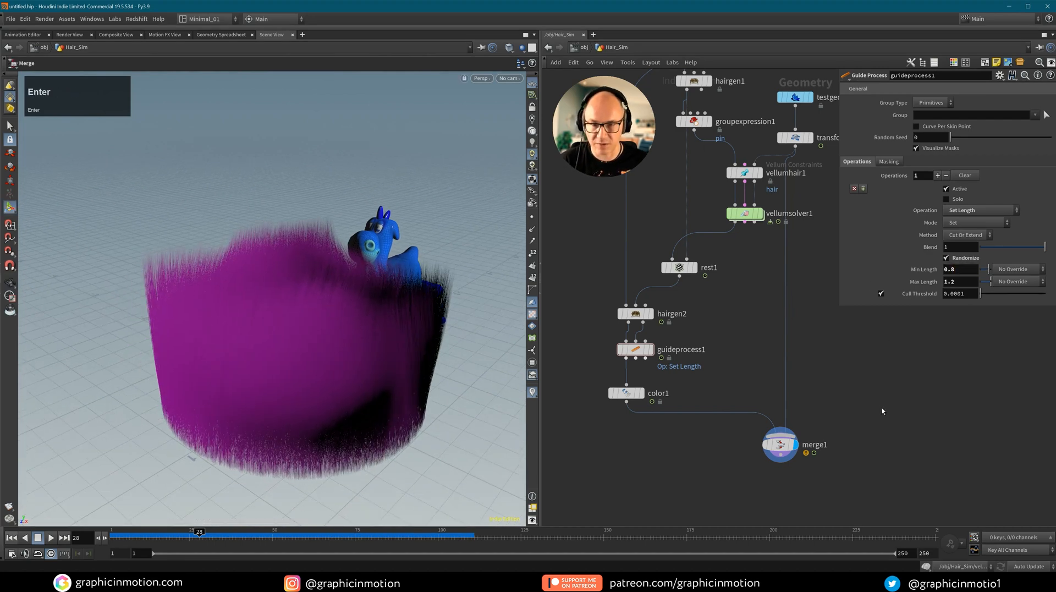
{"action": "left_click_drag", "start_coordinate": [630, 396], "coordinate": [630, 424]}
{"action": "left_click_drag", "start_coordinate": [781, 447], "coordinate": [785, 498]}
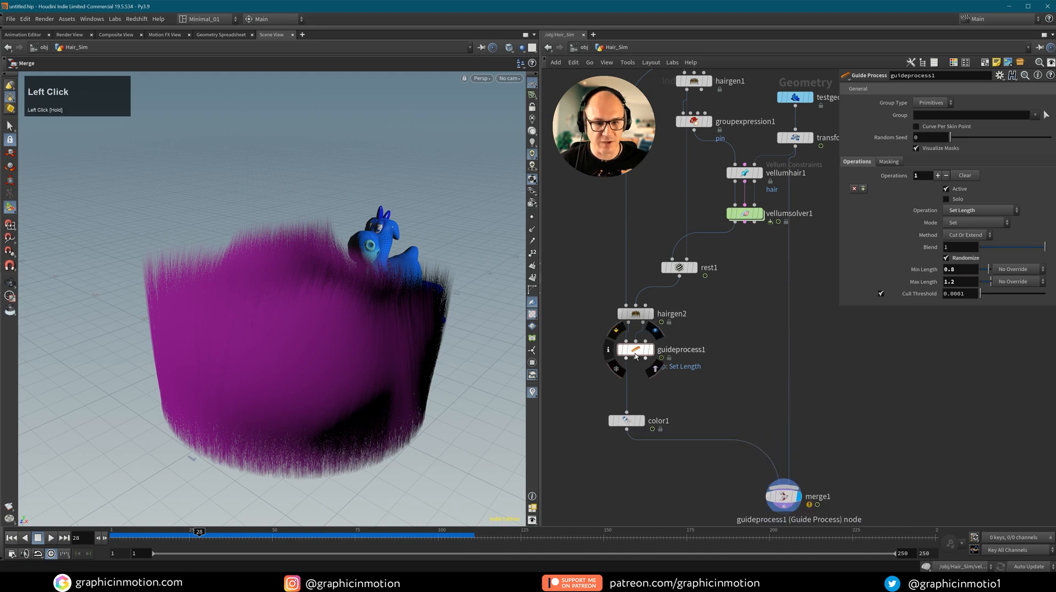
Add a Frizz operation above Set Length in guideprocess1 and display that node.
{"action": "left_click", "coordinate": [650, 350]}
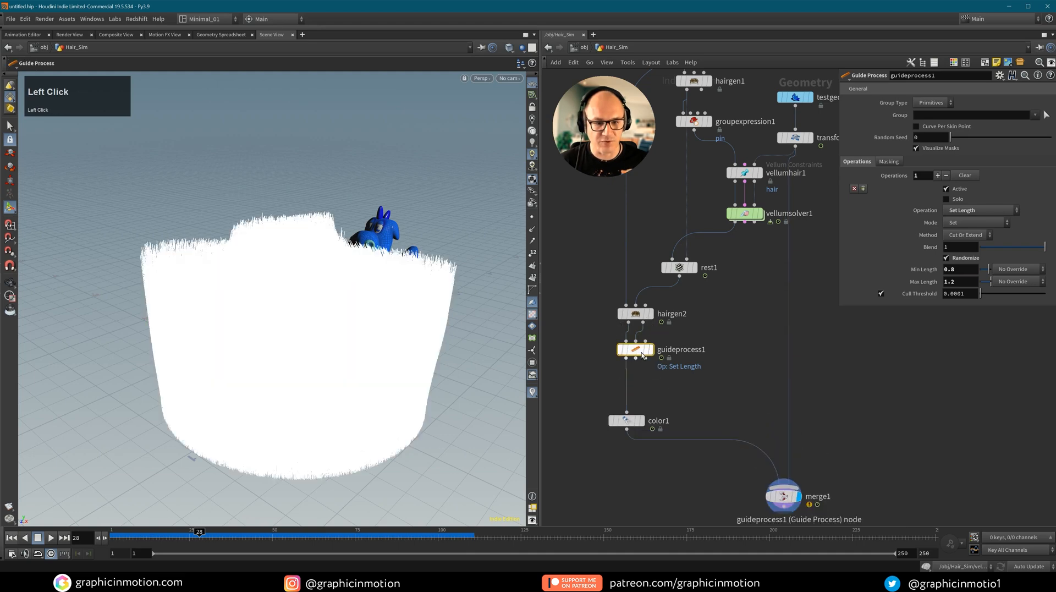
{"action": "left_click", "coordinate": [862, 189]}
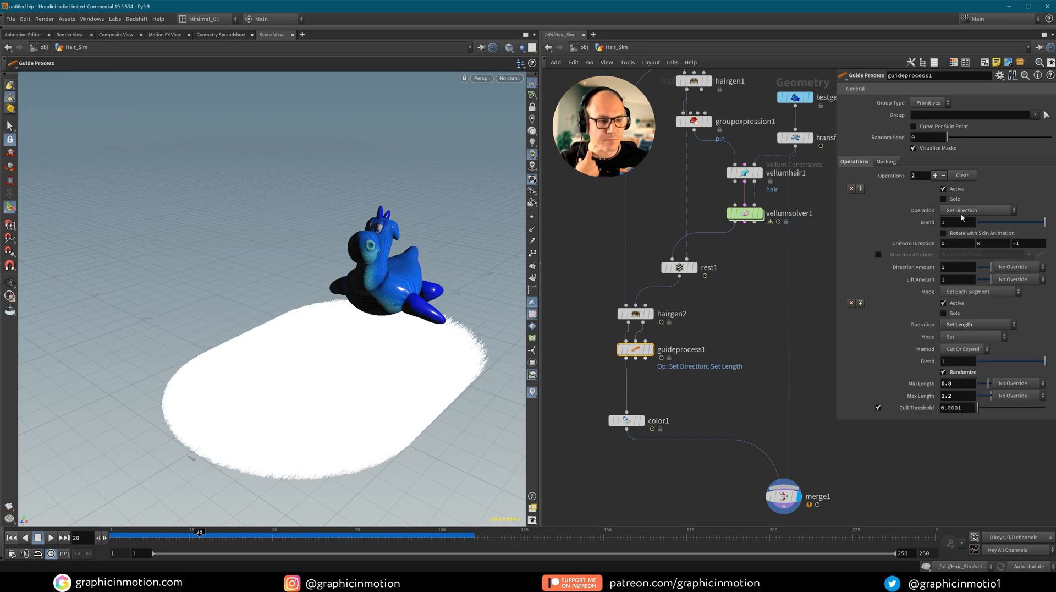
{"action": "left_click", "coordinate": [955, 211]}
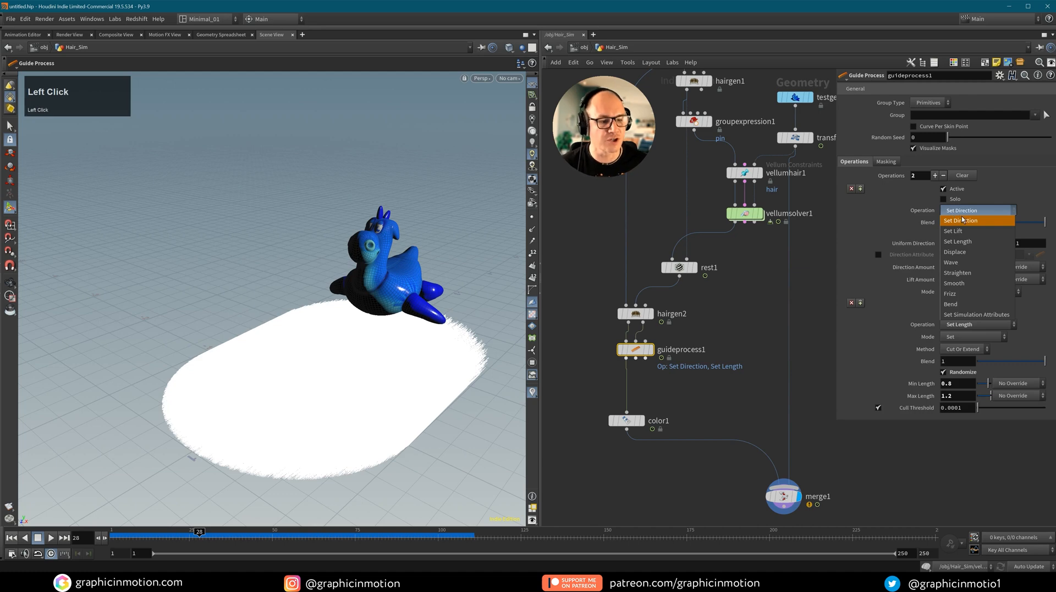
{"action": "left_click", "coordinate": [959, 295]}
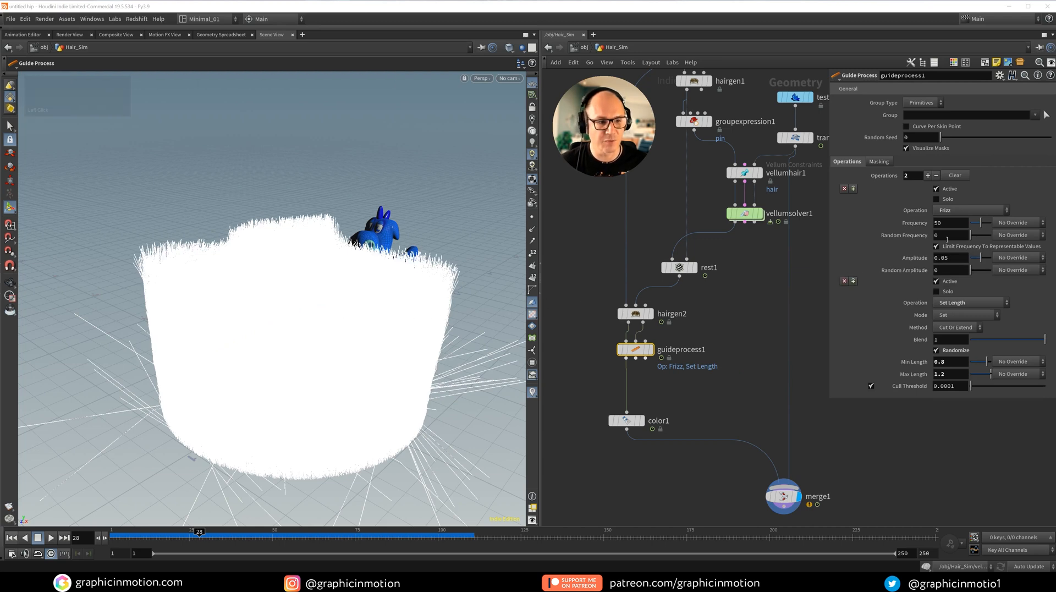
{"action": "left_click", "coordinate": [650, 349]}
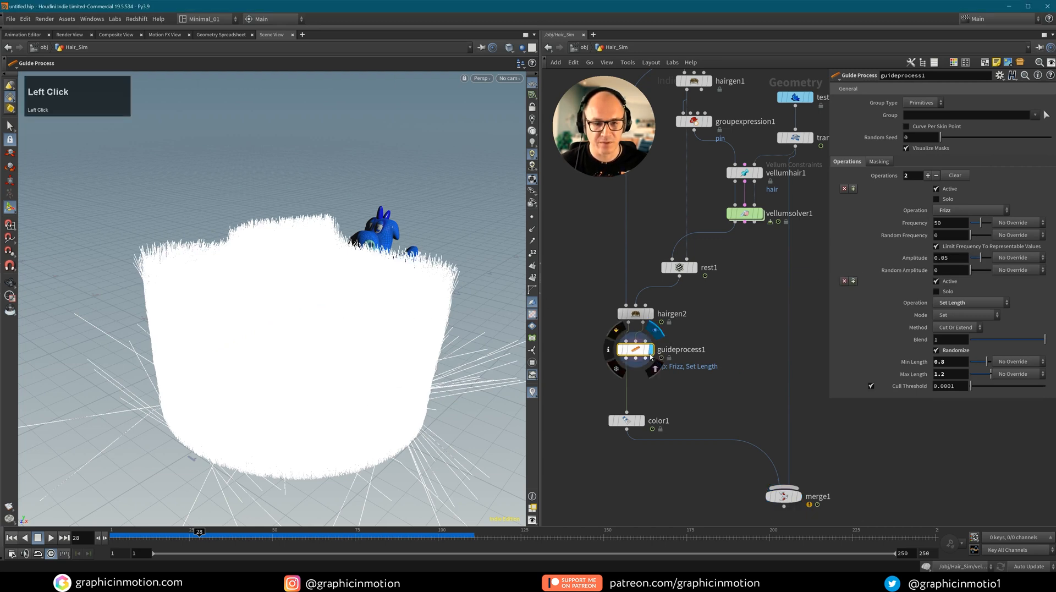
{"action": "key", "text": "Return"}
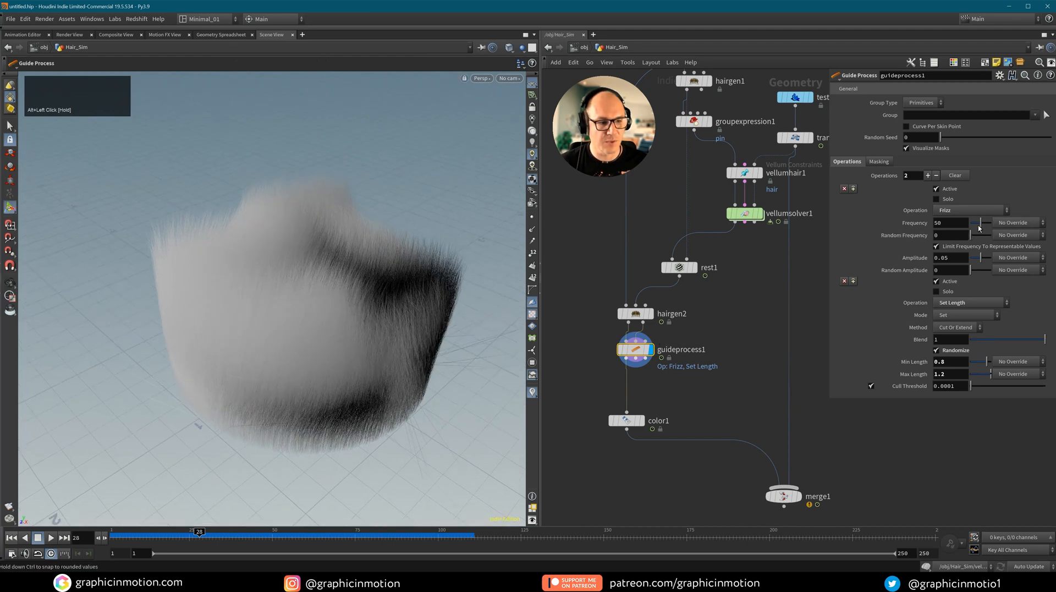
Lower the Frizz Frequency in guideprocess1 to 27 and check the hair at frame 1.
{"action": "left_click_drag", "start_coordinate": [979, 223], "coordinate": [975, 223]}
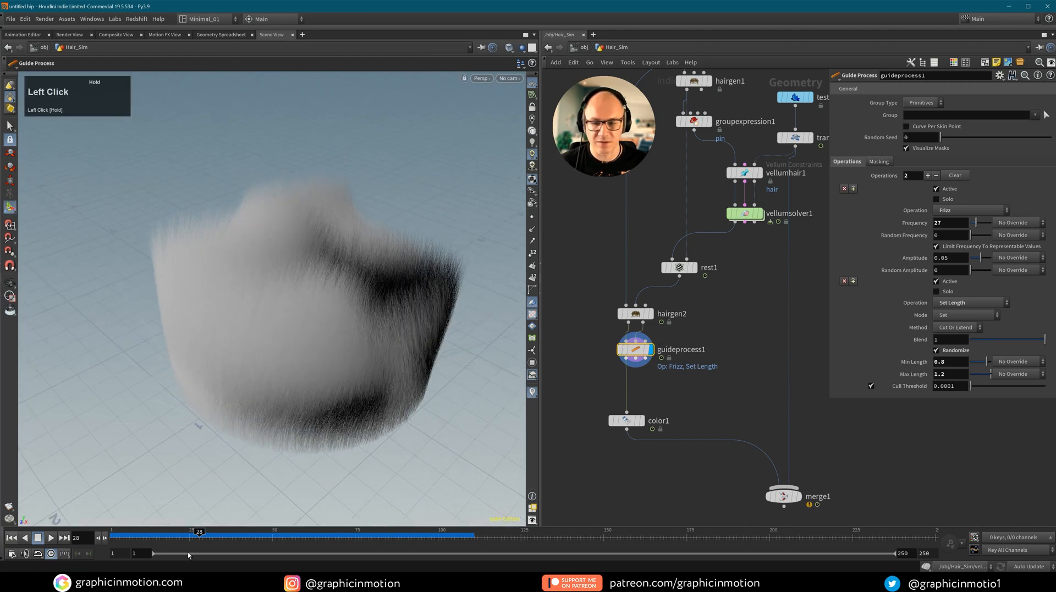
{"action": "left_click", "coordinate": [15, 539]}
{"action": "left_click_drag", "start_coordinate": [384, 348], "coordinate": [455, 349], "text": "alt"}
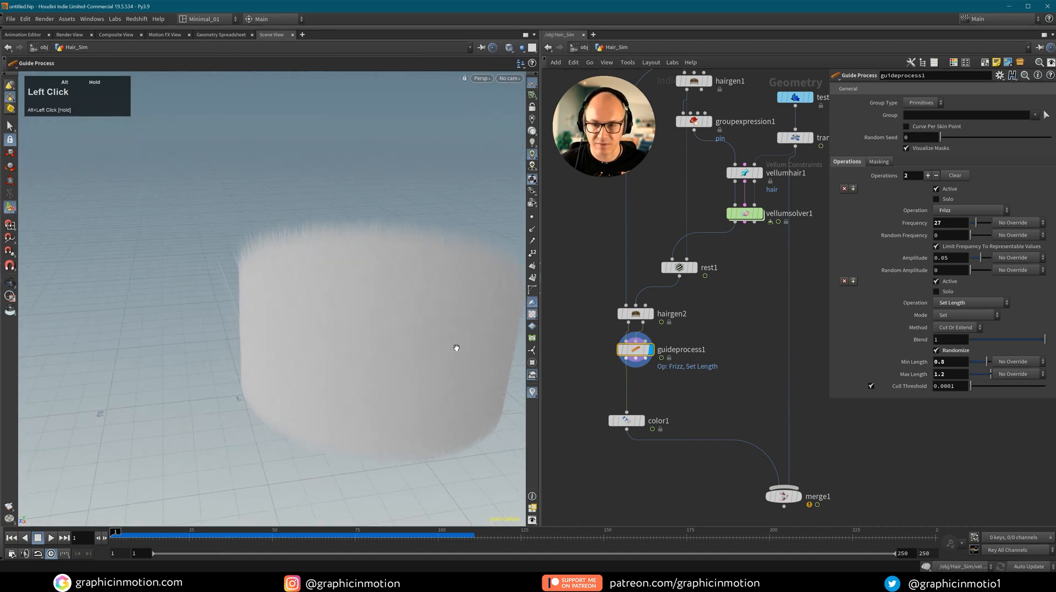
{"action": "middle_click_drag", "start_coordinate": [454, 348], "coordinate": [268, 359], "text": "alt"}
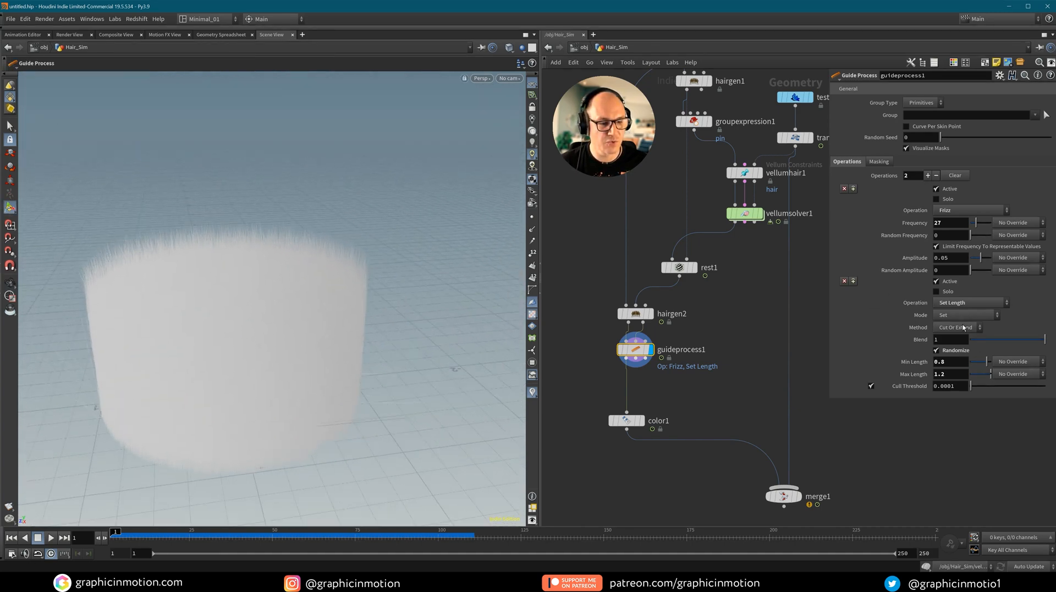
Try a Frizz Amplitude of 0.035 and Frequency of 65 in guideprocess1, and remove the Frizz operation.
{"action": "left_click_drag", "start_coordinate": [980, 257], "coordinate": [978, 259]}
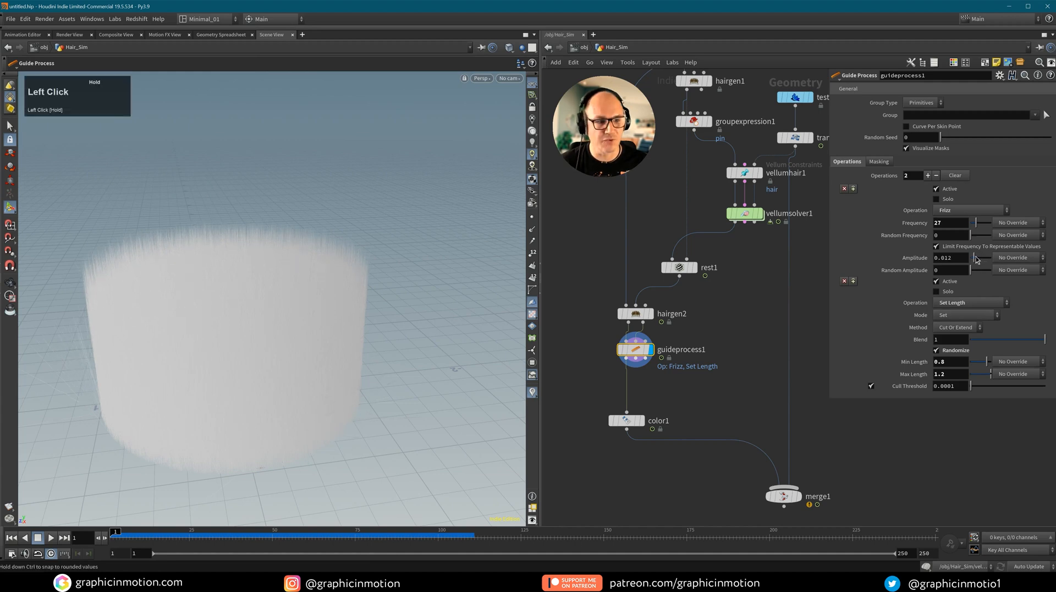
{"action": "left_click_drag", "start_coordinate": [973, 258], "coordinate": [980, 259]}
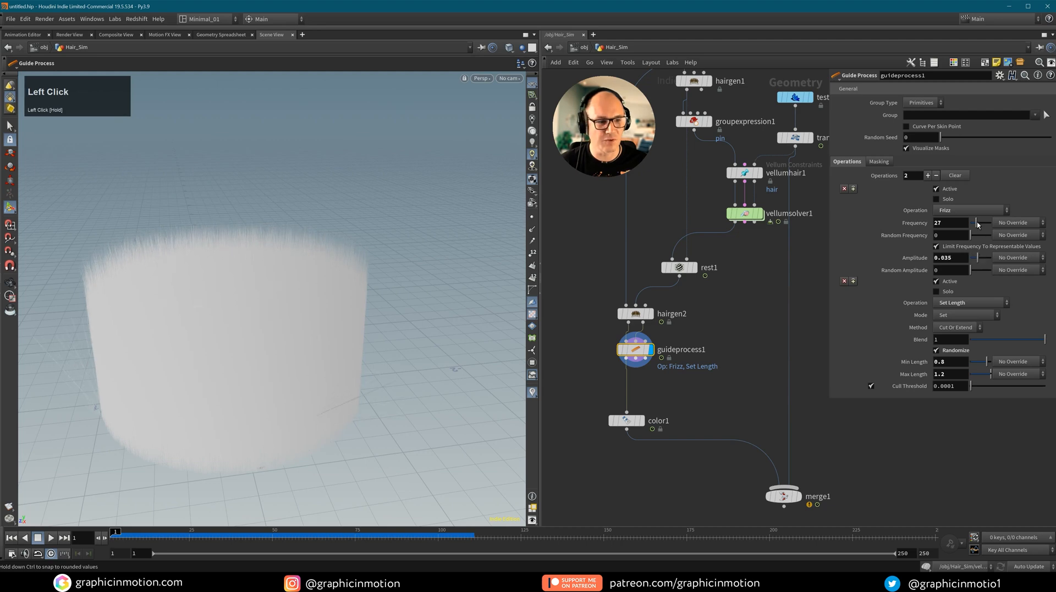
{"action": "left_click_drag", "start_coordinate": [974, 223], "coordinate": [971, 224]}
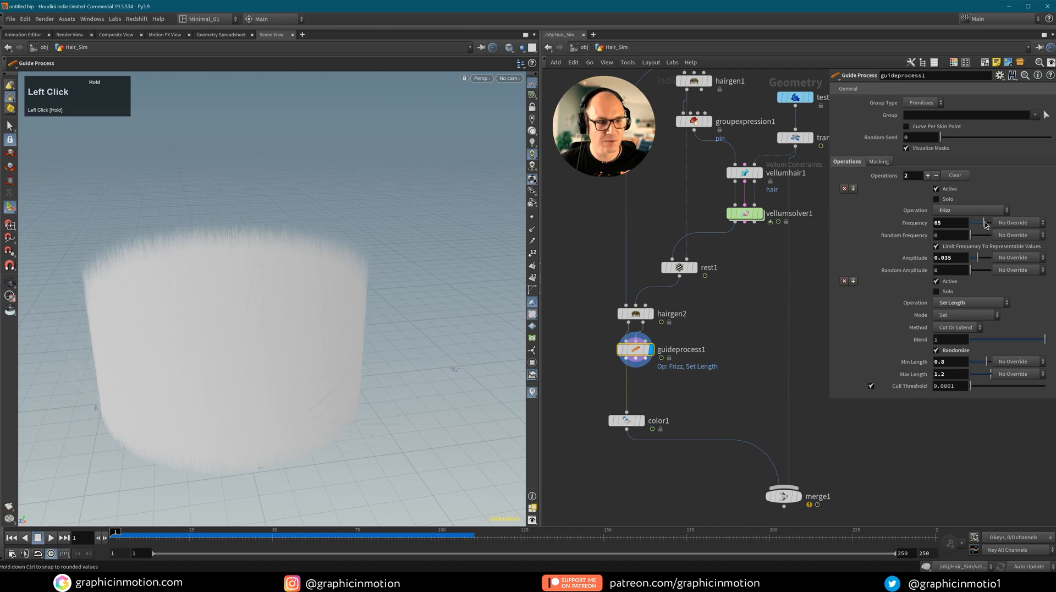
{"action": "left_click", "coordinate": [844, 188]}
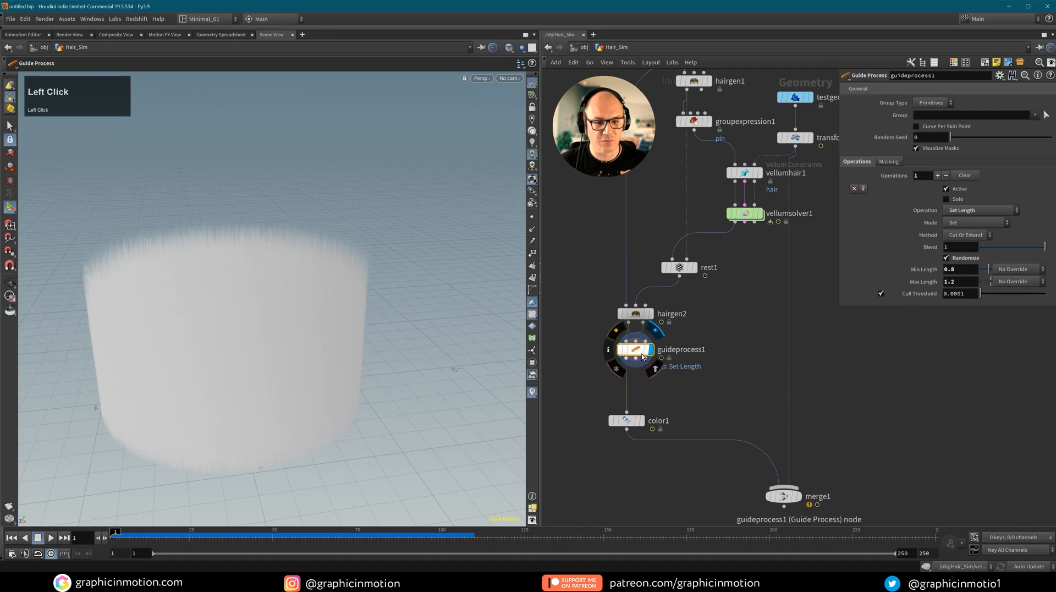
Insert a Guide Process (Frizz) node between guideprocess1 and color1 and wire guideprocess1's second output into its second input.
{"action": "middle_click_drag", "start_coordinate": [717, 383], "coordinate": [741, 341]}
{"action": "key", "text": "Tab"}
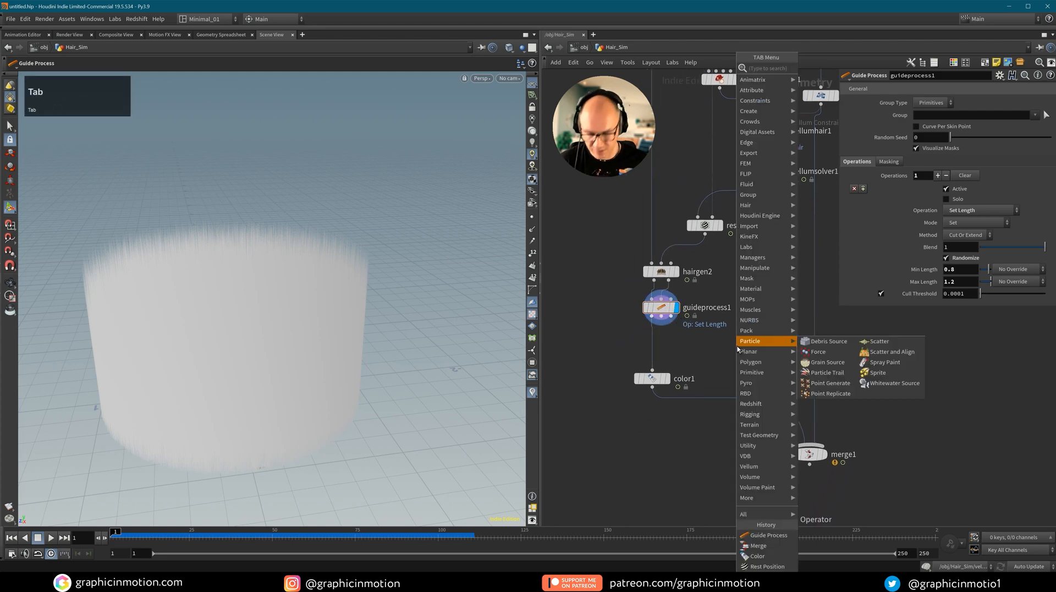
{"action": "type", "text": "guide"}
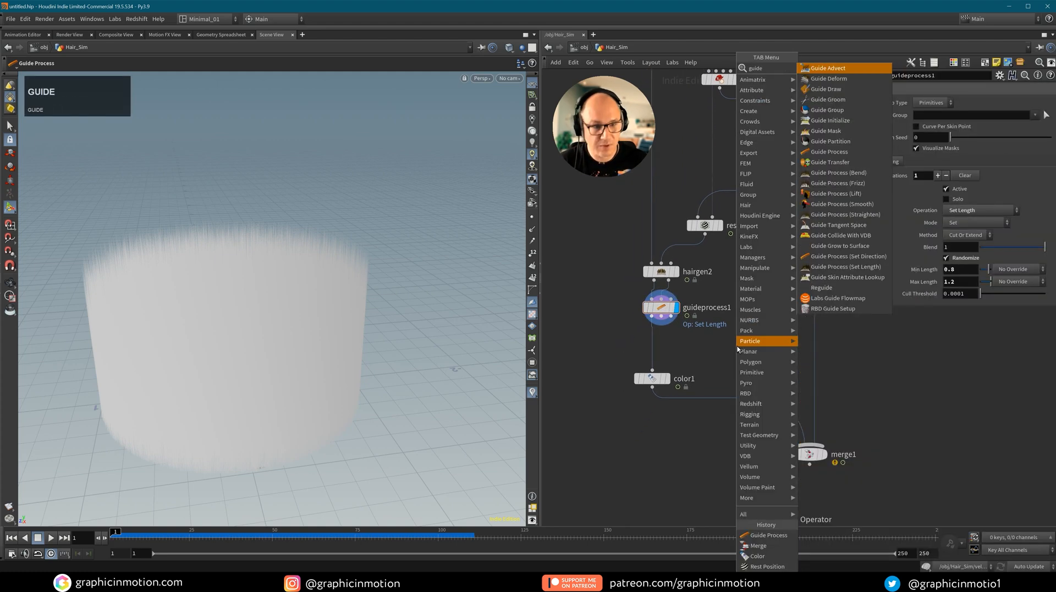
{"action": "left_click", "coordinate": [837, 182]}
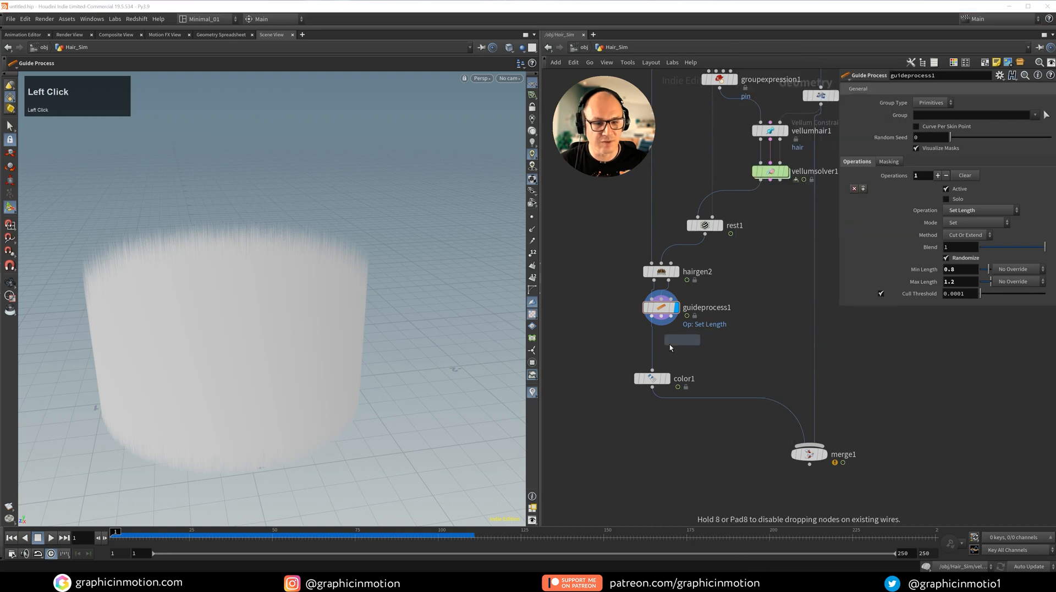
{"action": "left_click", "coordinate": [663, 341]}
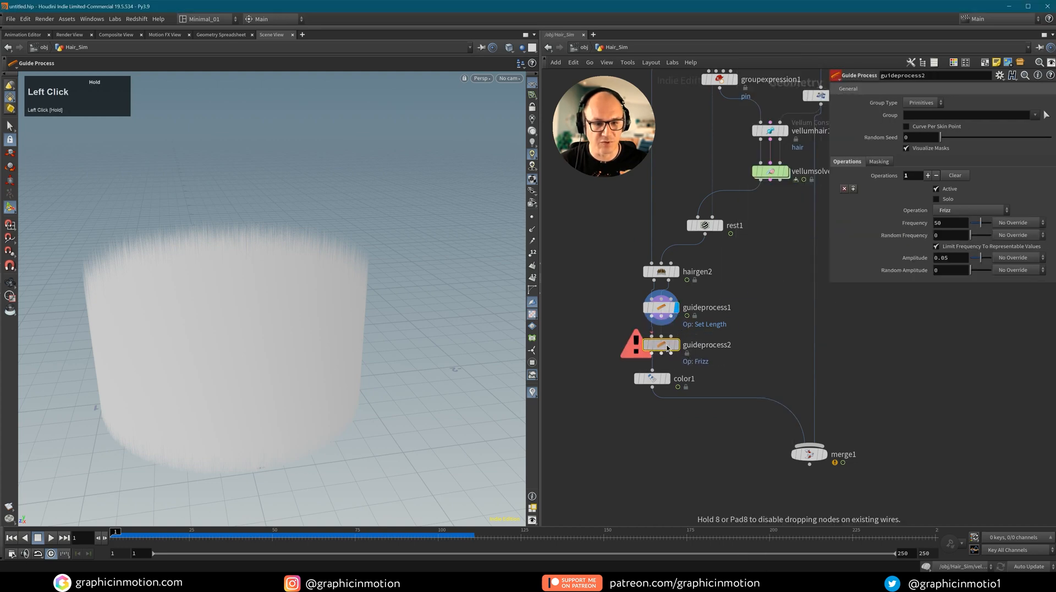
{"action": "left_click_drag", "start_coordinate": [662, 317], "coordinate": [663, 339]}
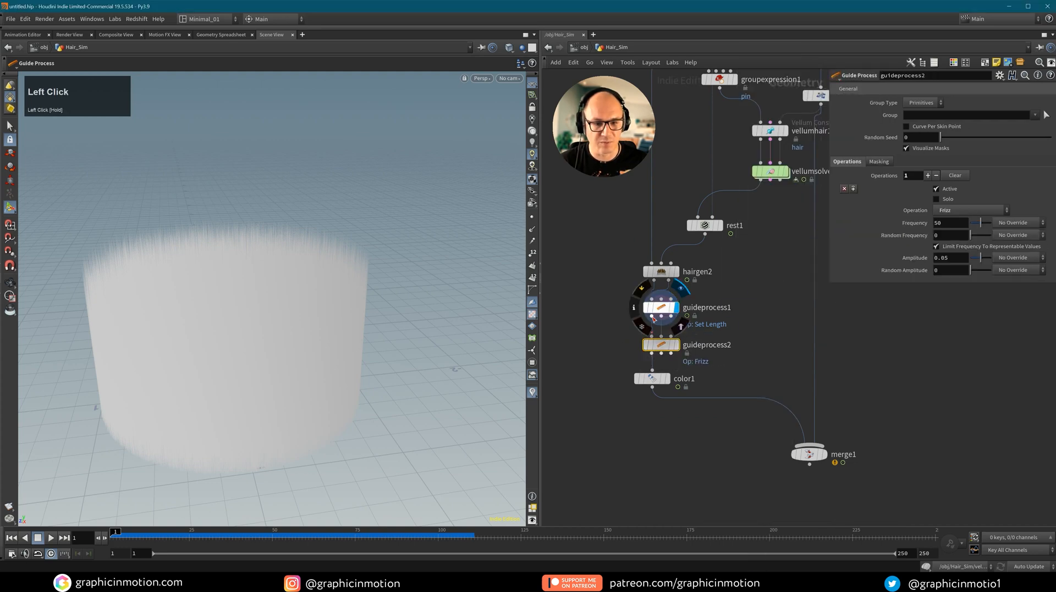
{"action": "left_click", "coordinate": [661, 337]}
Display and select color1, and examine the frizzed hair from several angles at frame 1.
{"action": "mouse_move", "coordinate": [653, 377]}
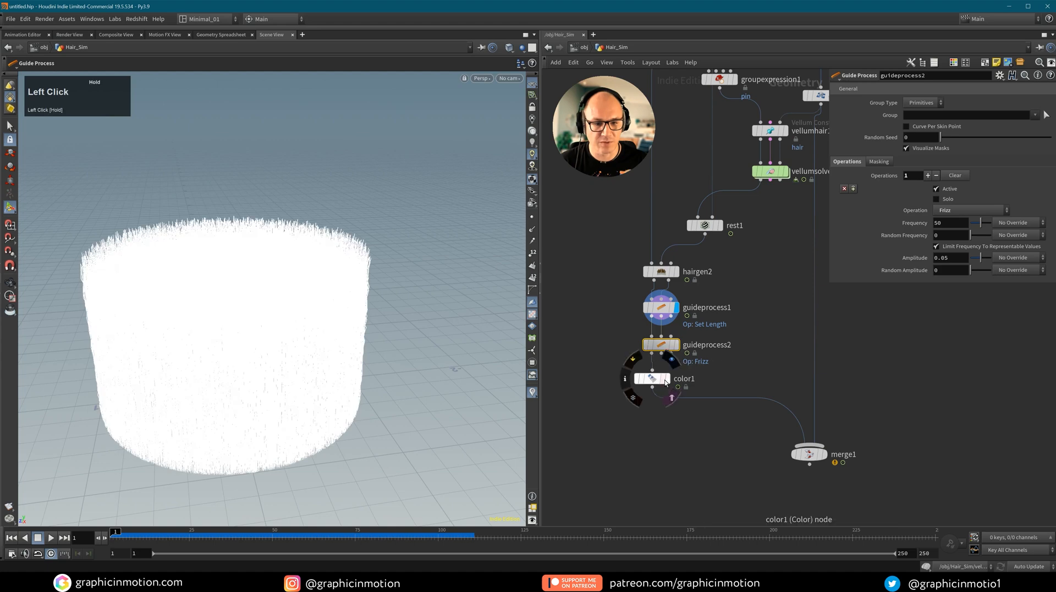
{"action": "left_click", "coordinate": [669, 352]}
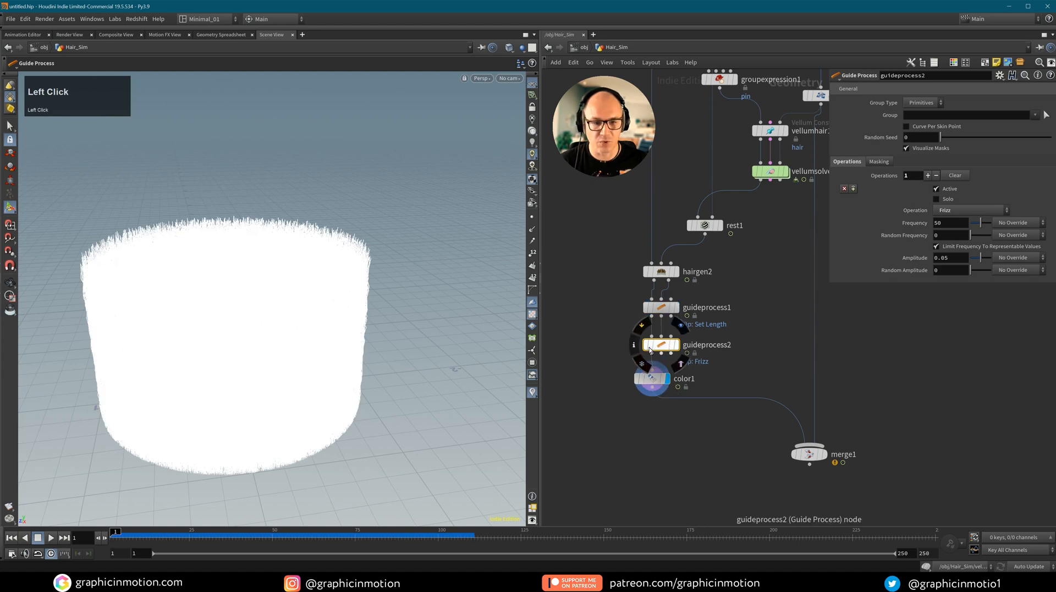
{"action": "middle_click_drag", "start_coordinate": [266, 332], "coordinate": [308, 293], "text": "alt"}
{"action": "mouse_move", "coordinate": [665, 352]}
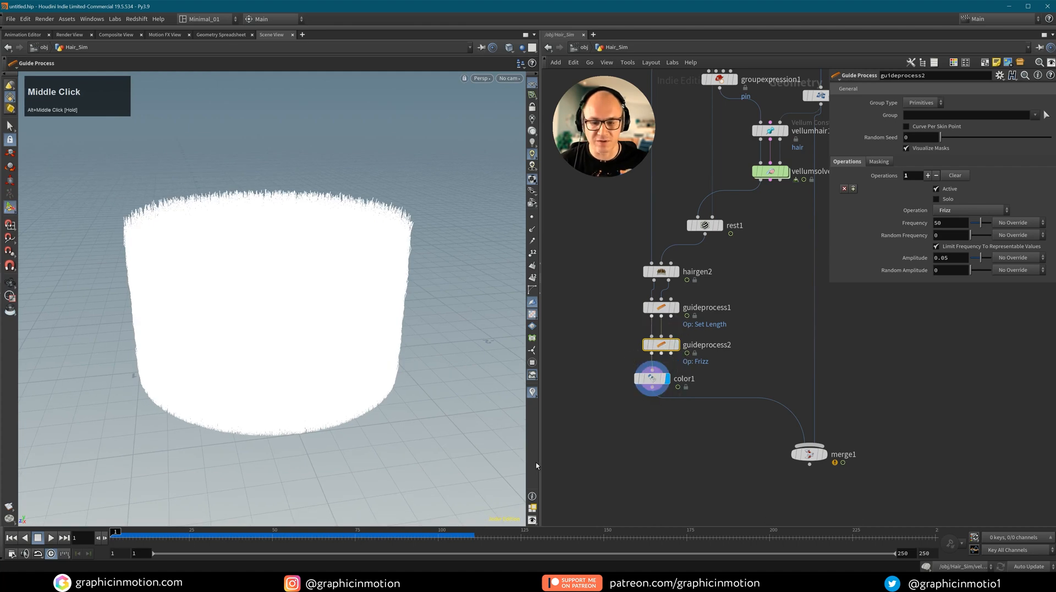
{"action": "left_click", "coordinate": [645, 343]}
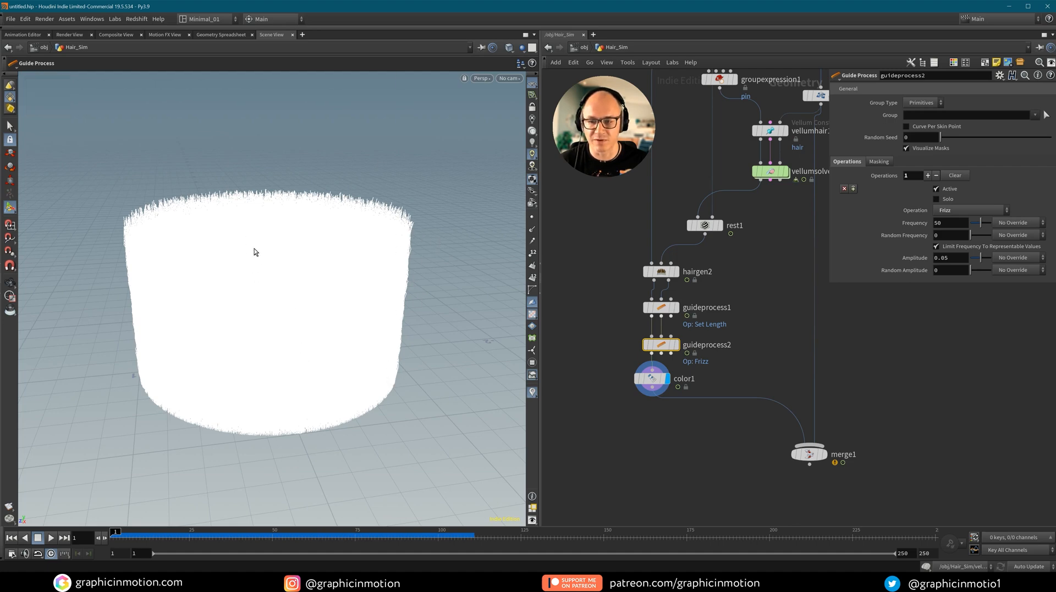
{"action": "left_click", "coordinate": [664, 380]}
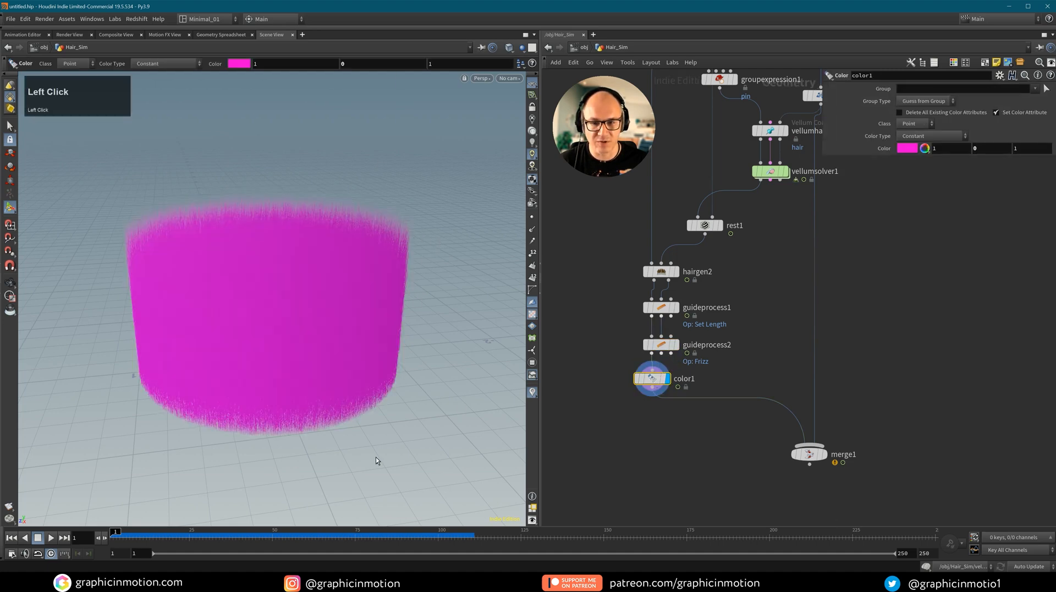
{"action": "left_click_drag", "start_coordinate": [358, 250], "coordinate": [419, 297], "text": "alt"}
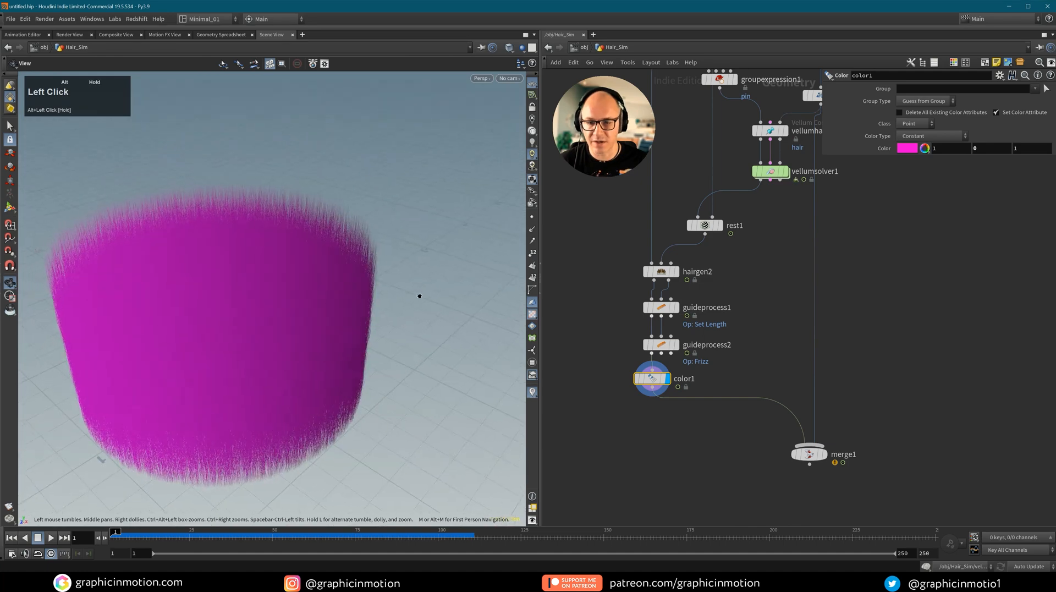
{"action": "key", "text": "Return"}
{"action": "middle_click_drag", "start_coordinate": [420, 297], "coordinate": [56, 514], "text": "alt"}
{"action": "left_click", "coordinate": [12, 538]}
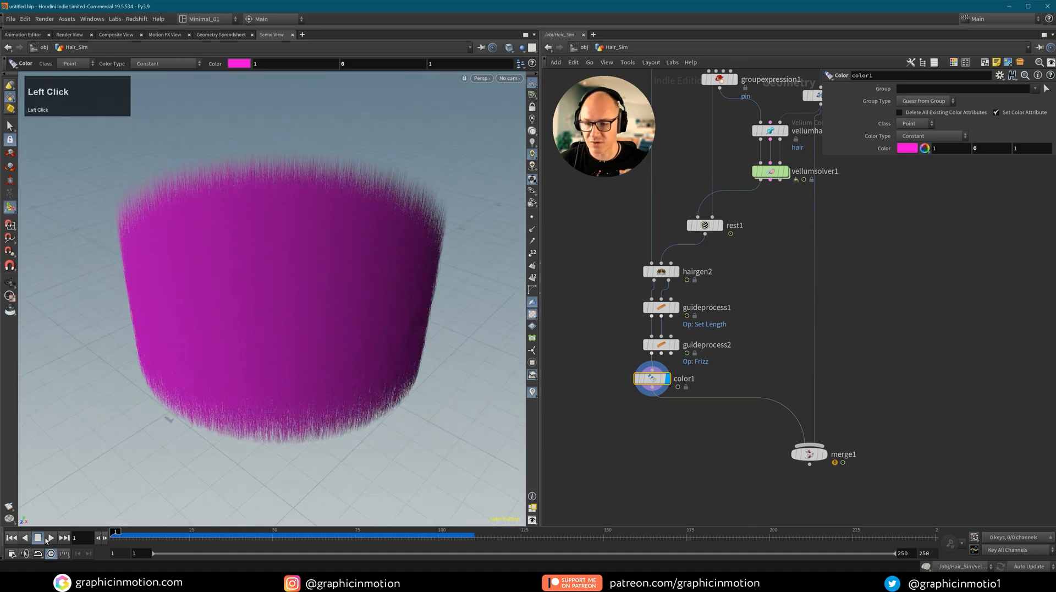
Try a Frizz Frequency of 25 in guideprocess2.
{"action": "left_click", "coordinate": [661, 345]}
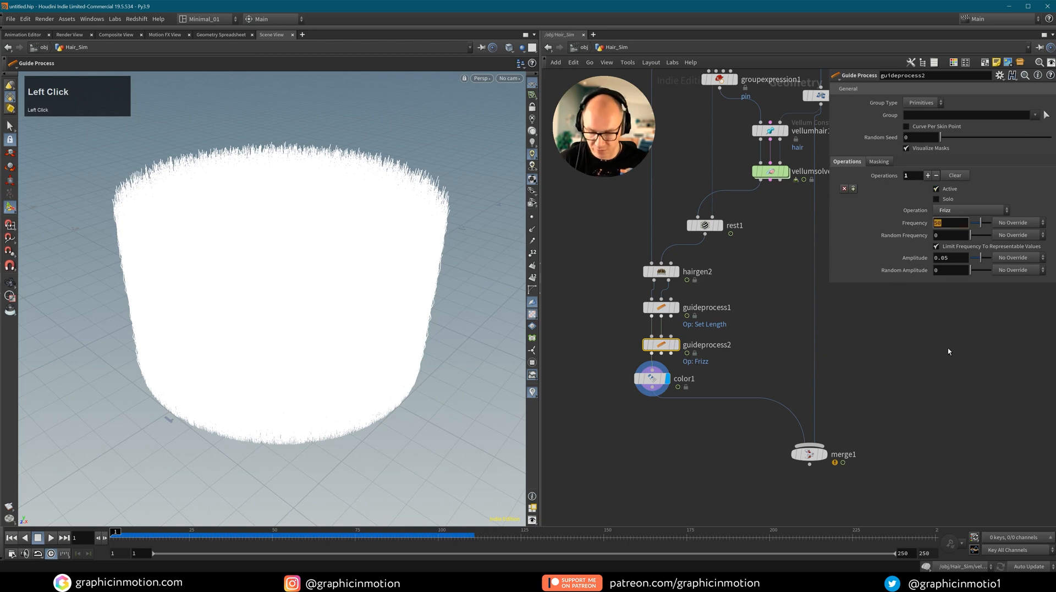
{"action": "type", "text": "25"}
{"action": "left_click", "coordinate": [510, 288]}
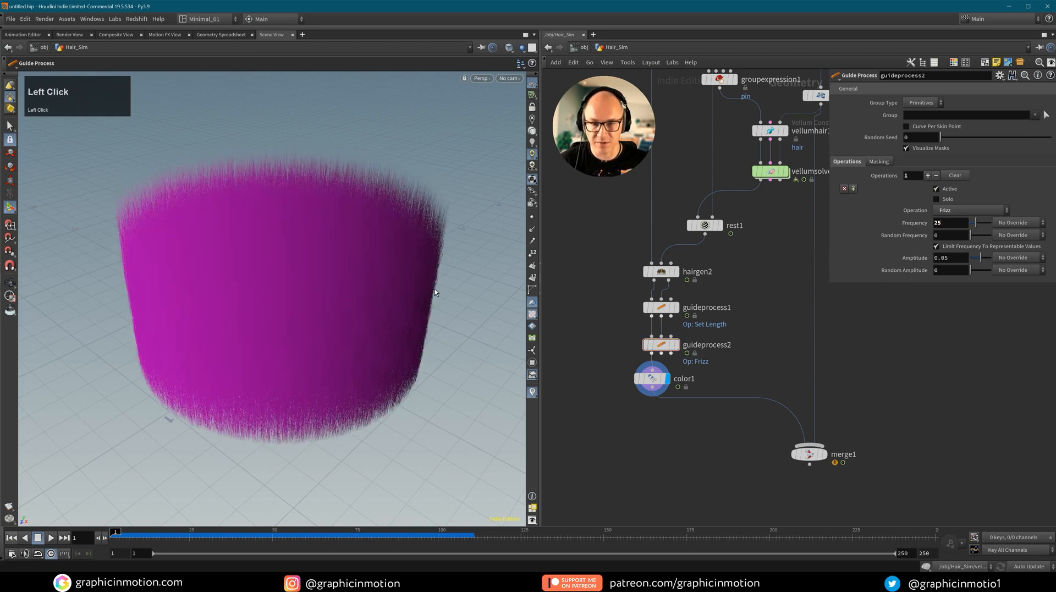
Set the Frizz Frequency of guideprocess2 to 2 and examine the hair strands.
{"action": "double_click", "coordinate": [950, 222]}
{"action": "type", "text": "2"}
{"action": "left_click", "coordinate": [937, 340]}
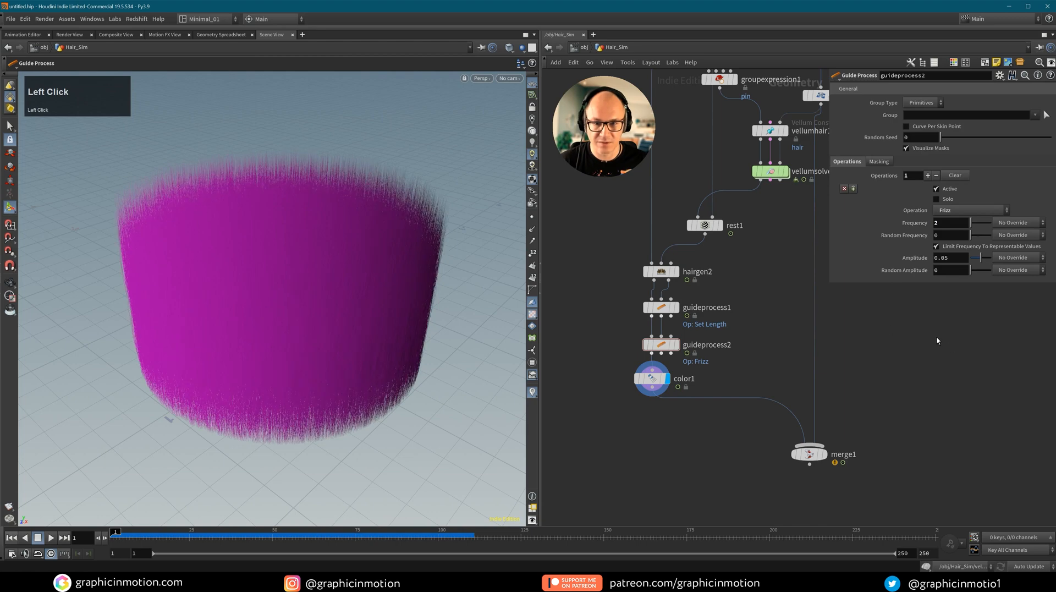
{"action": "left_click_drag", "start_coordinate": [387, 297], "coordinate": [373, 246], "text": "alt"}
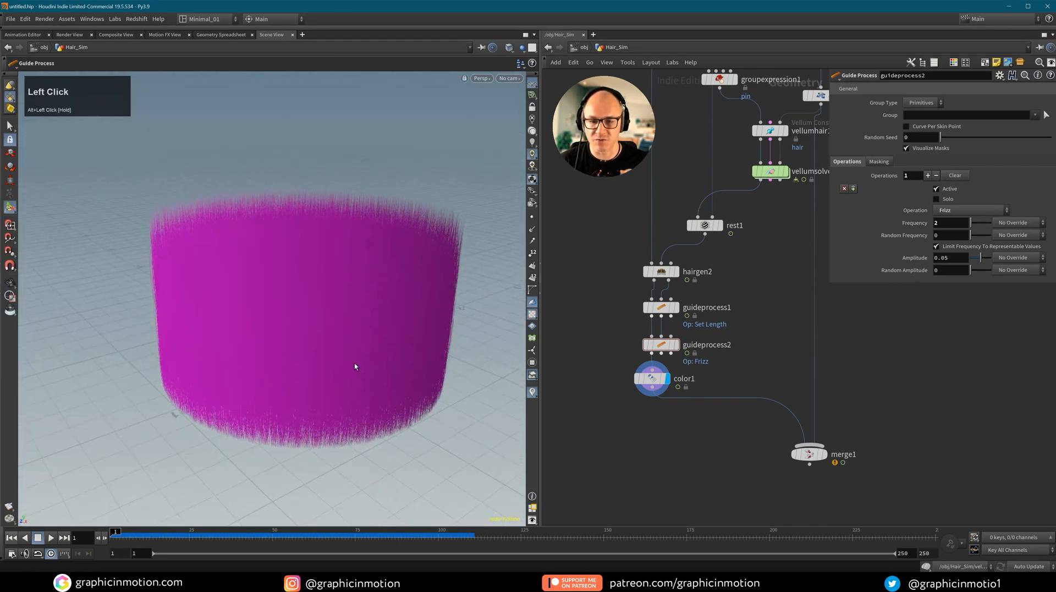
Set the Frizz Frequency of guideprocess2 to 25.
{"action": "double_click", "coordinate": [950, 223]}
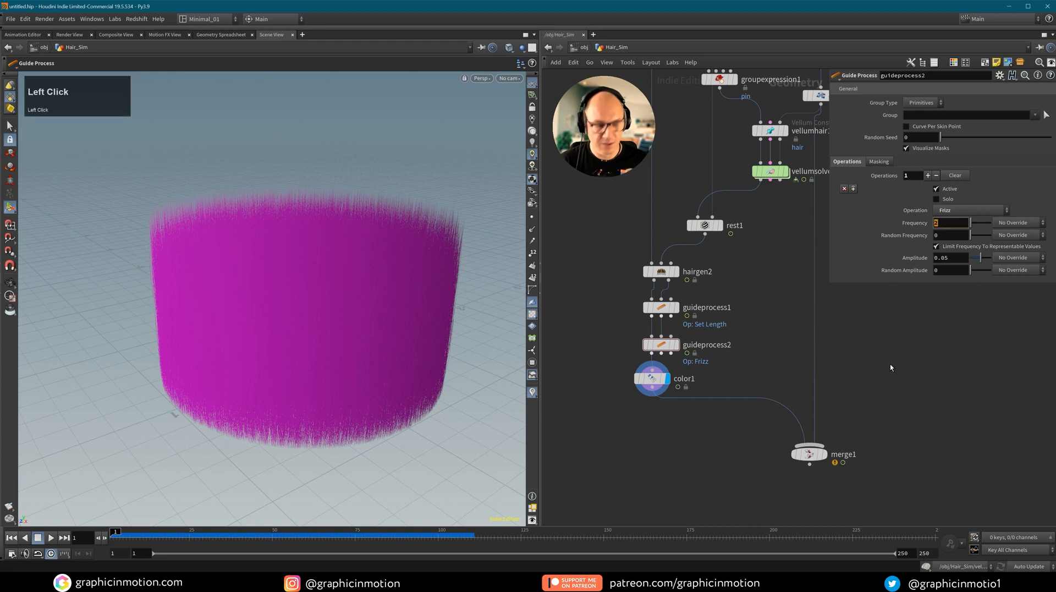
{"action": "type", "text": "25"}
{"action": "key", "text": "Return"}
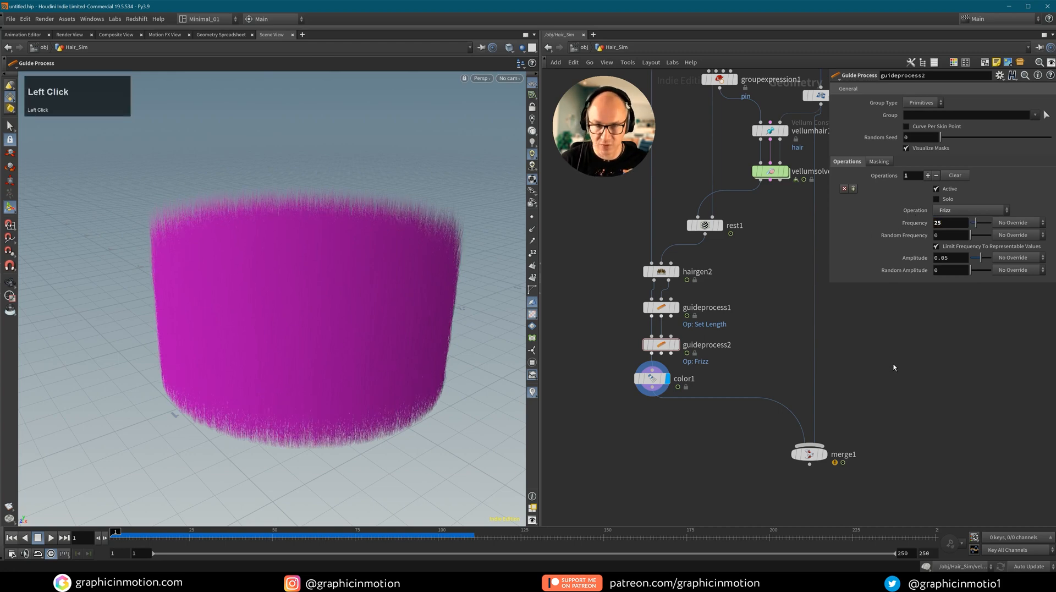
Try a Frizz Amplitude of 0.2 in guideprocess2, examine the hair, and set the Amplitude back to 0.05.
{"action": "double_click", "coordinate": [943, 258]}
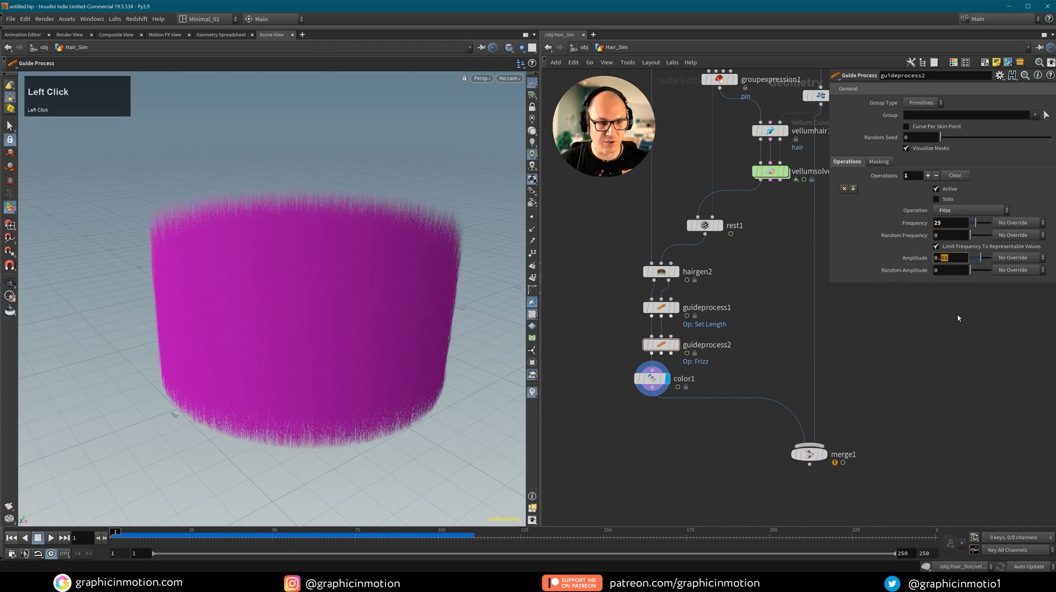
{"action": "type", "text": "2"}
{"action": "key", "text": "Return"}
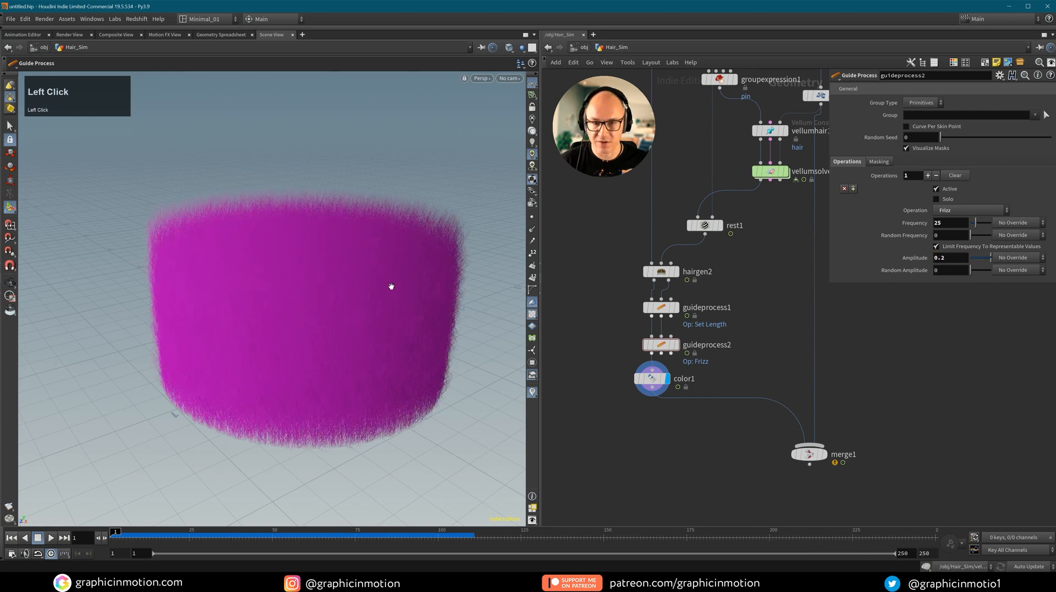
{"action": "left_click_drag", "start_coordinate": [391, 286], "coordinate": [408, 251], "text": "alt"}
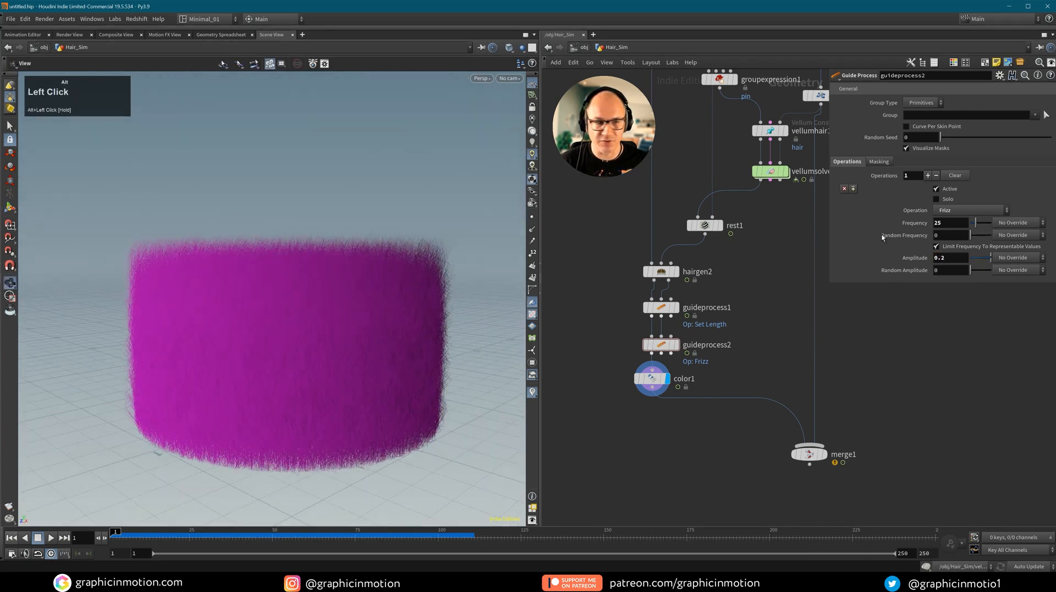
{"action": "double_click", "coordinate": [942, 258]}
{"action": "type", "text": "05"}
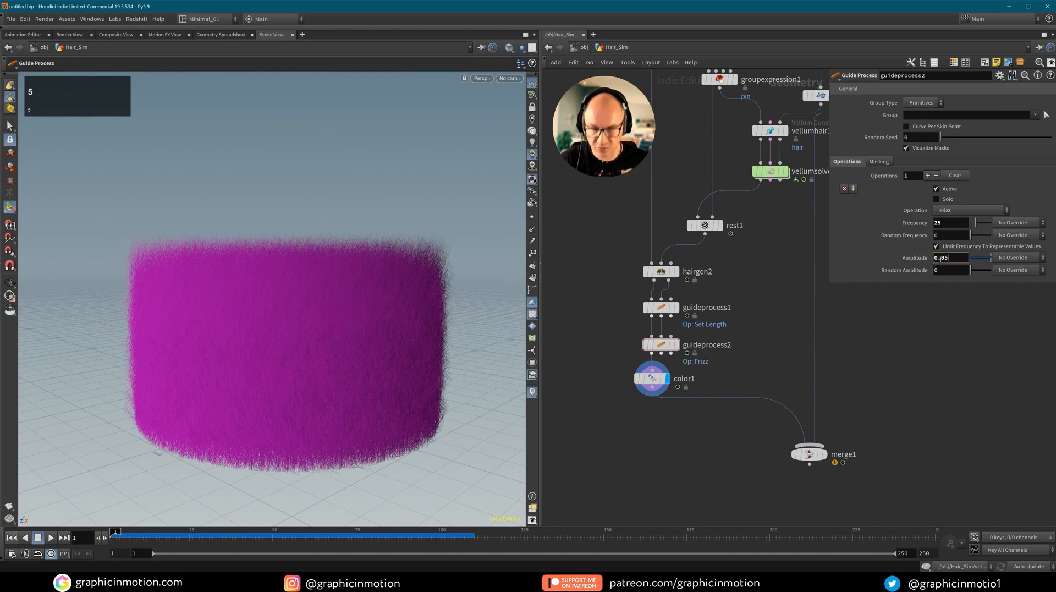
Try a Frizz Random Amplitude of 0.2 in guideprocess2.
{"action": "double_click", "coordinate": [943, 270]}
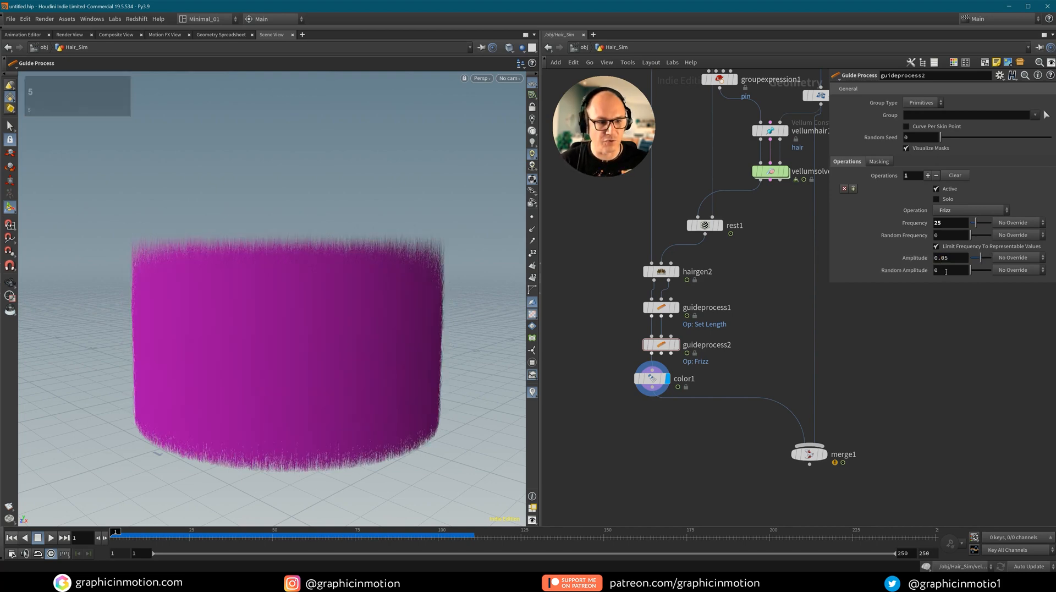
{"action": "type", "text": "0.2"}
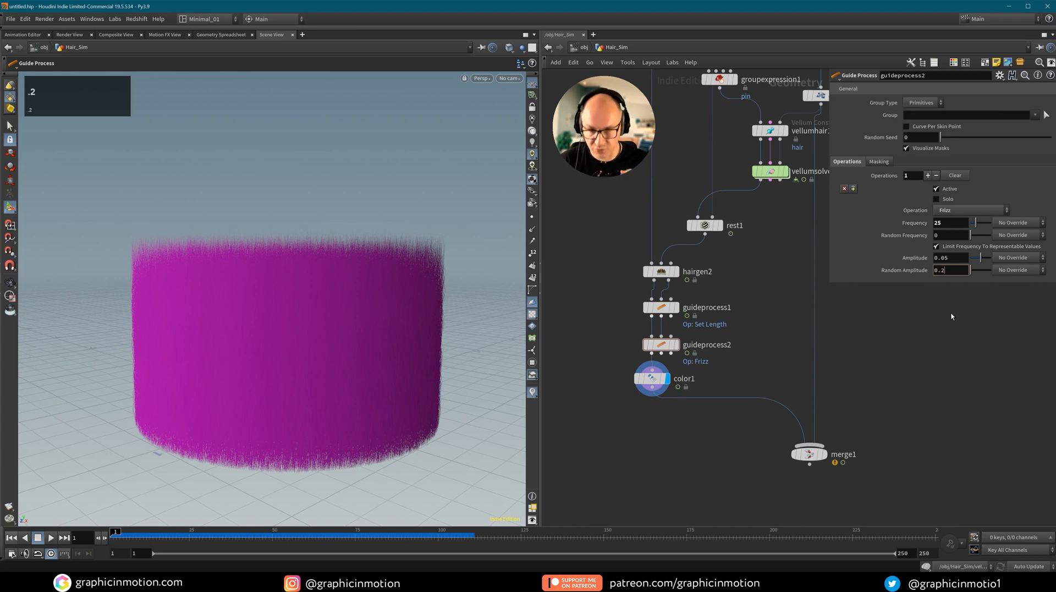
{"action": "left_click", "coordinate": [967, 338]}
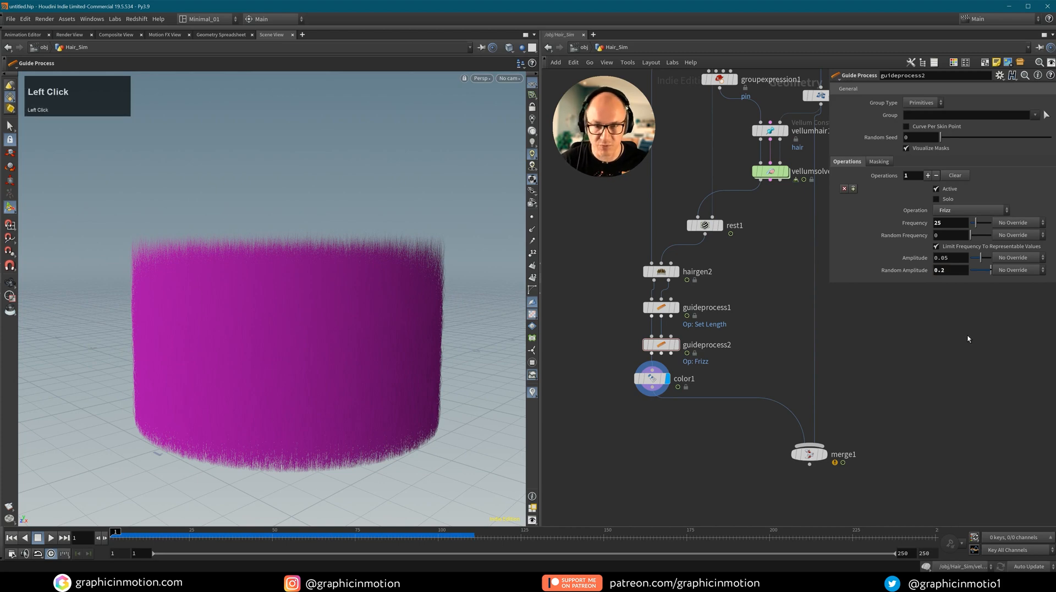
Set the Frizz Random Frequency of guideprocess2 to 15 and examine the hair from above.
{"action": "double_click", "coordinate": [946, 237]}
{"action": "type", "text": "."}
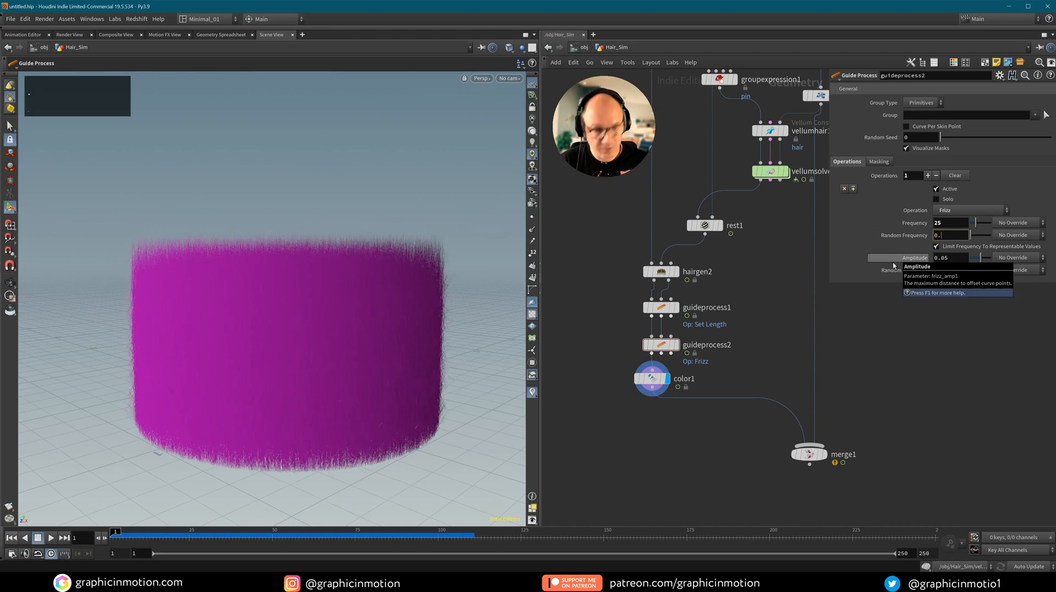
{"action": "type", "text": "1"}
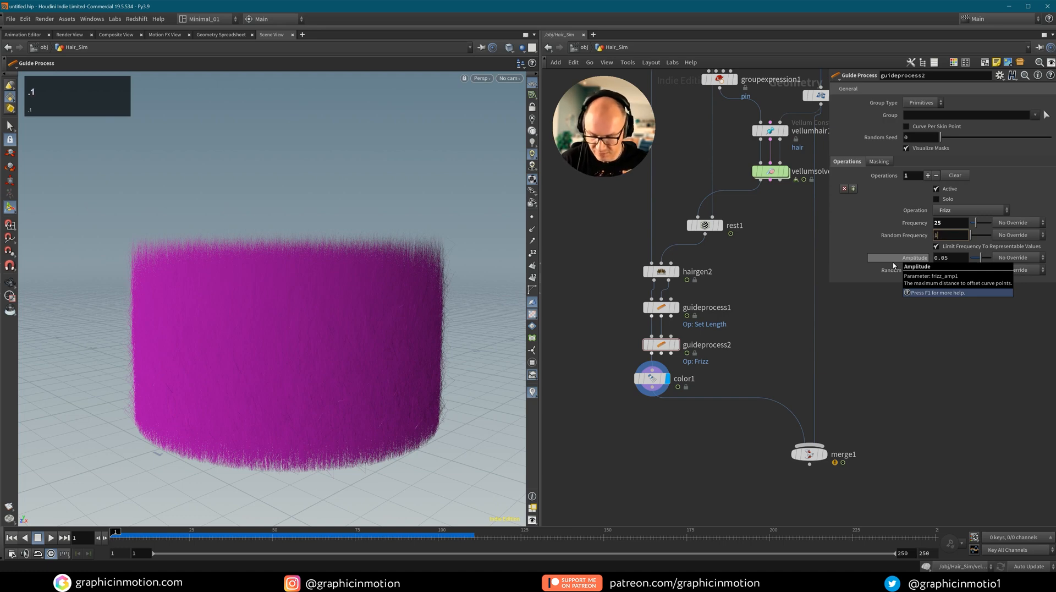
{"action": "type", "text": "5"}
{"action": "key", "text": "Return"}
{"action": "left_click_drag", "start_coordinate": [420, 238], "coordinate": [406, 325], "text": "alt"}
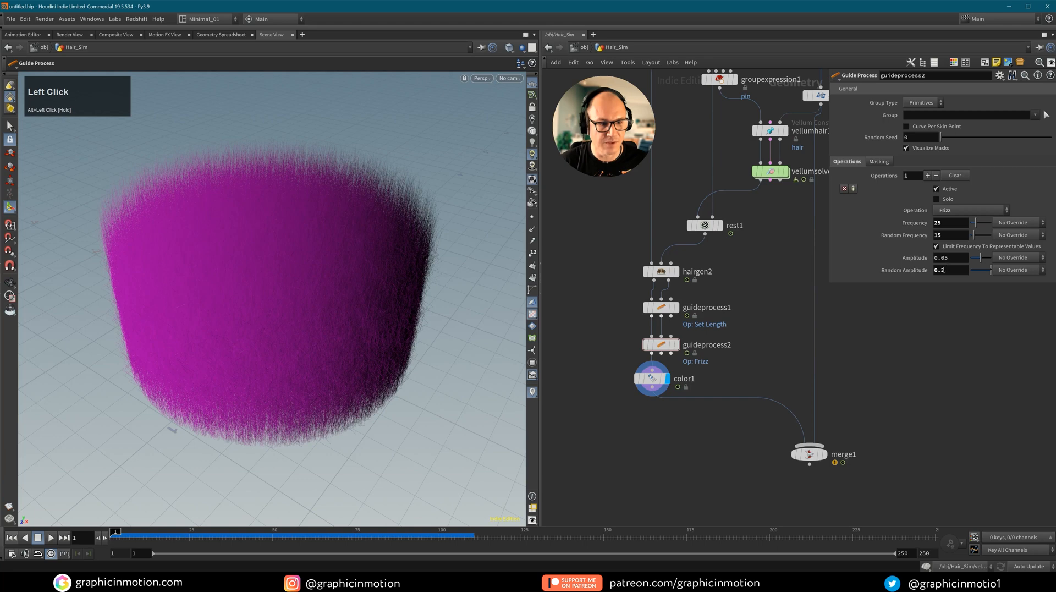
Set the Frizz Random Amplitude of guideprocess2 to 0.02 and check the hair.
{"action": "left_click", "coordinate": [942, 270]}
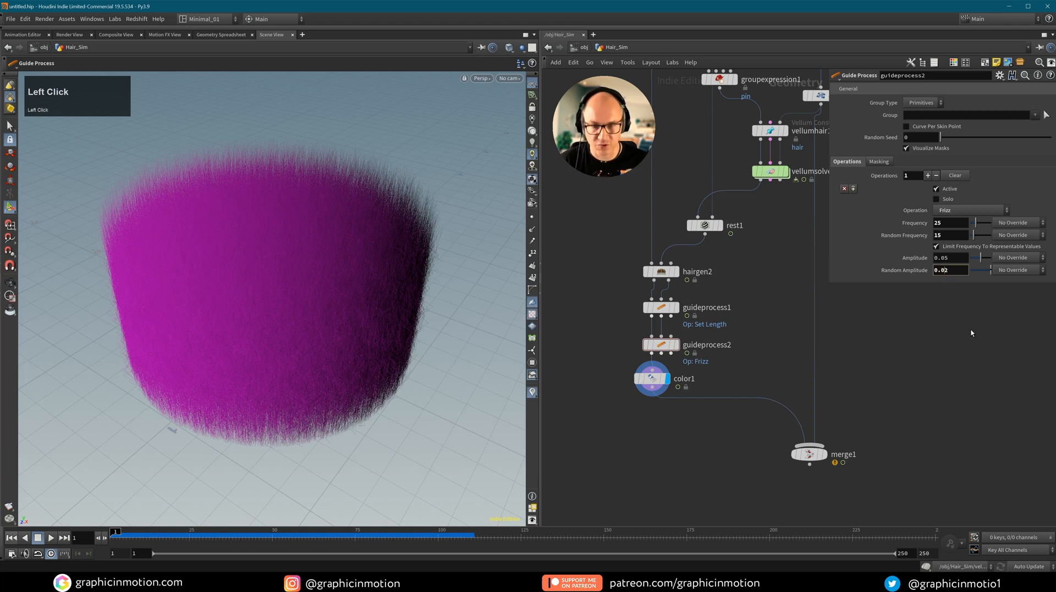
{"action": "key", "text": "Return"}
{"action": "mouse_move", "coordinate": [354, 281]}
{"action": "left_mouse_down", "text": "alt"}
{"action": "mouse_move", "coordinate": [337, 234]}
{"action": "mouse_move", "coordinate": [348, 271]}
{"action": "left_mouse_up", "text": "alt"}
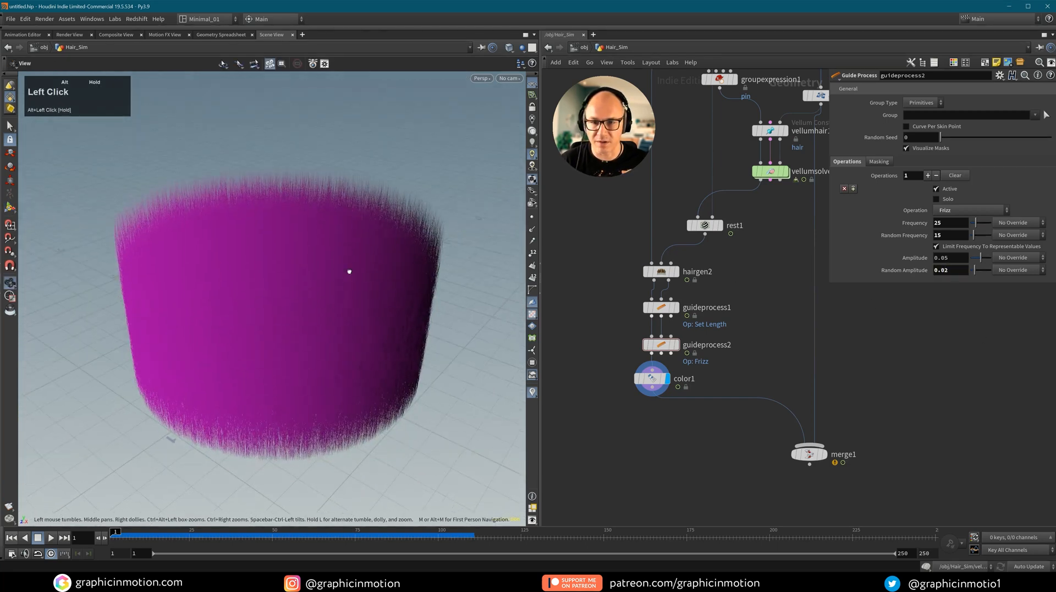
{"action": "middle_click_drag", "start_coordinate": [349, 271], "coordinate": [356, 259], "text": "alt"}
Display and select merge1 to show the frizzed hair together with the rubber toy.
{"action": "left_click", "coordinate": [829, 461]}
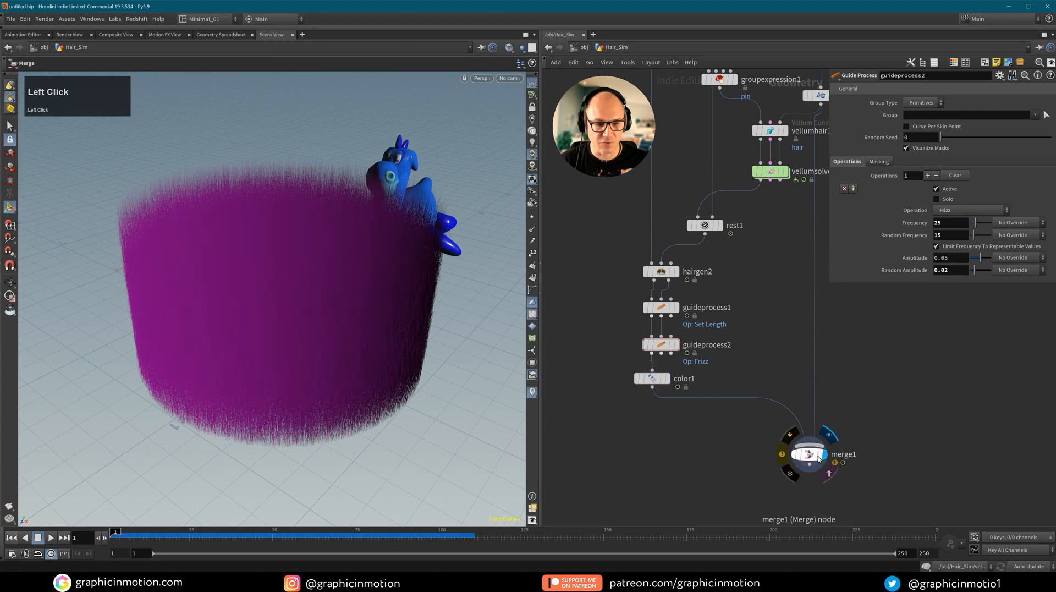
{"action": "left_click", "coordinate": [802, 452]}
{"action": "left_click_drag", "start_coordinate": [337, 297], "coordinate": [330, 308], "text": "alt"}
{"action": "middle_click_drag", "start_coordinate": [329, 308], "coordinate": [298, 327], "text": "alt"}
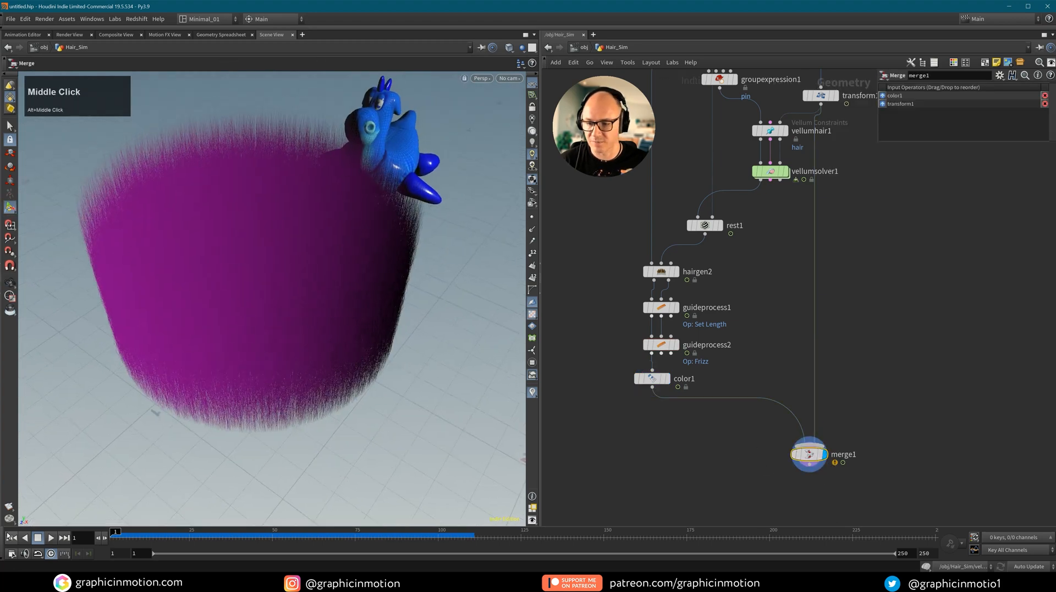
Play the simulation from frame 1, pause it at frame 57, and examine the hair around the toy up close.
{"action": "left_click", "coordinate": [51, 538]}
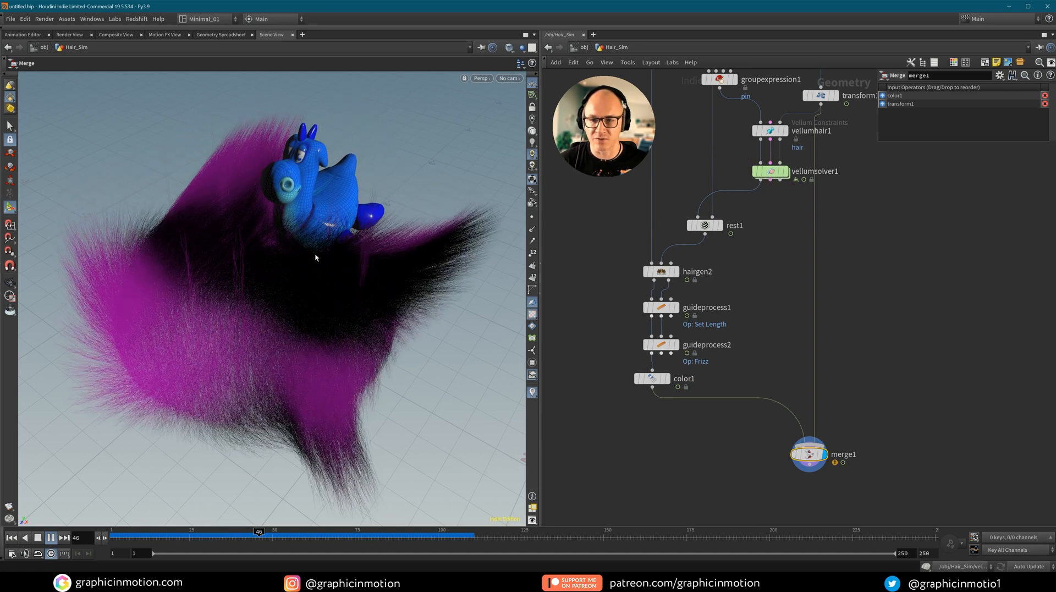
{"action": "left_click", "coordinate": [54, 539]}
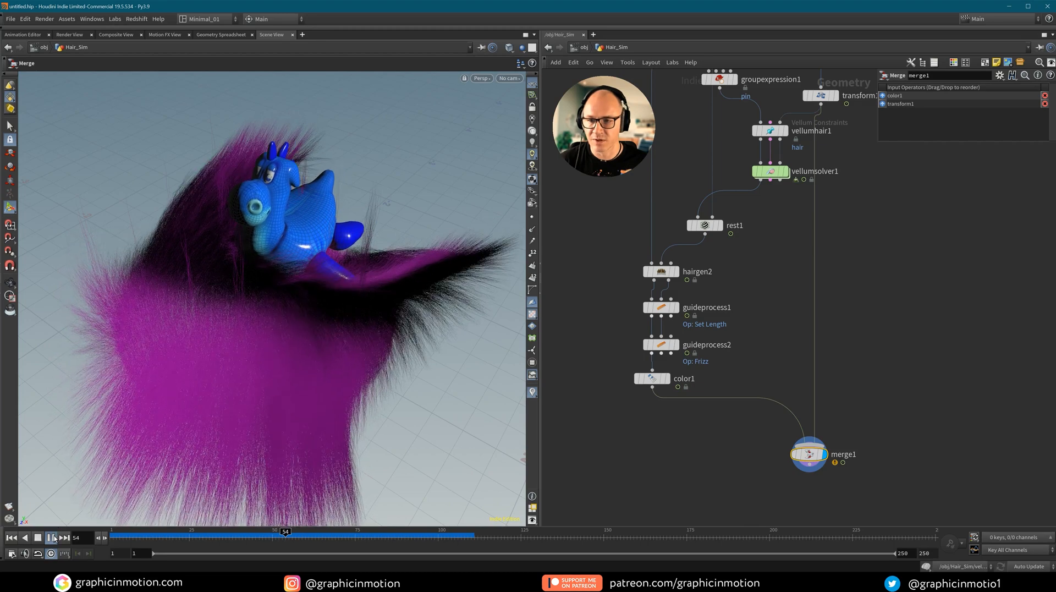
{"action": "key", "text": "alt"}
{"action": "left_click_drag", "start_coordinate": [207, 273], "coordinate": [290, 315], "text": "alt"}
{"action": "middle_click_drag", "start_coordinate": [290, 315], "coordinate": [291, 284], "text": "alt"}
{"action": "left_click_drag", "start_coordinate": [292, 283], "coordinate": [150, 194], "text": "alt"}
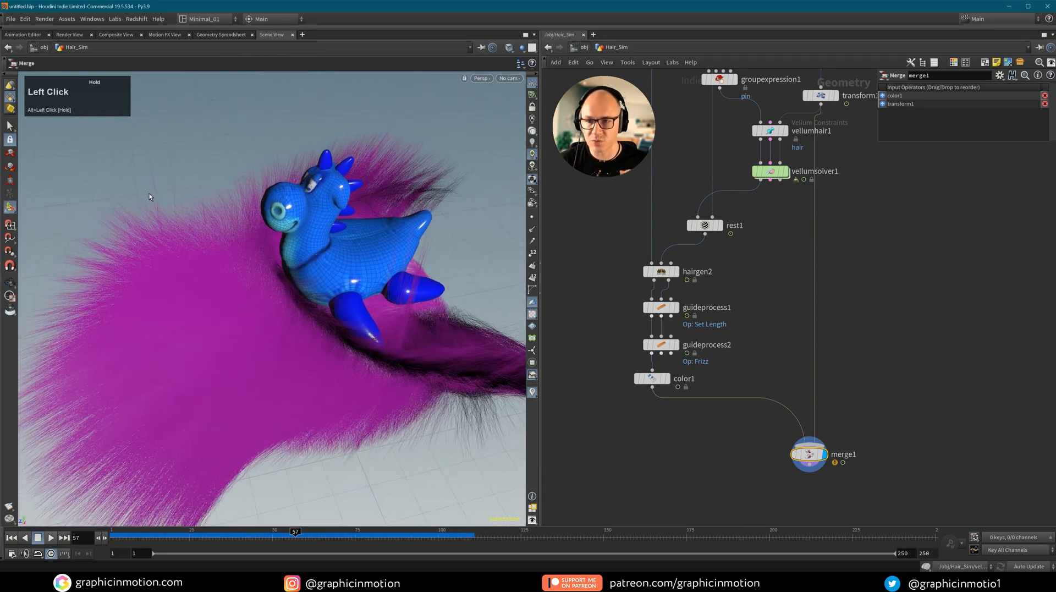
Set the guide Influence Radius of hairgen2 to 0.07 and check how the hair blends around the toy.
{"action": "left_click", "coordinate": [662, 269]}
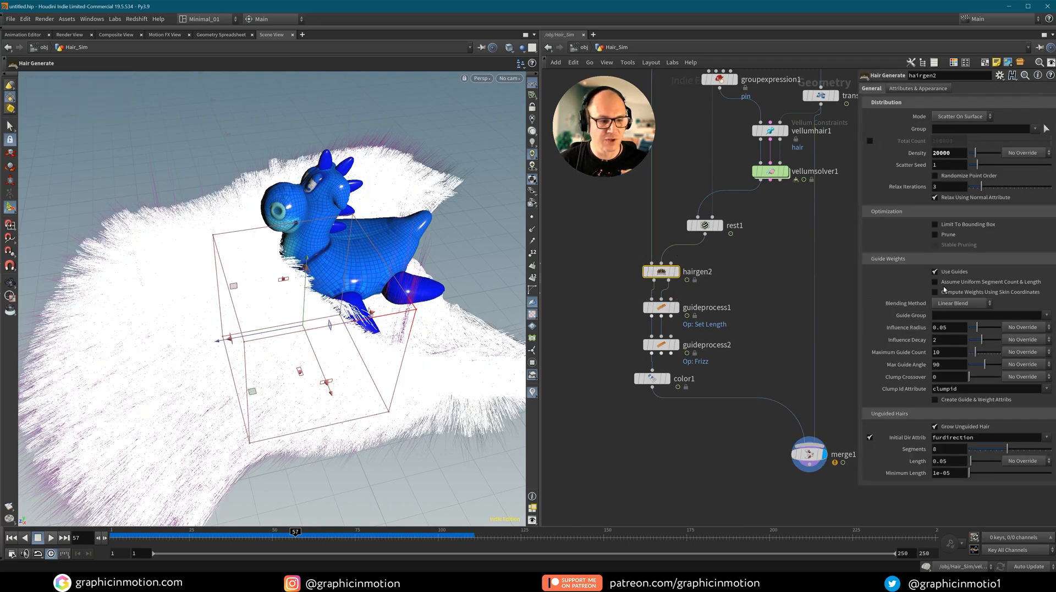
{"action": "left_click", "coordinate": [952, 328]}
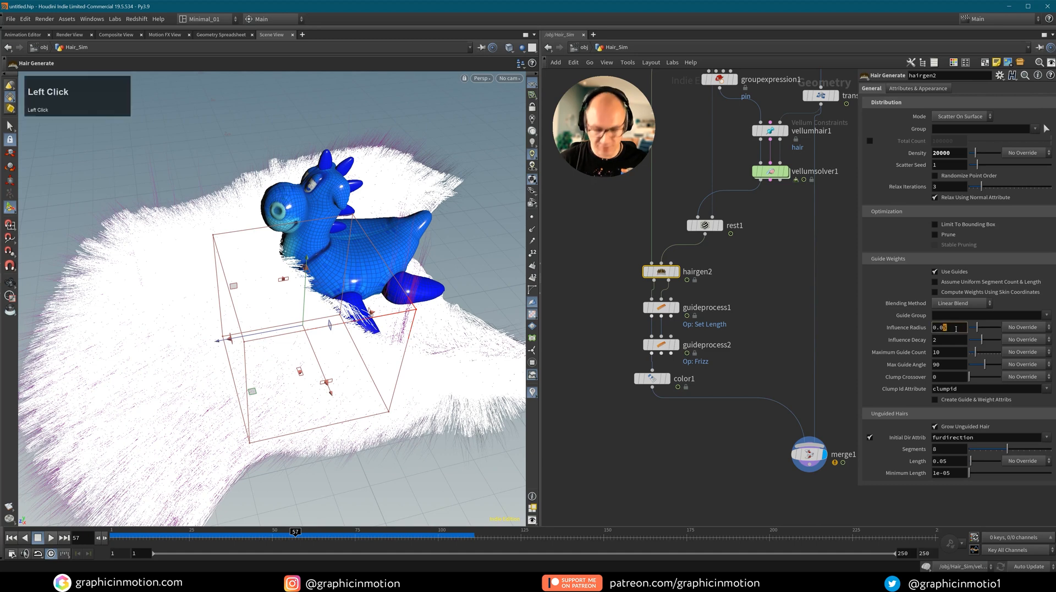
{"action": "type", "text": "7"}
{"action": "left_click", "coordinate": [800, 337]}
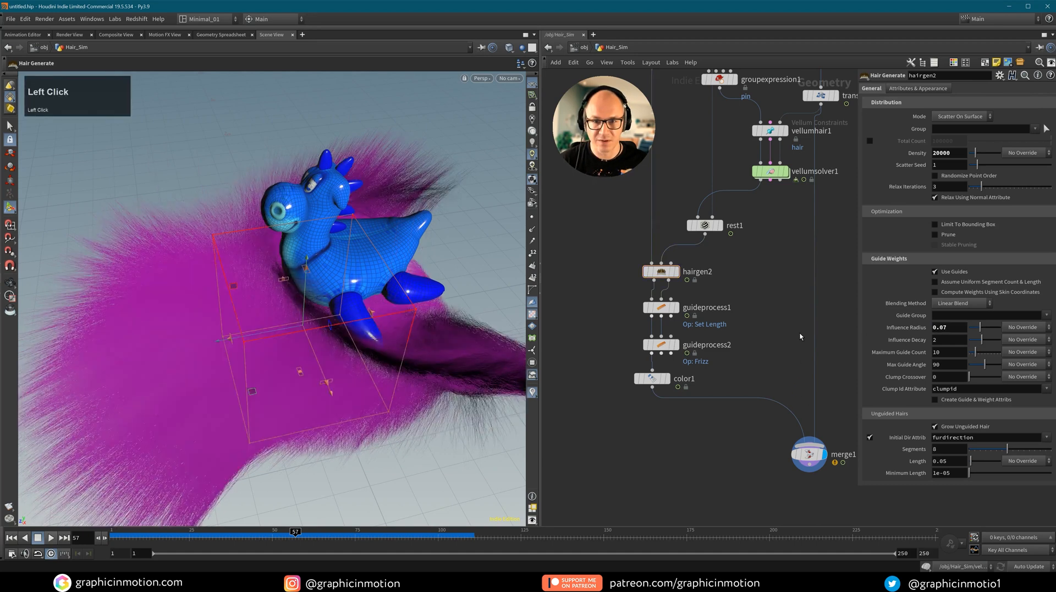
{"action": "left_click_drag", "start_coordinate": [311, 314], "coordinate": [333, 248], "text": "alt"}
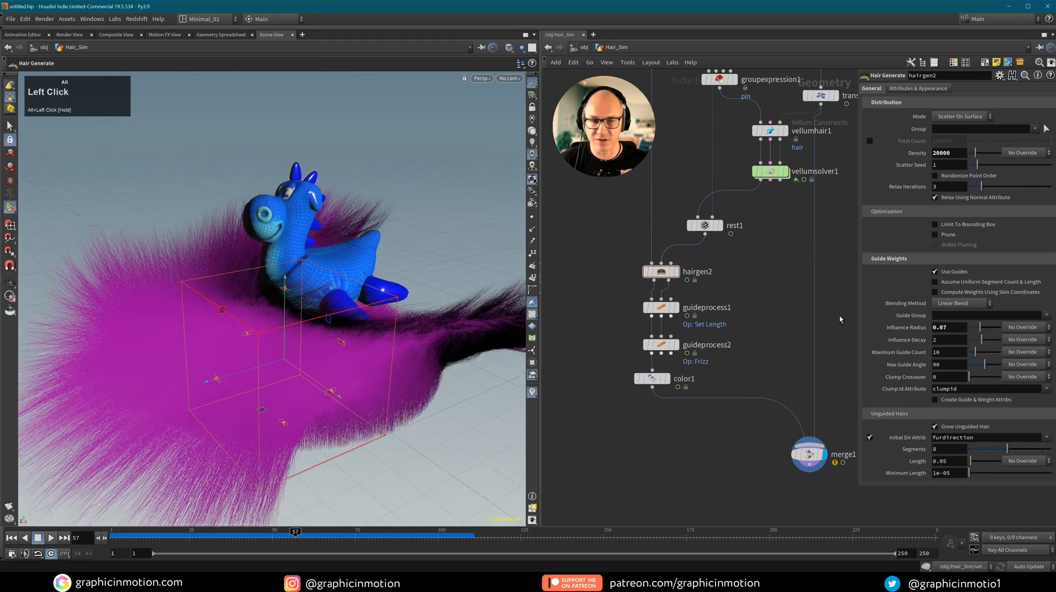
Replay the simulation from frame 1, pause it at frame 93, and frame the toy and the parted hair.
{"action": "left_click", "coordinate": [11, 537]}
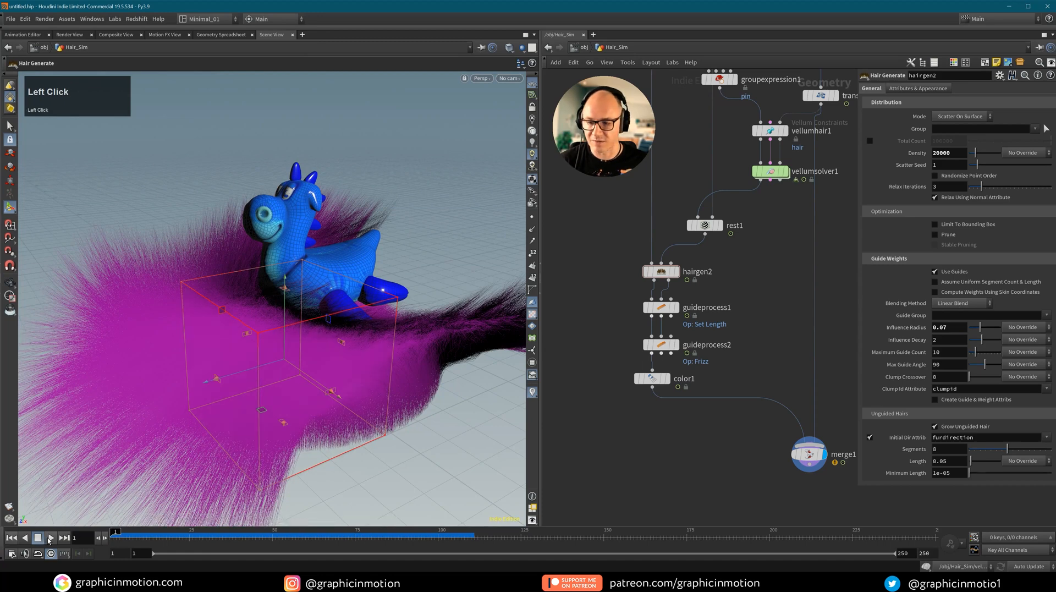
{"action": "left_click", "coordinate": [51, 537]}
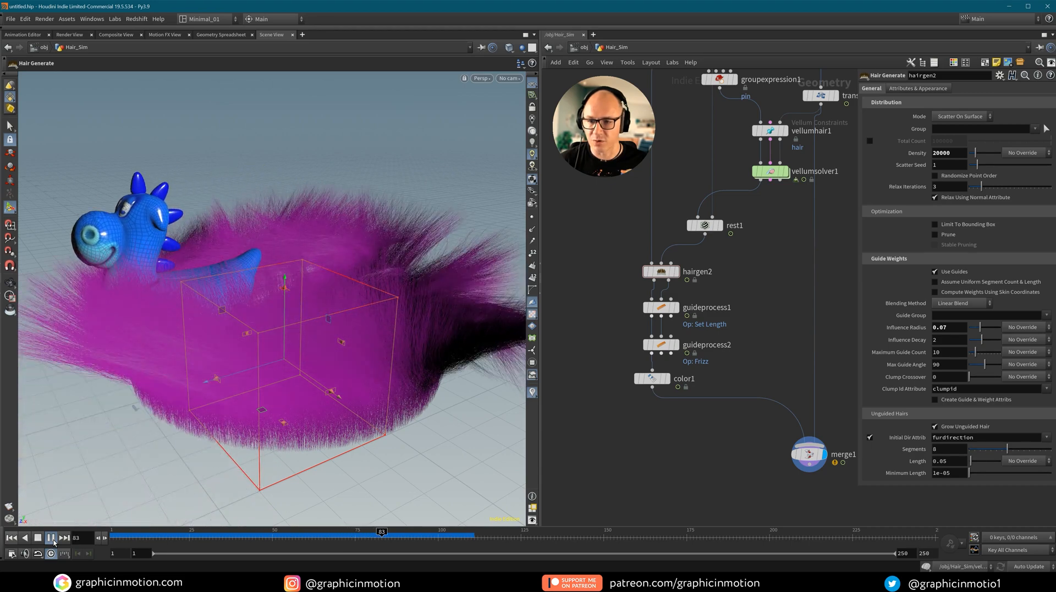
{"action": "left_click", "coordinate": [53, 541]}
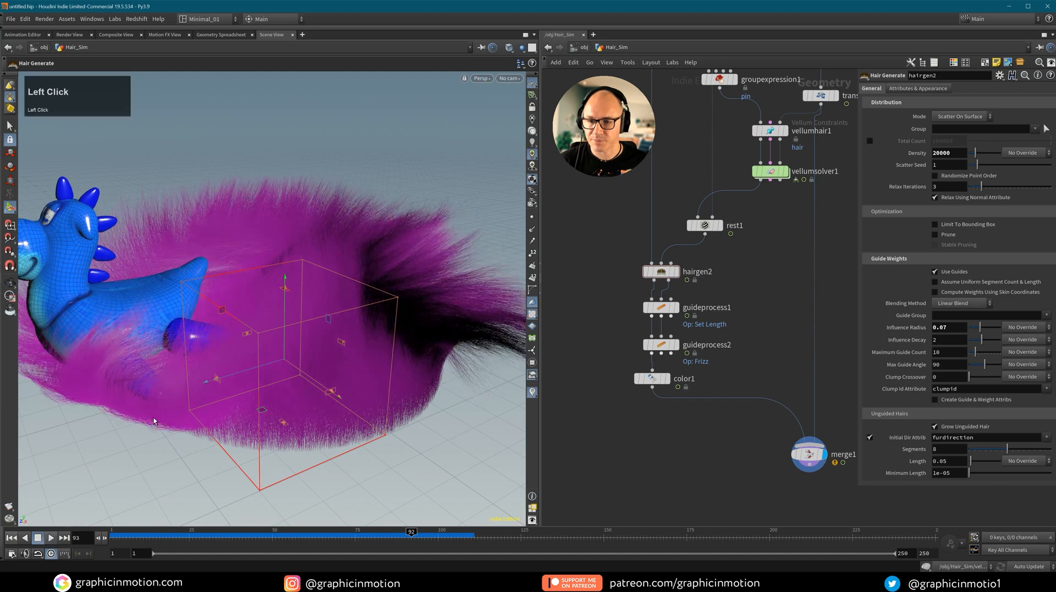
{"action": "middle_click_drag", "start_coordinate": [277, 316], "coordinate": [335, 311], "text": "alt"}
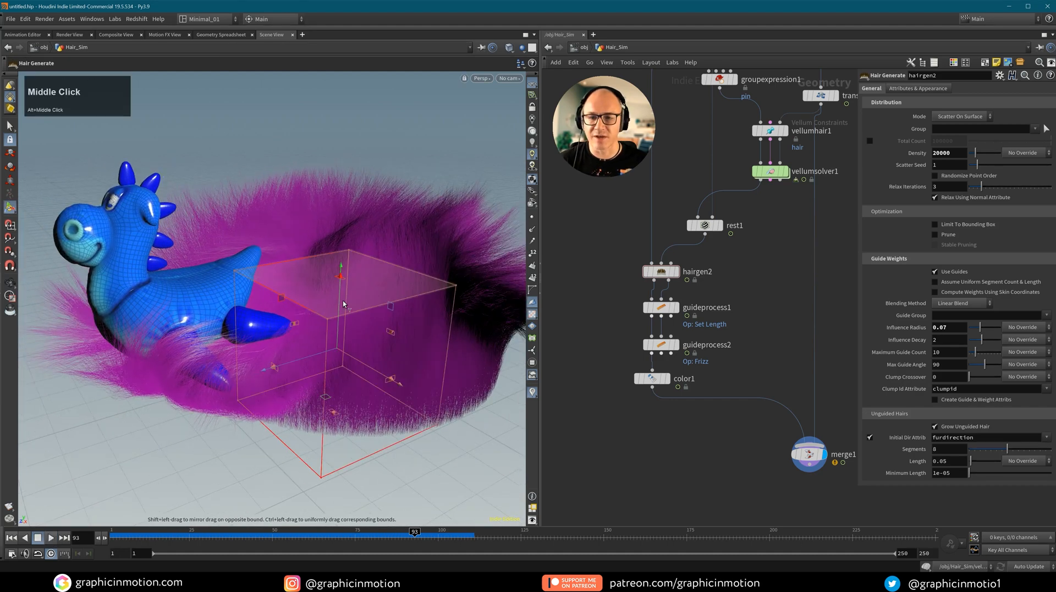
Select merge1 and examine the final hair and toy at frame 93 from a lower, wider view.
{"action": "left_click", "coordinate": [805, 454]}
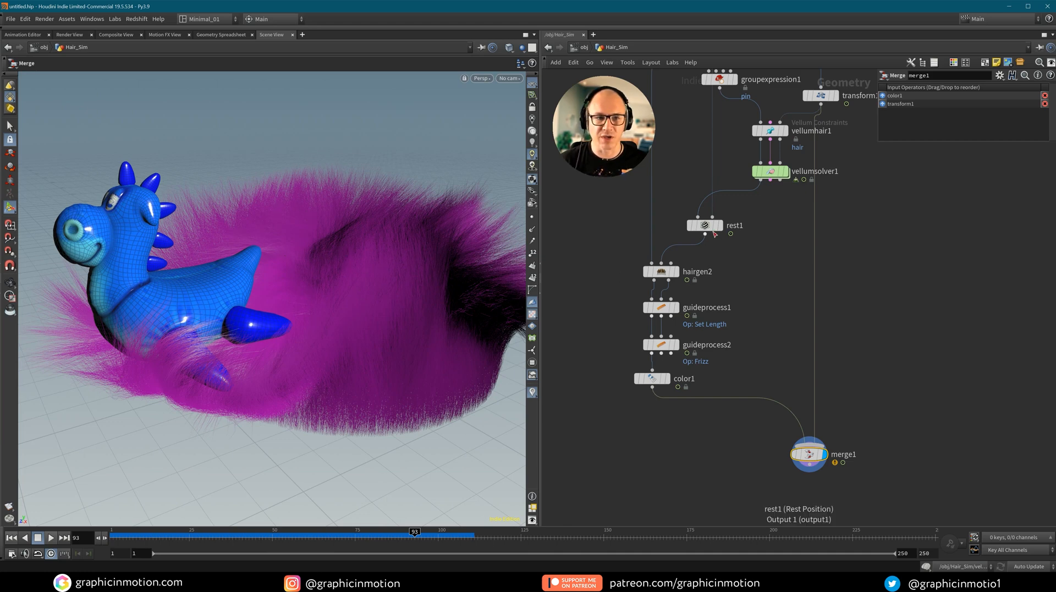
{"action": "middle_click_drag", "start_coordinate": [753, 270], "coordinate": [751, 293]}
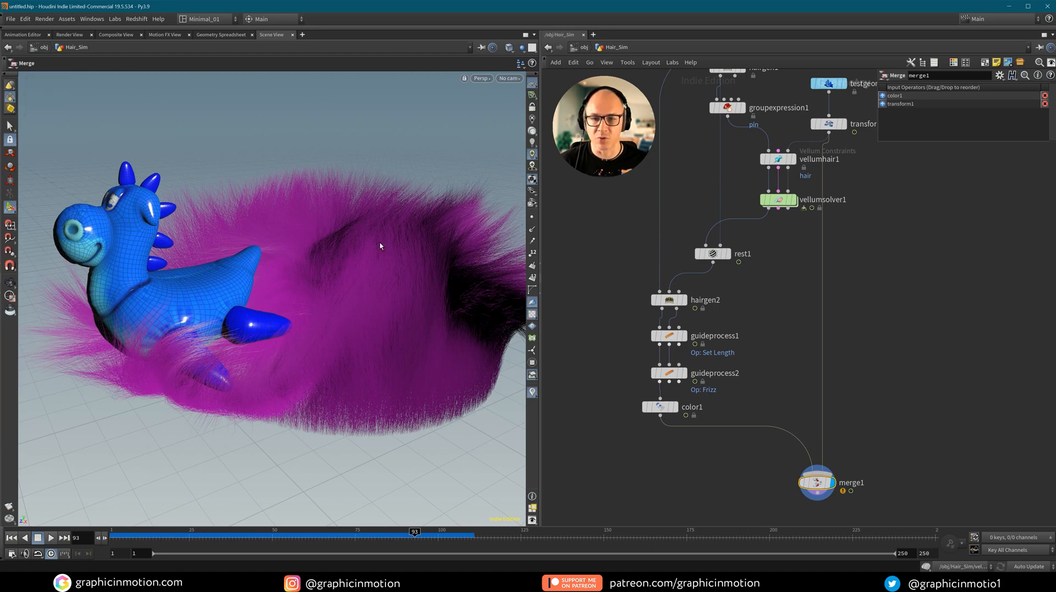
{"action": "left_click_drag", "start_coordinate": [310, 240], "coordinate": [262, 229], "text": "alt"}
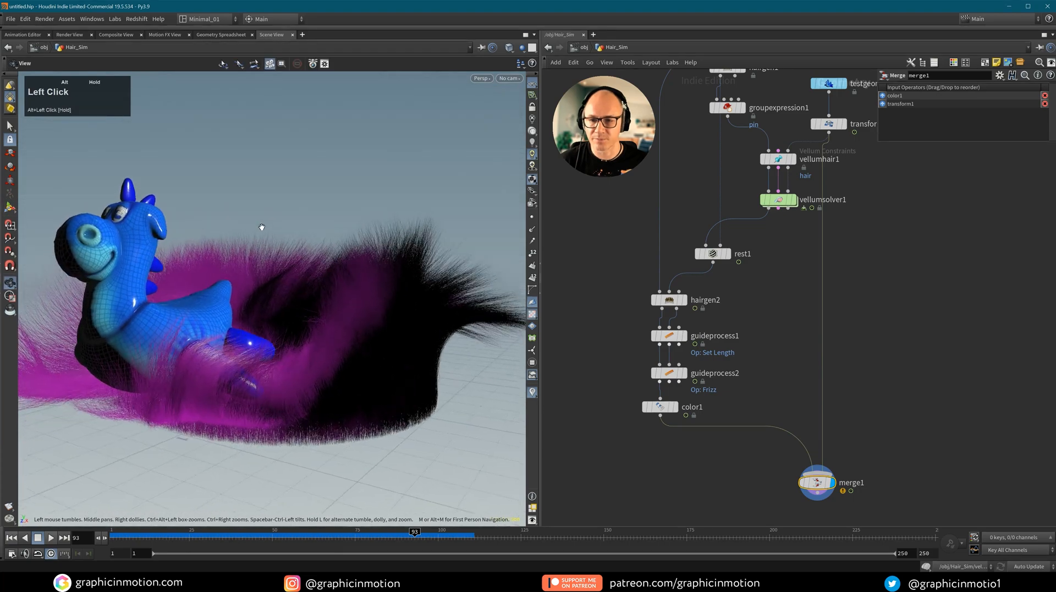
{"action": "middle_click_drag", "start_coordinate": [319, 241], "coordinate": [325, 243], "text": "alt"}
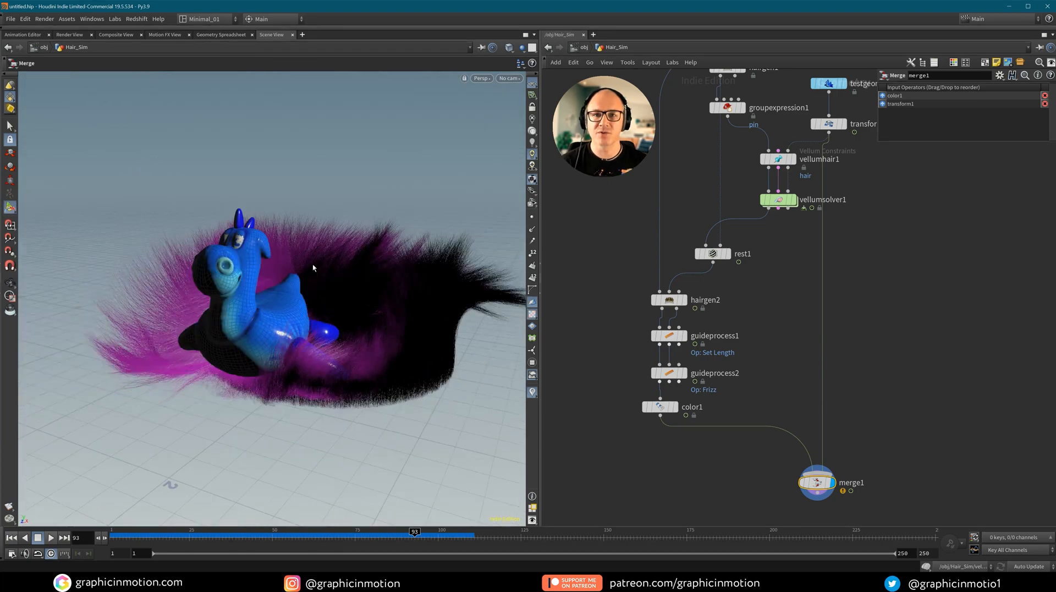